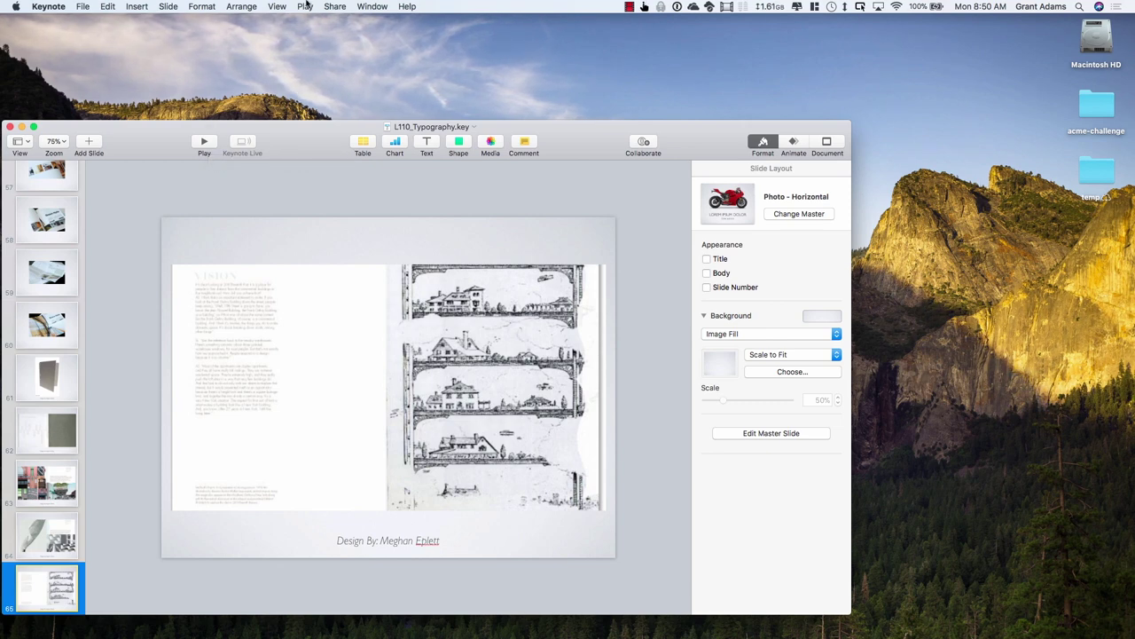
click(630, 7)
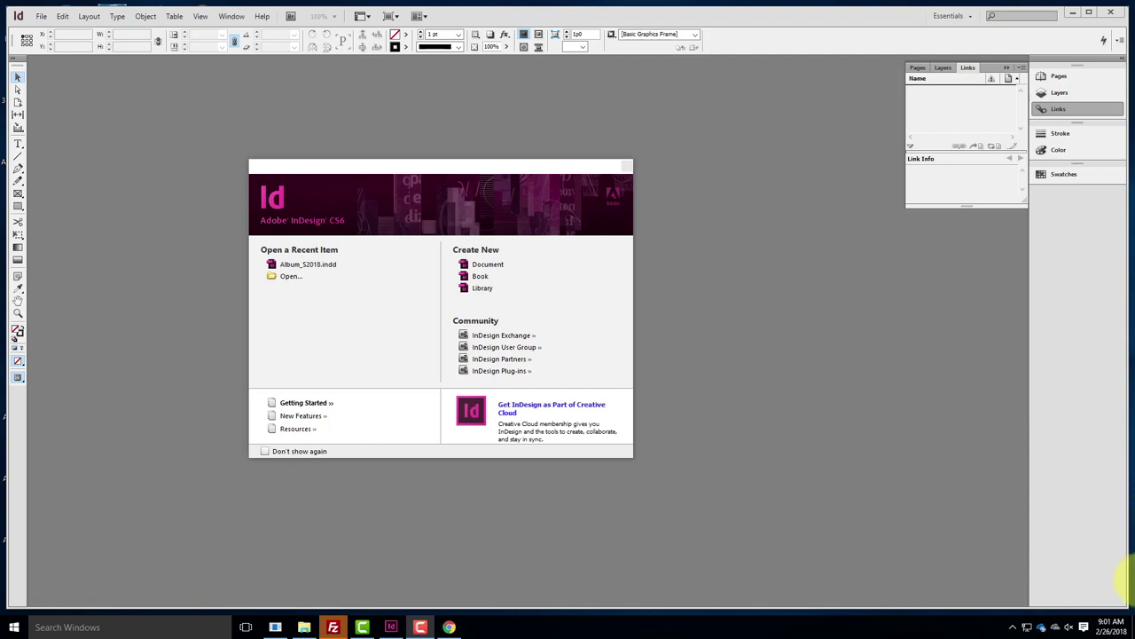
Create a one-page Letter print document without facing pages and set its ruler units to inches
drag(454, 166, 439, 151)
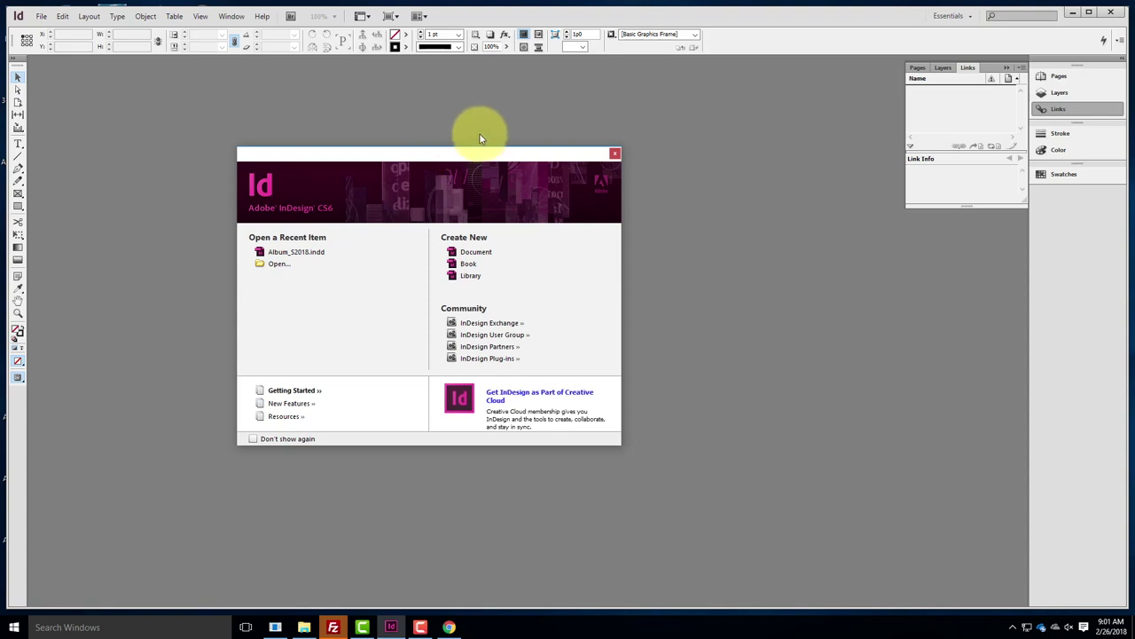
click(479, 253)
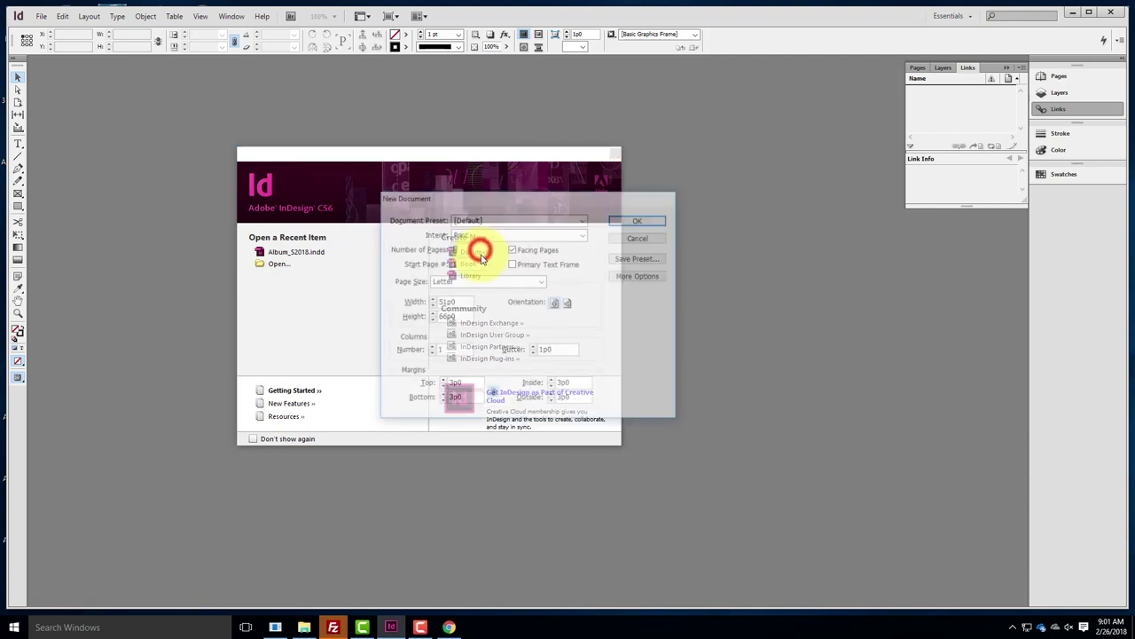
drag(521, 203, 722, 264)
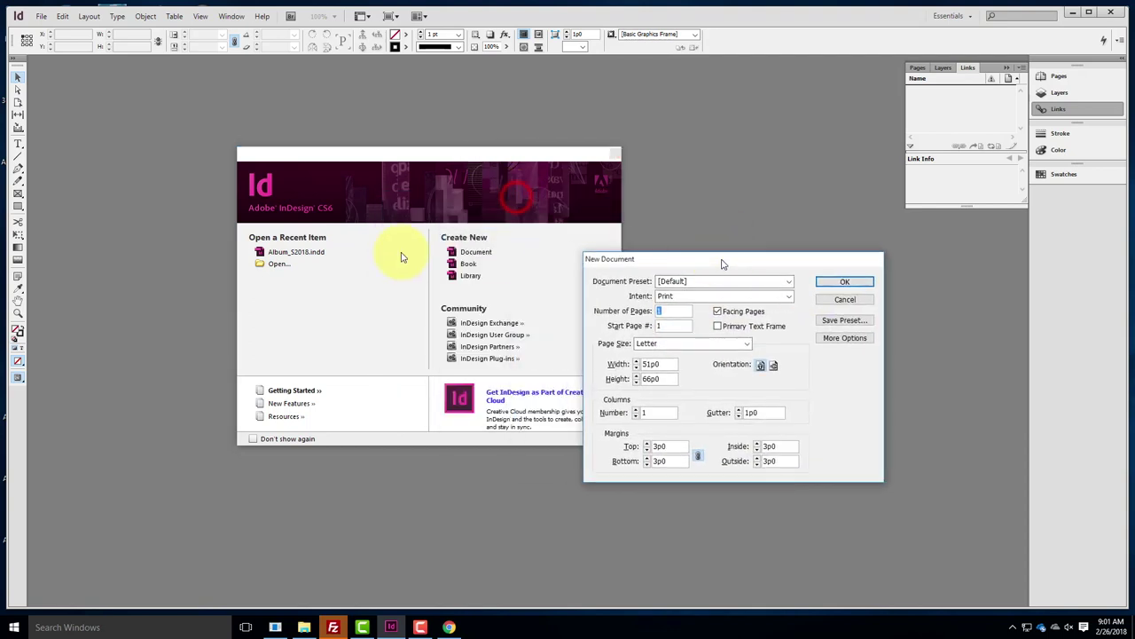
drag(643, 261, 382, 177)
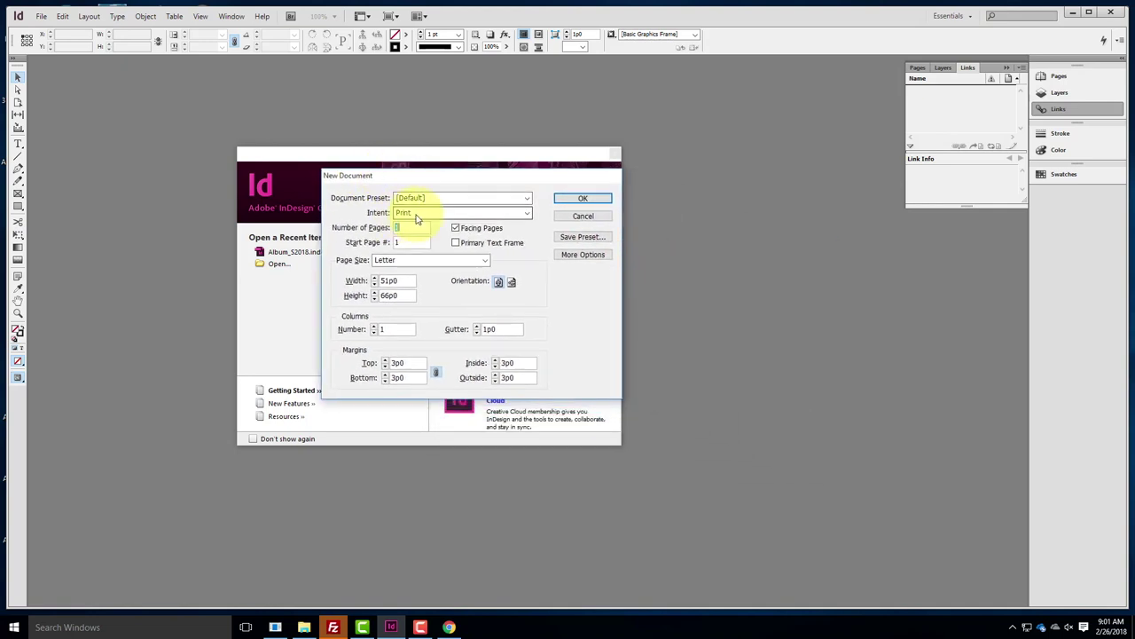
click(456, 228)
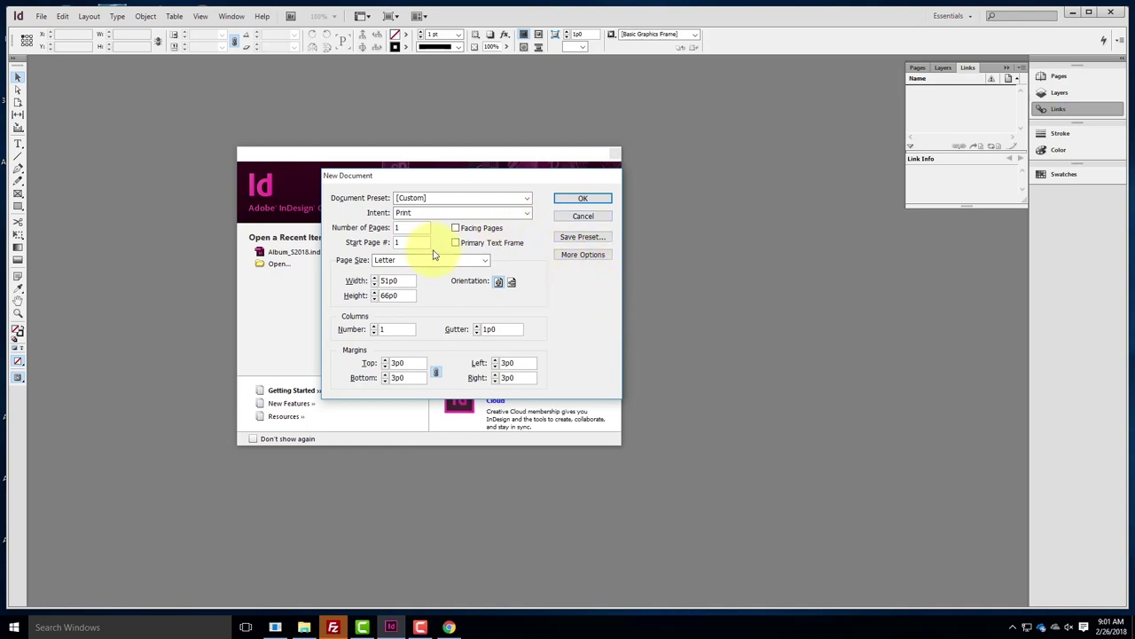
click(583, 200)
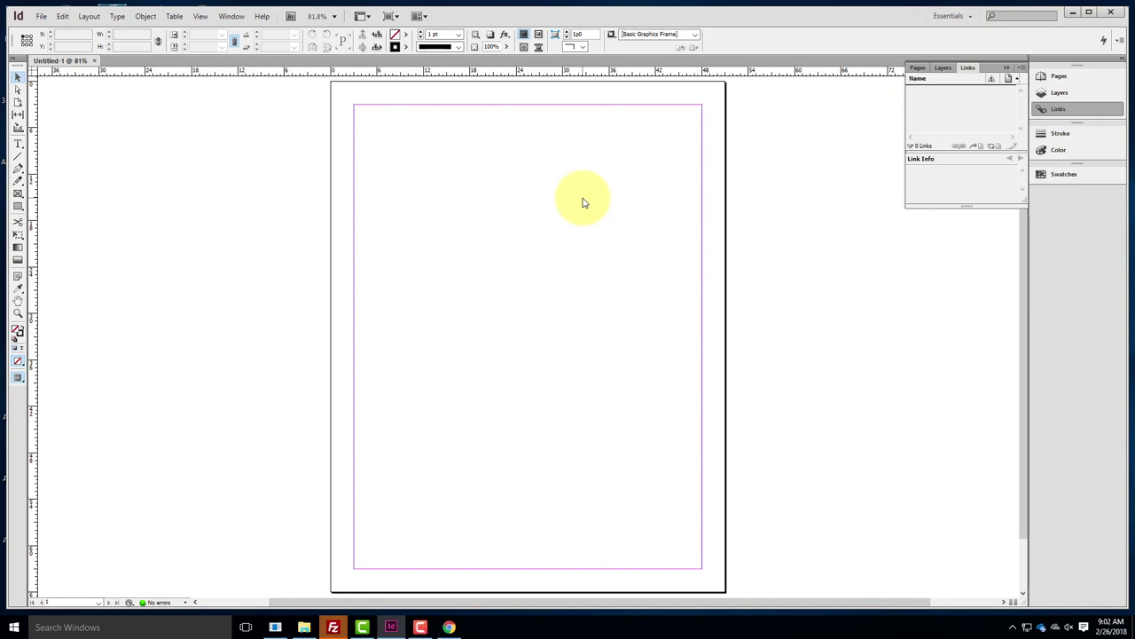
right_click(33, 73)
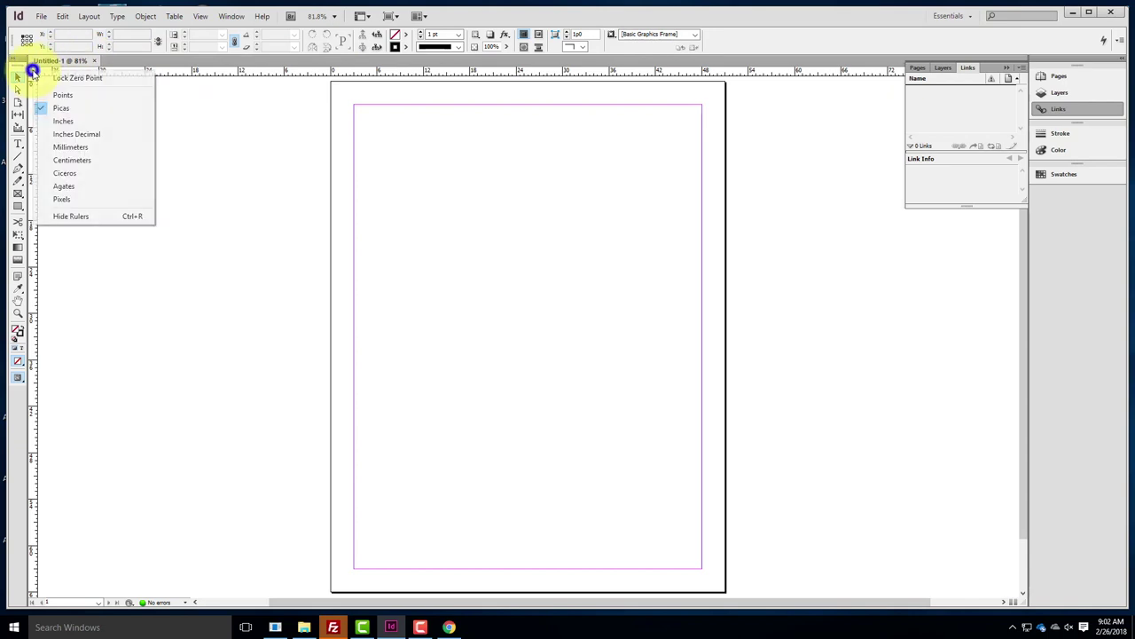
click(68, 122)
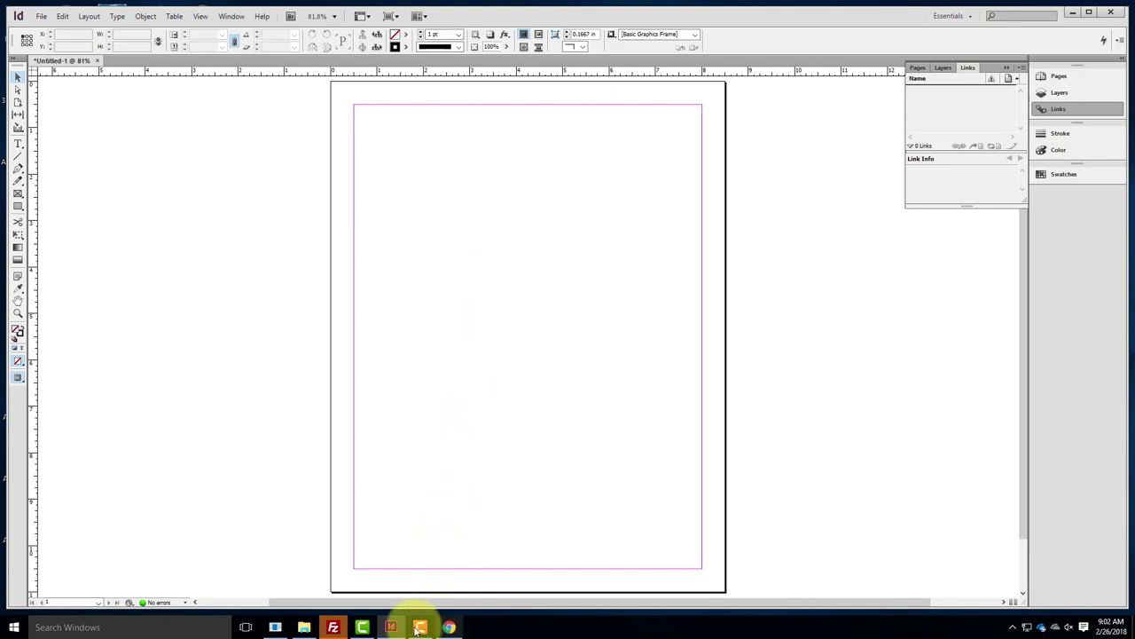
Switch to Chrome and review the Exercise 110 page, including its instructions and its list of tutorials and downloads
mouse_move(401, 621)
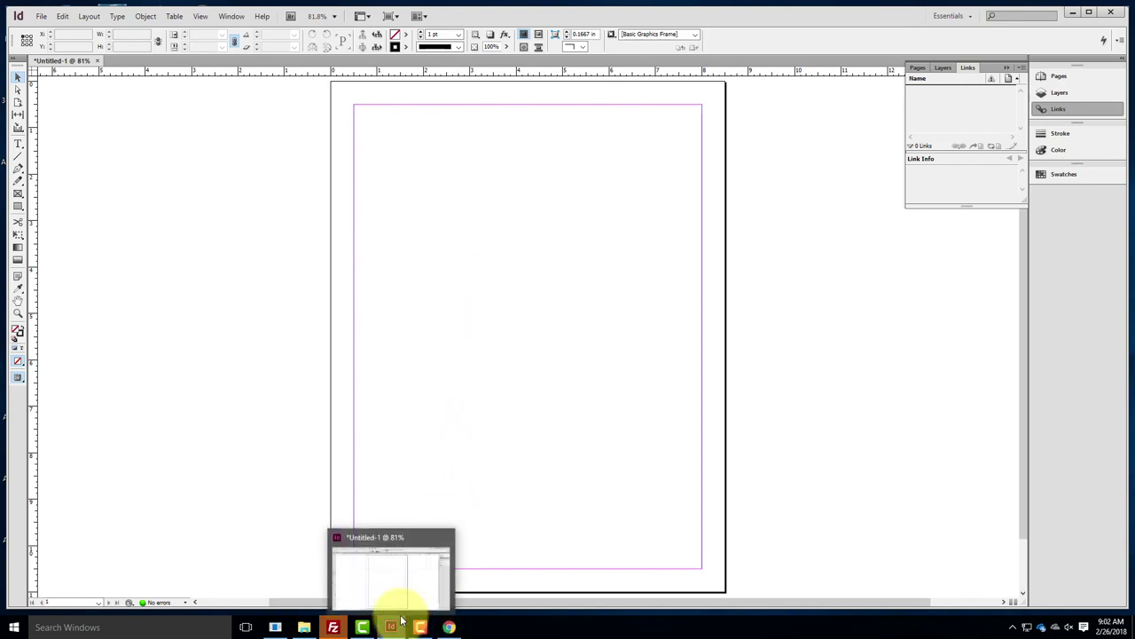
click(450, 626)
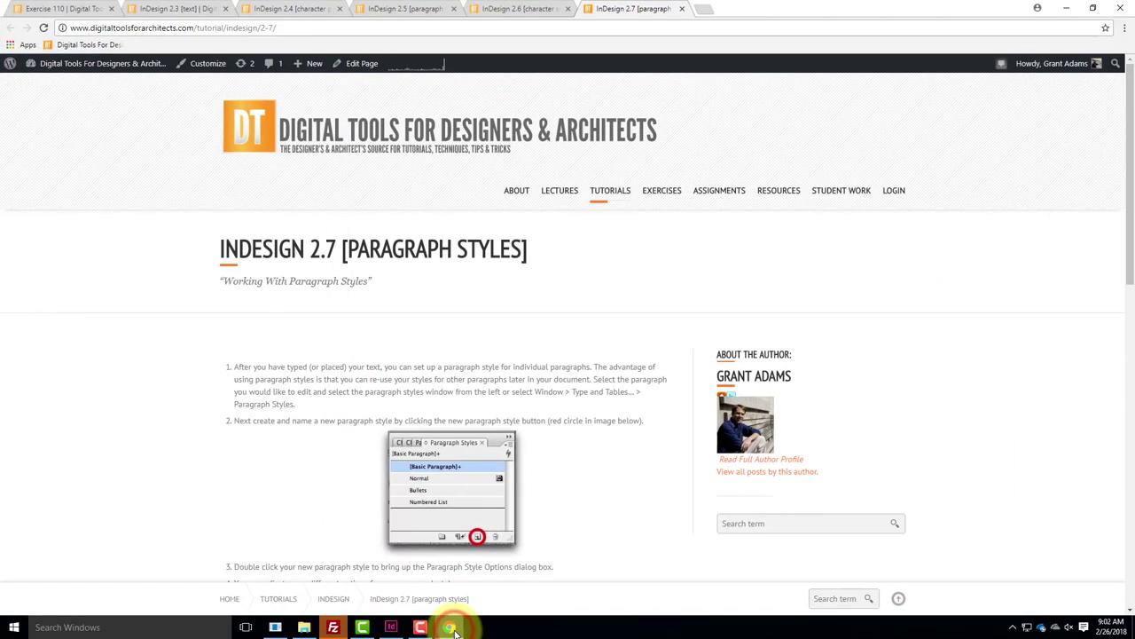
click(68, 10)
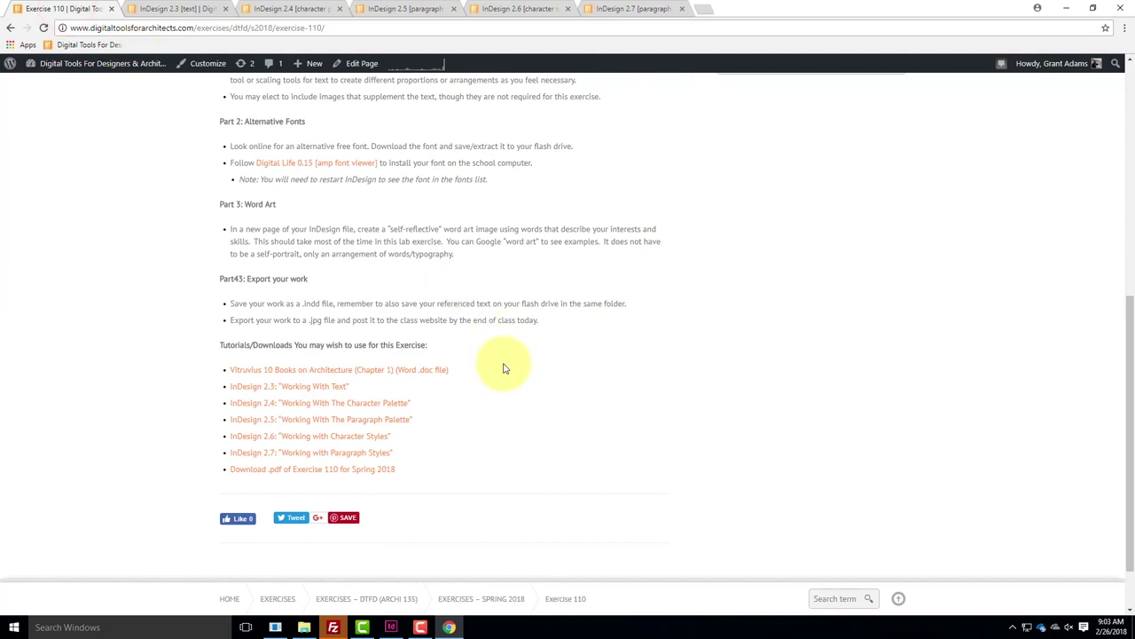
scroll(505, 367, up, 5)
mouse_move(665, 194)
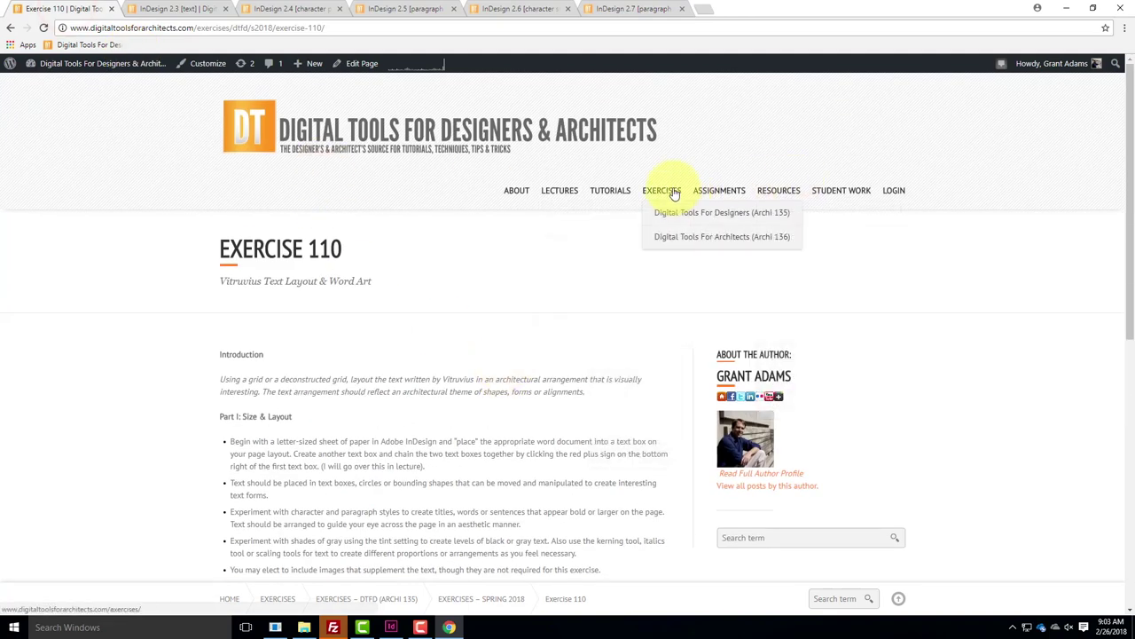
mouse_move(682, 211)
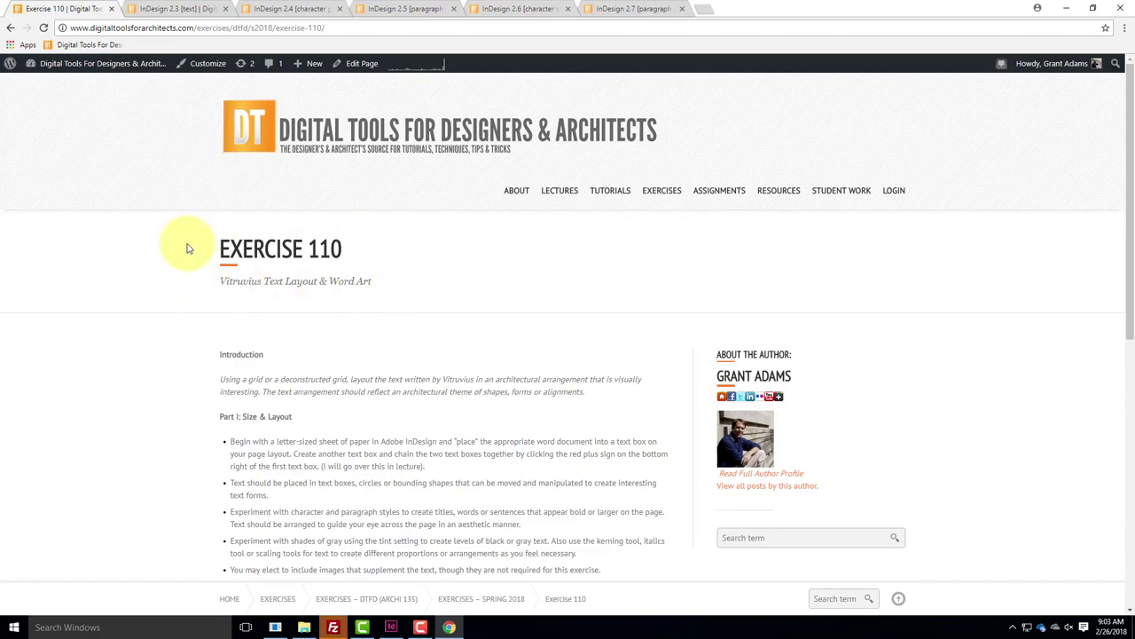
scroll(290, 311, down, 5)
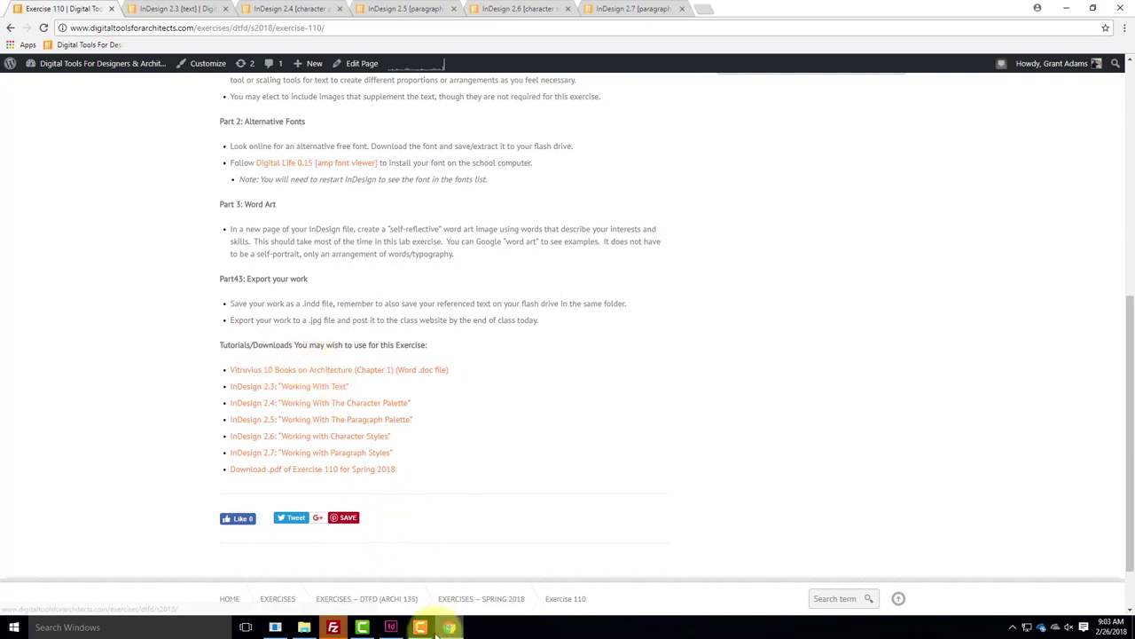
Switch back to InDesign and draw a text frame with the Type tool that fills the area inside the page margins
click(391, 627)
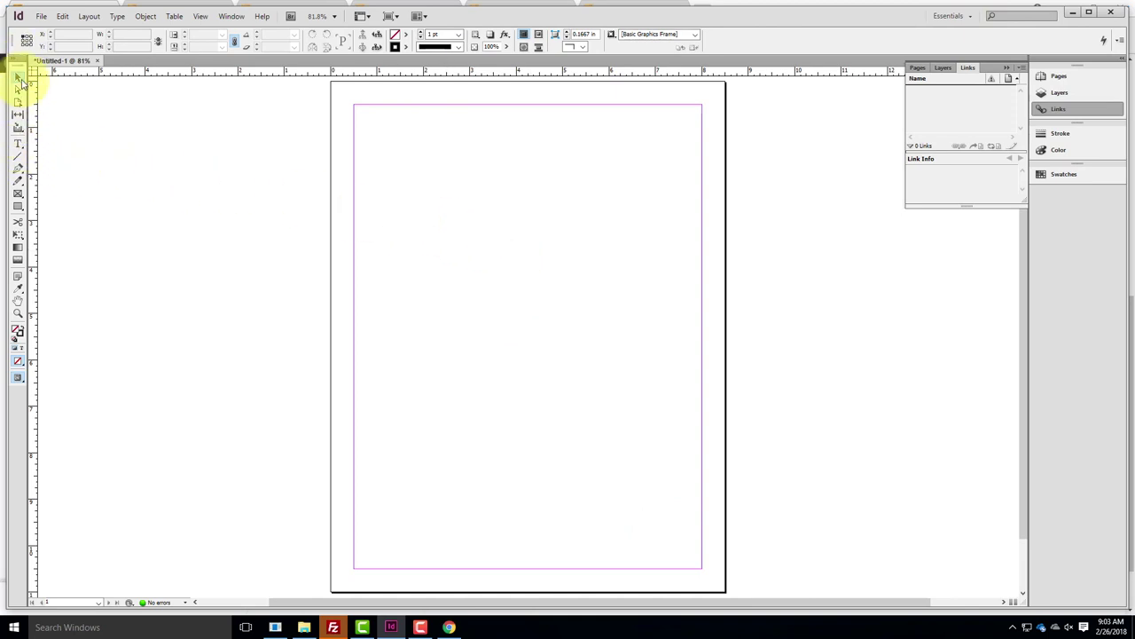
click(17, 143)
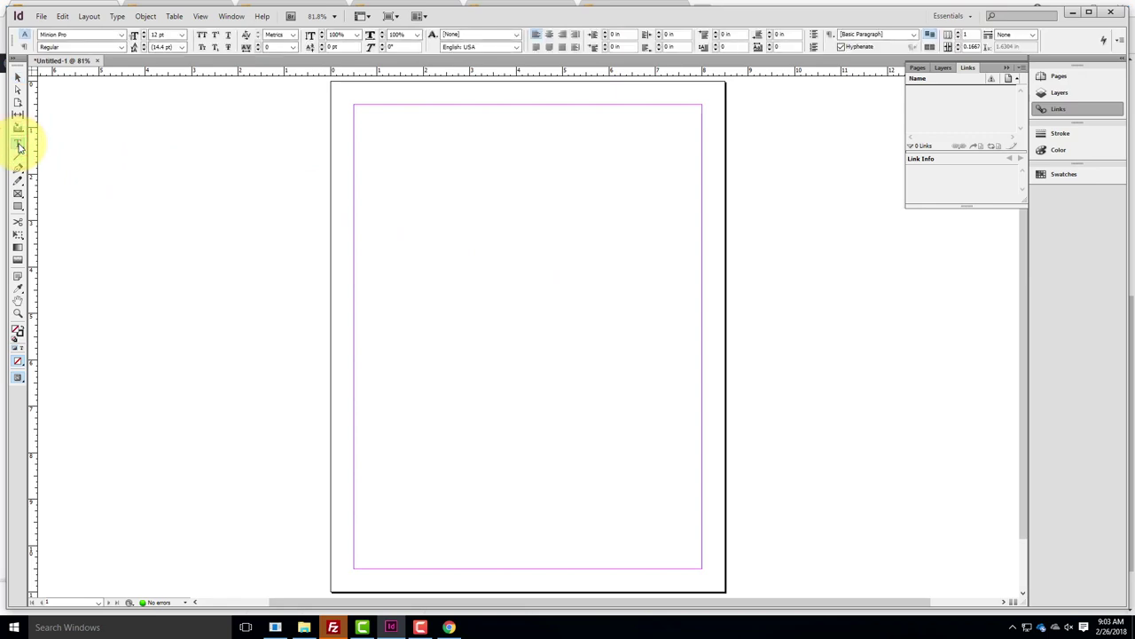
click(17, 144)
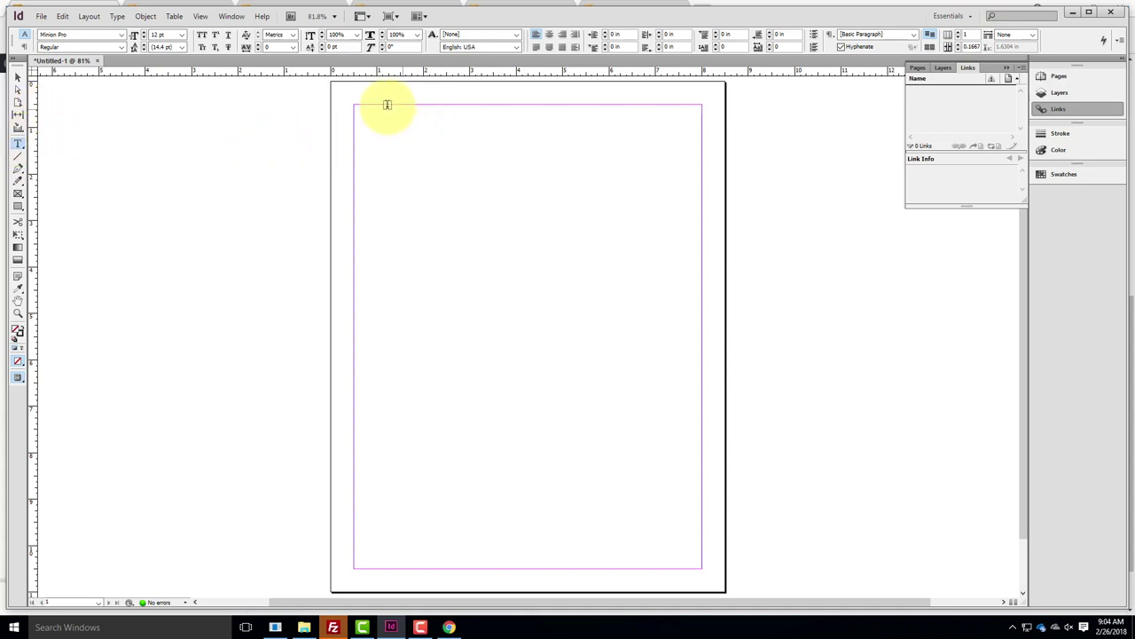
drag(355, 103, 702, 567)
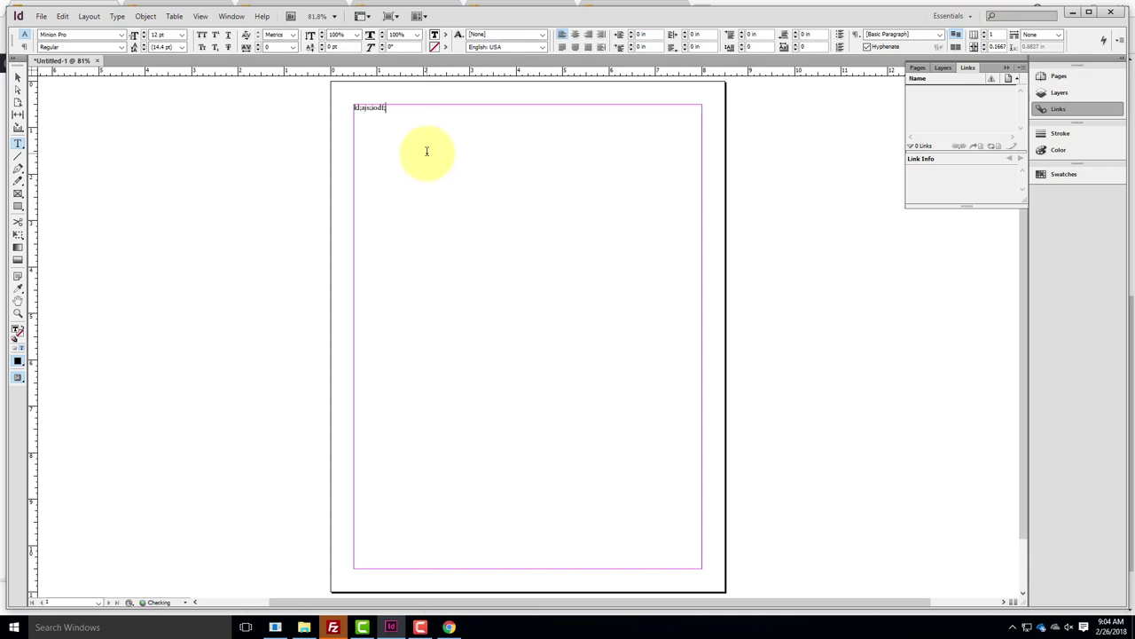
Delete all the test characters from the text frame
key(BackSpace)
key(BackSpace)
key(BackSpace)
key(BackSpace)
key(BackSpace)
key(BackSpace)
key(BackSpace)
key(BackSpace)
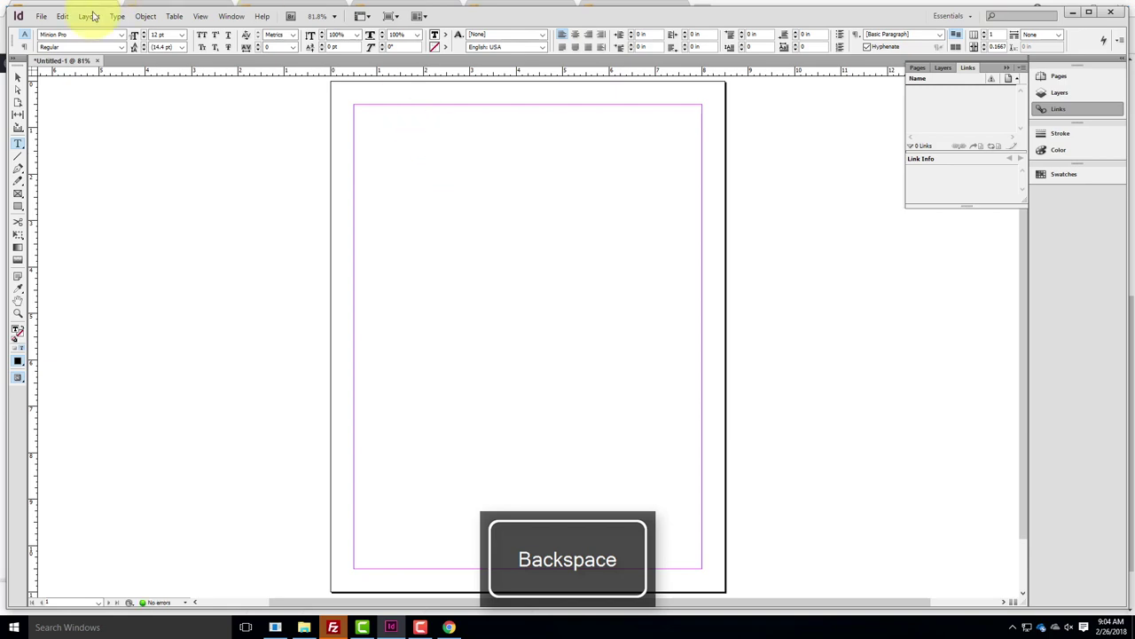
Place the Word document Vitruvius_CHAPTER_I from the Ex110 folder into the text frame
click(41, 17)
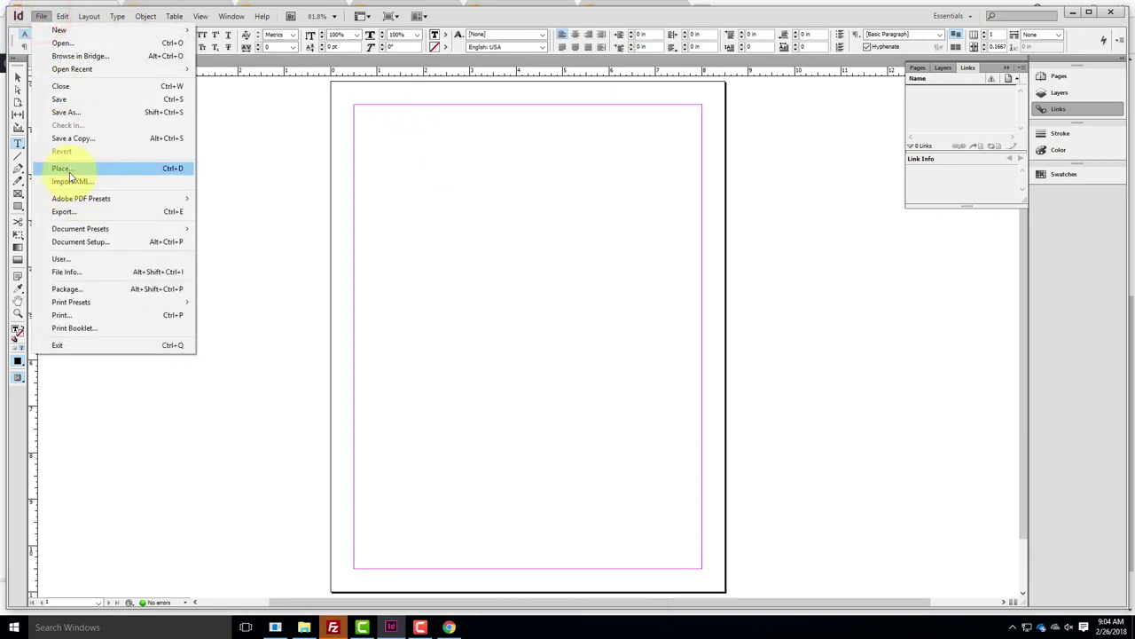
click(63, 168)
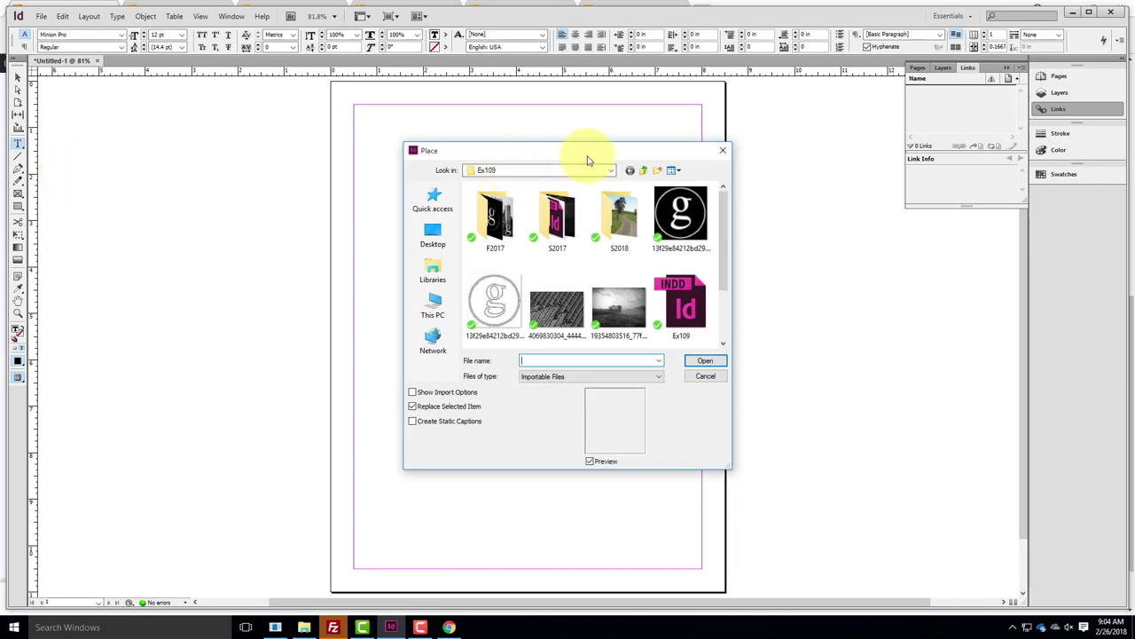
click(642, 171)
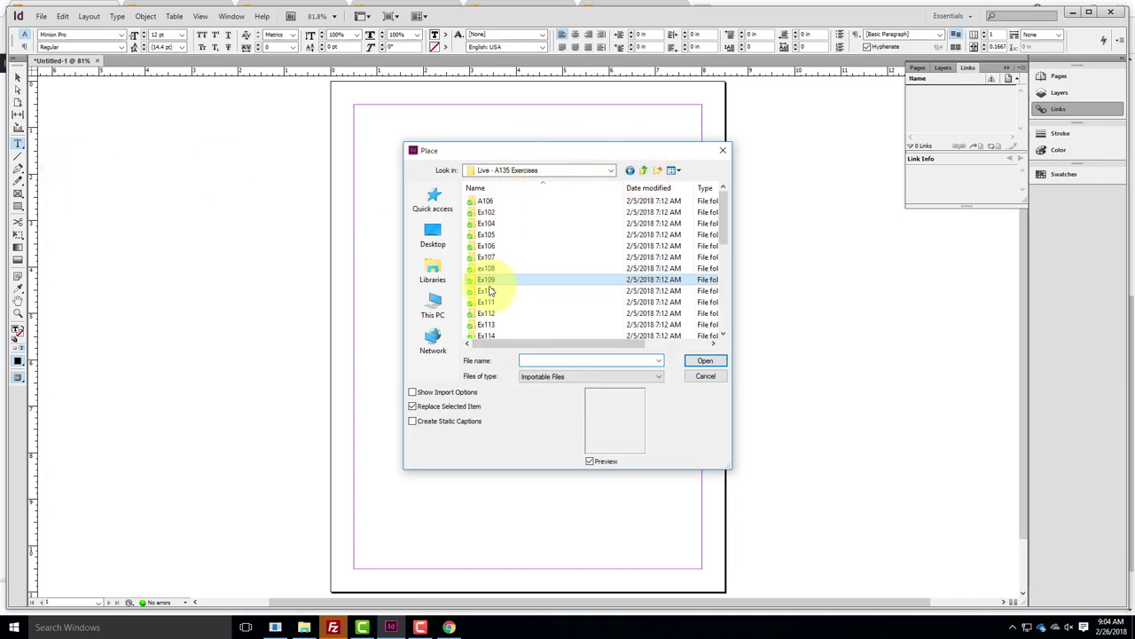
click(489, 291)
double_click(489, 291)
click(507, 246)
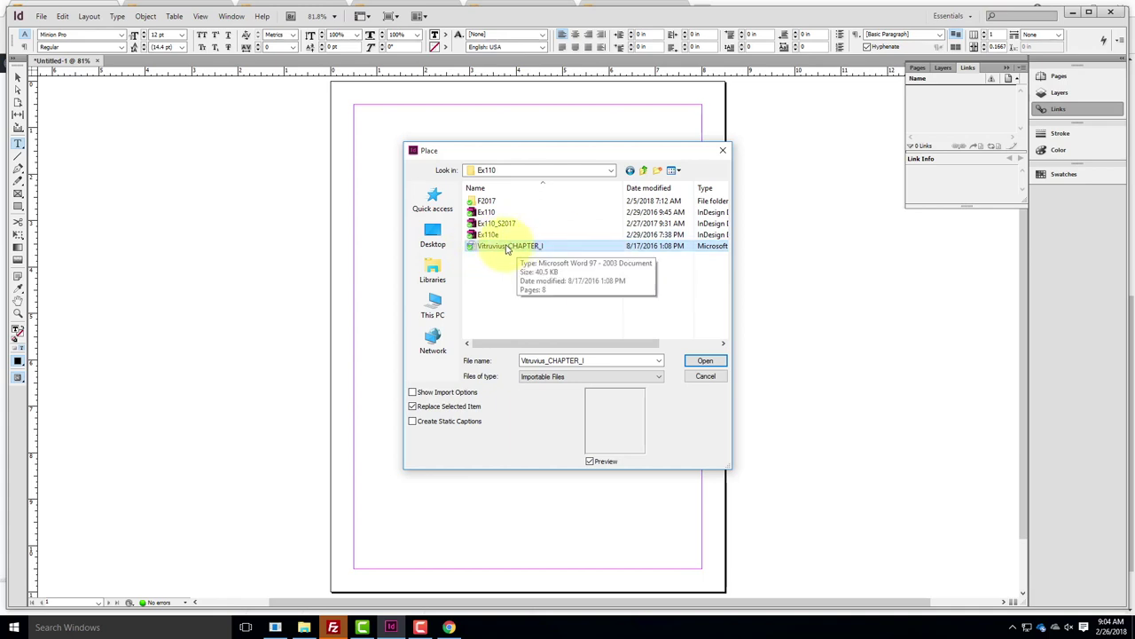
click(704, 358)
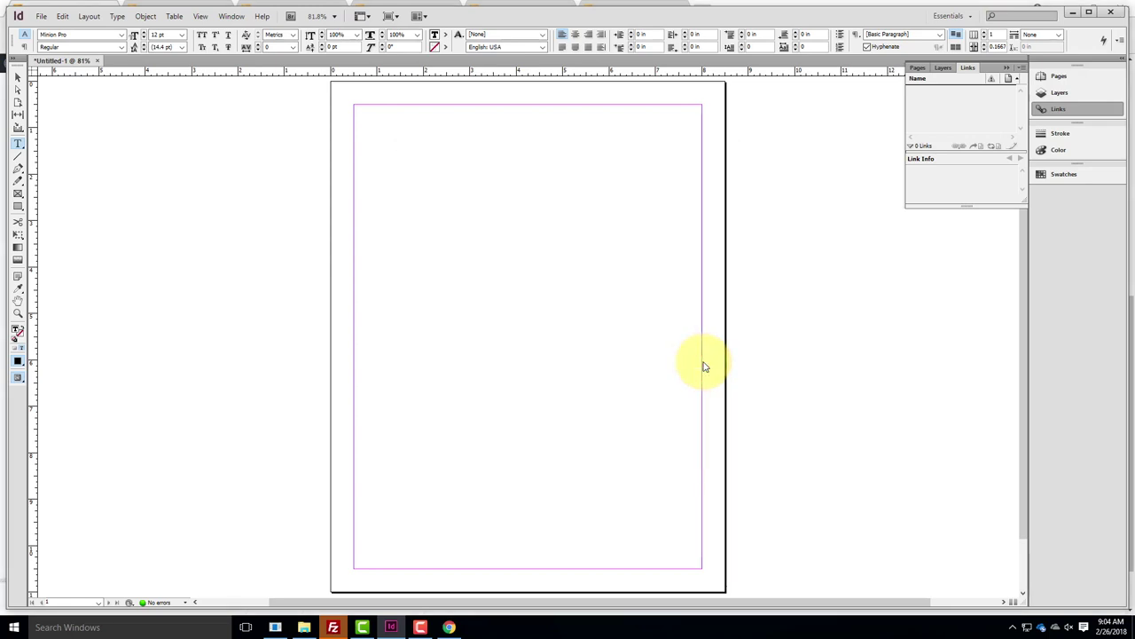
click(643, 351)
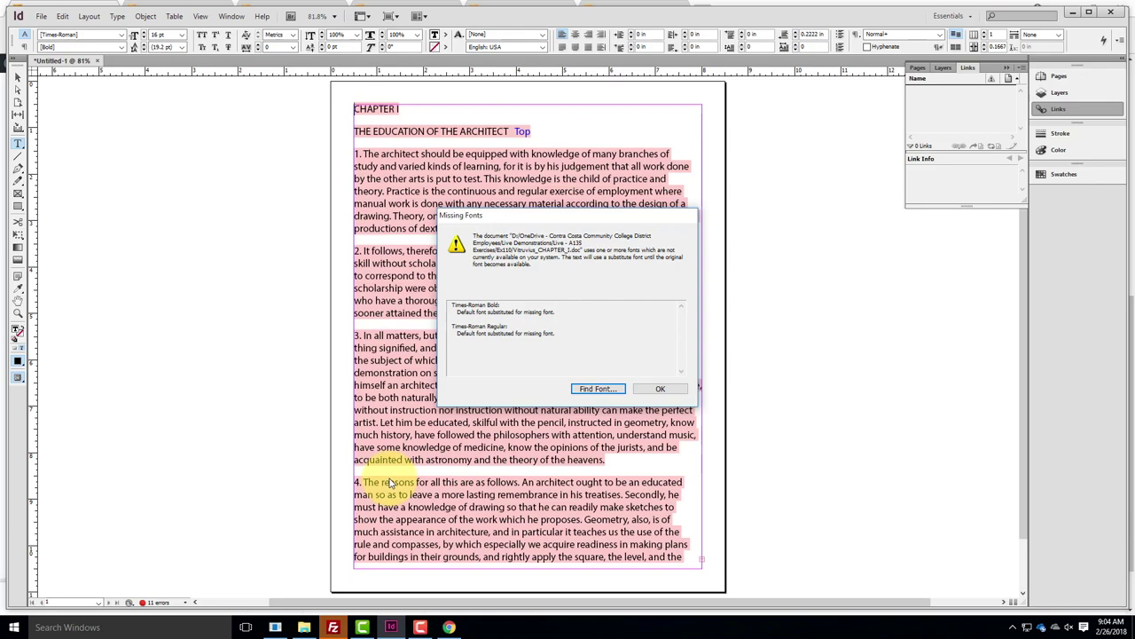
Move the Missing Fonts warning off the page text and open Find Font from it
drag(528, 216, 213, 192)
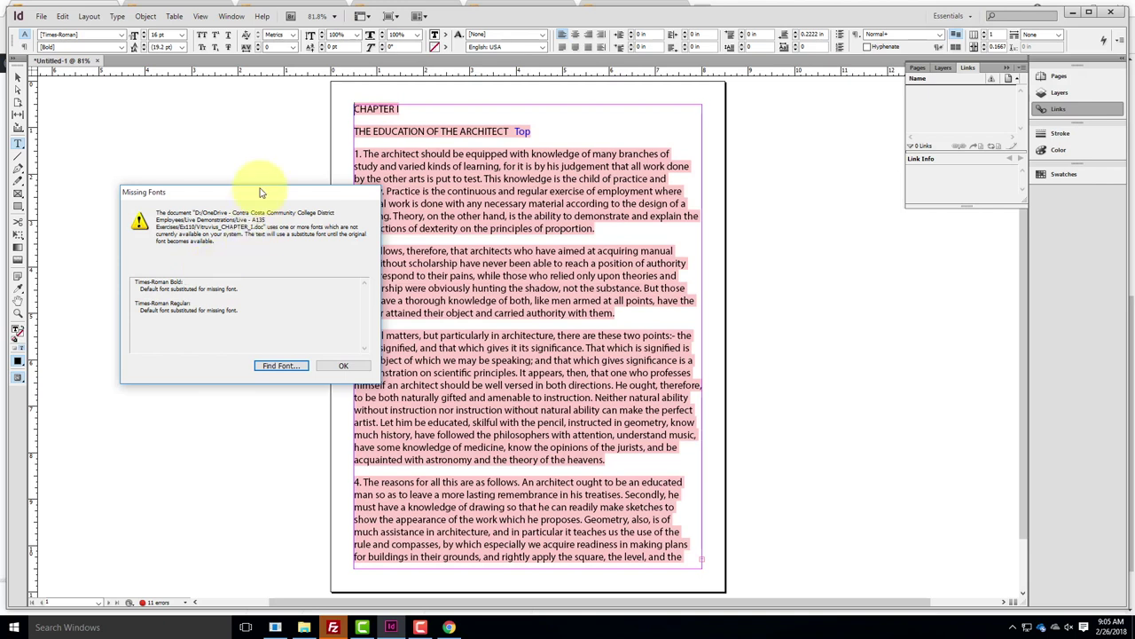
drag(259, 192, 216, 195)
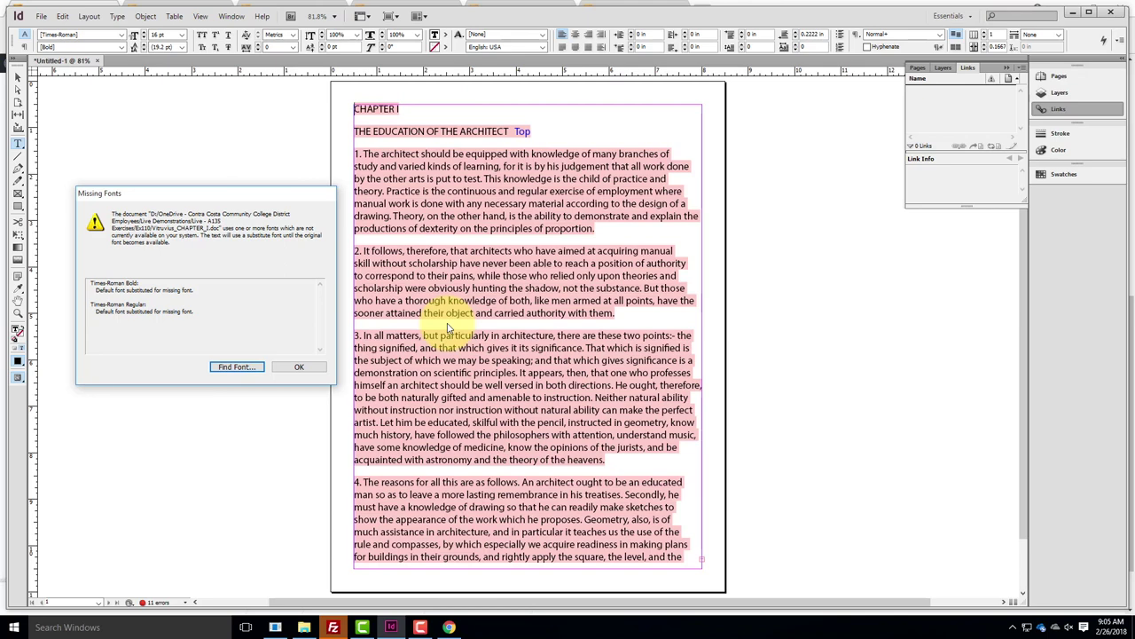
click(227, 366)
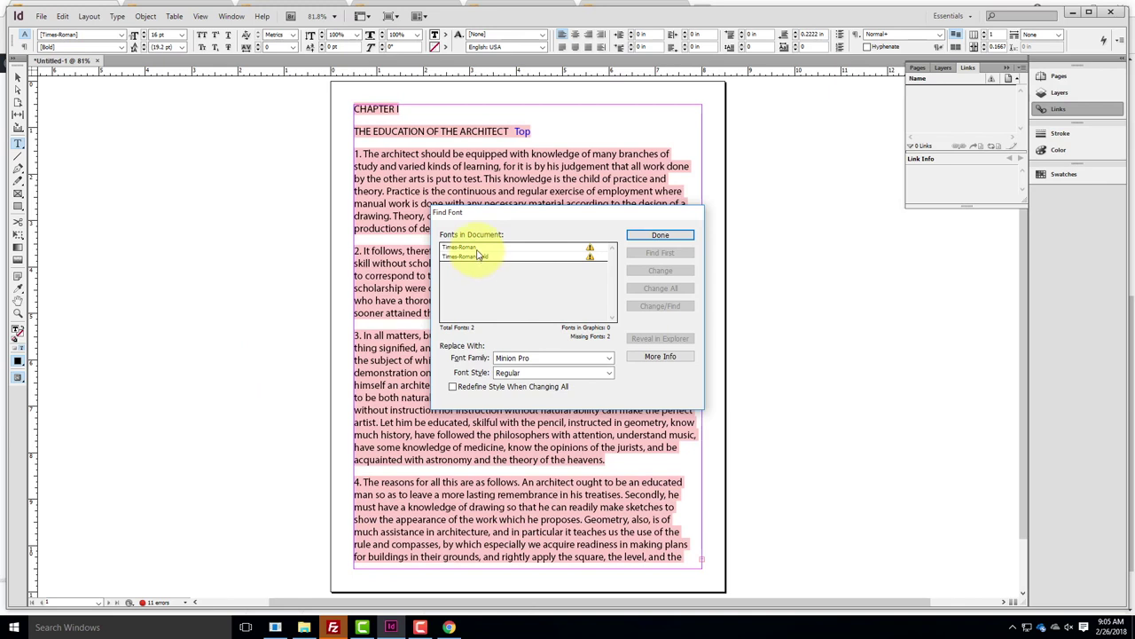
Select the missing Times-Roman font and choose Times New Roman as its replacement font family
click(474, 247)
click(478, 256)
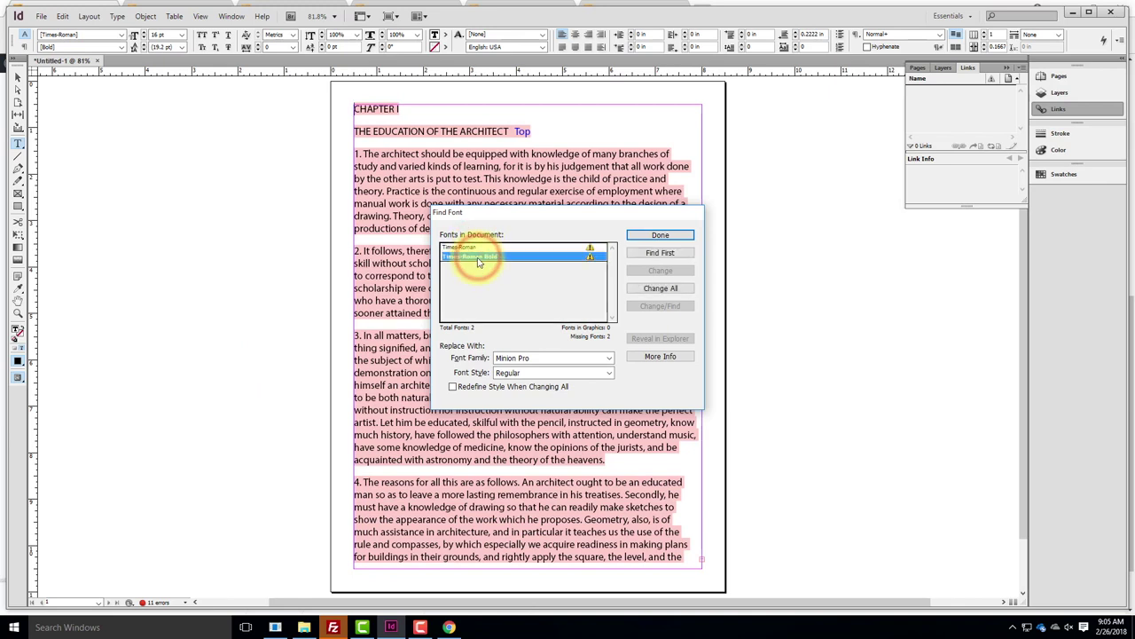
click(473, 247)
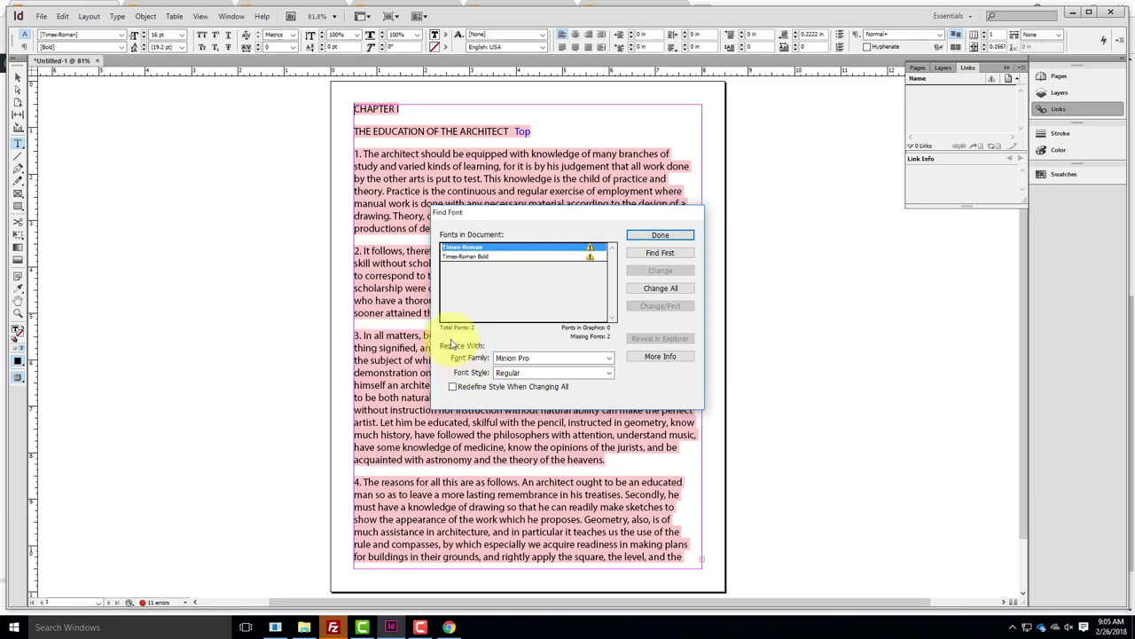
click(519, 358)
click(608, 358)
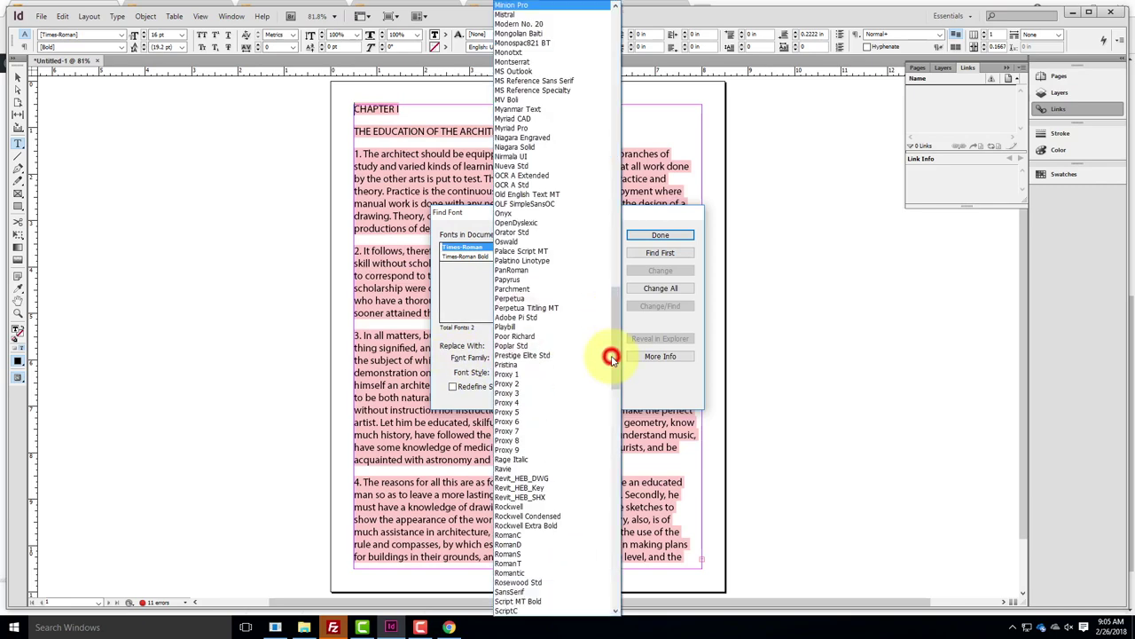
scroll(577, 468, down, 1)
scroll(577, 468, down, 14)
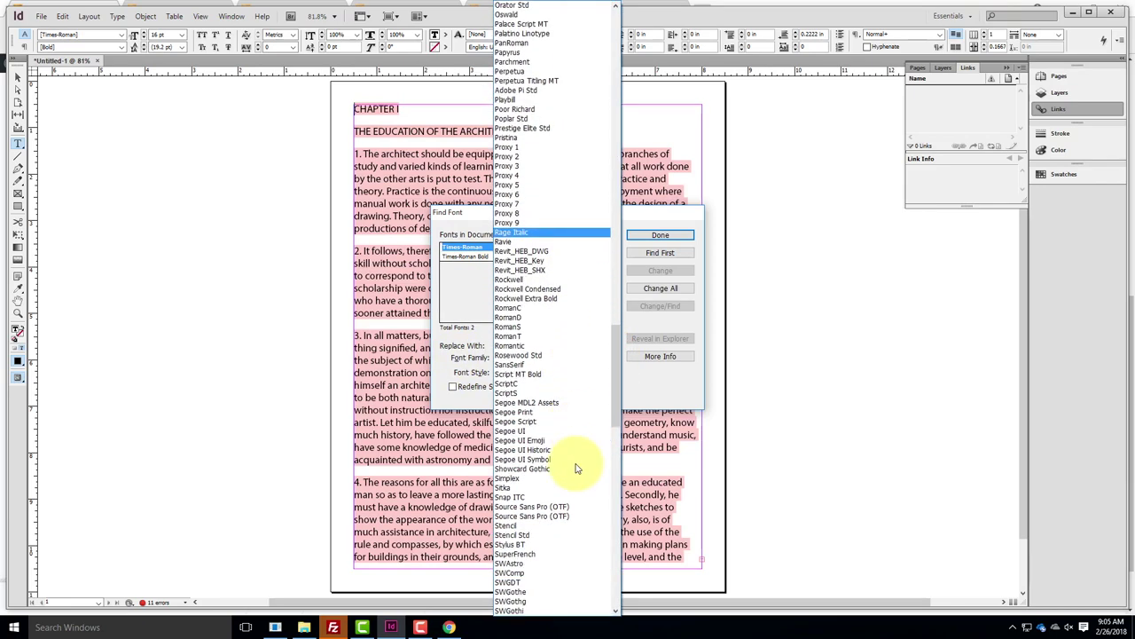
scroll(577, 469, down, 17)
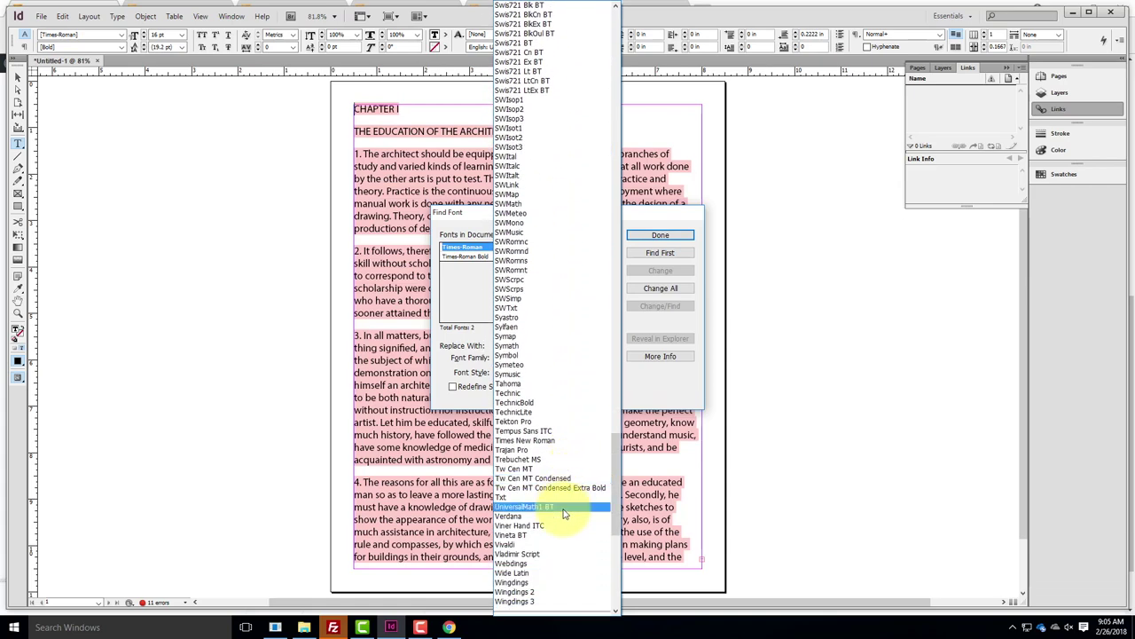
click(550, 440)
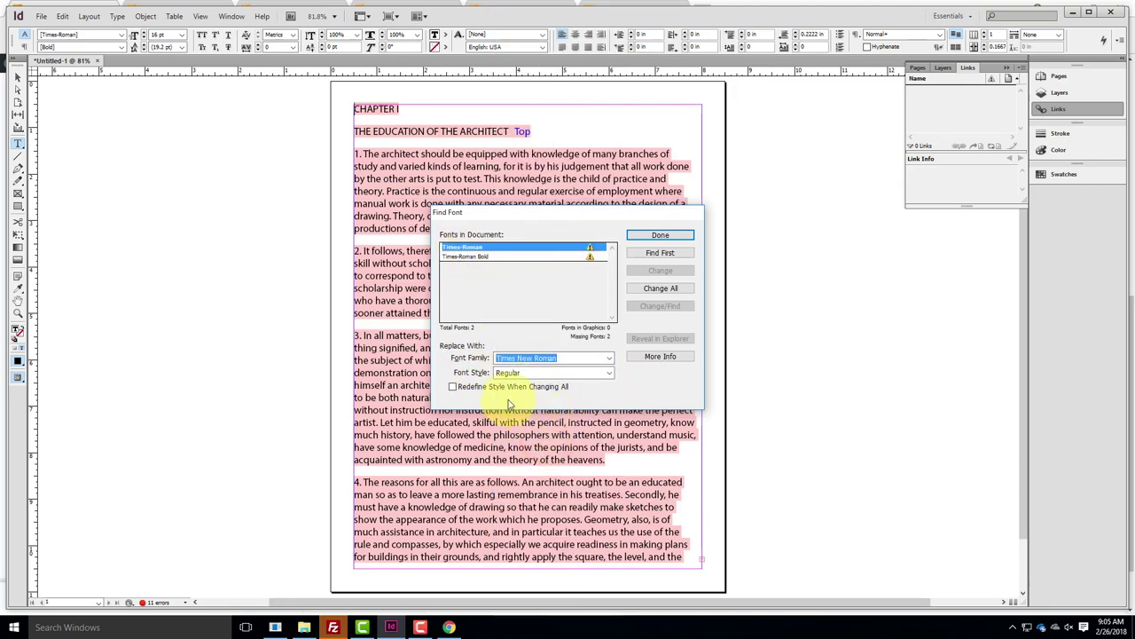
Replace all Times-Roman text with Times New Roman Regular and all Times-Roman Bold text with Times New Roman Bold, finishing the font replacement
click(665, 293)
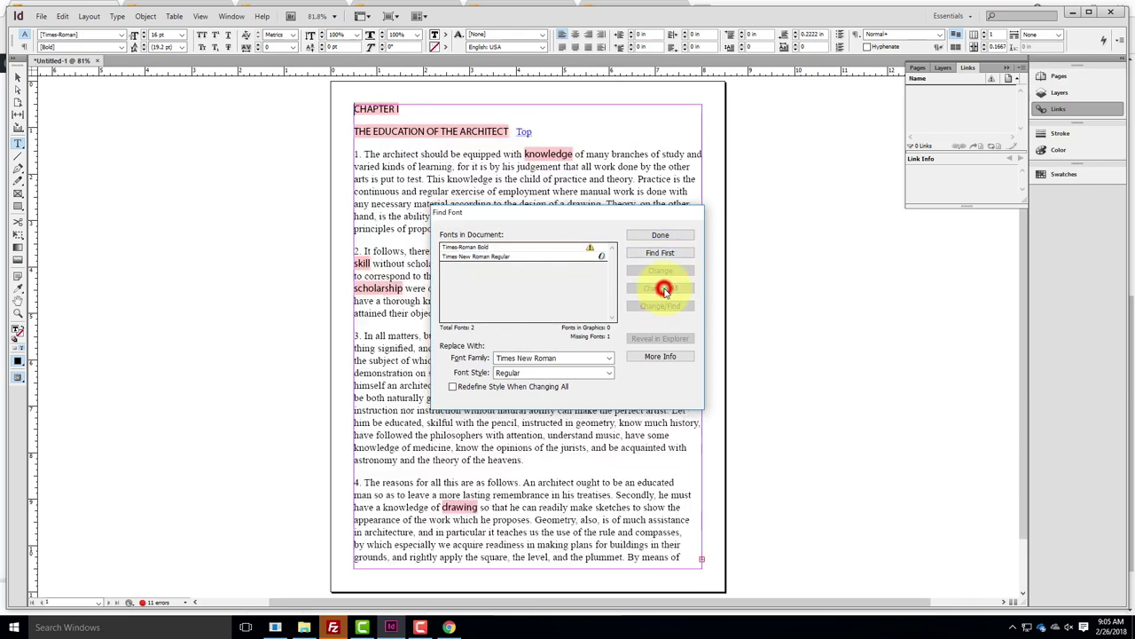
click(482, 247)
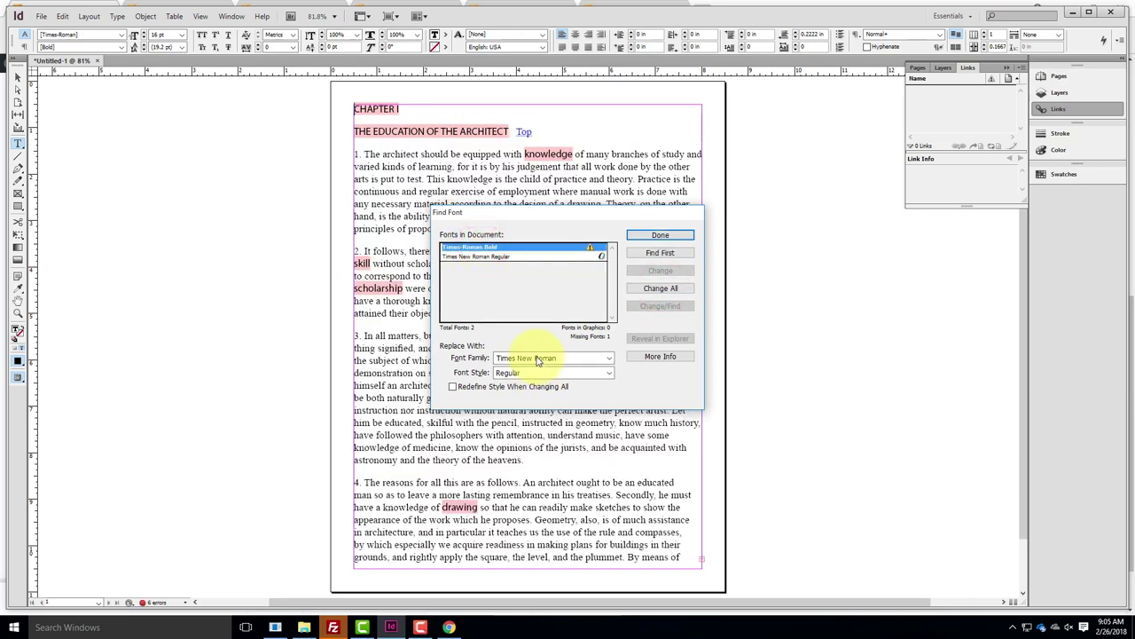
click(611, 372)
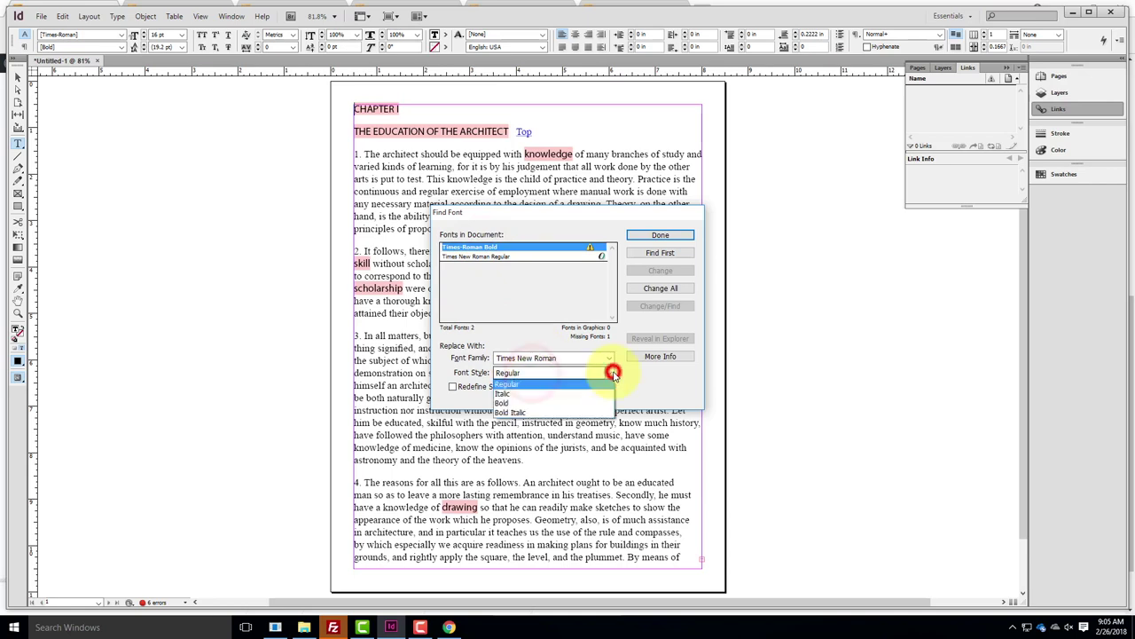
click(568, 403)
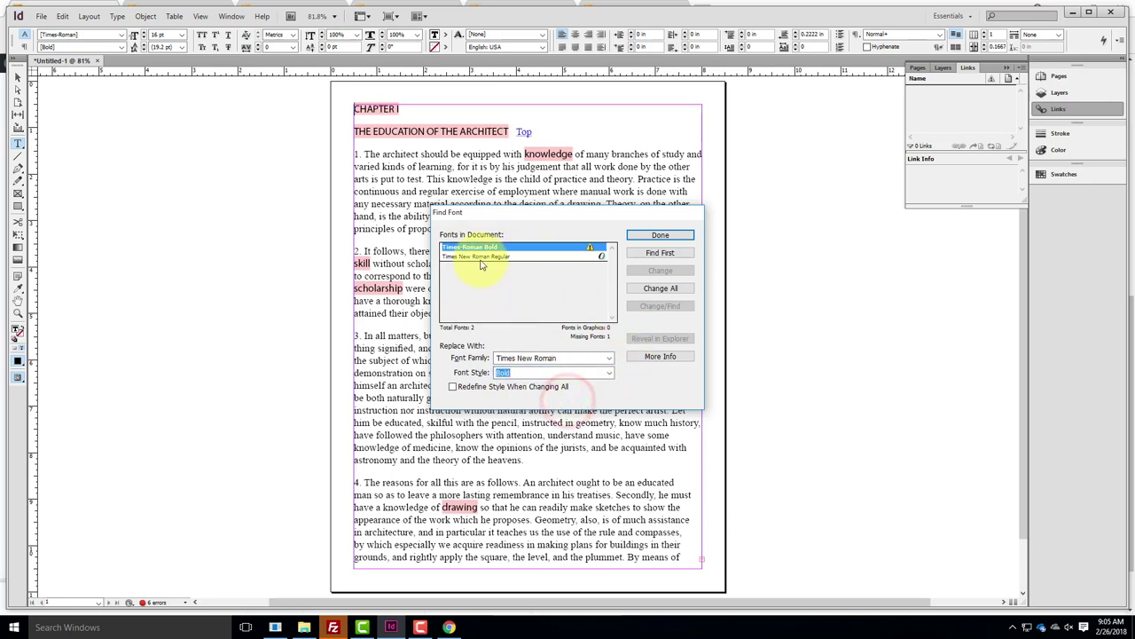
click(664, 288)
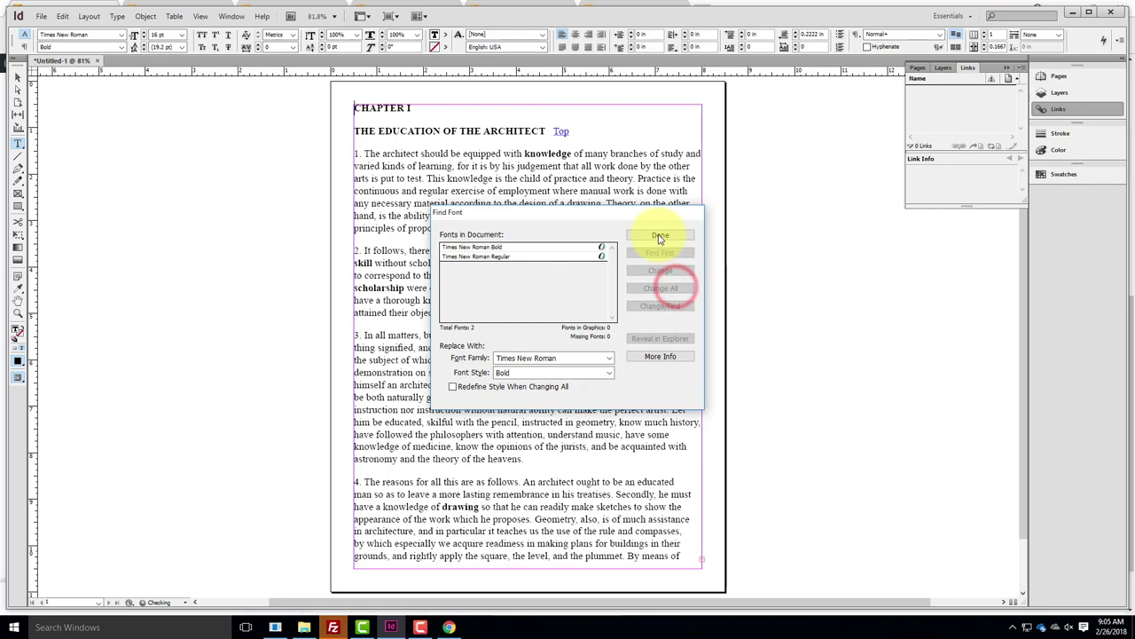
drag(529, 216, 140, 244)
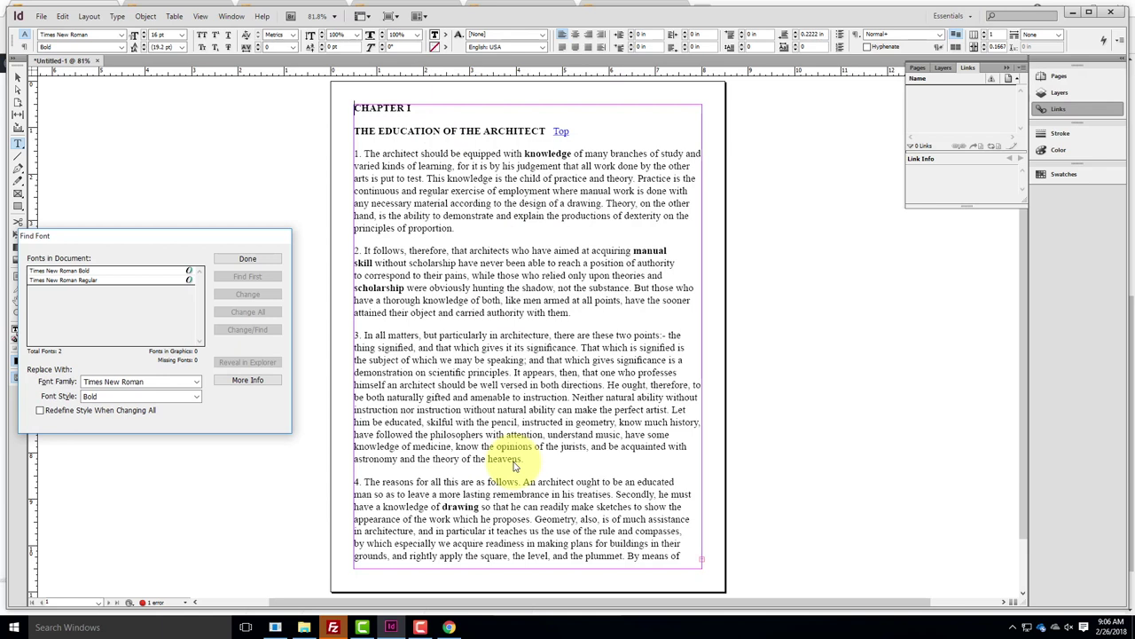
drag(142, 235, 214, 219)
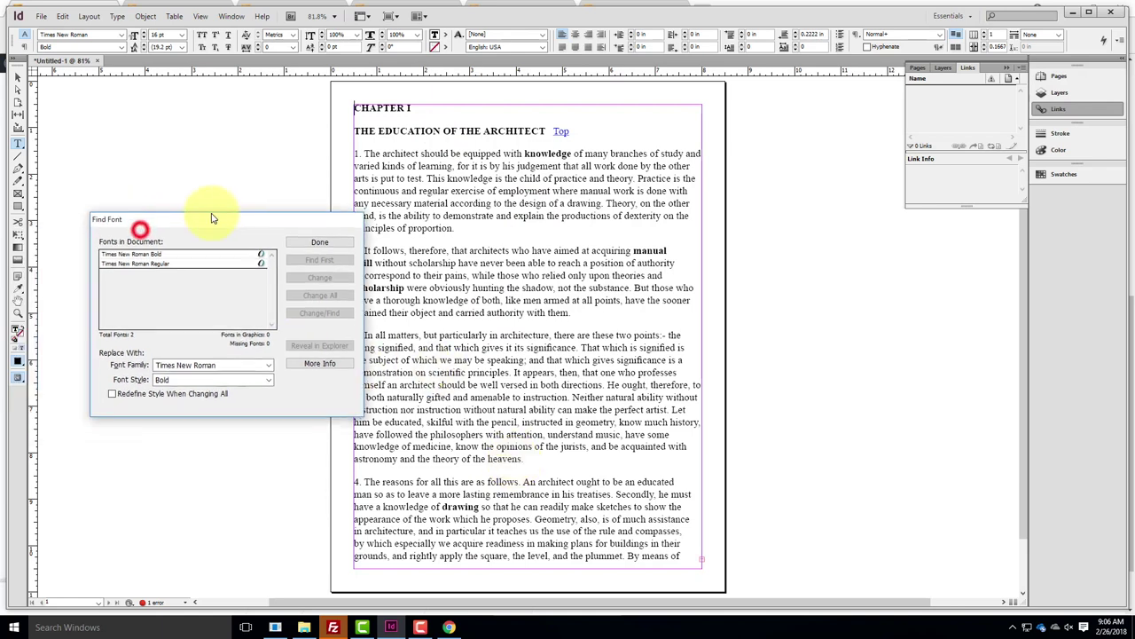
click(321, 244)
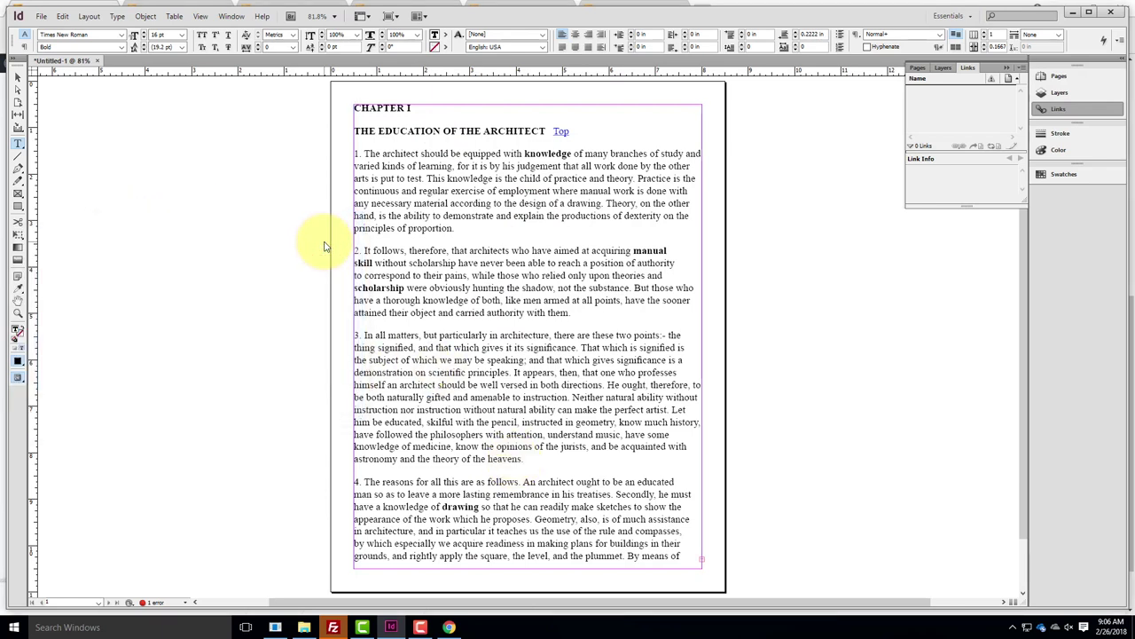
Examine the linked word Top in the heading and look over the placed text down to the frame's overset mark
click(569, 132)
click(553, 131)
double_click(562, 131)
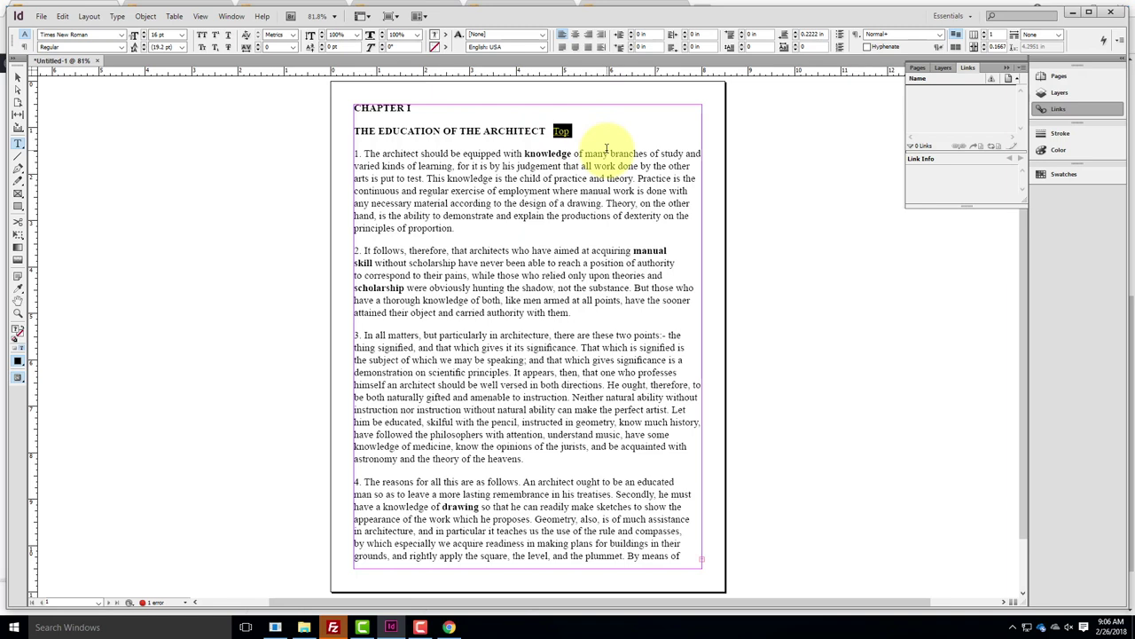
click(603, 144)
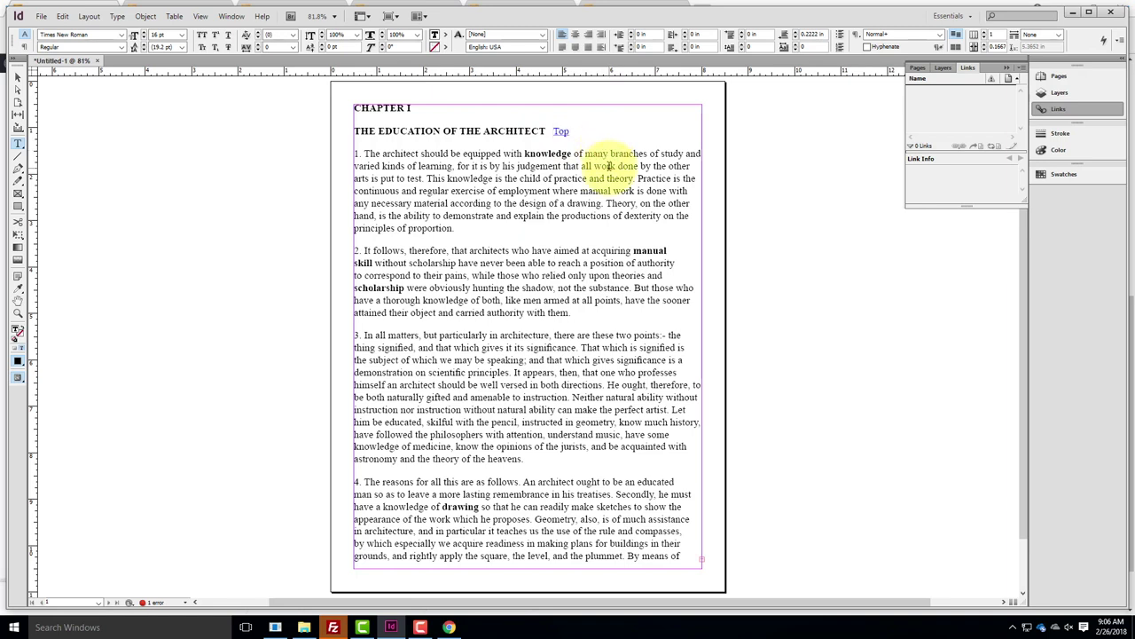
scroll(609, 166, up, 2)
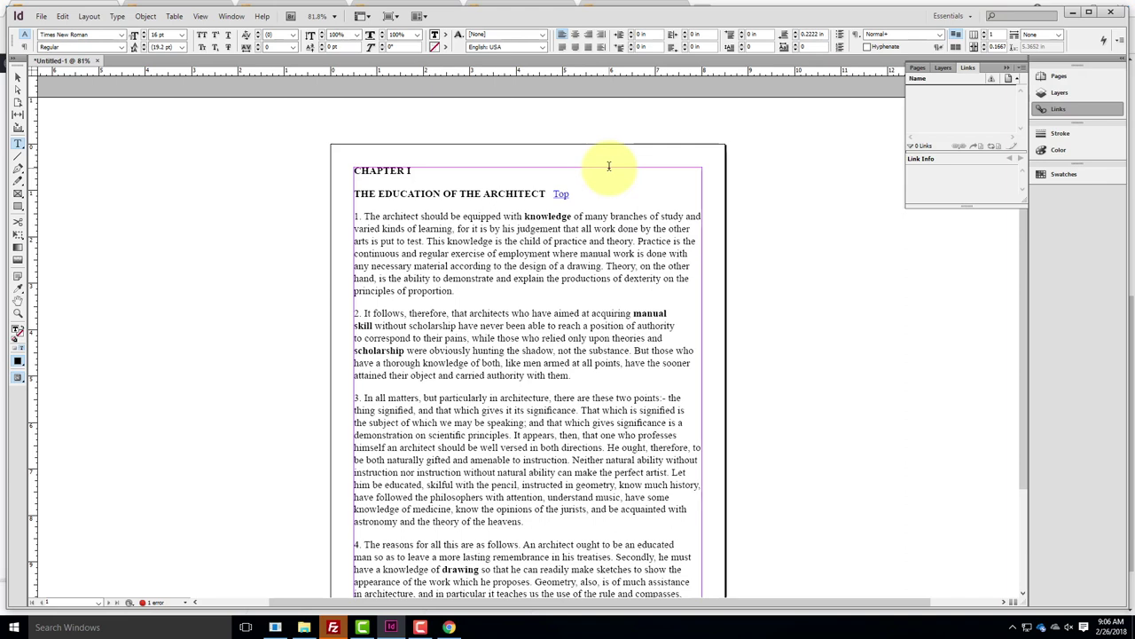
scroll(608, 306, down, 3)
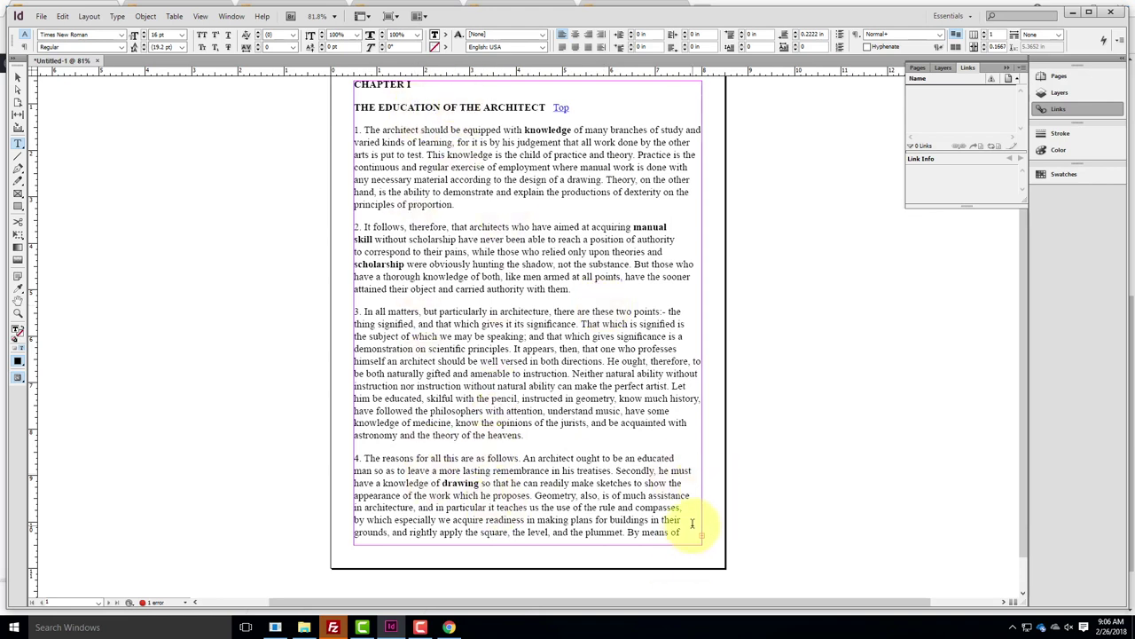
scroll(572, 368, up, 2)
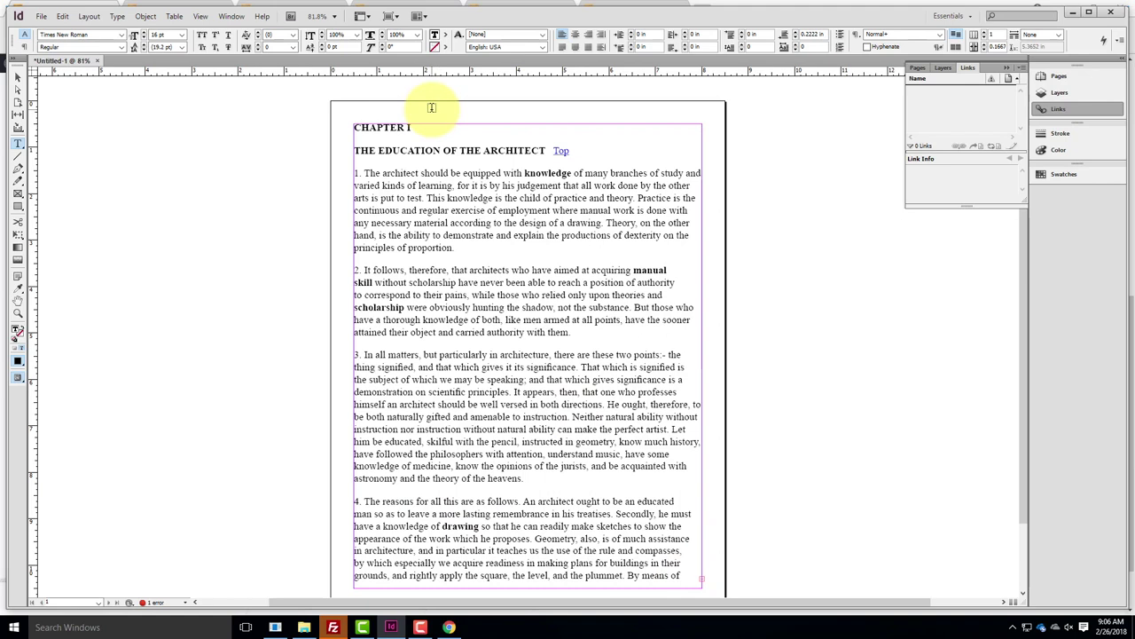
scroll(488, 275, down, 3)
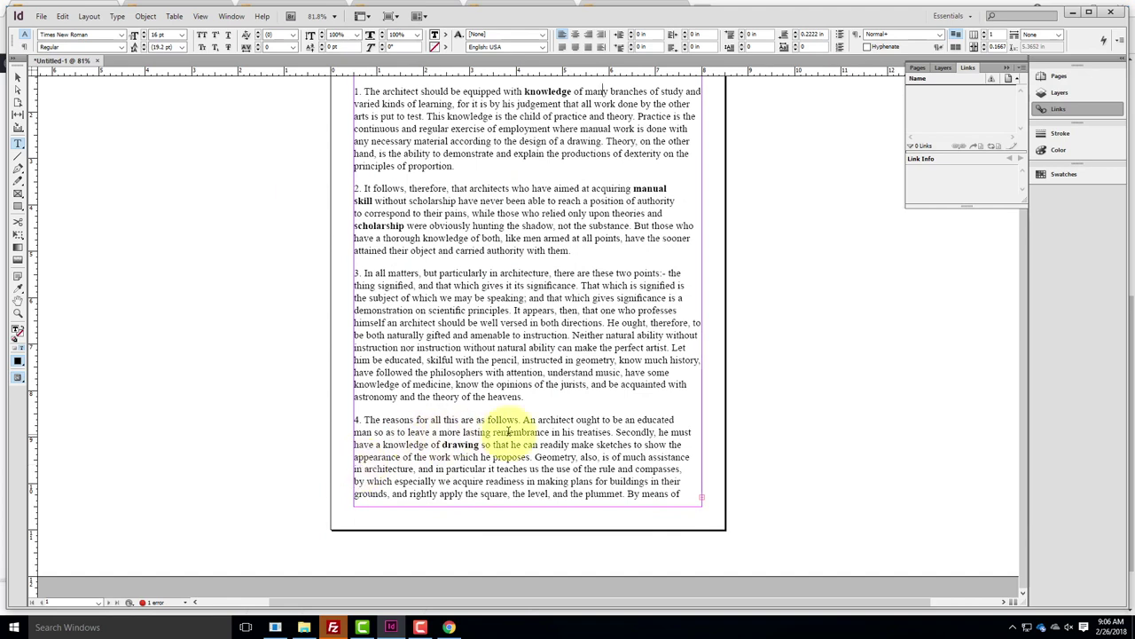
Narrow the text frame from its right edge to a width of about 3.93 in, forming a first column
click(18, 81)
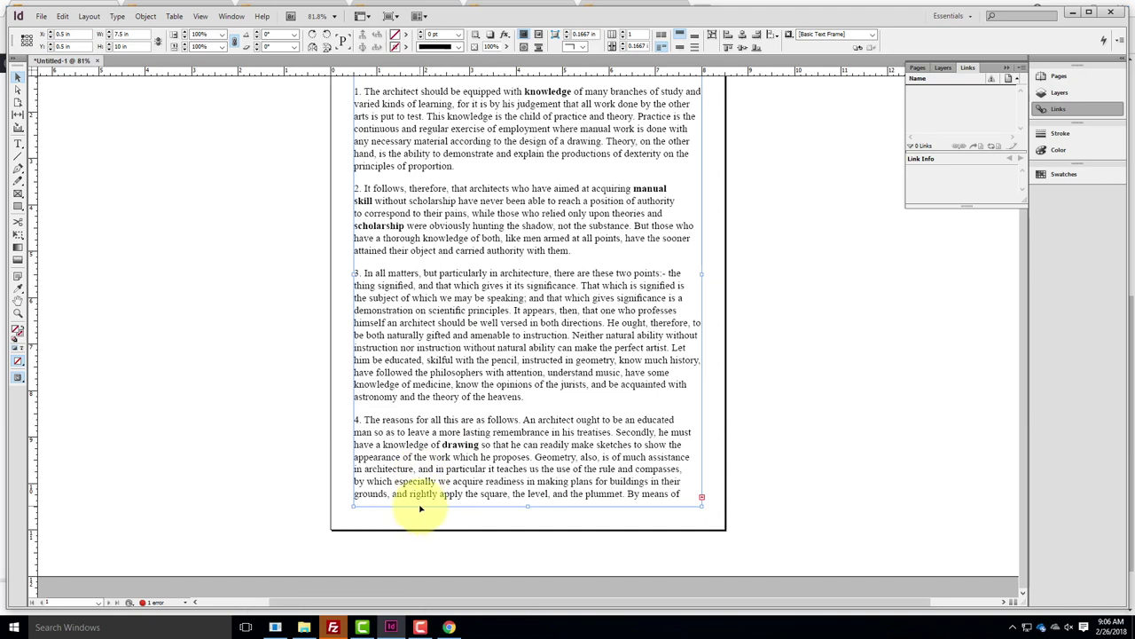
scroll(421, 507, up, 3)
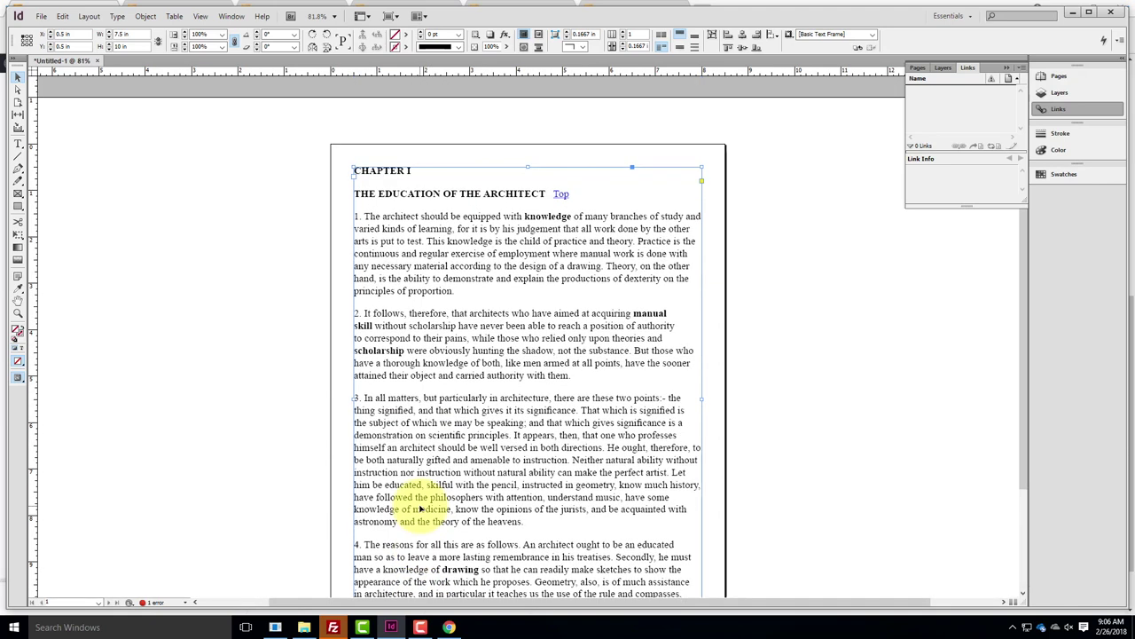
scroll(483, 417, down, 2)
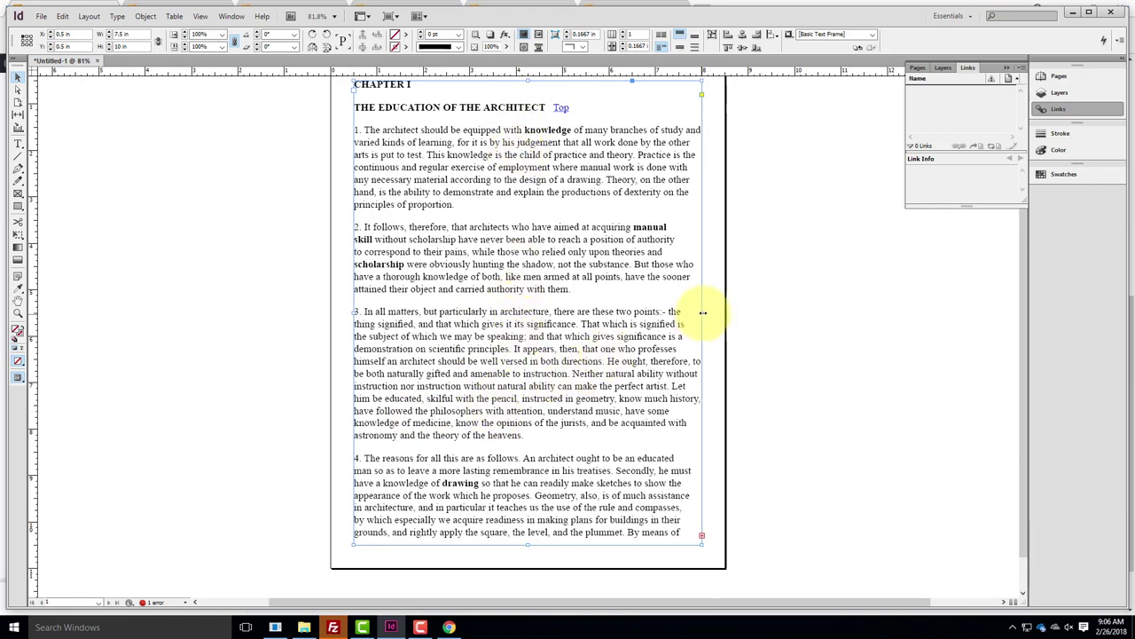
drag(702, 312, 536, 305)
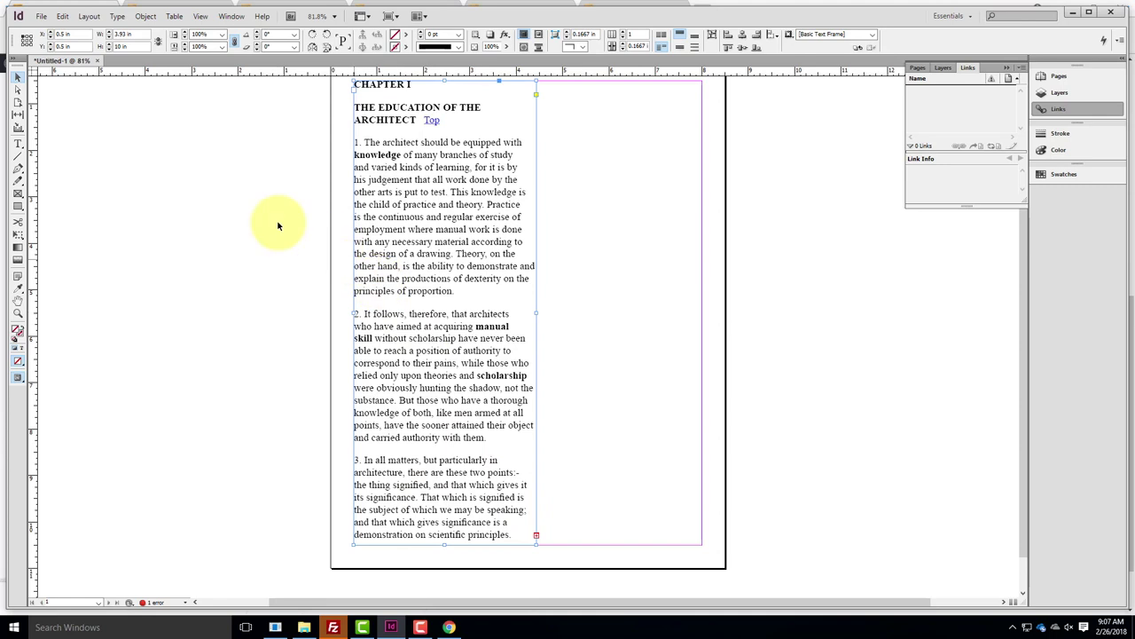
Draw a second text frame about 3.41 in wide and 10 in high beside the first column and thread the overset text into it
click(18, 144)
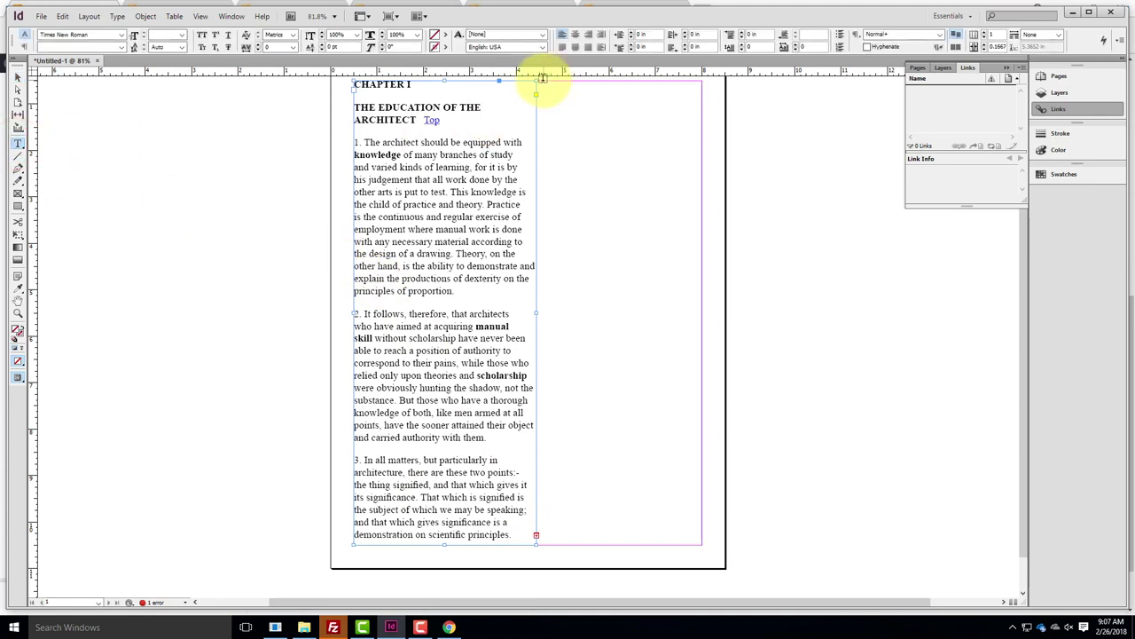
drag(543, 80, 702, 543)
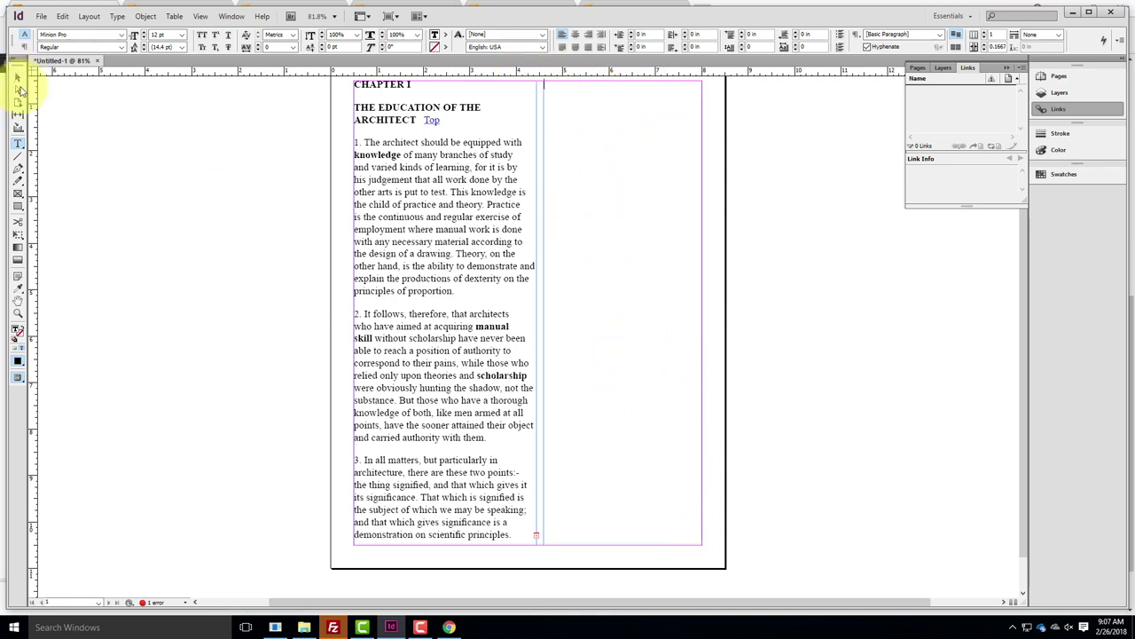
click(19, 79)
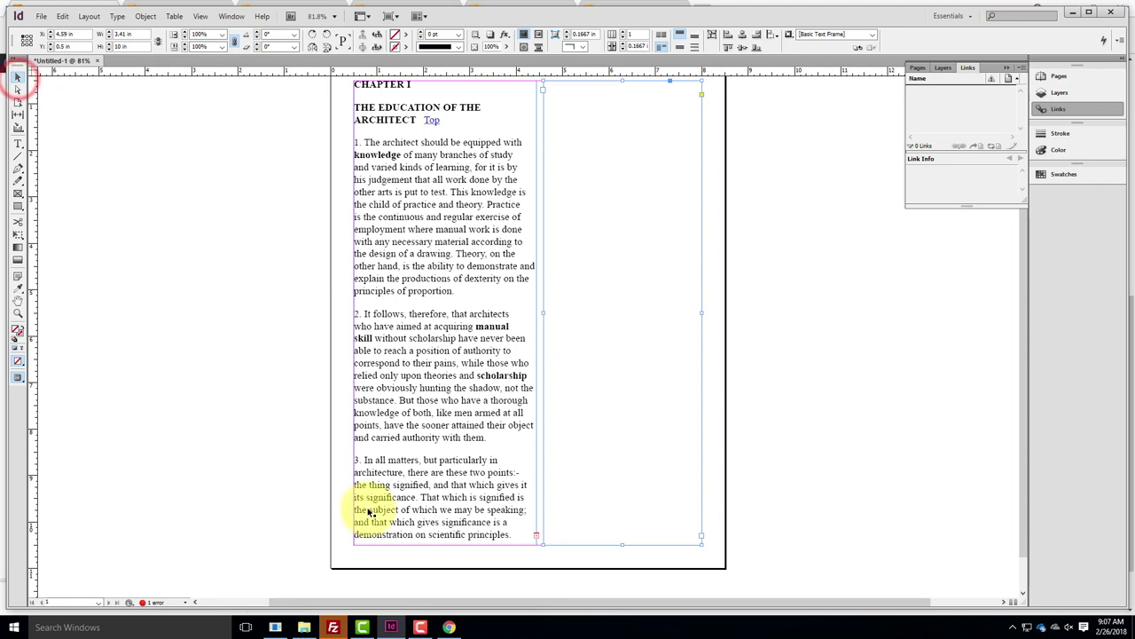
click(537, 535)
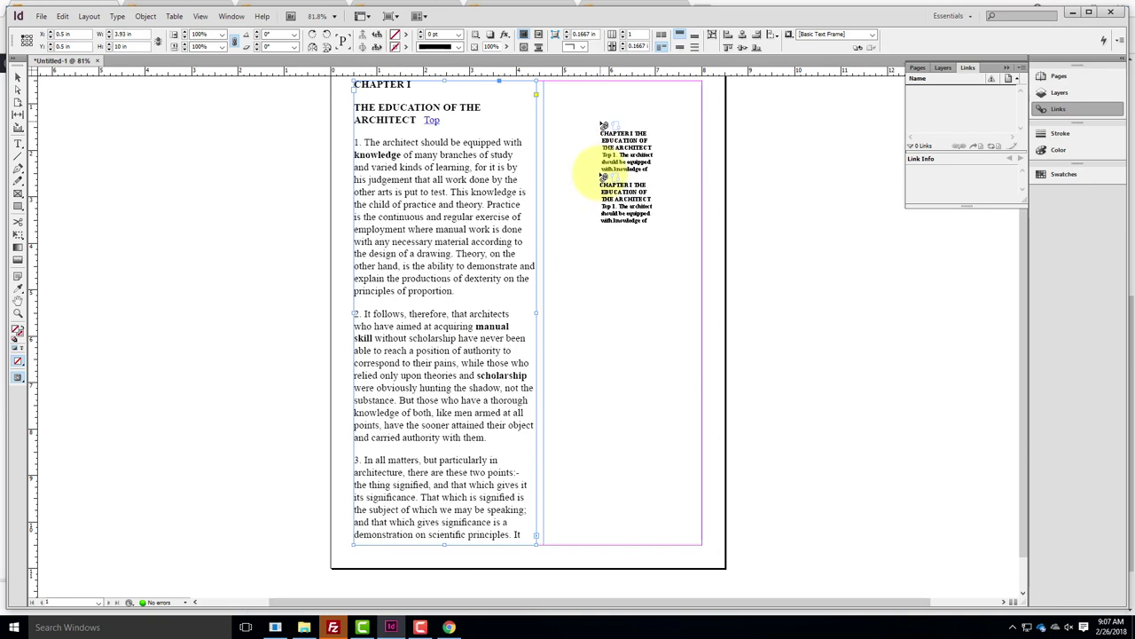
click(610, 140)
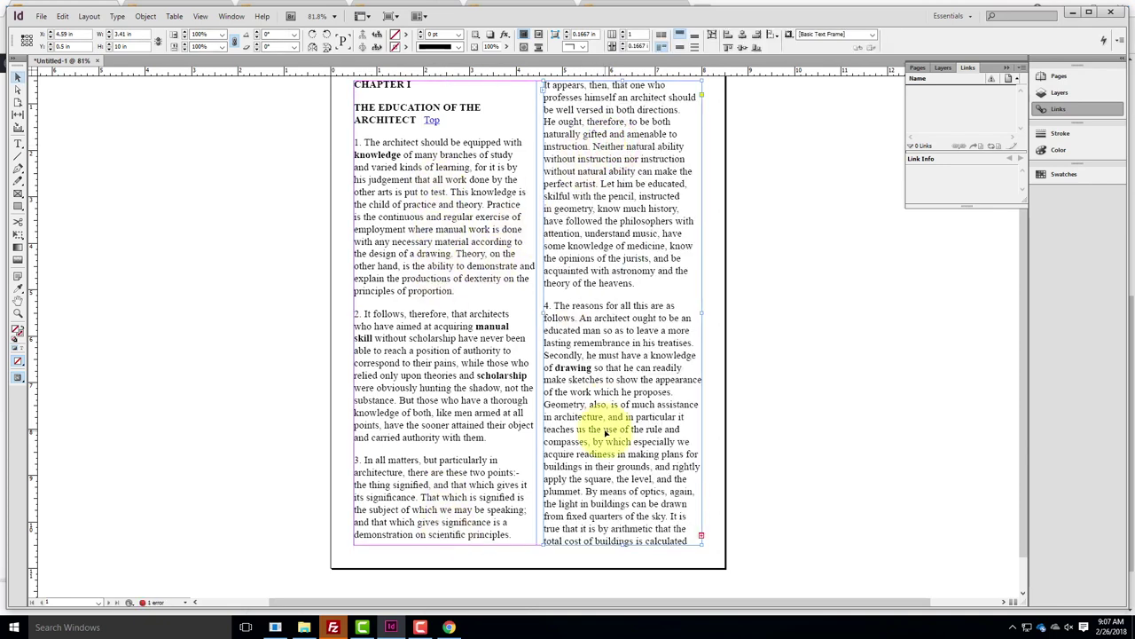
Try shortening the first column's frame to heights of about 6.44 in and 7.54 in, and restore its height to 10 in
click(501, 355)
drag(536, 313, 534, 310)
drag(446, 546, 445, 379)
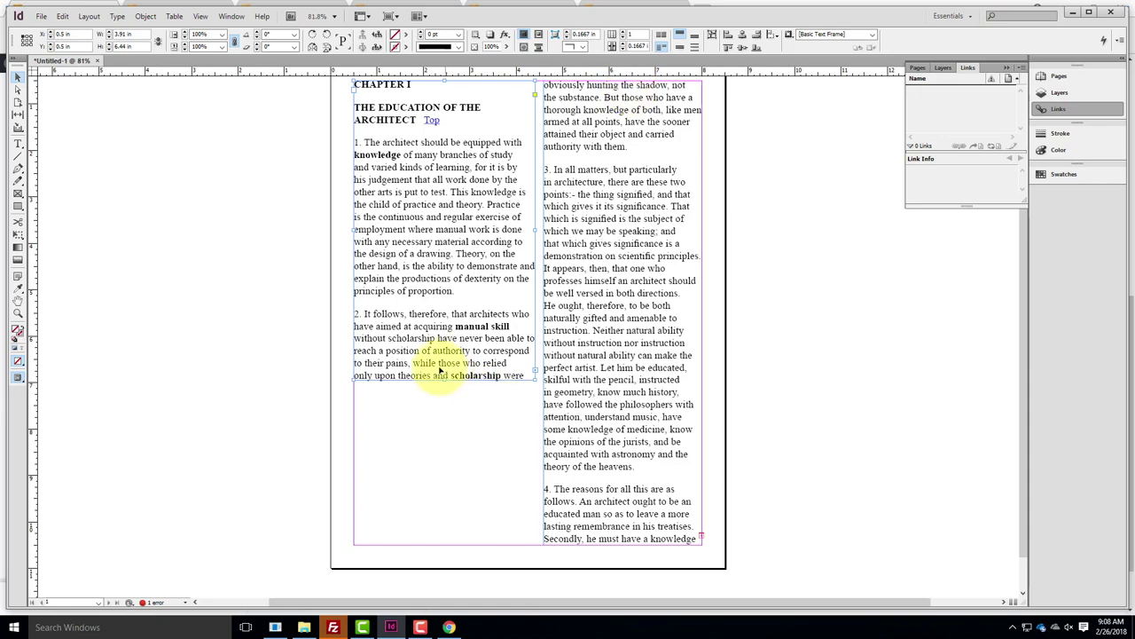
drag(446, 379, 446, 430)
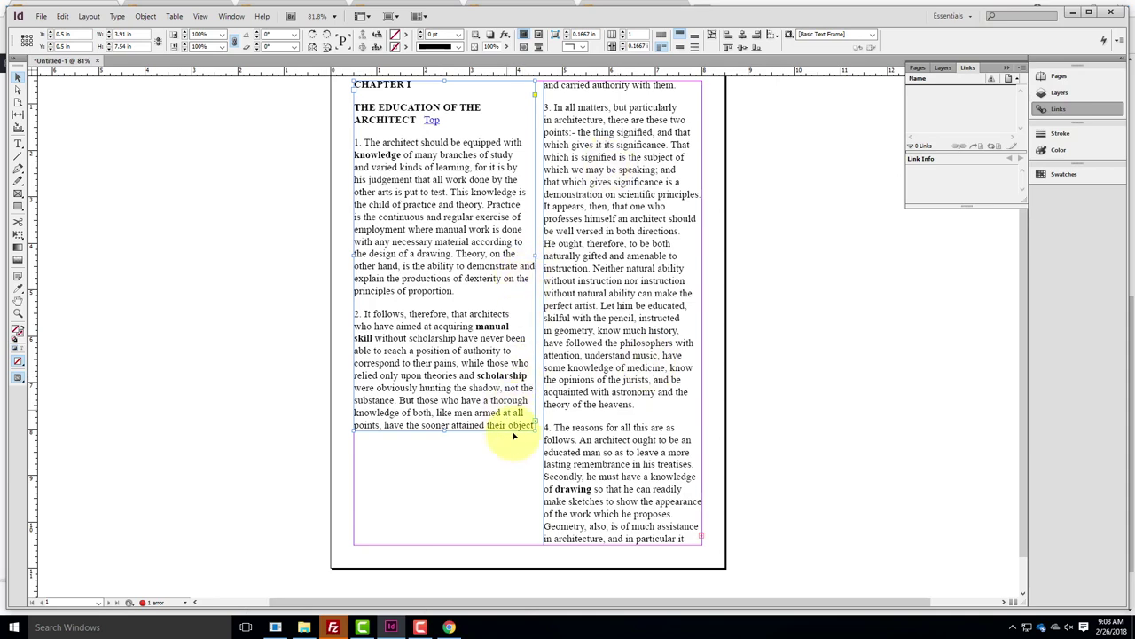
drag(446, 428, 444, 543)
click(674, 479)
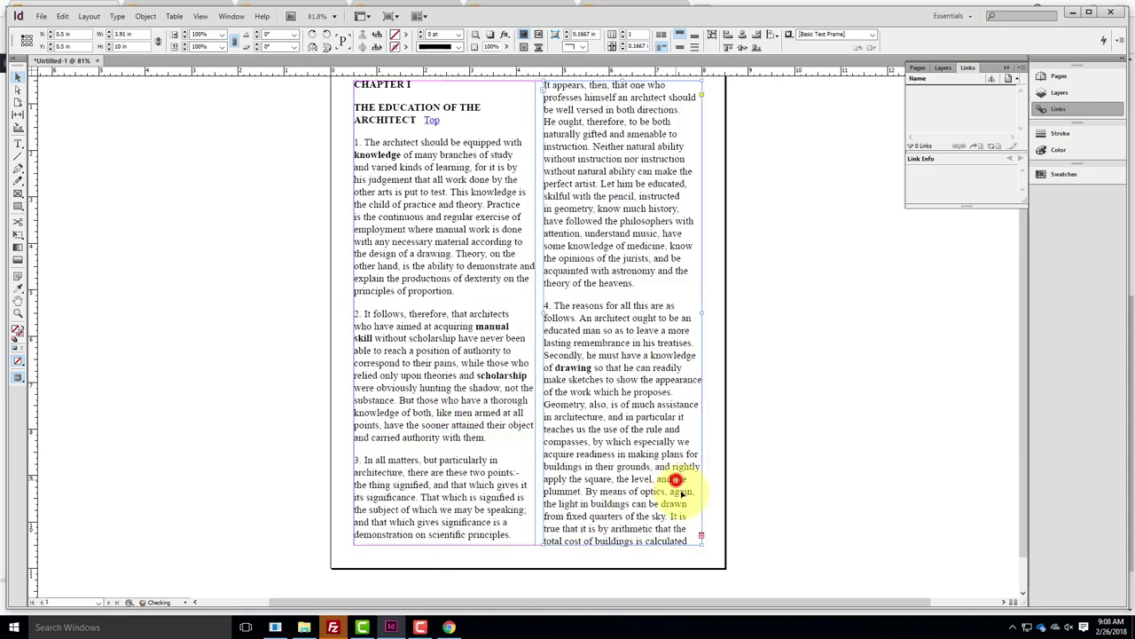
Narrow the first column's frame to about 2.5 in and fit the second, about 2.28 in wide, beside it at X 3.11 in
click(491, 326)
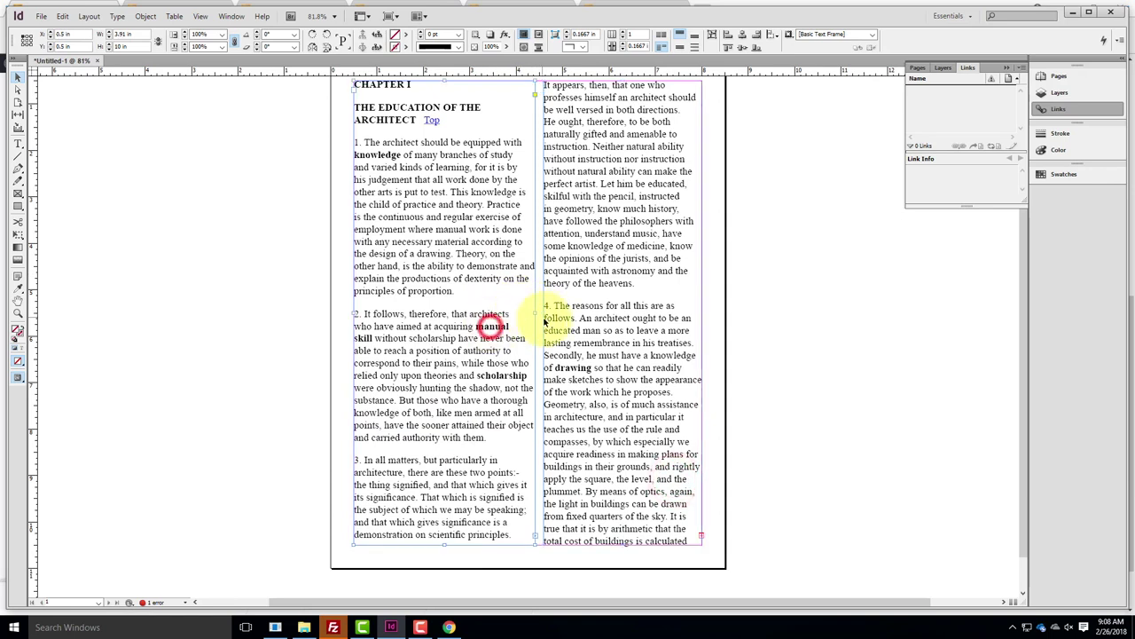
drag(535, 311, 469, 306)
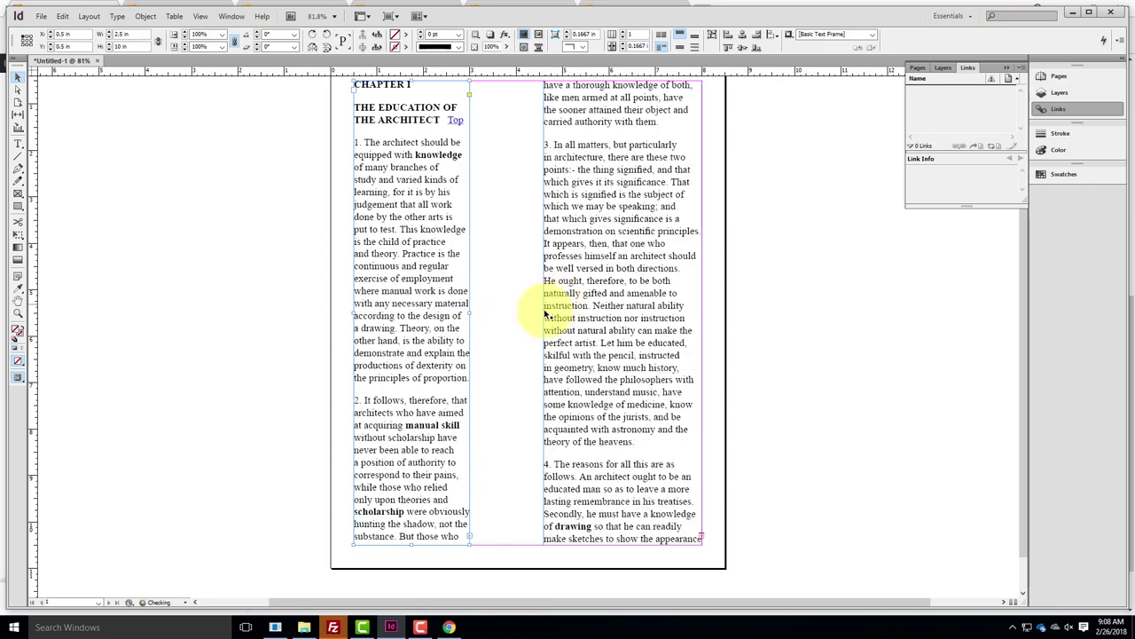
click(654, 297)
drag(701, 314, 542, 306)
click(647, 308)
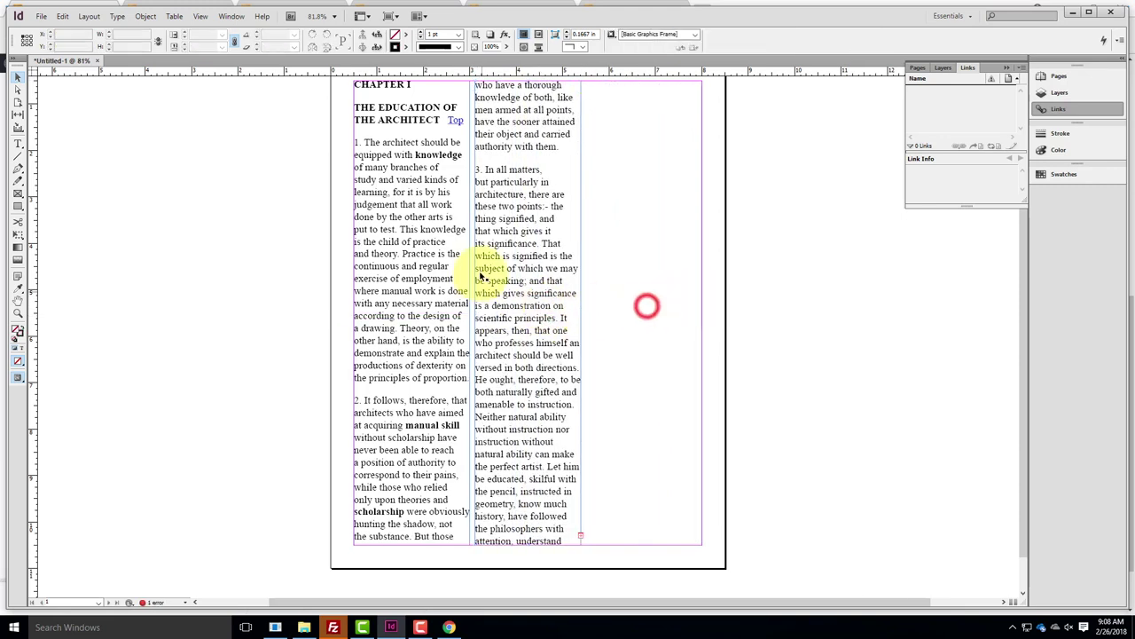
click(398, 340)
click(504, 334)
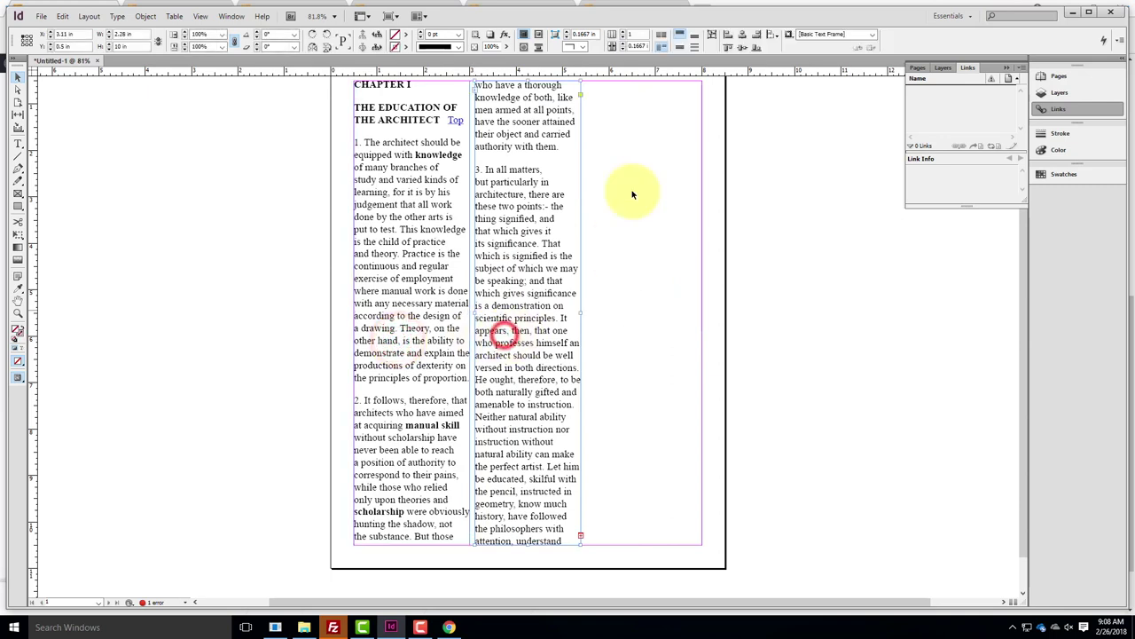
Draw a third text frame about 2.19 in wide and 10 in high at X 5.5 in and thread the second column's overset text into it
click(18, 145)
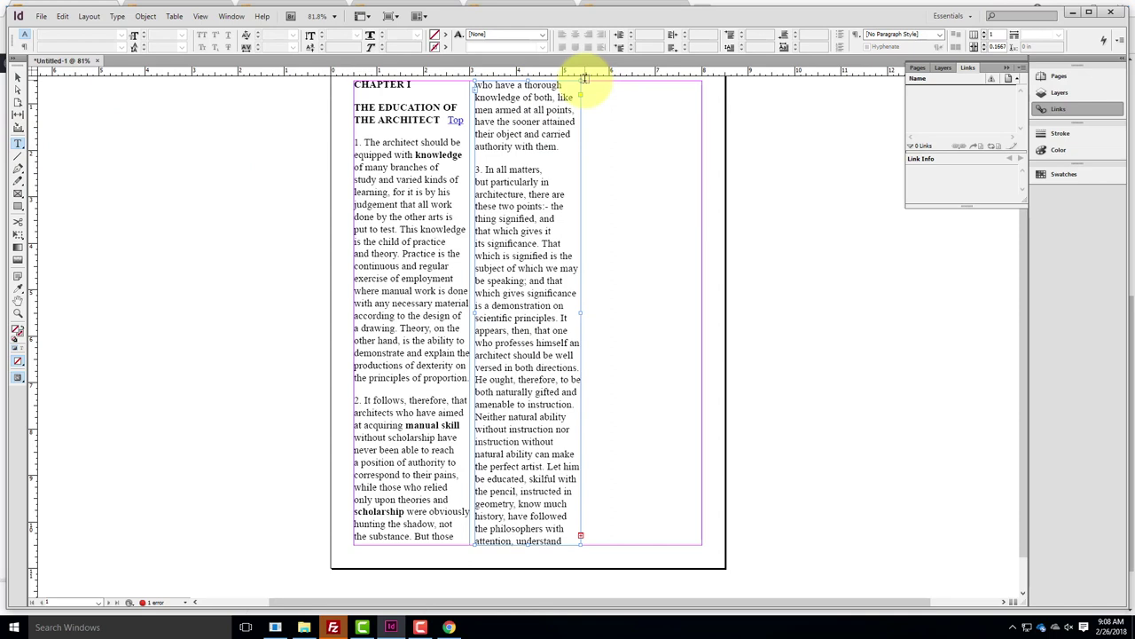
drag(586, 80, 689, 545)
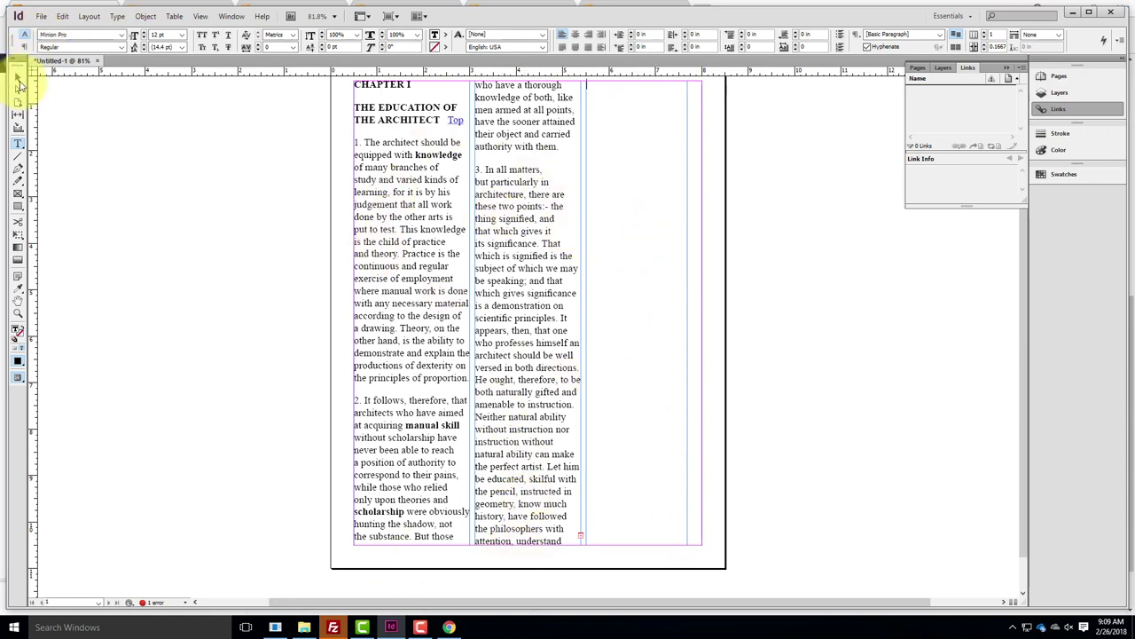
click(16, 80)
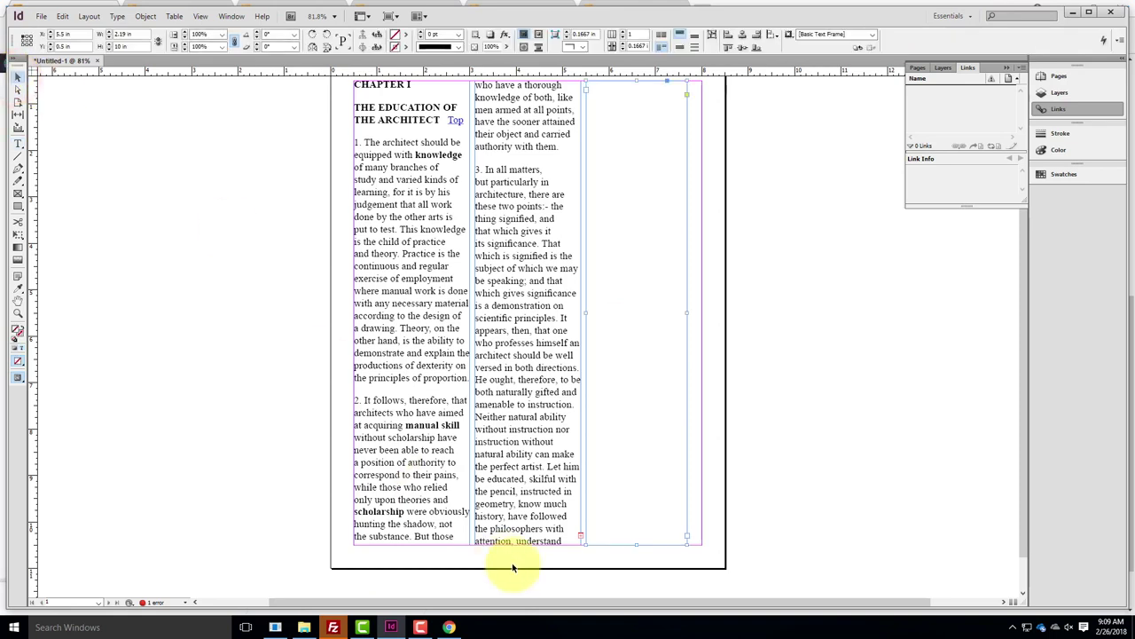
click(581, 538)
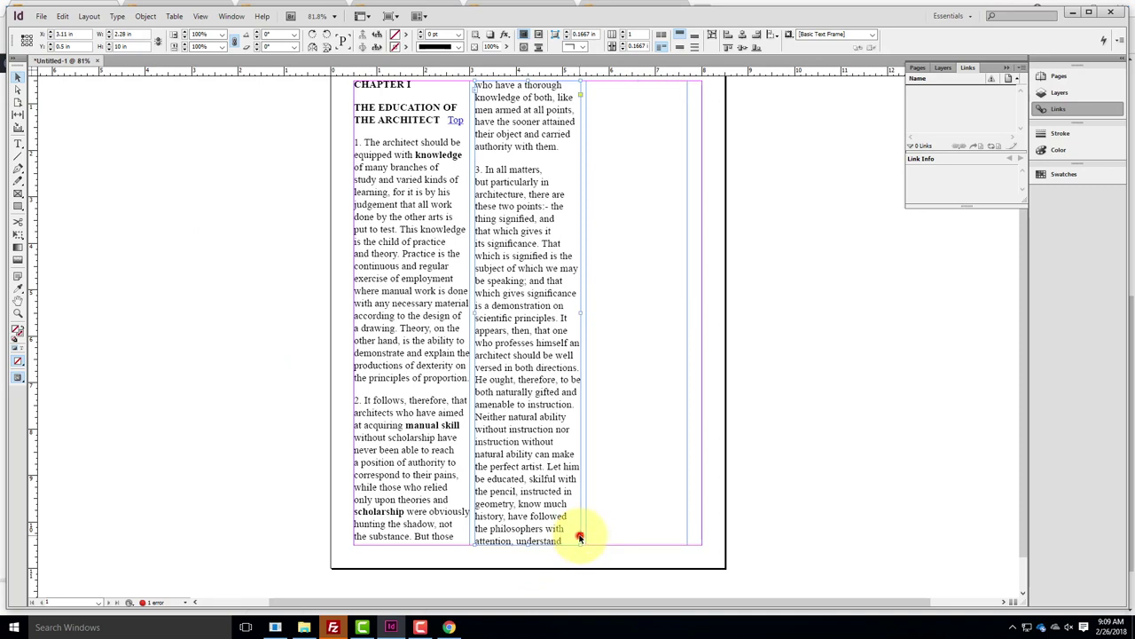
drag(615, 486, 674, 532)
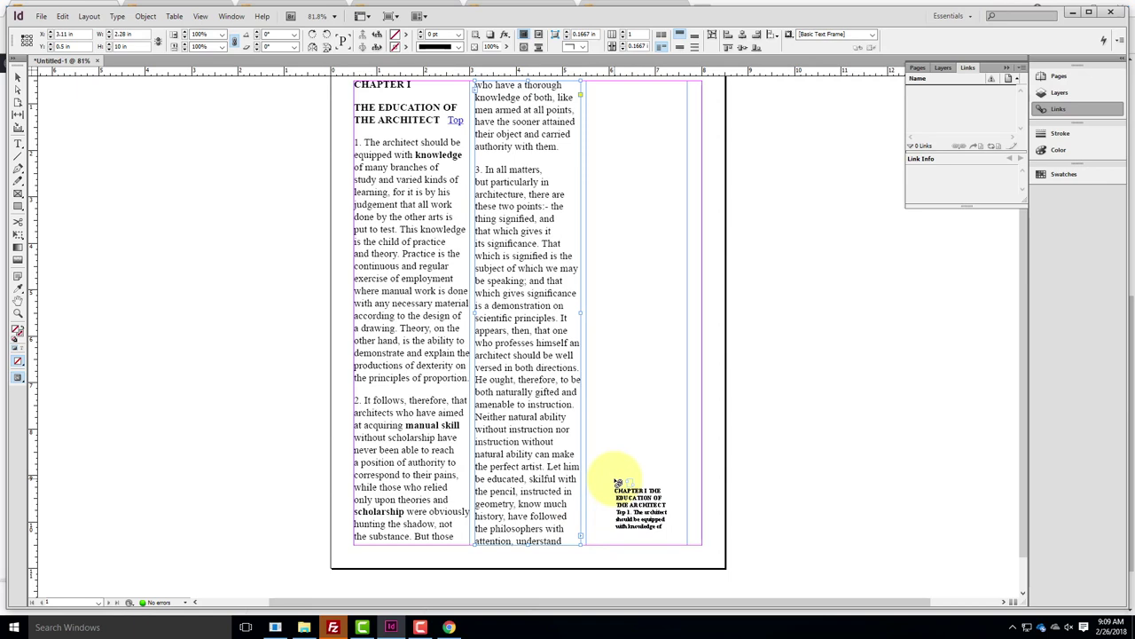
drag(618, 482, 587, 85)
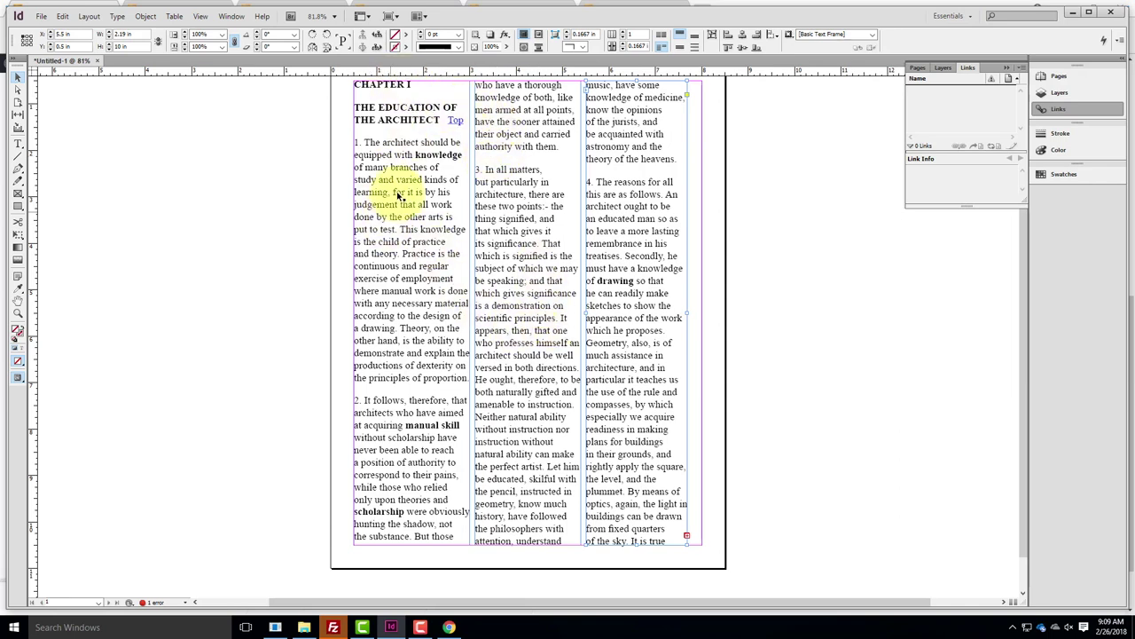
Switch to the Typography workspace and display the character formatting settings
scroll(486, 248, up, 1)
scroll(485, 248, up, 1)
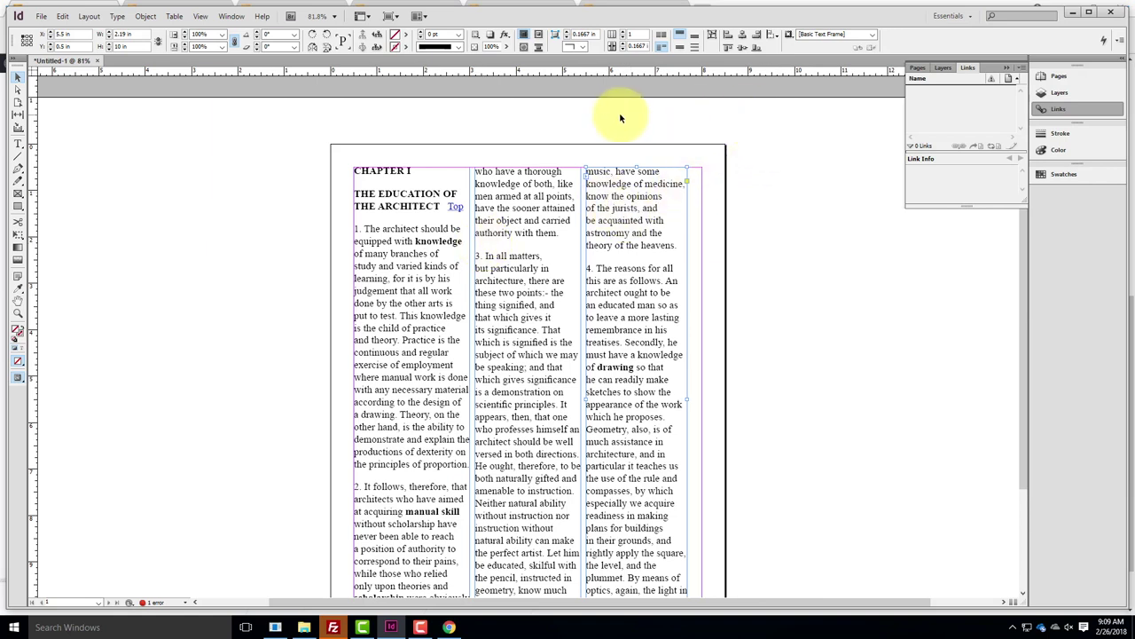
click(971, 20)
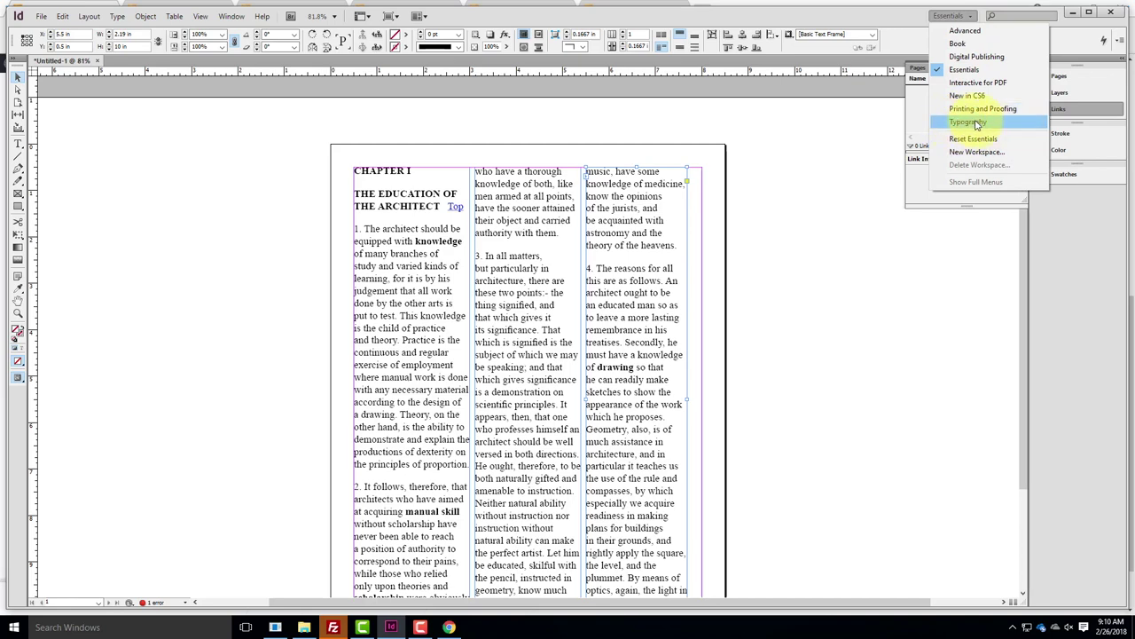
click(976, 122)
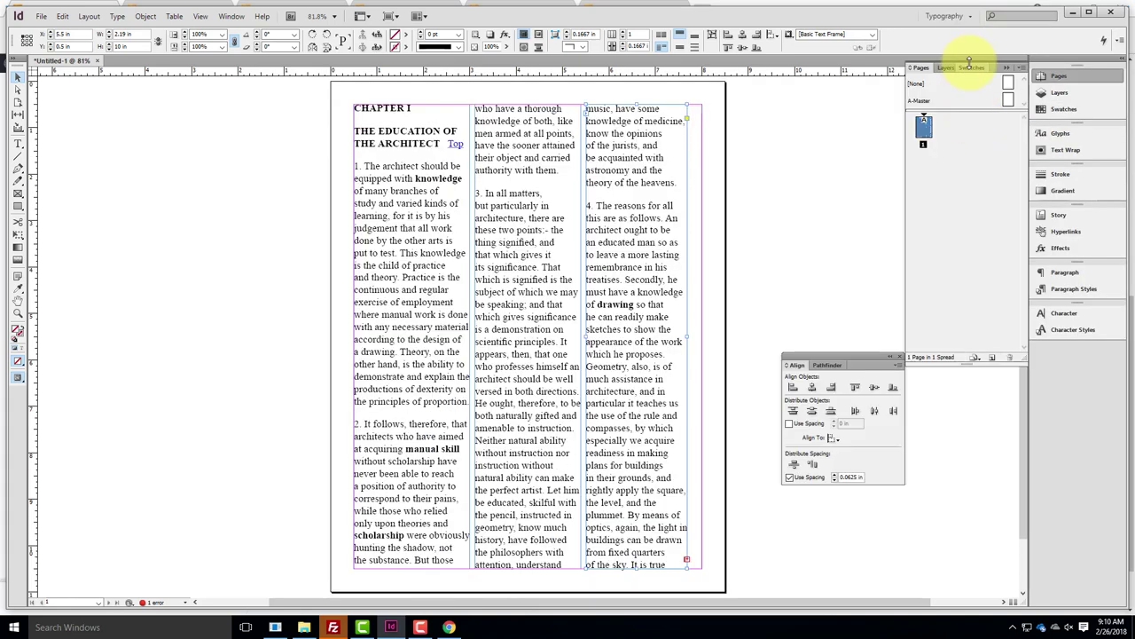
click(1073, 279)
click(1068, 316)
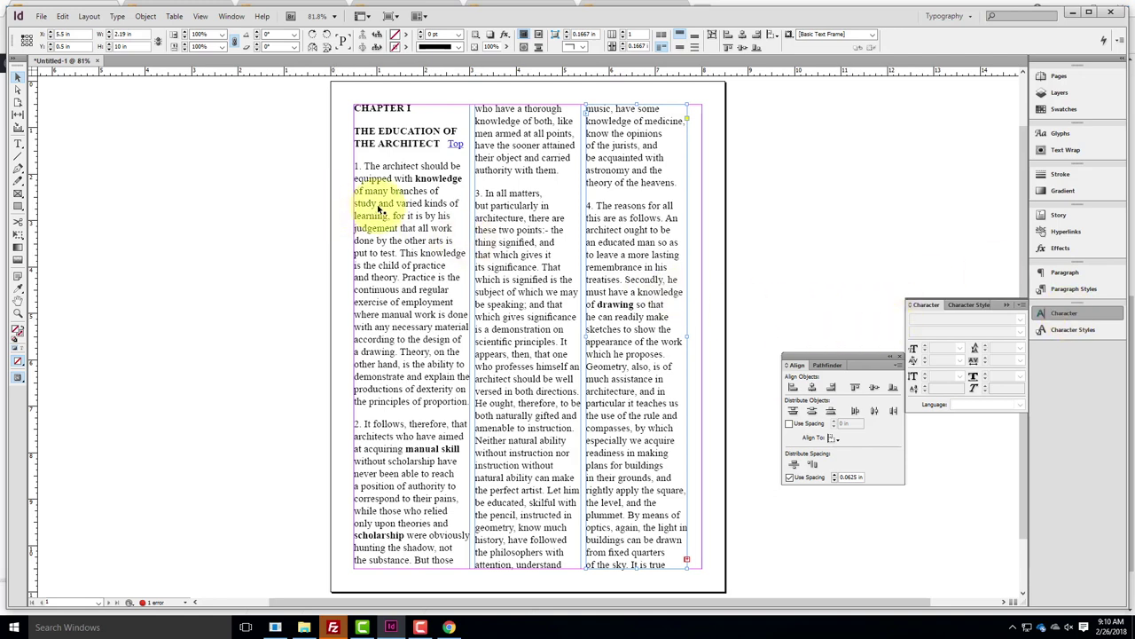
Select the letter C of the "CHAPTER I" heading and dock the floating Align and Pathfinder group with the collapsed panels
click(377, 213)
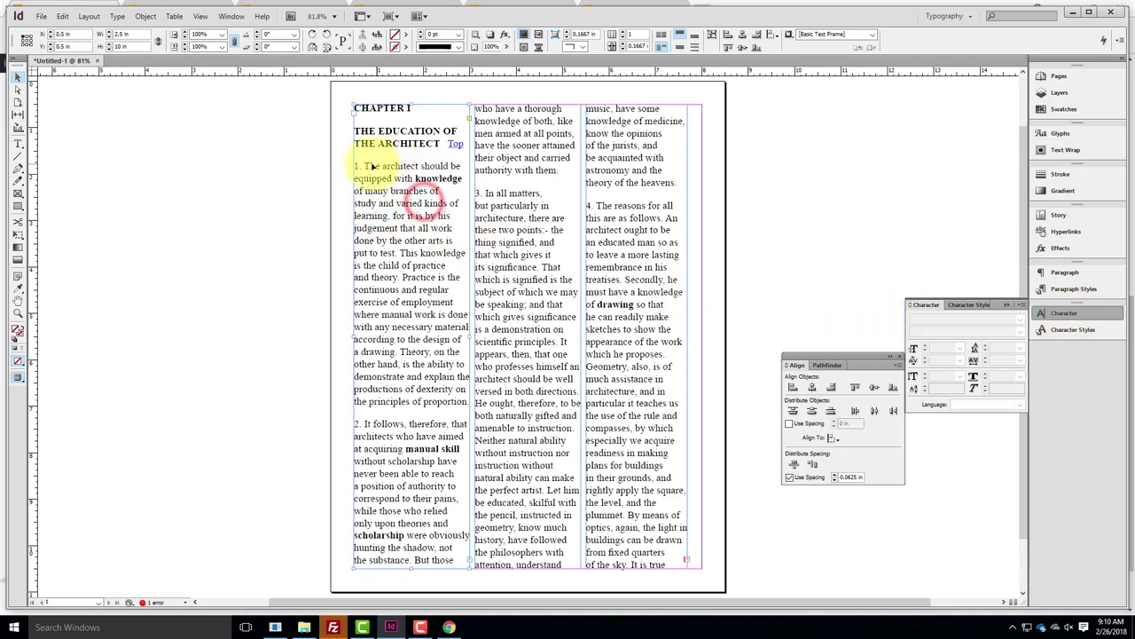
double_click(368, 110)
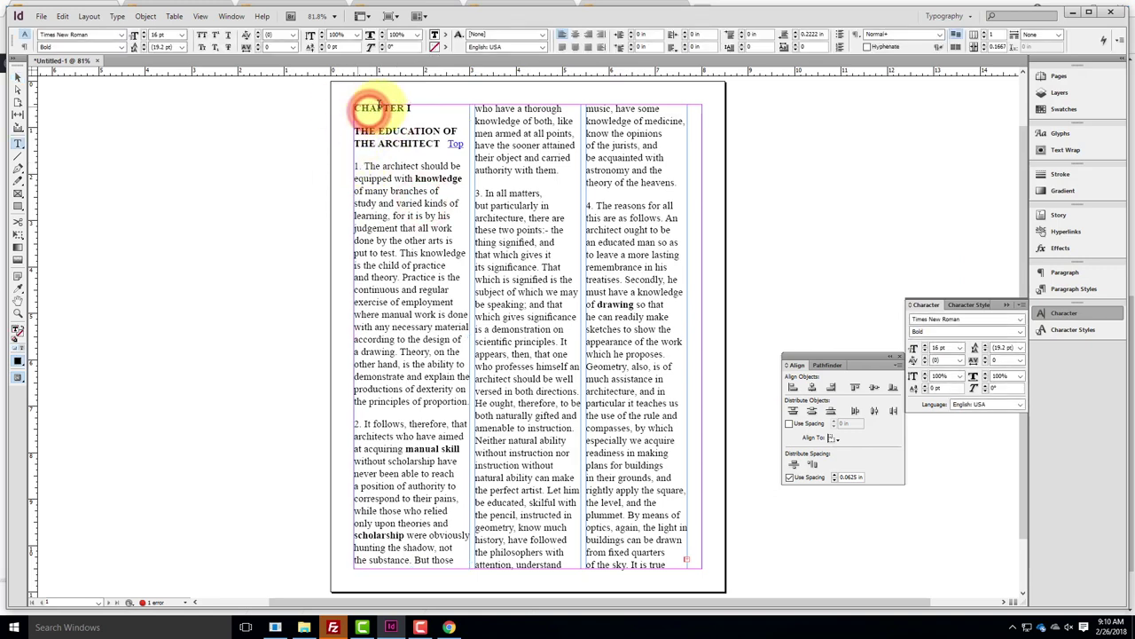
drag(354, 107, 369, 112)
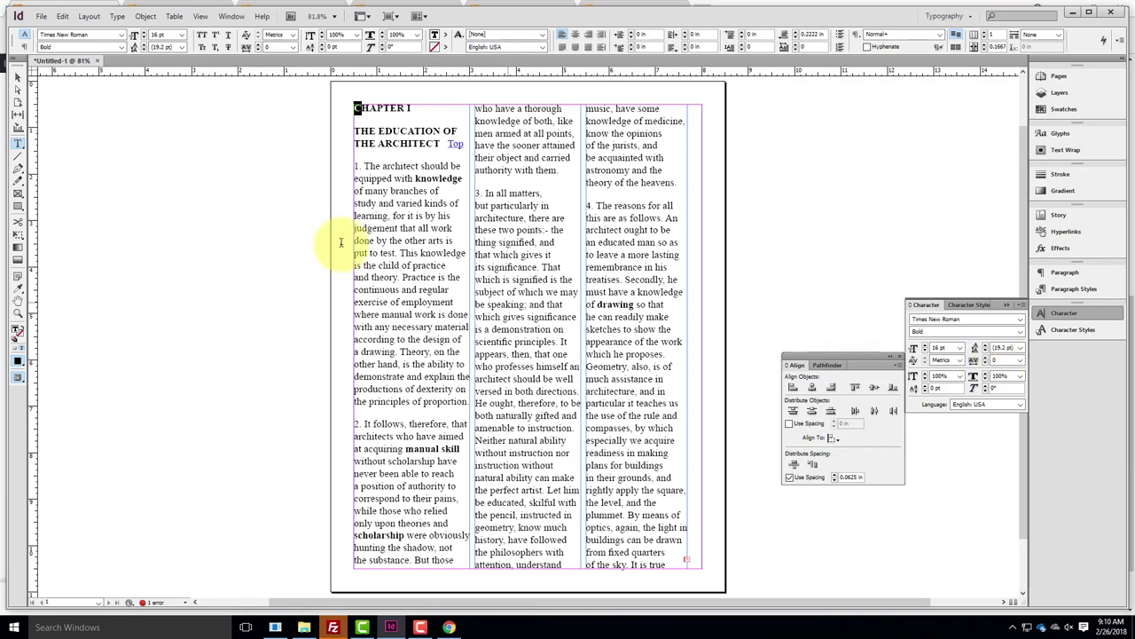
key(ctrl+equal)
key(ctrl+equal)
key(ctrl+equal)
key(ctrl+equal)
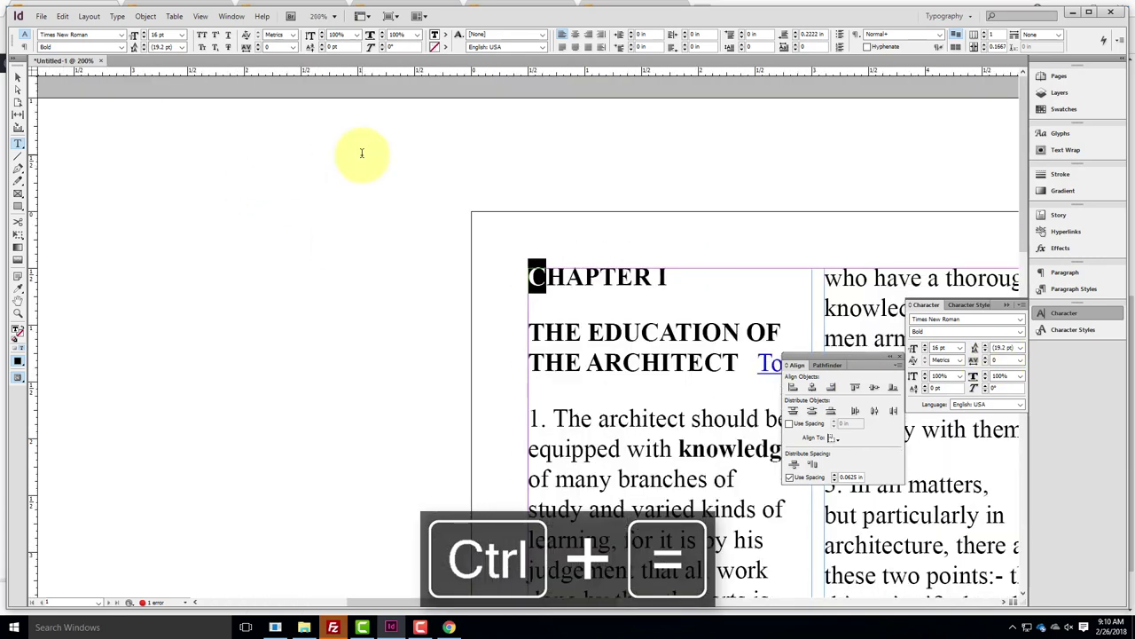
click(16, 78)
drag(712, 254, 371, 226)
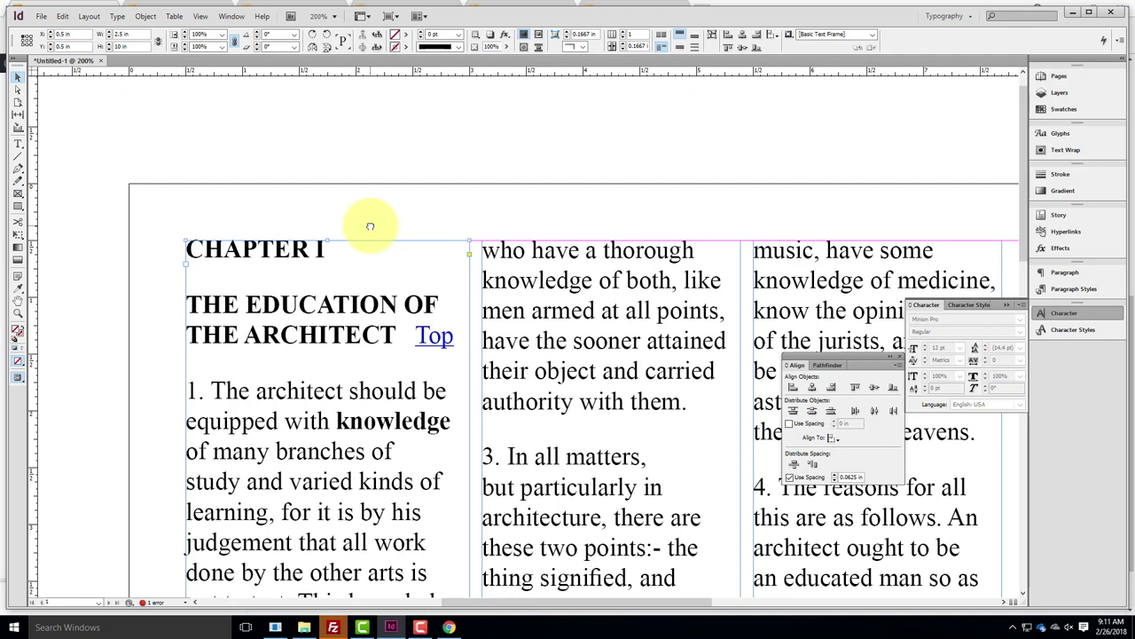
double_click(202, 251)
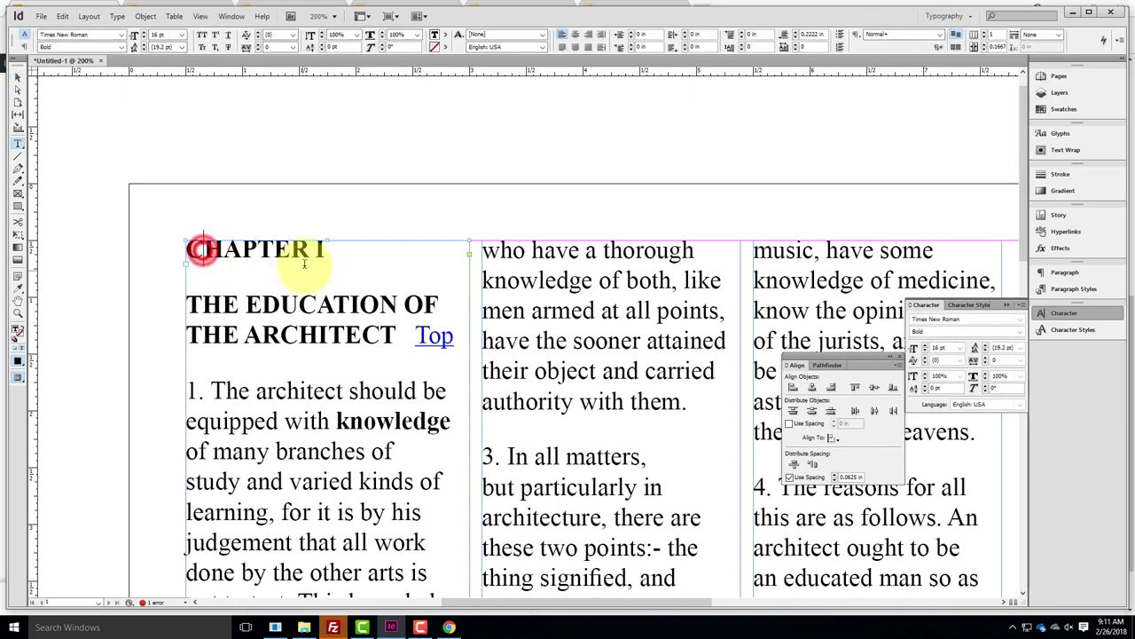
drag(203, 251, 183, 246)
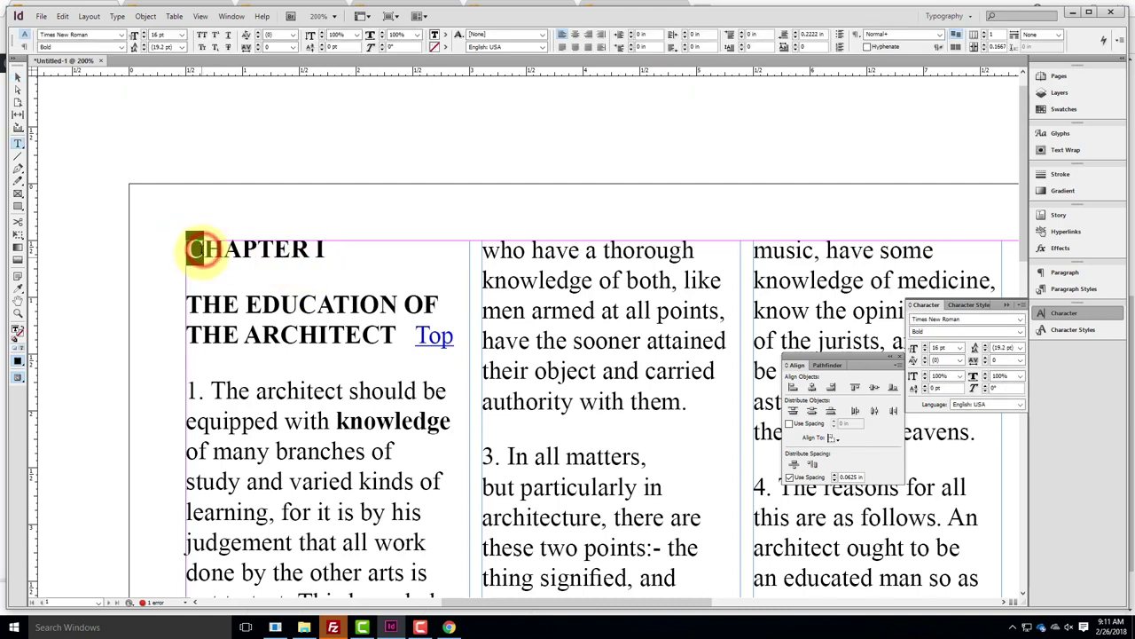
click(1071, 316)
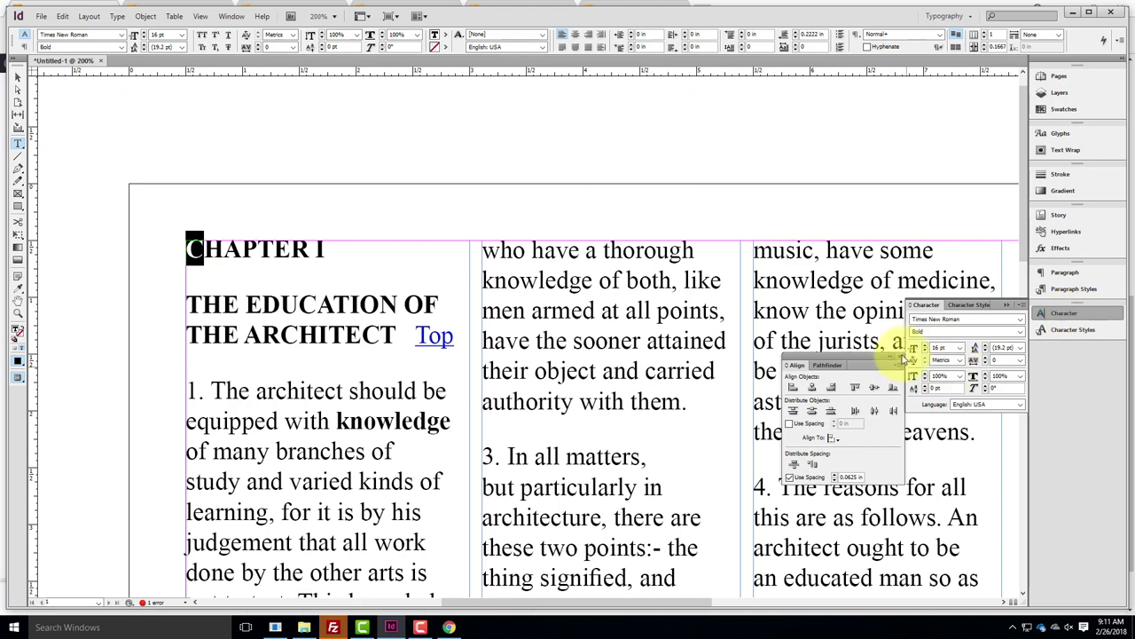
drag(861, 361, 1100, 332)
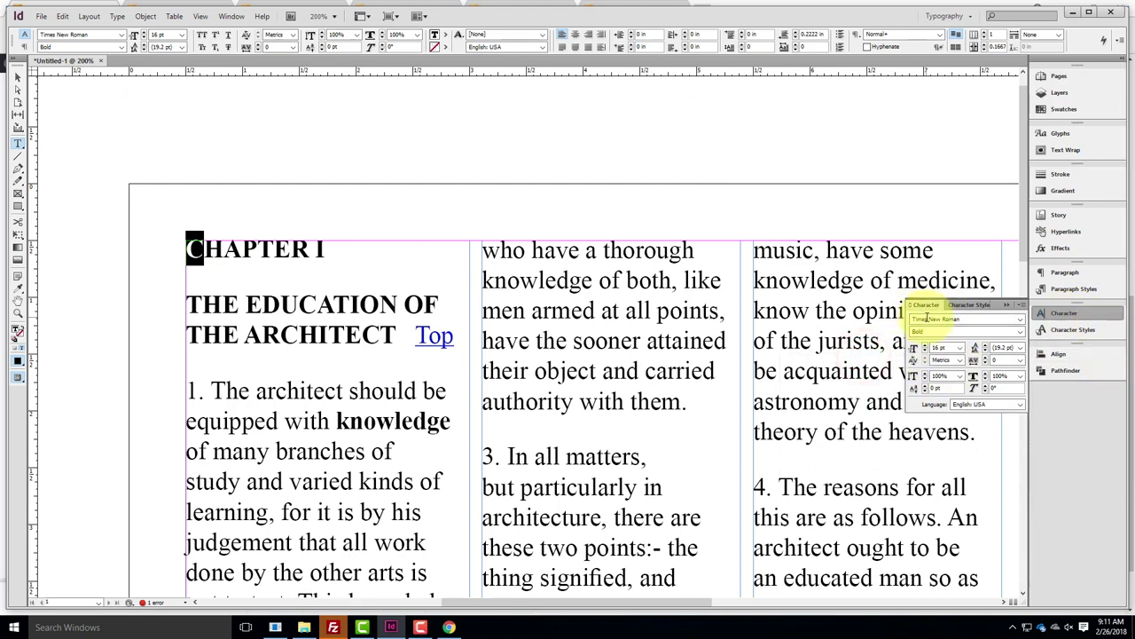
Set the font of the whole "CHAPTER I" heading to Eras Light ITC
click(336, 249)
drag(336, 249, 157, 246)
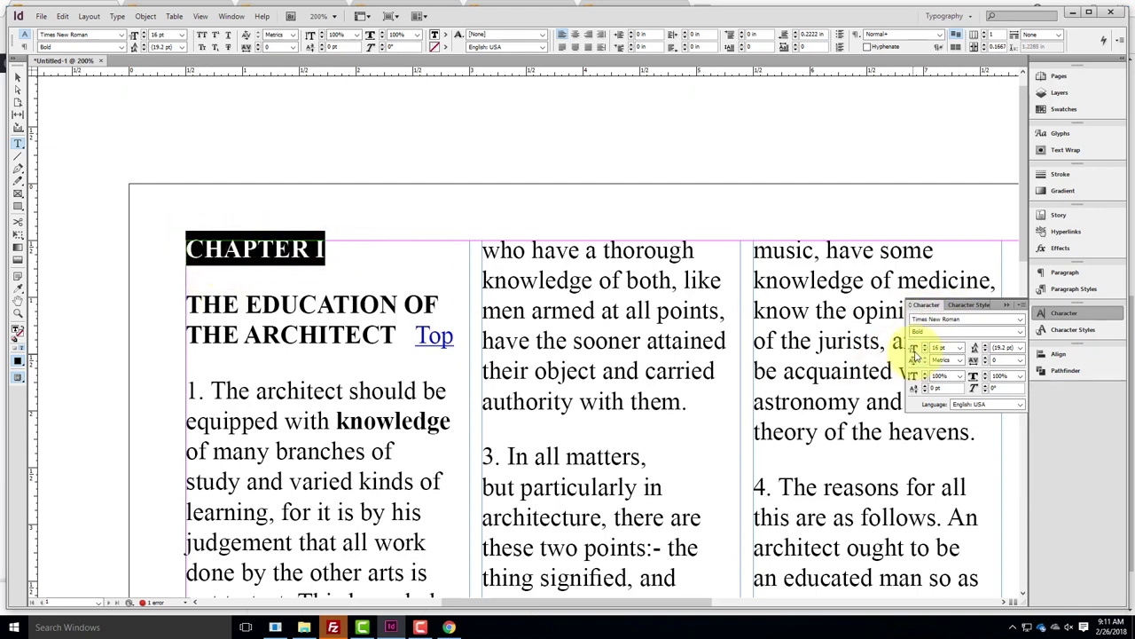
click(1020, 319)
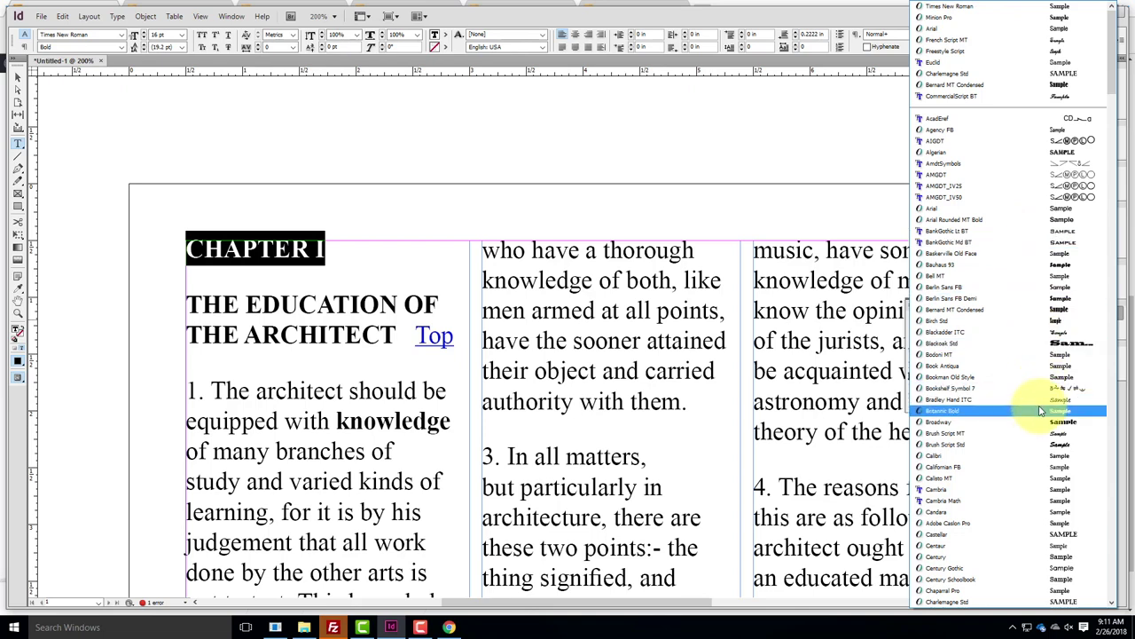
scroll(1037, 442, down, 6)
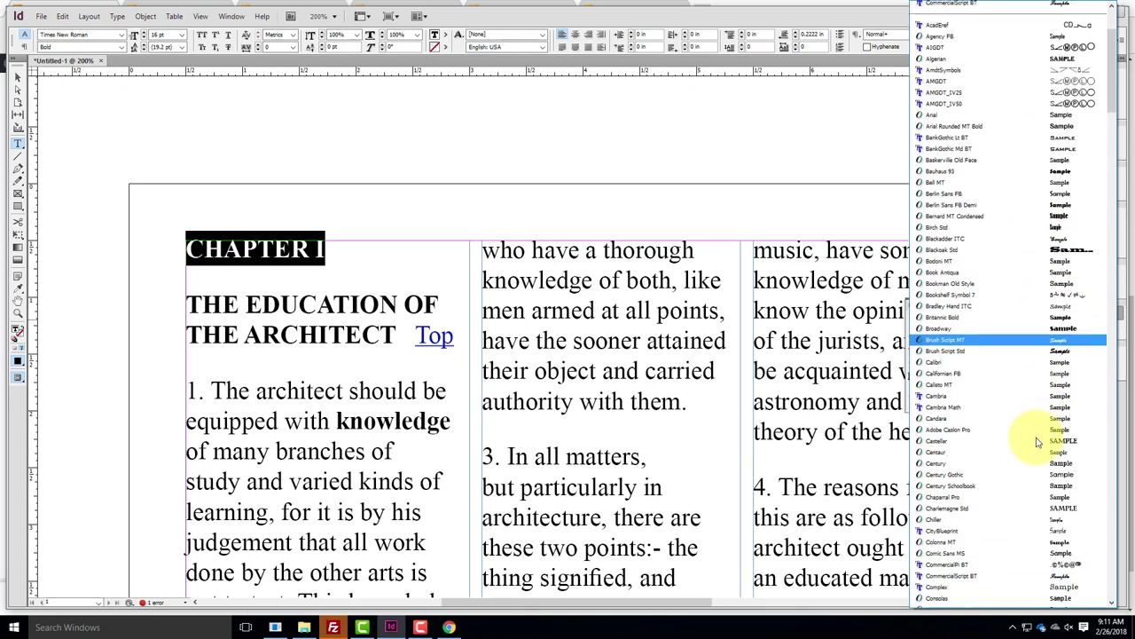
scroll(1038, 441, down, 6)
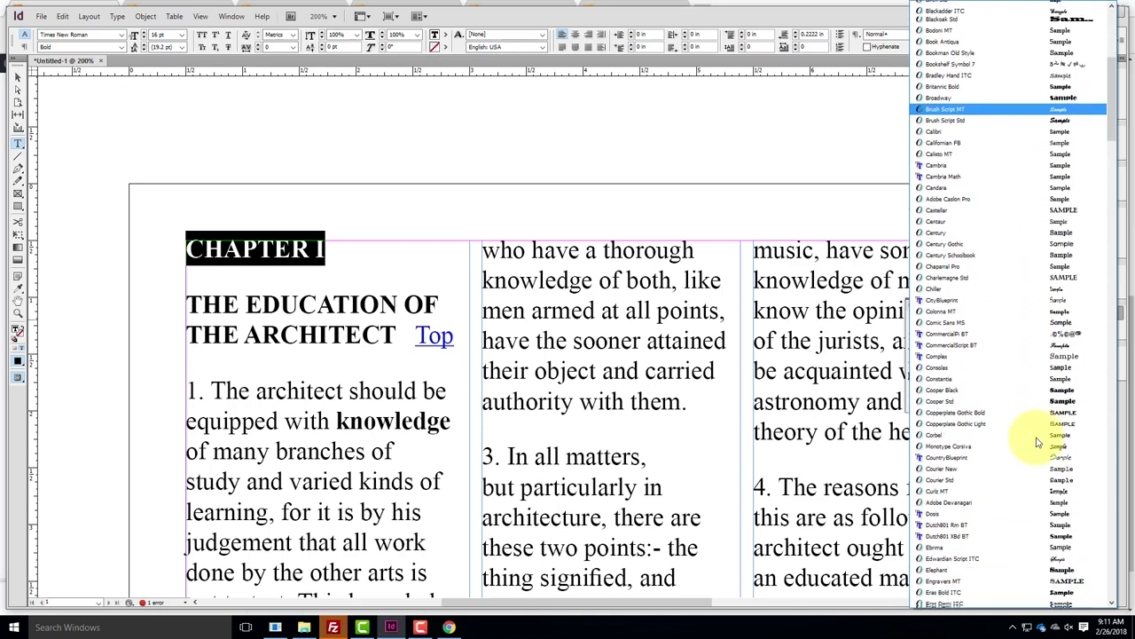
scroll(1037, 441, down, 1)
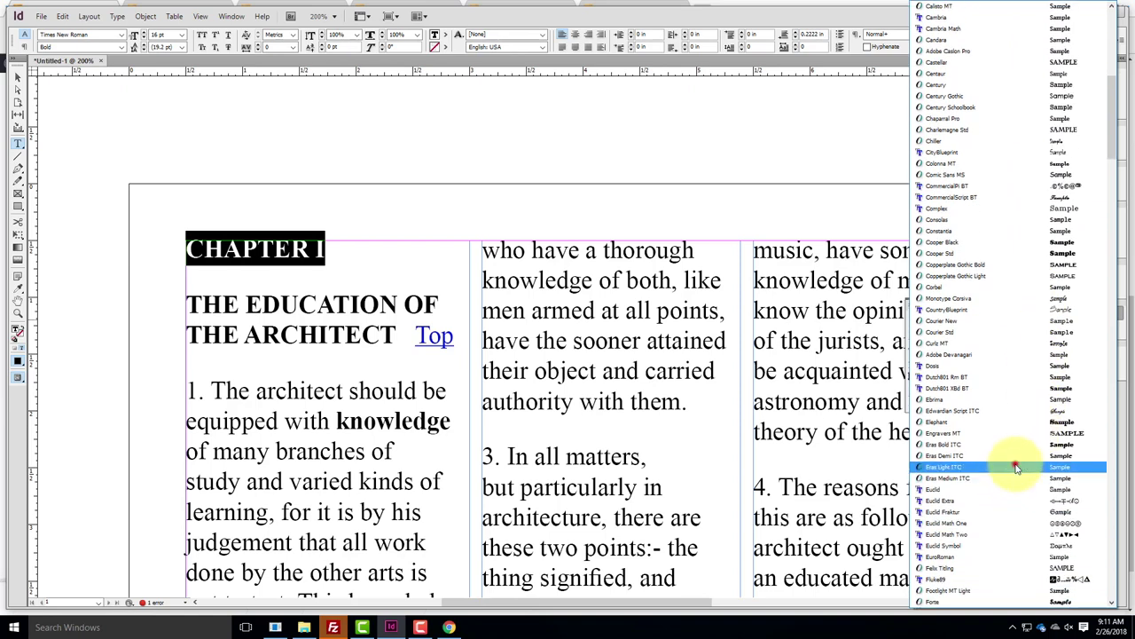
click(1017, 467)
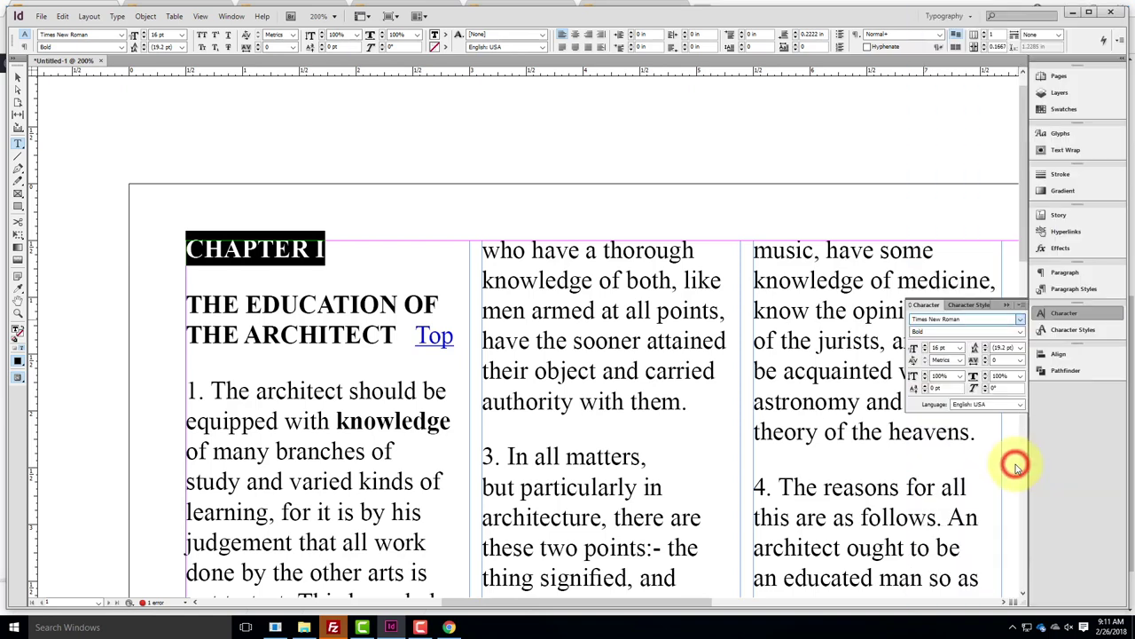
click(330, 246)
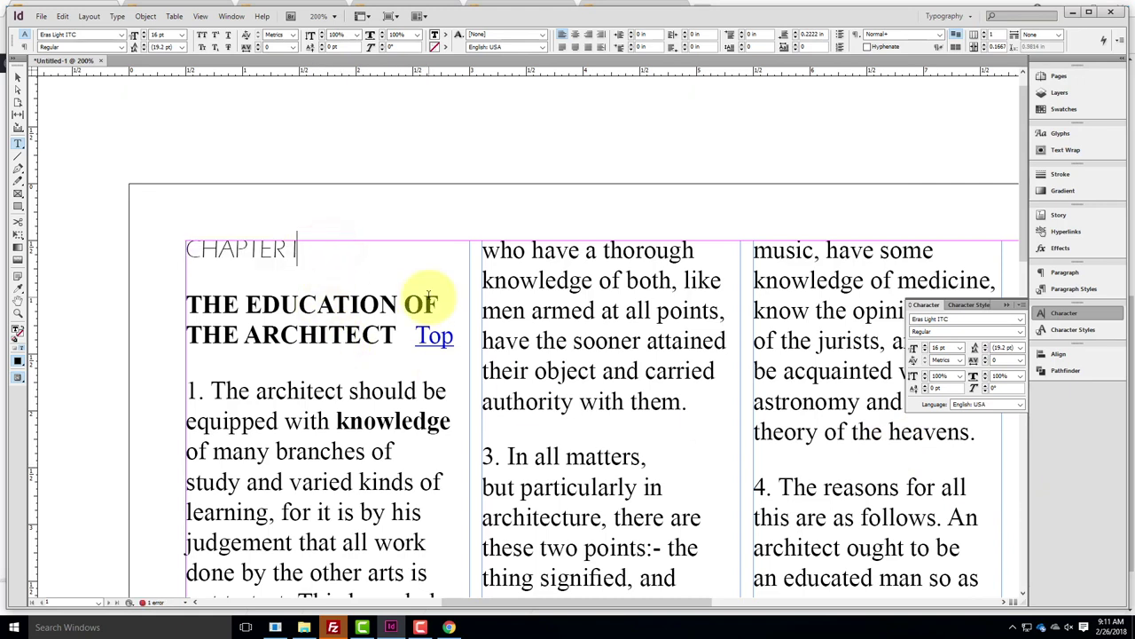
Set the font of the "CHAPTER I" heading to Consolas Bold
drag(299, 250, 184, 248)
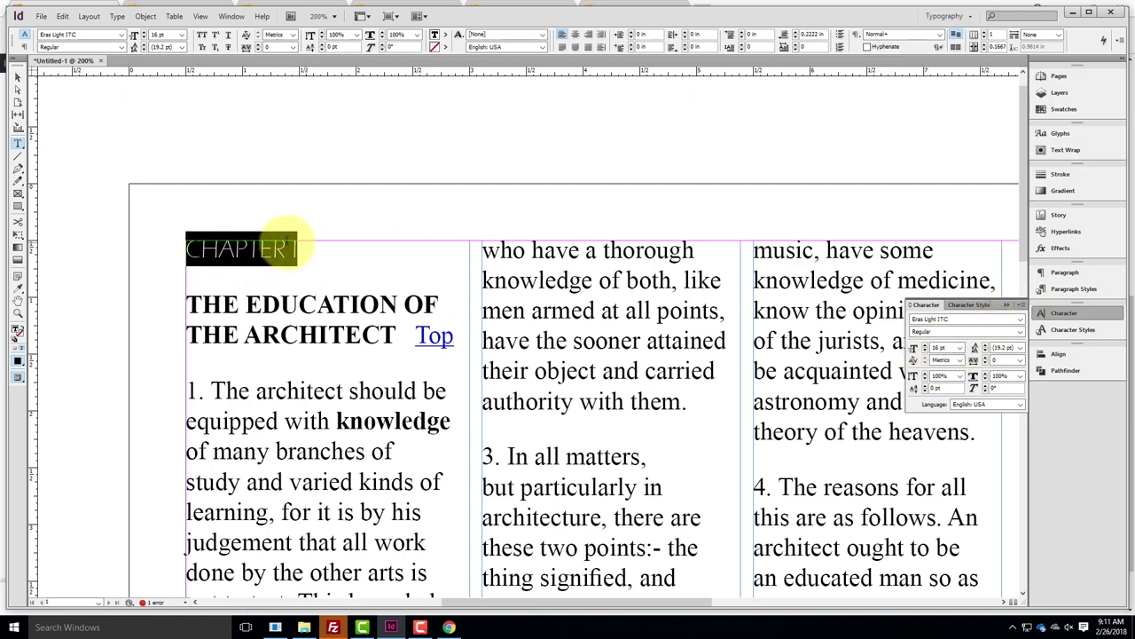
click(260, 251)
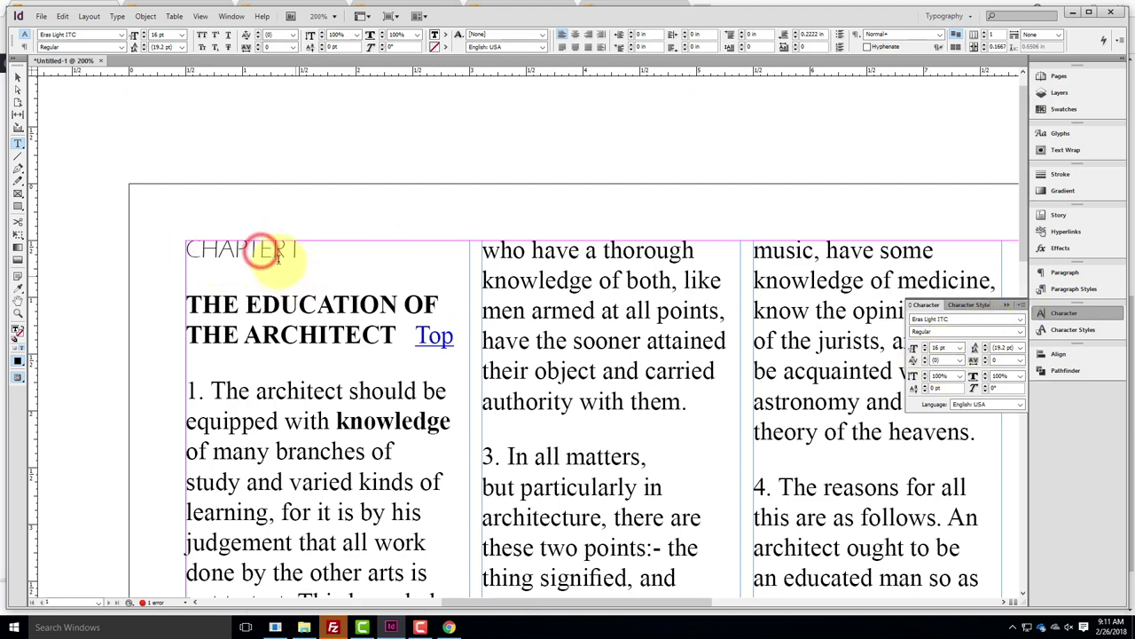
triple_click(311, 248)
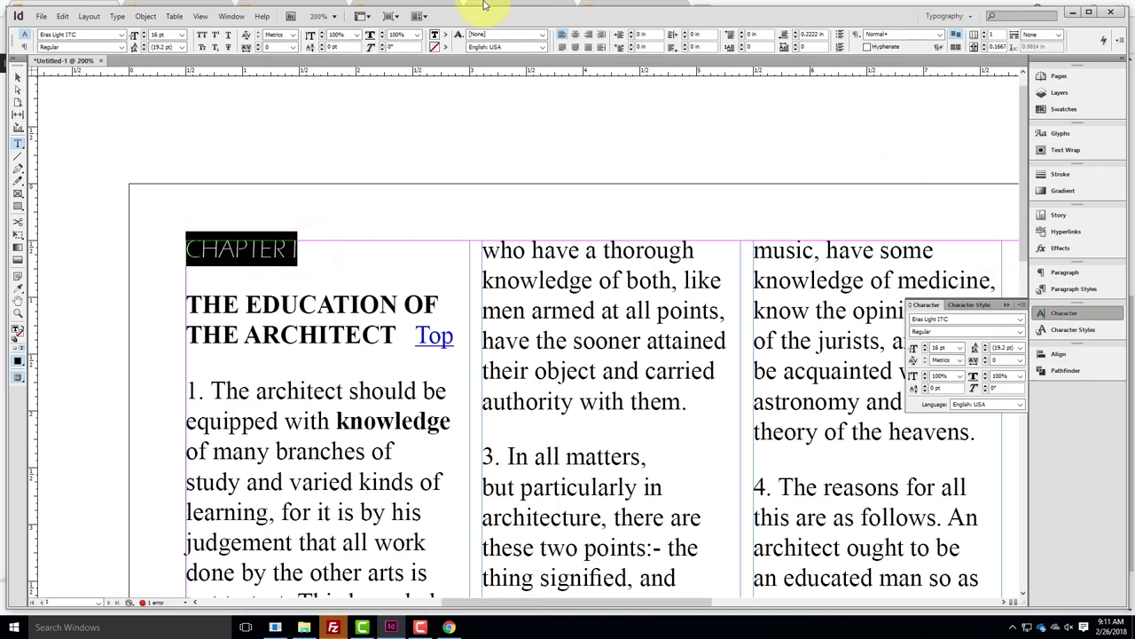
click(1019, 319)
scroll(1019, 318, down, 3)
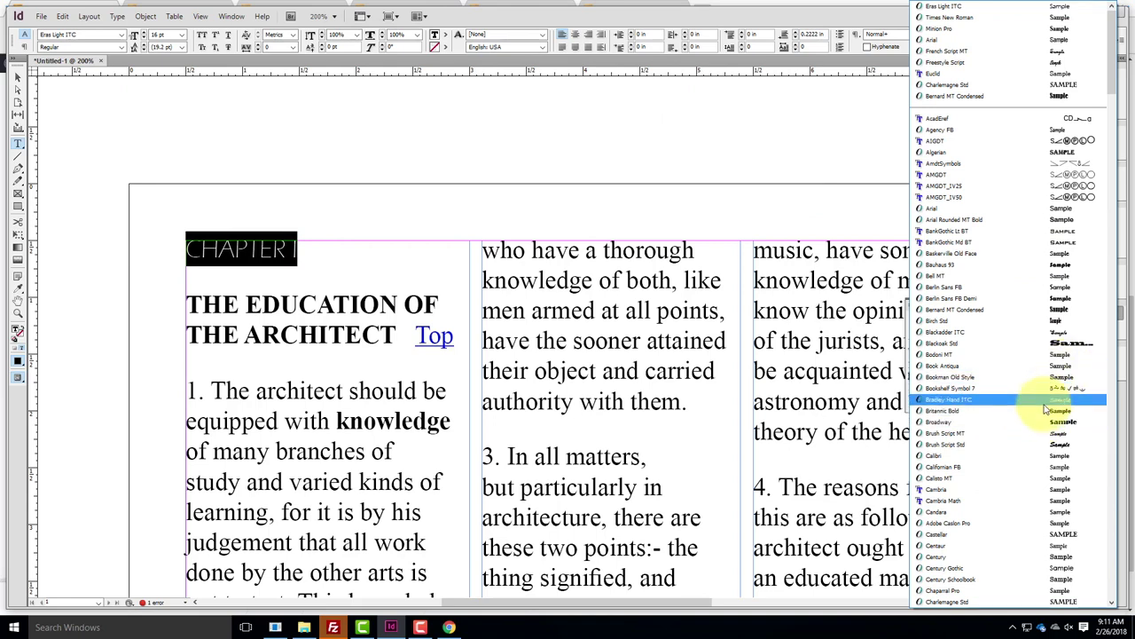
scroll(1047, 408, down, 9)
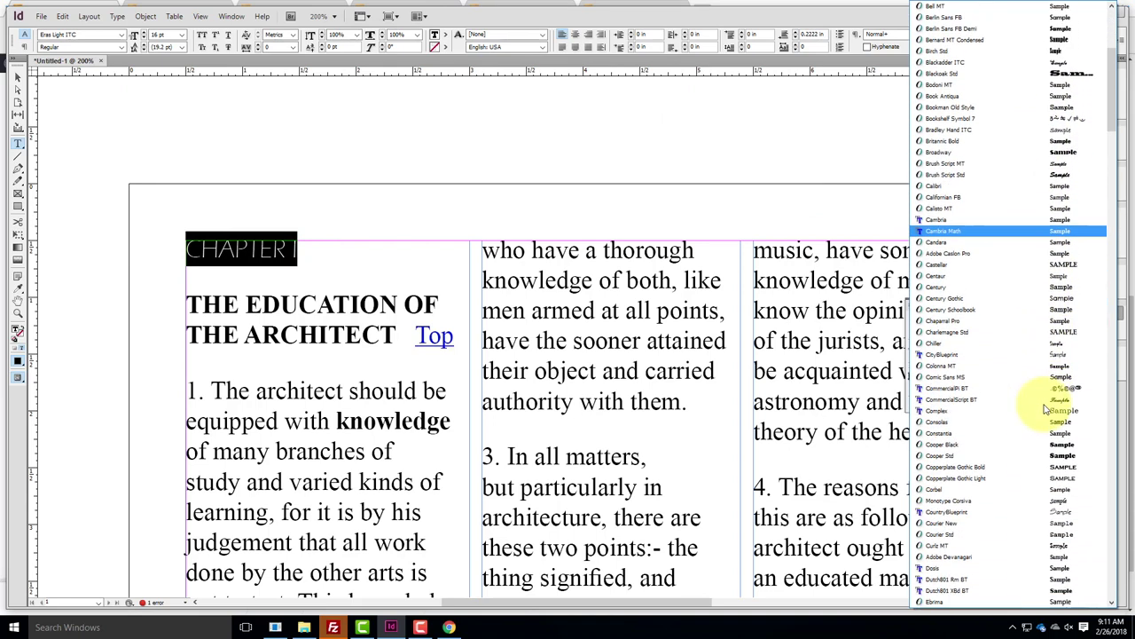
click(1020, 421)
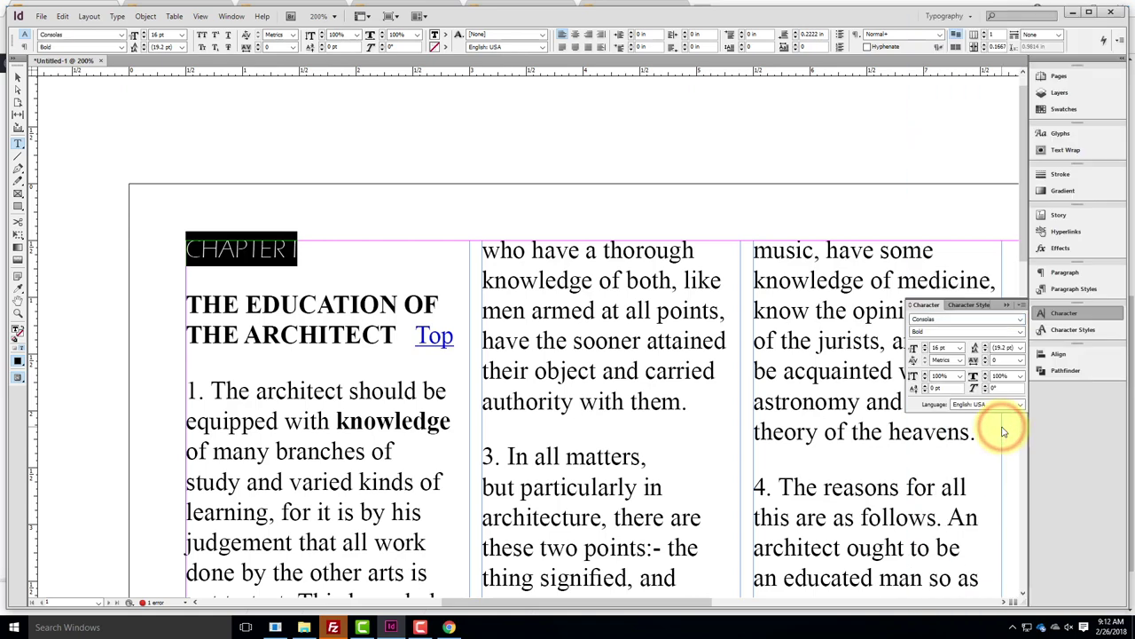
click(297, 248)
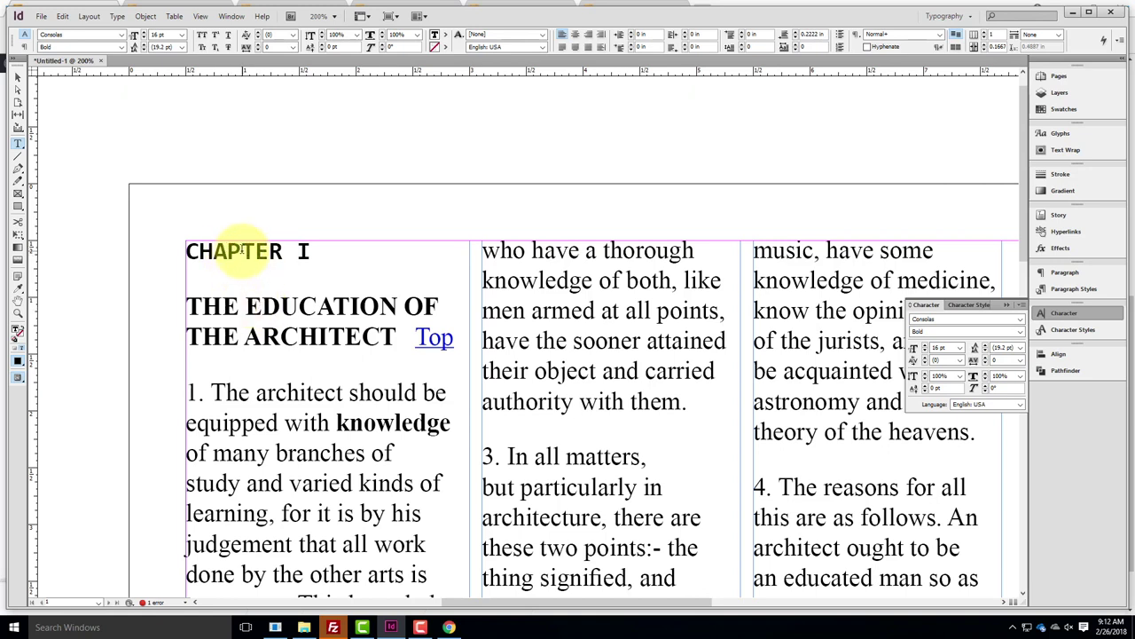
Tighten the kerning between P and T in the "CHAPTER I" heading to -40
click(242, 250)
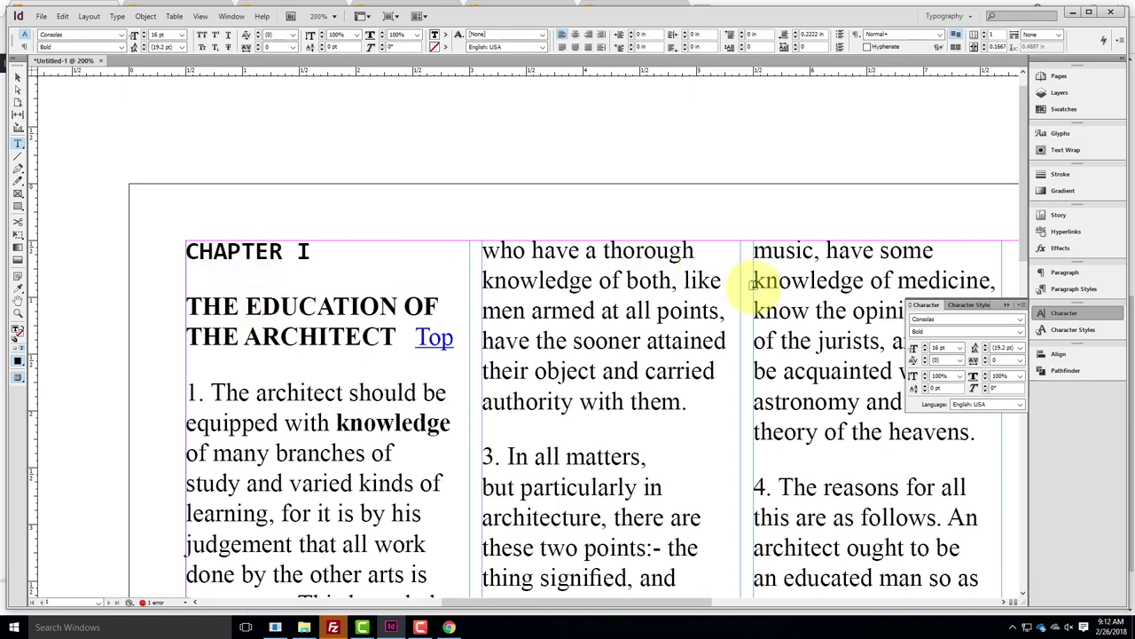
click(924, 361)
click(924, 362)
click(924, 362)
click(924, 363)
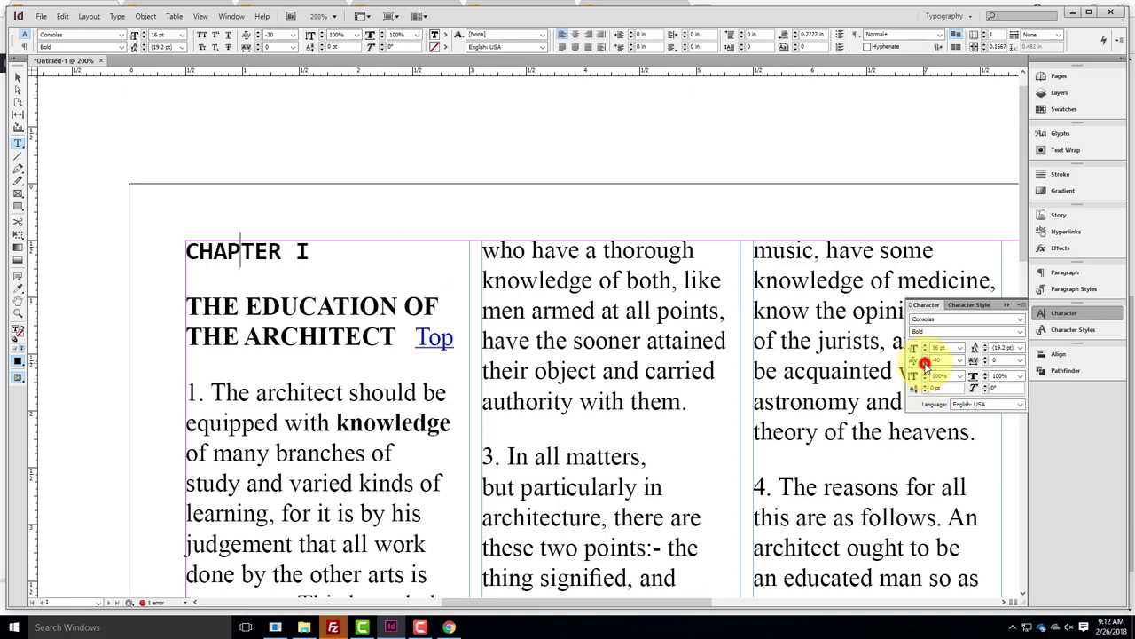
Set the kerning between A and P in the "CHAPTER I" heading to 20
click(237, 337)
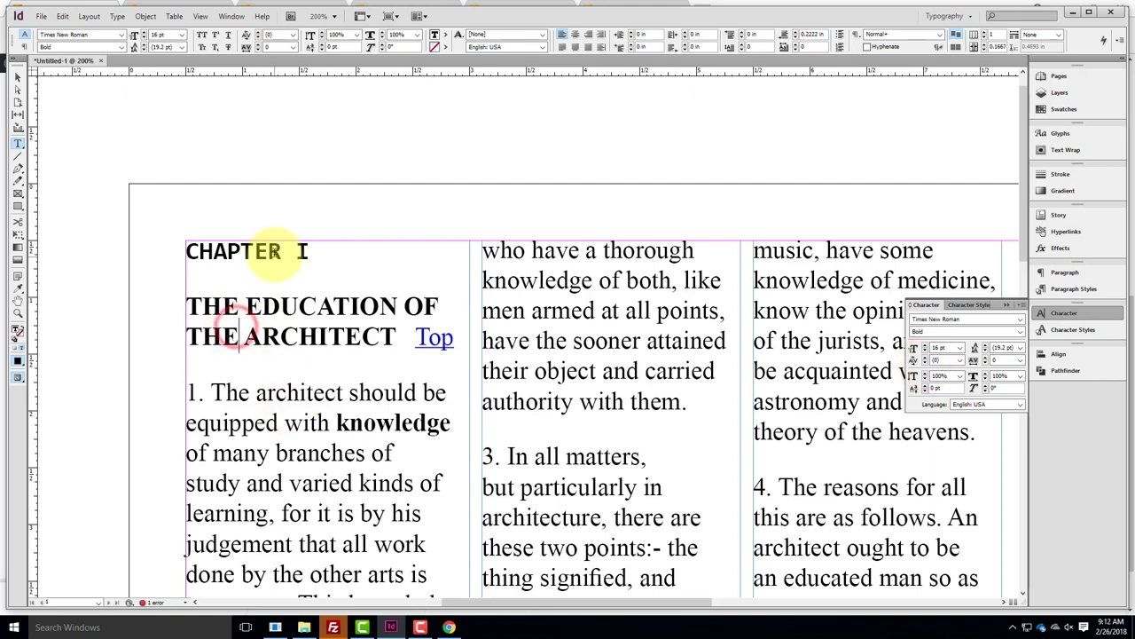
click(201, 251)
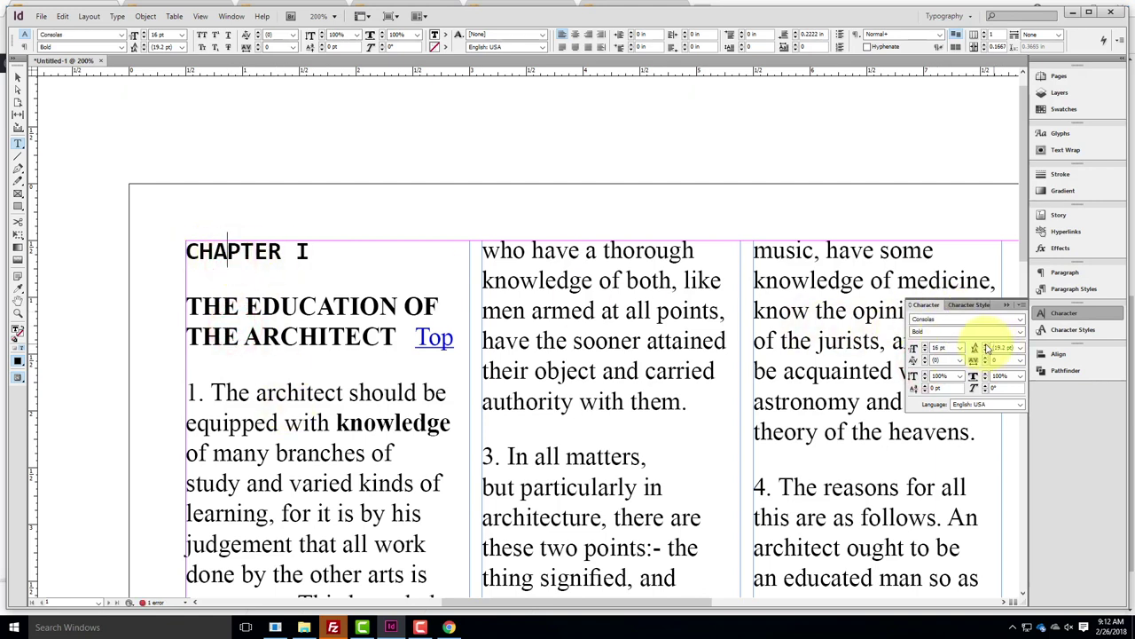
click(922, 356)
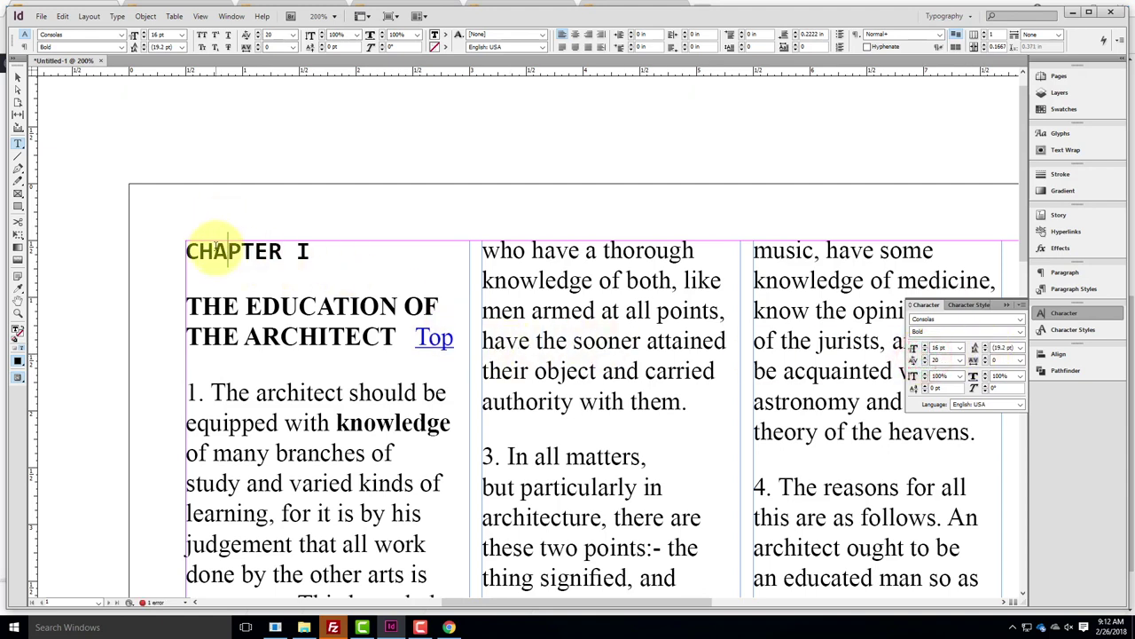
click(228, 251)
click(290, 277)
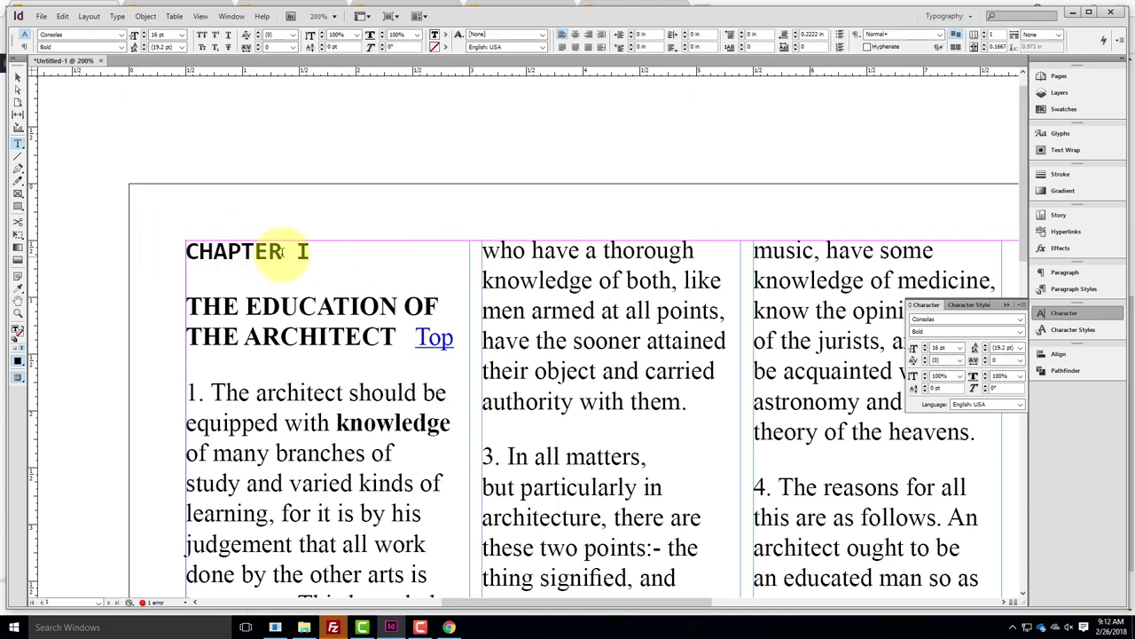
Select the letter R of the "CHAPTER I" heading and increase its leading to 34 pt
drag(264, 252, 282, 252)
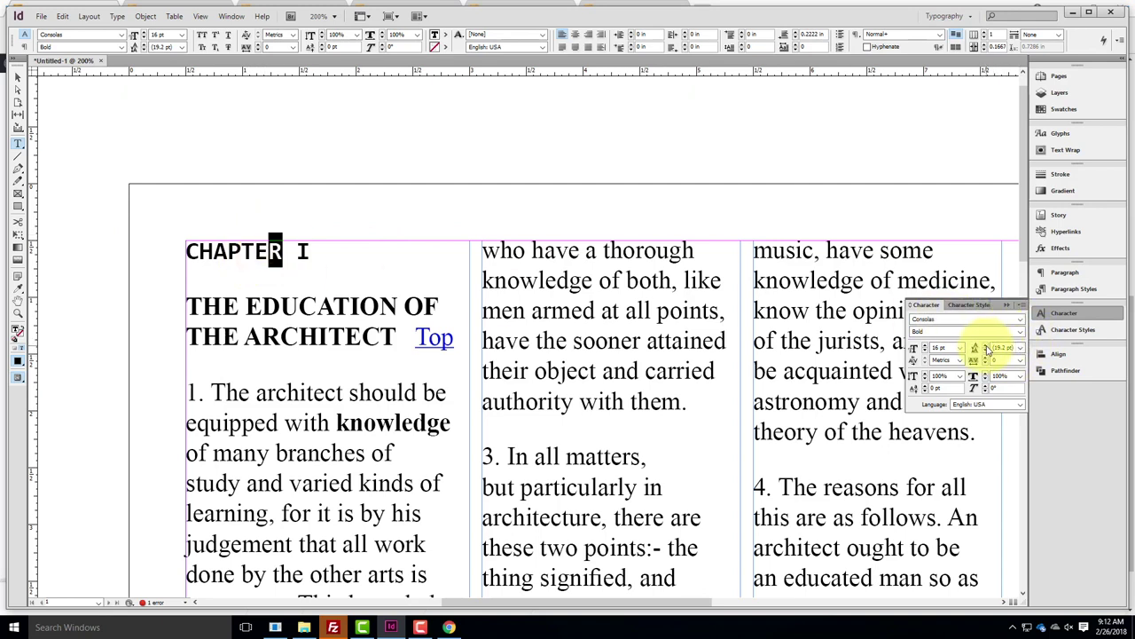
click(986, 346)
click(1018, 348)
click(996, 441)
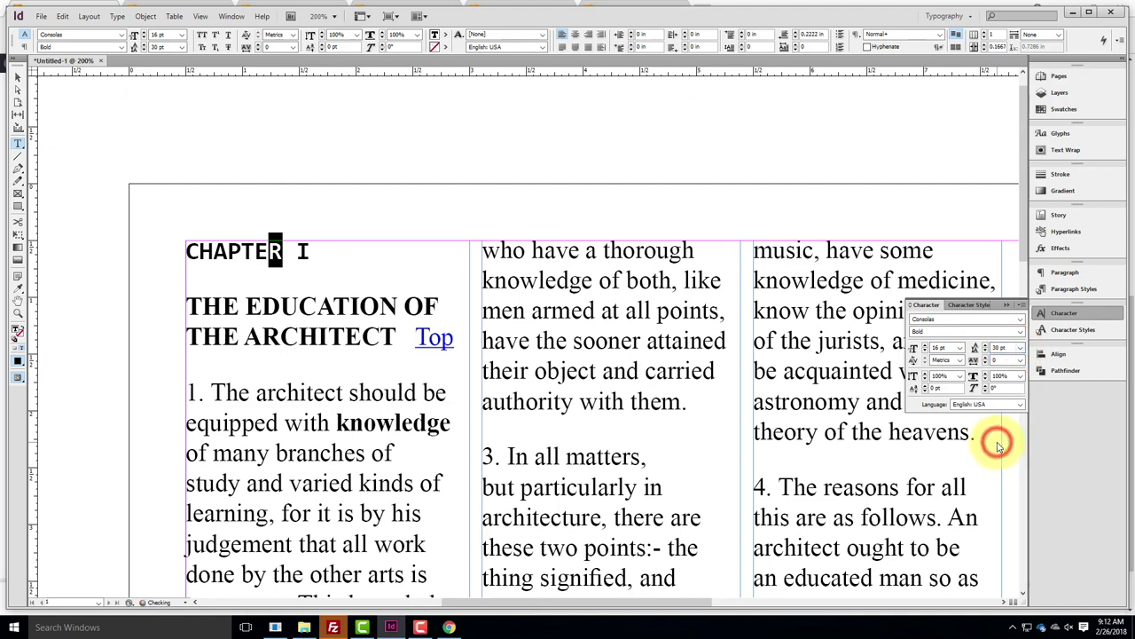
click(984, 346)
text(34)
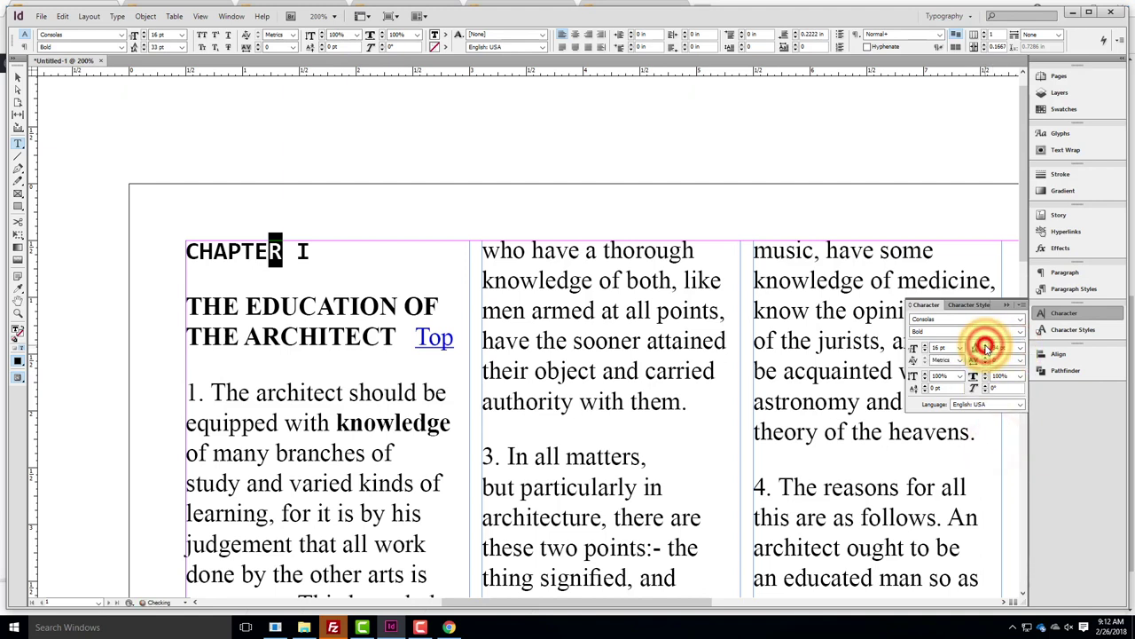
Try a 6 pt baseline shift on the letter R of the heading and reset it to 0 pt
click(275, 257)
drag(267, 252, 283, 252)
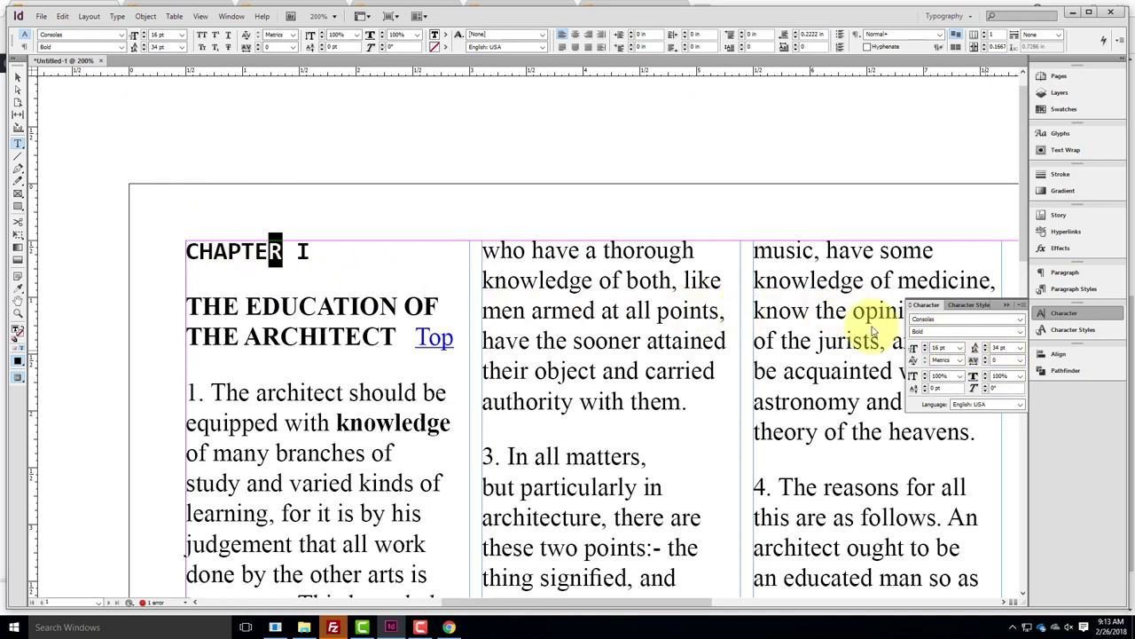
click(922, 386)
click(922, 387)
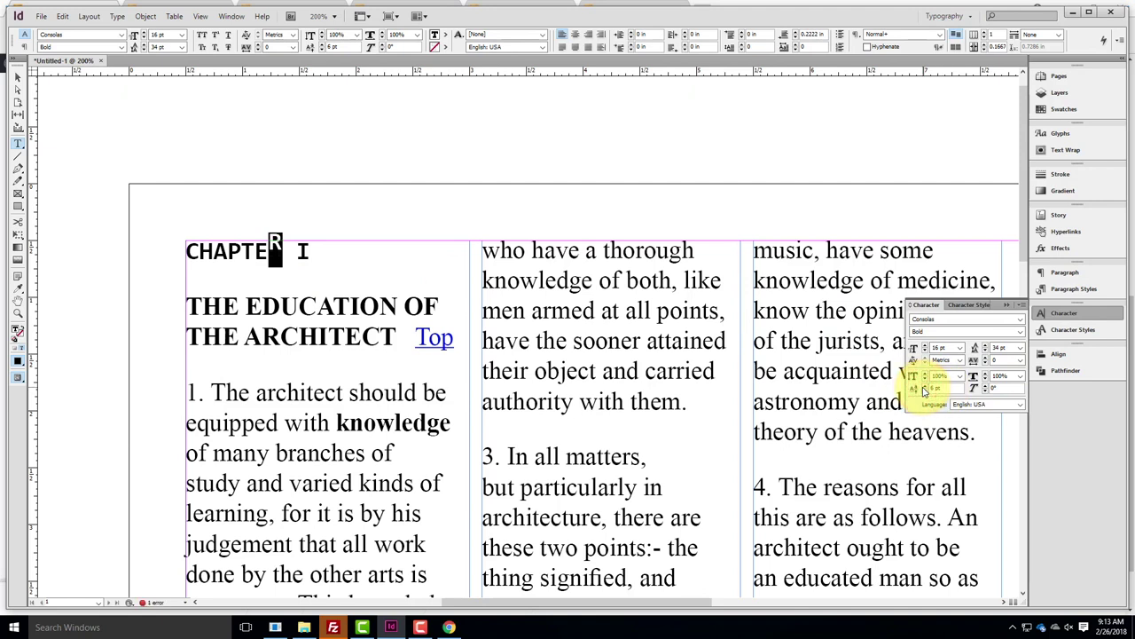
click(944, 387)
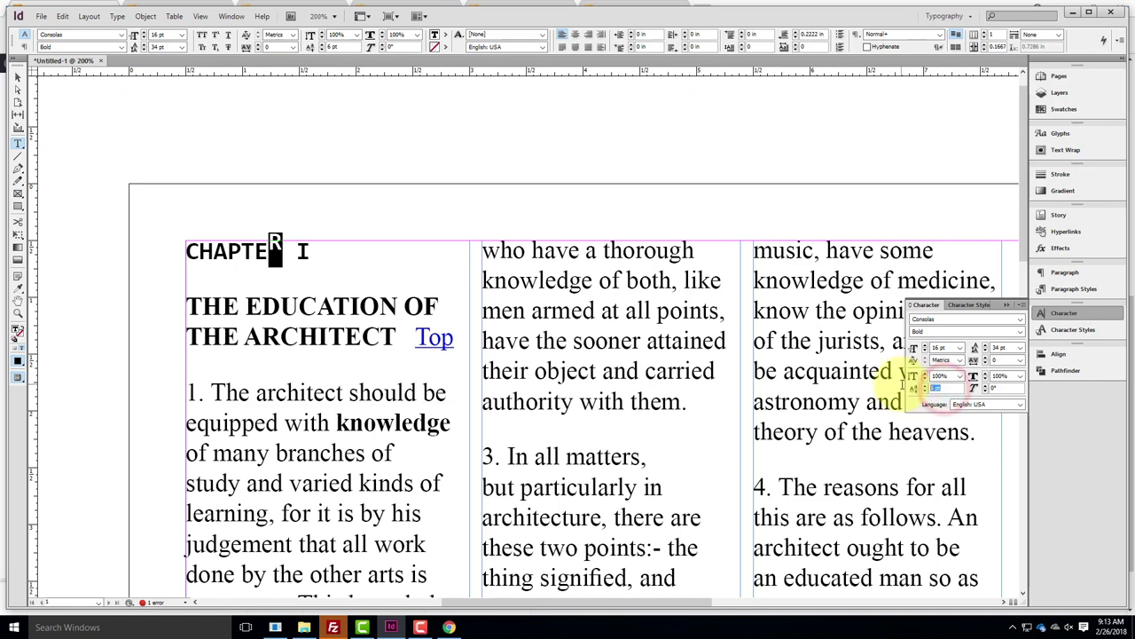
key(Return)
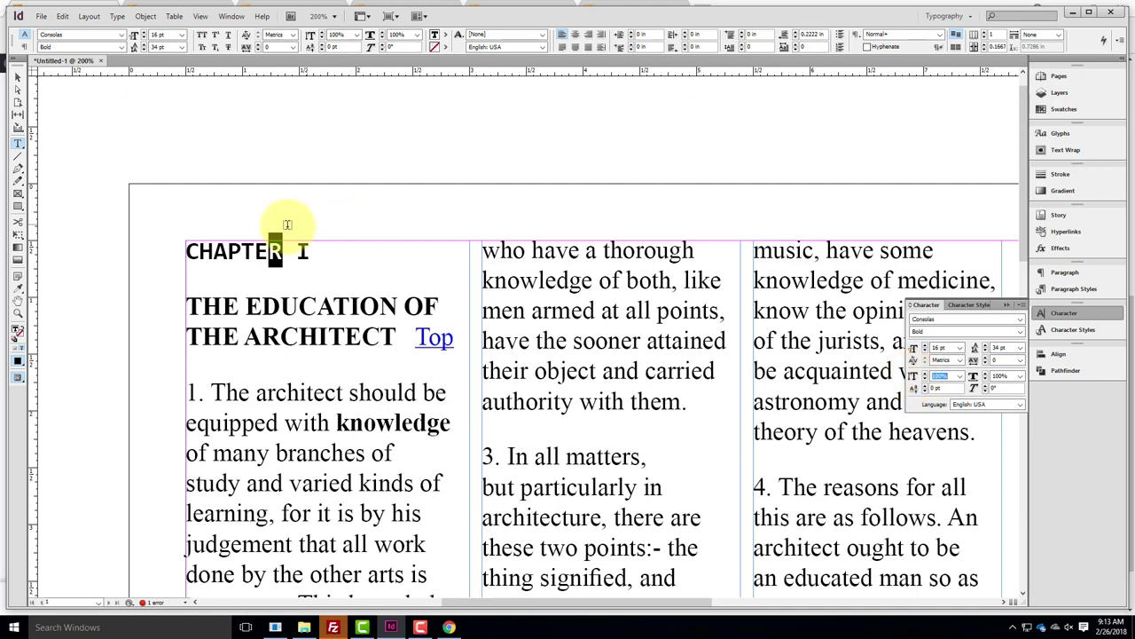
Scale the heading's letter R to 175% vertically and 125% horizontally
click(962, 377)
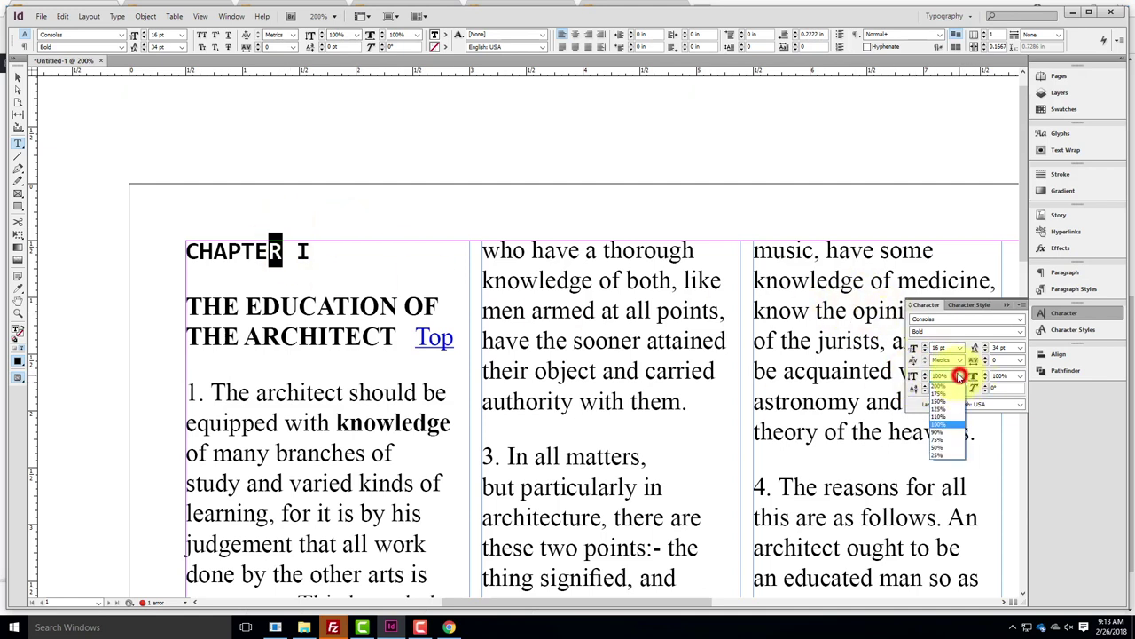
click(944, 394)
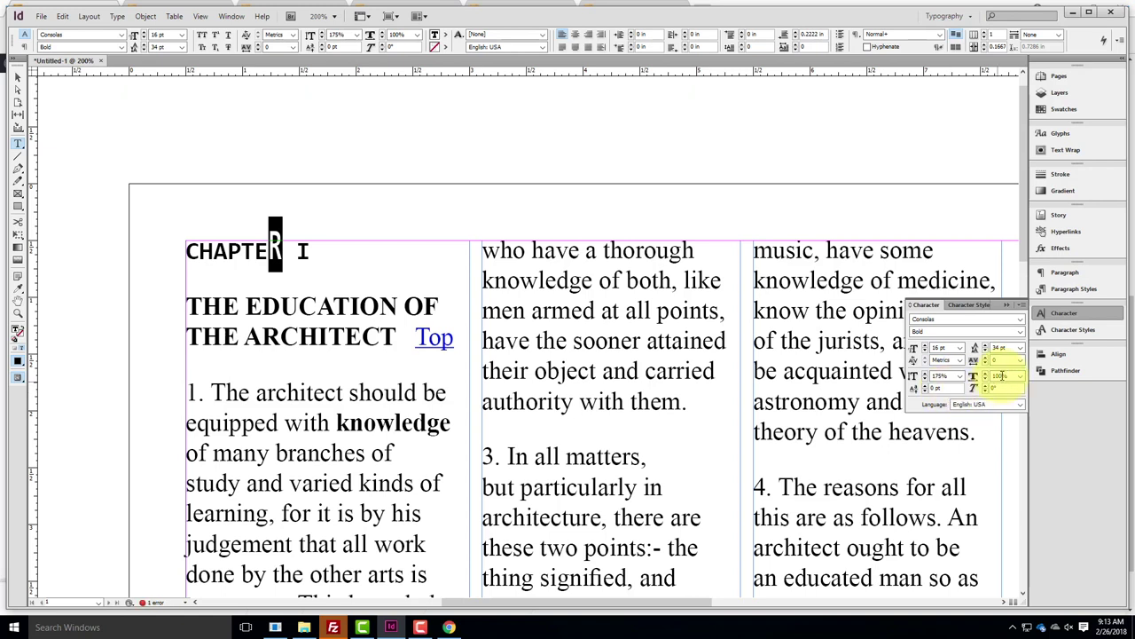
click(1008, 376)
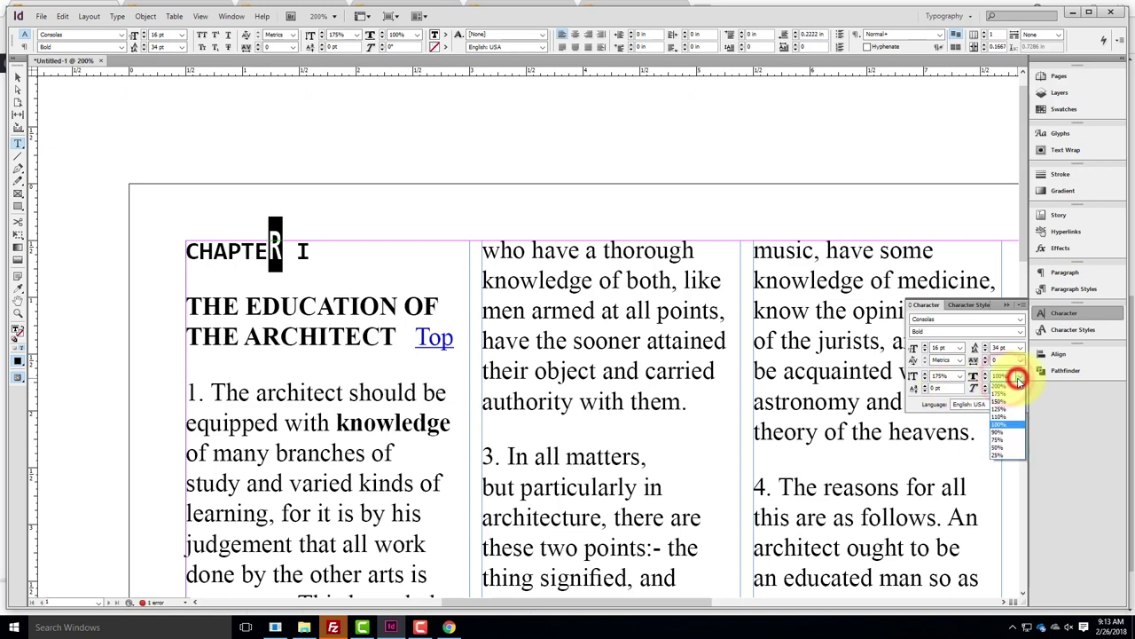
click(1002, 407)
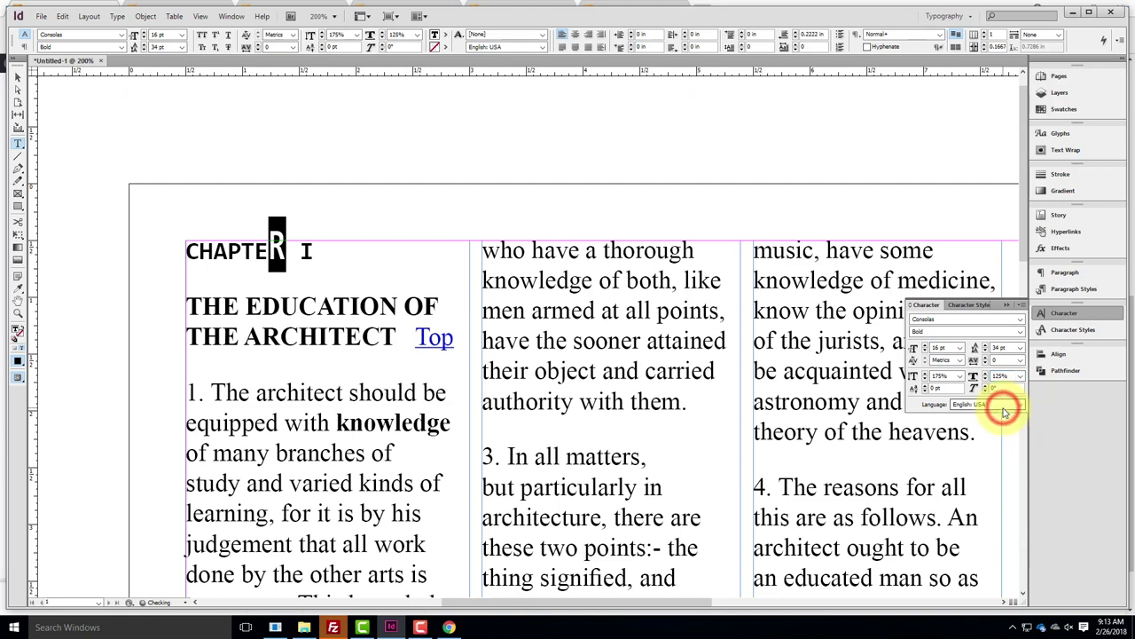
Skew the heading's letter R by 30° and deselect it
click(1001, 388)
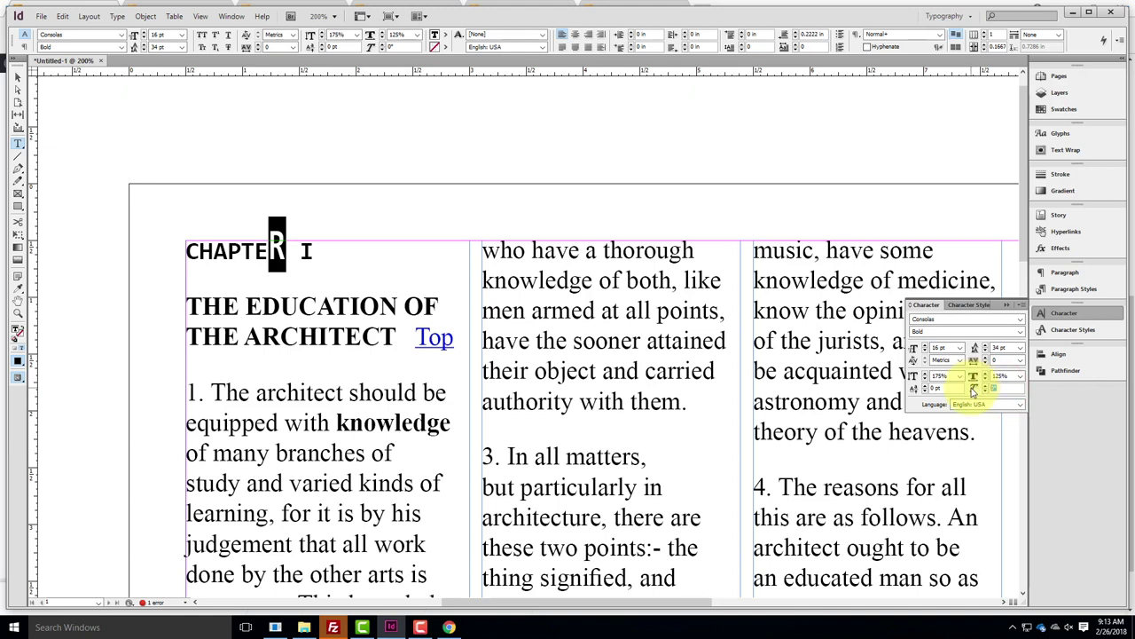
key(Return)
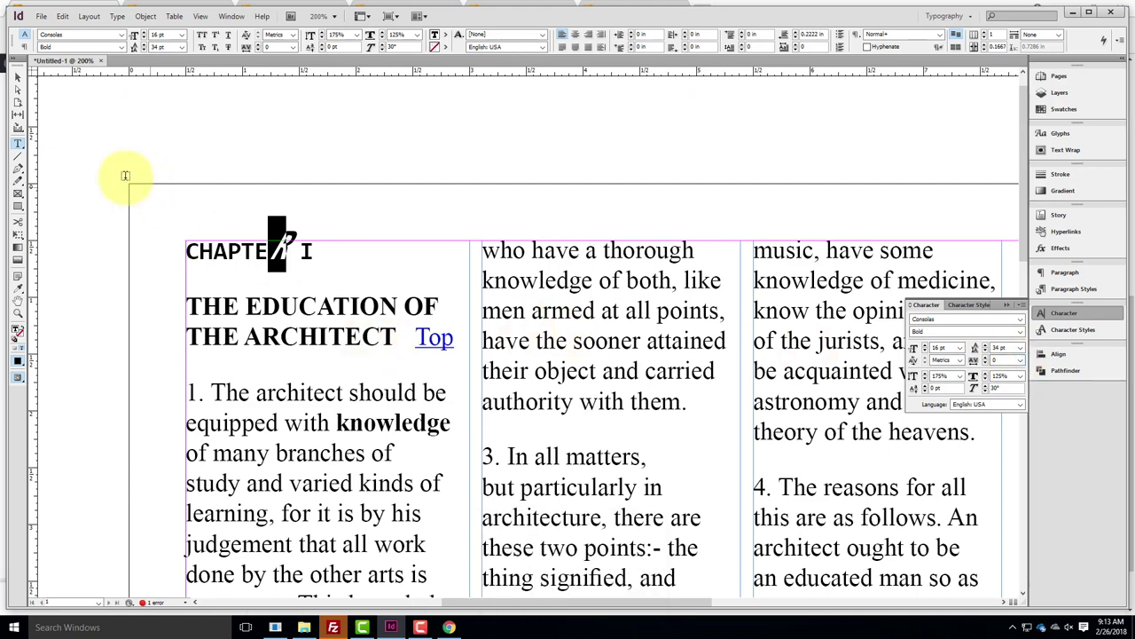
click(254, 251)
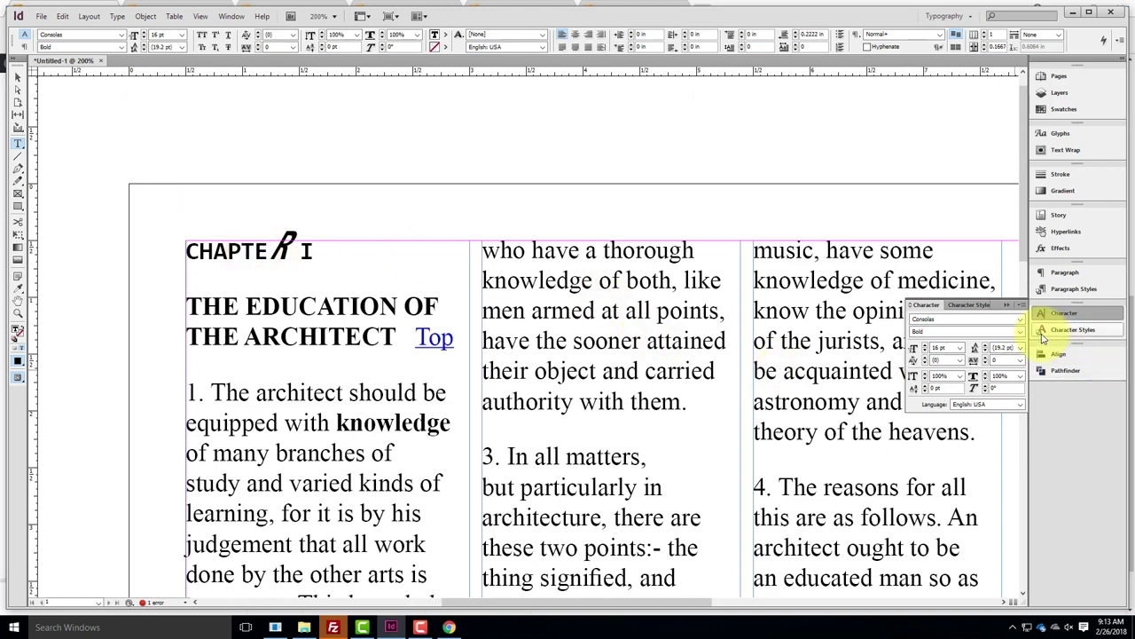
Open the Paragraph settings and place the insertion point in body paragraph 1 below the headings
click(1067, 278)
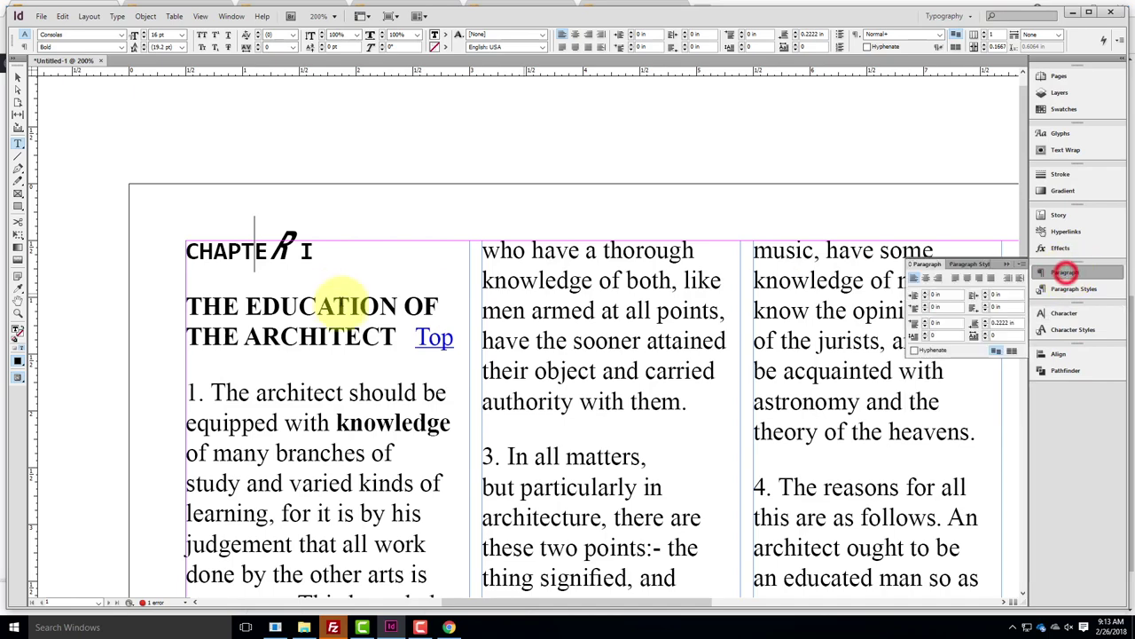
scroll(328, 280, down, 5)
scroll(328, 280, up, 1)
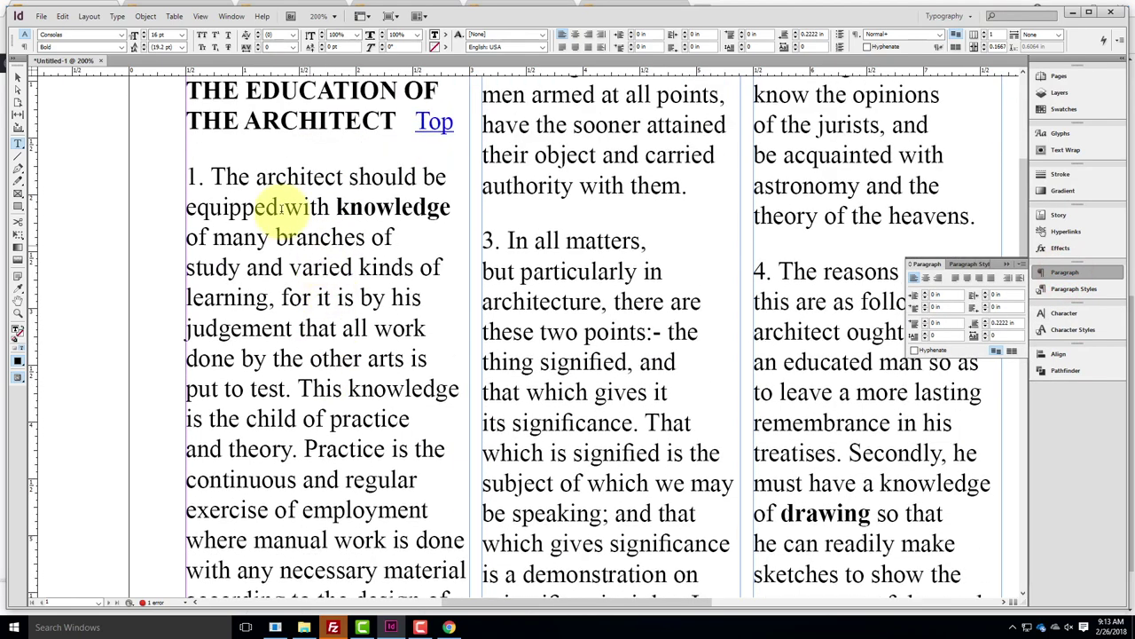
click(227, 176)
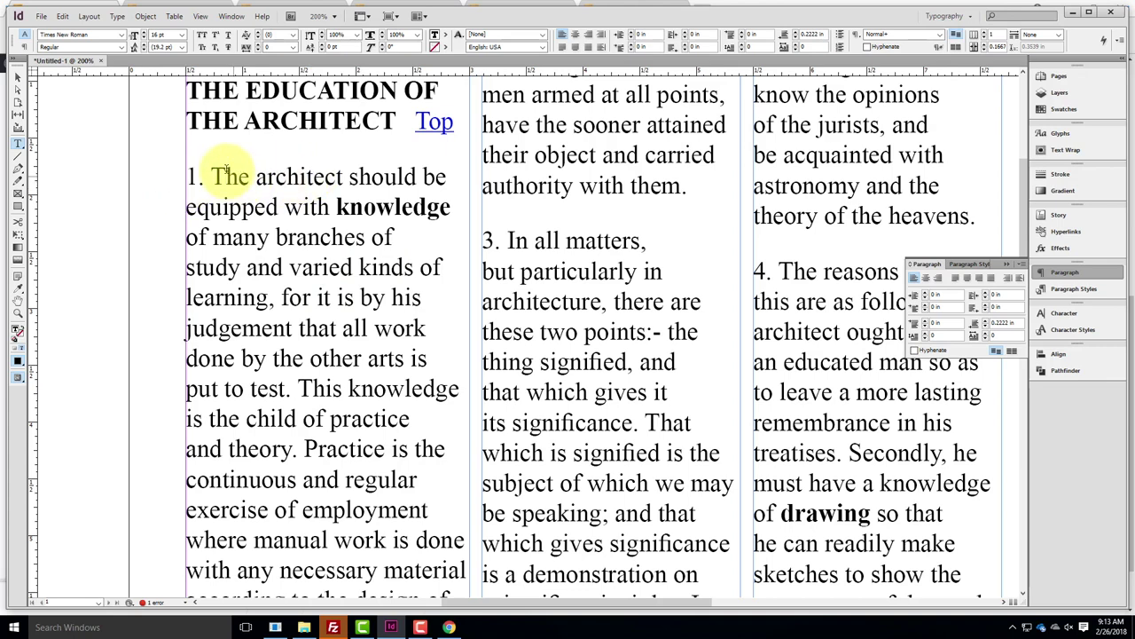
click(229, 206)
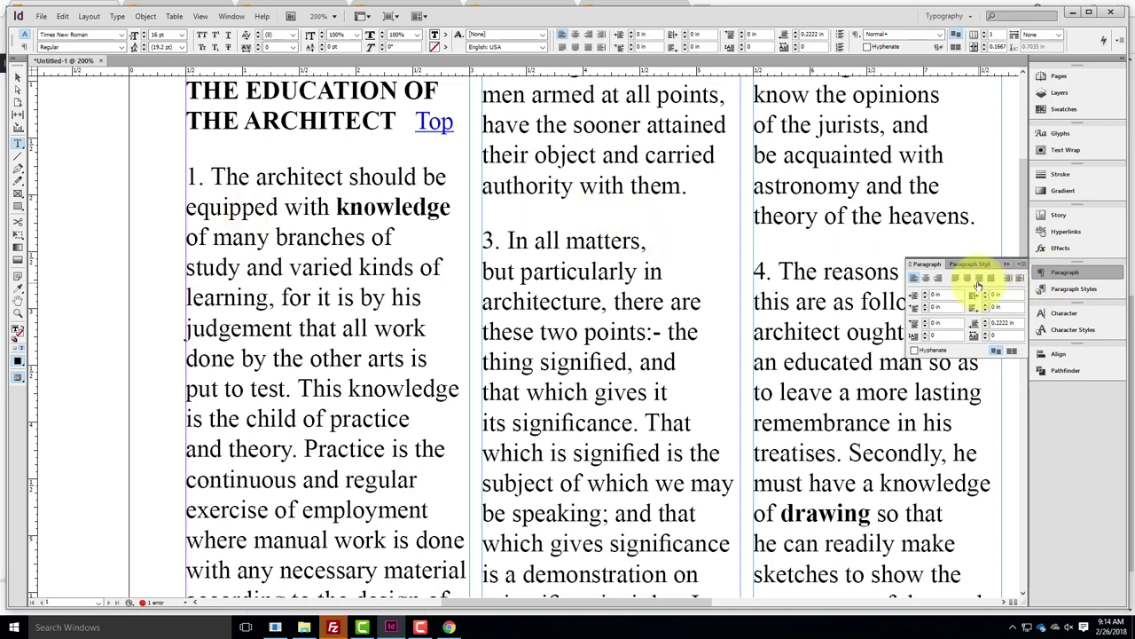
Try centre and right alignment on body paragraph 1 and return it to left alignment
click(925, 281)
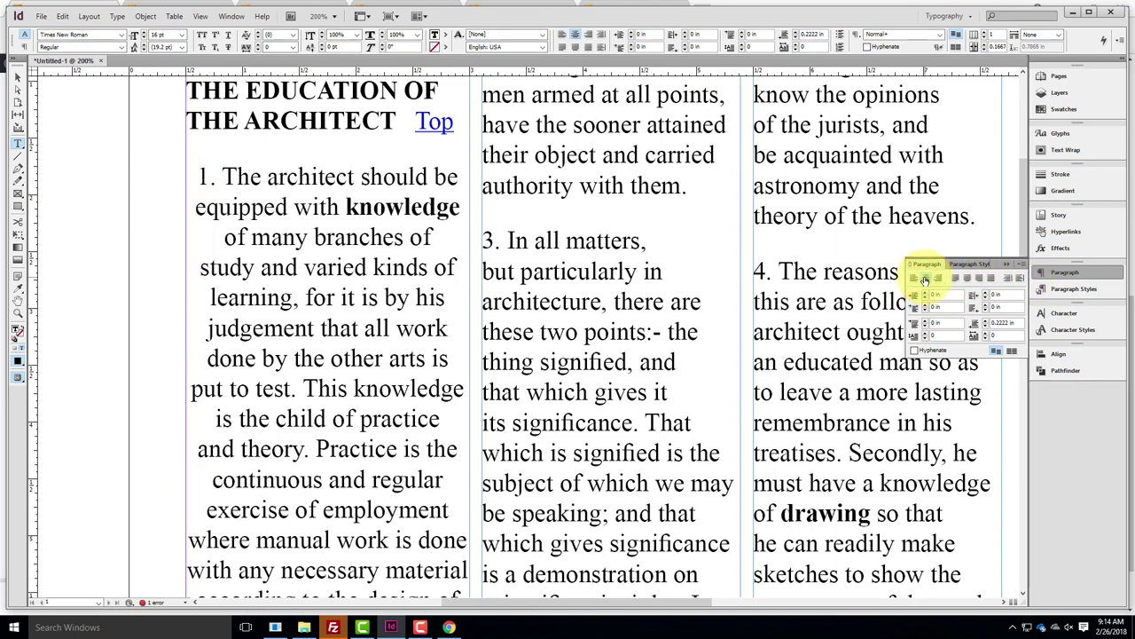
click(941, 280)
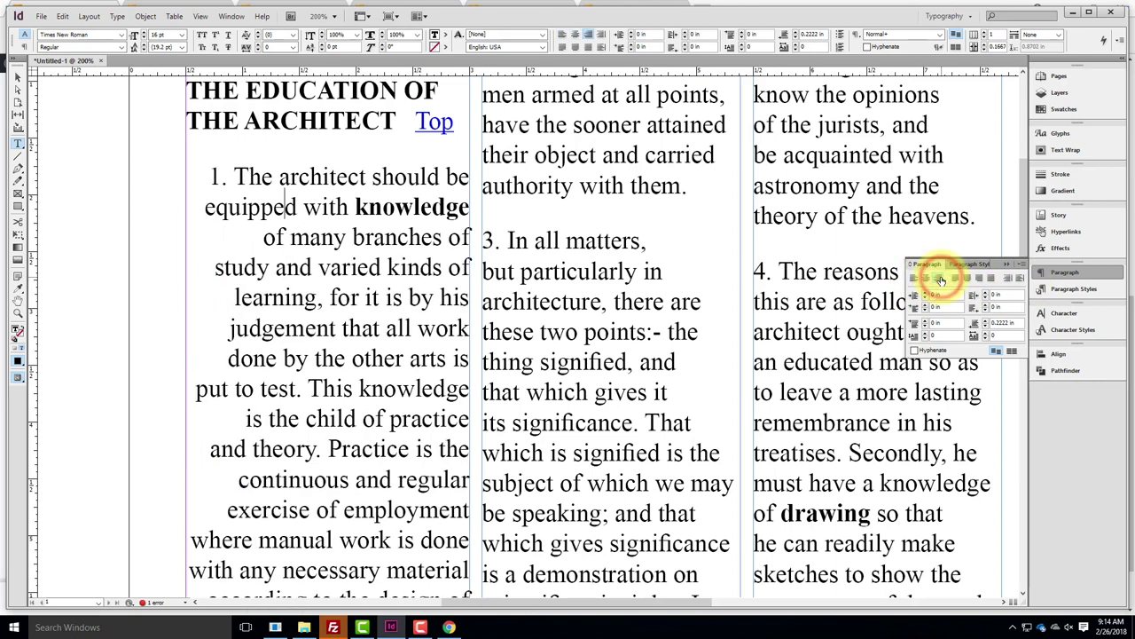
click(912, 279)
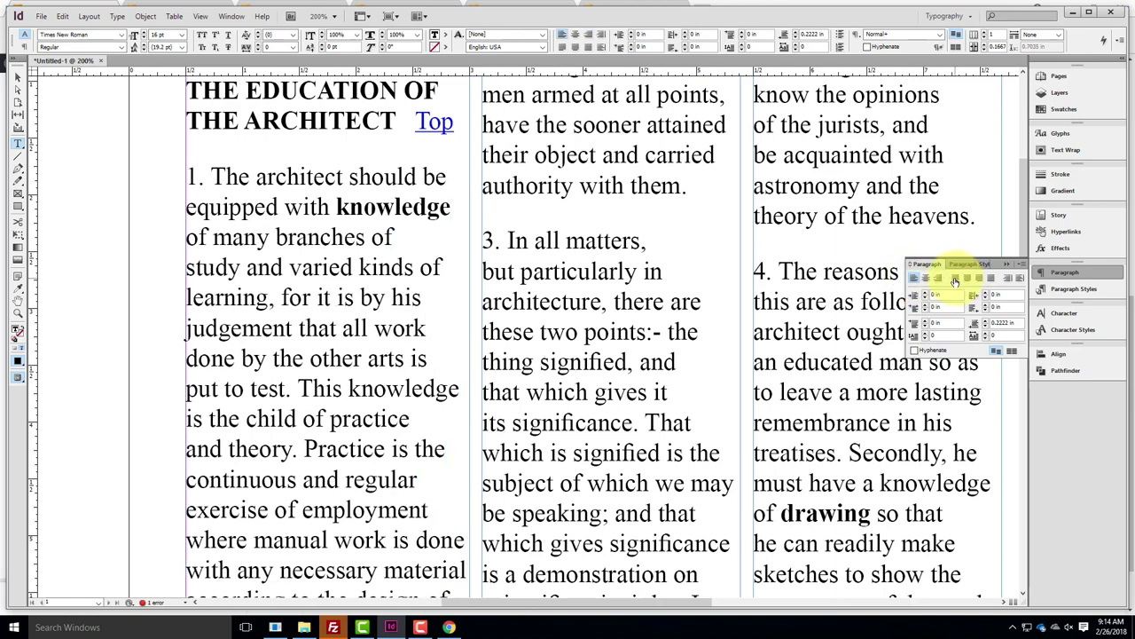
Try the justified alignment variants on body paragraph 1 and restore left alignment
click(954, 279)
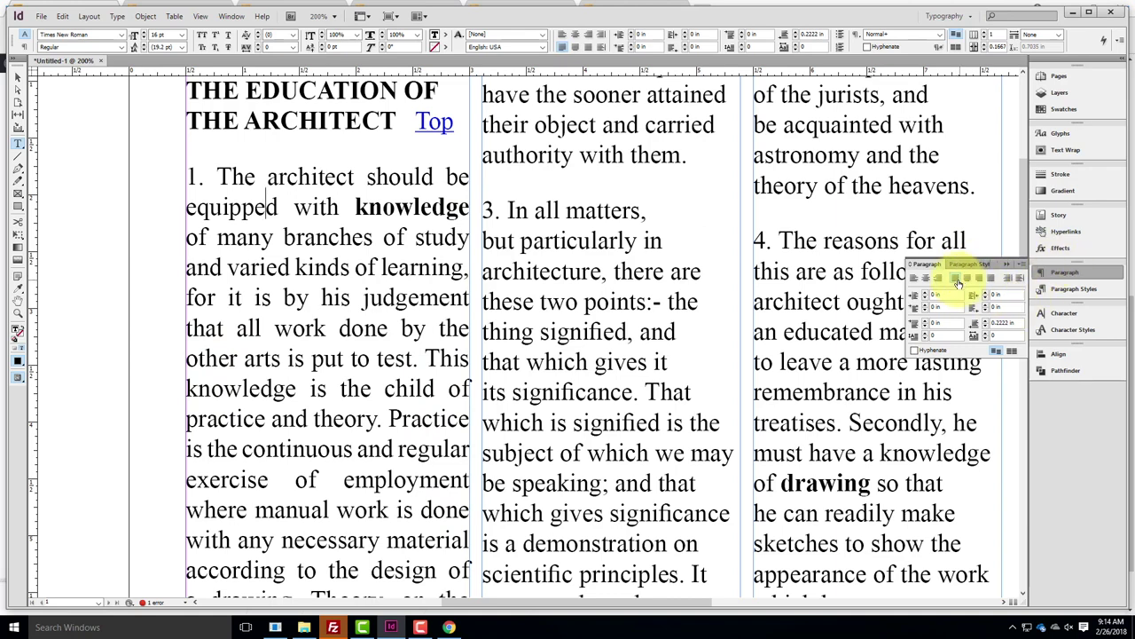
click(967, 277)
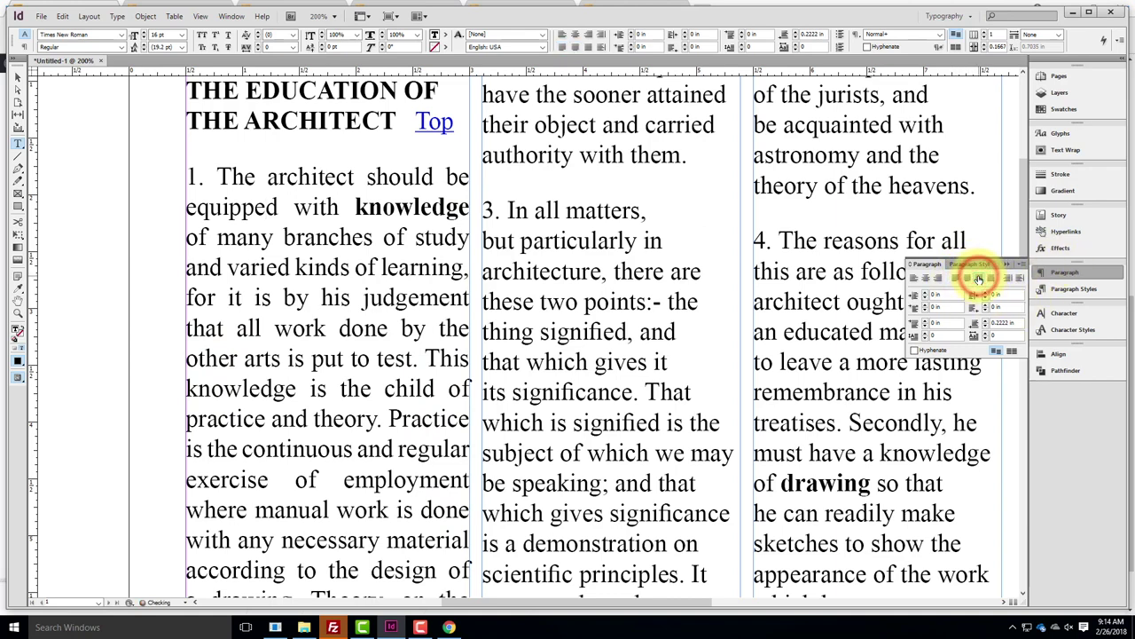
click(955, 278)
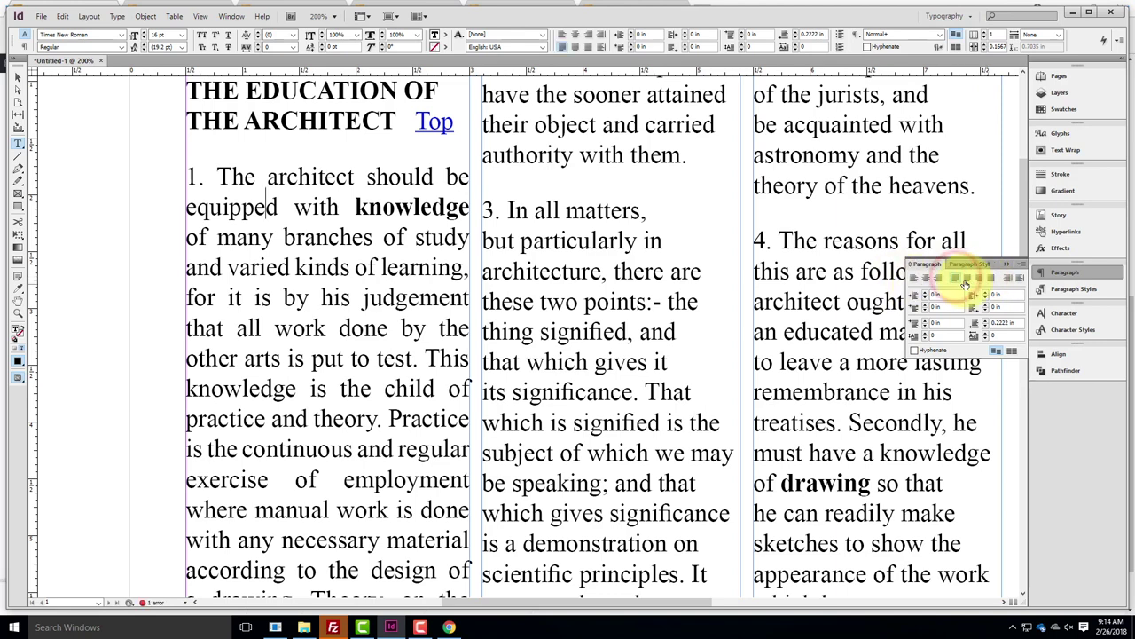
click(913, 278)
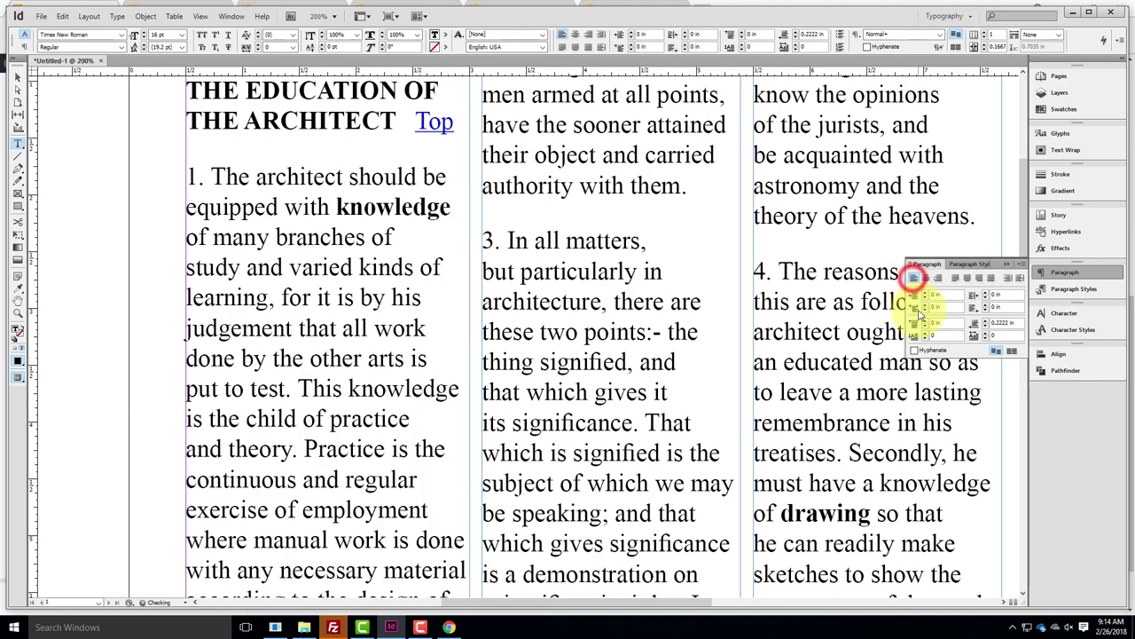
Set the space before body paragraph 1 to 0.1875 in
click(264, 177)
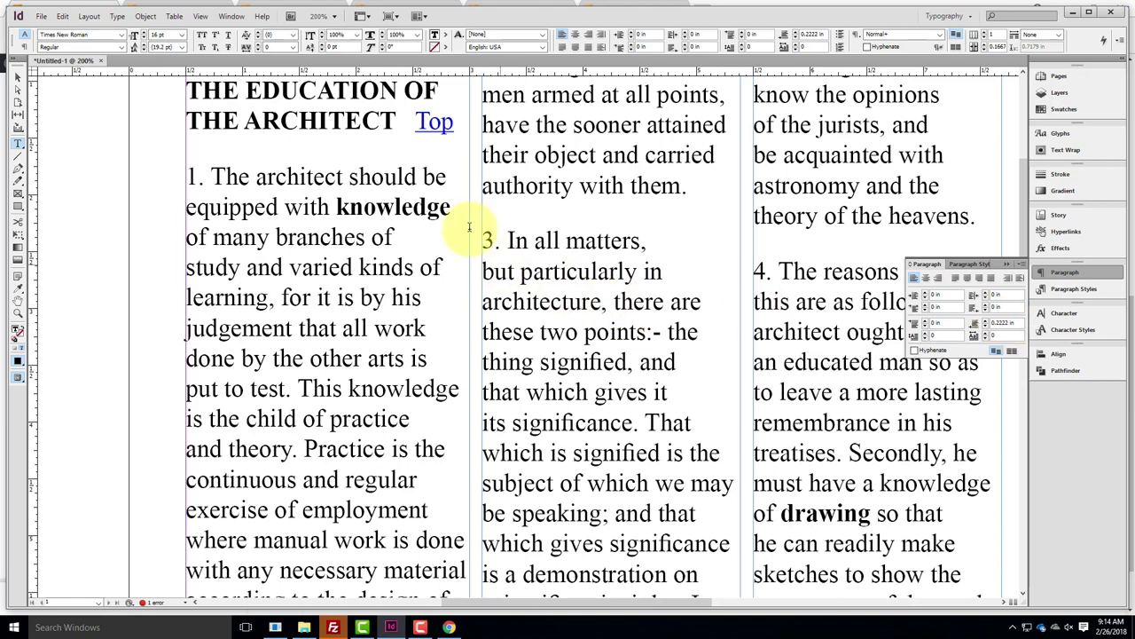
click(924, 321)
click(924, 321)
click(924, 321)
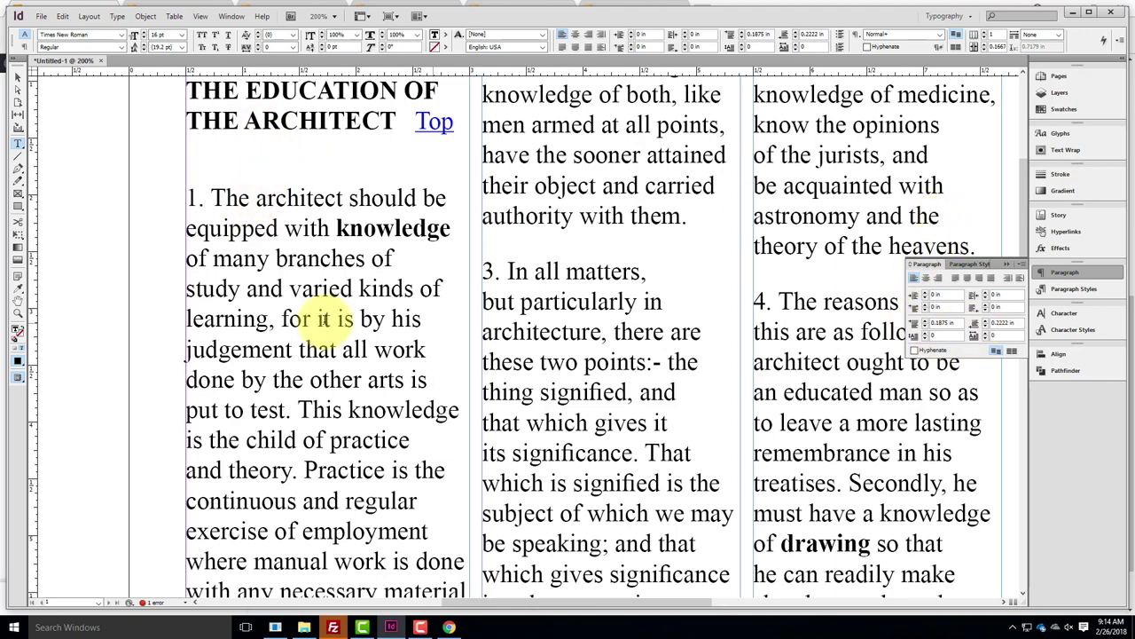
Increase the space after body paragraph 1 to 0.3125 in
scroll(364, 316, down, 5)
scroll(364, 316, down, 4)
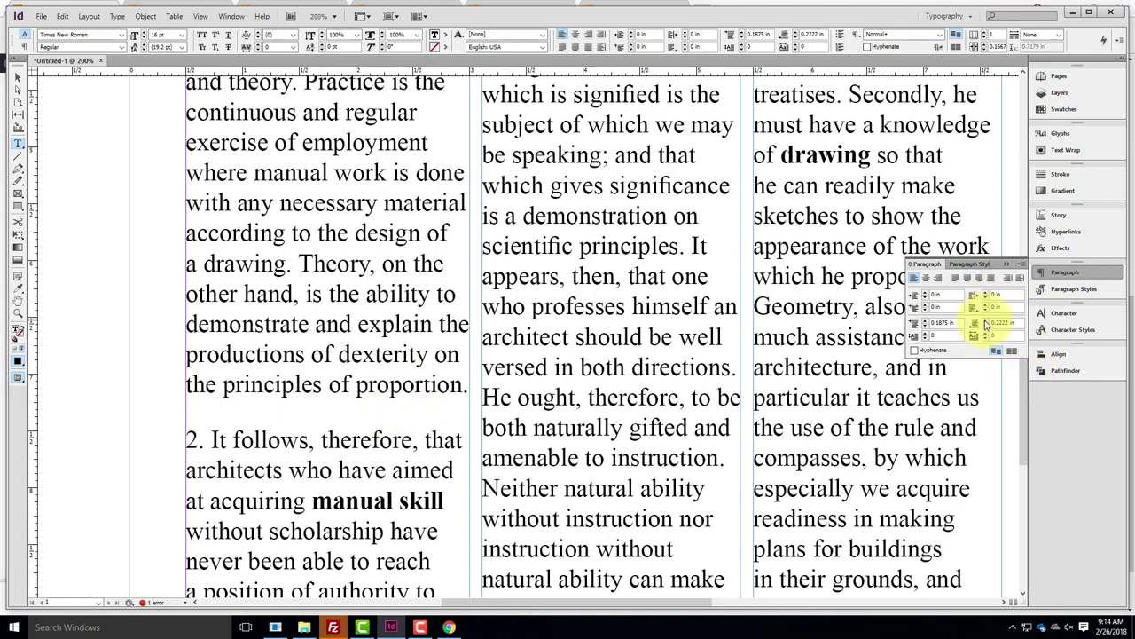
click(974, 321)
scroll(497, 330, down, 6)
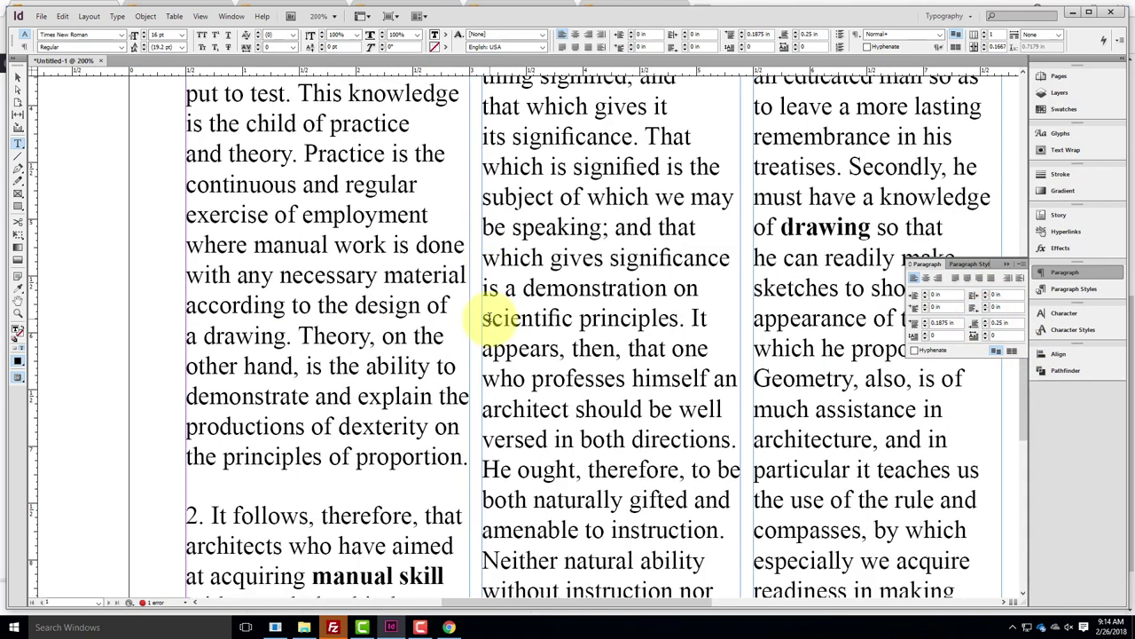
scroll(486, 317, down, 2)
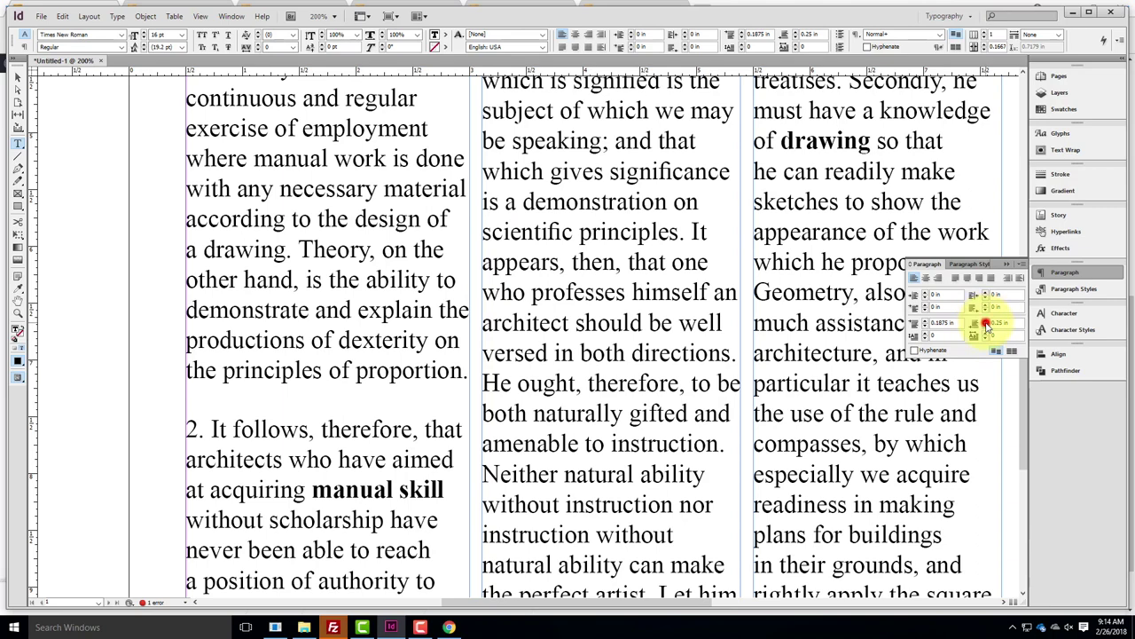
click(985, 323)
scroll(329, 314, down, 6)
scroll(360, 471, down, 1)
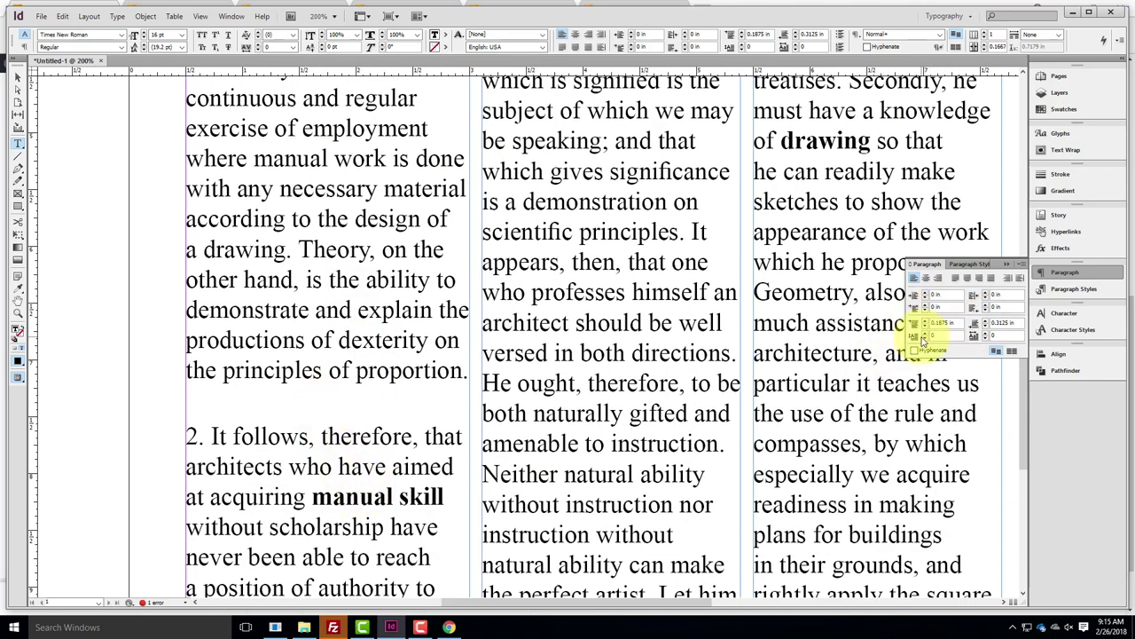
Give body paragraph 1 a drop cap three lines high that covers two characters
scroll(418, 279, up, 8)
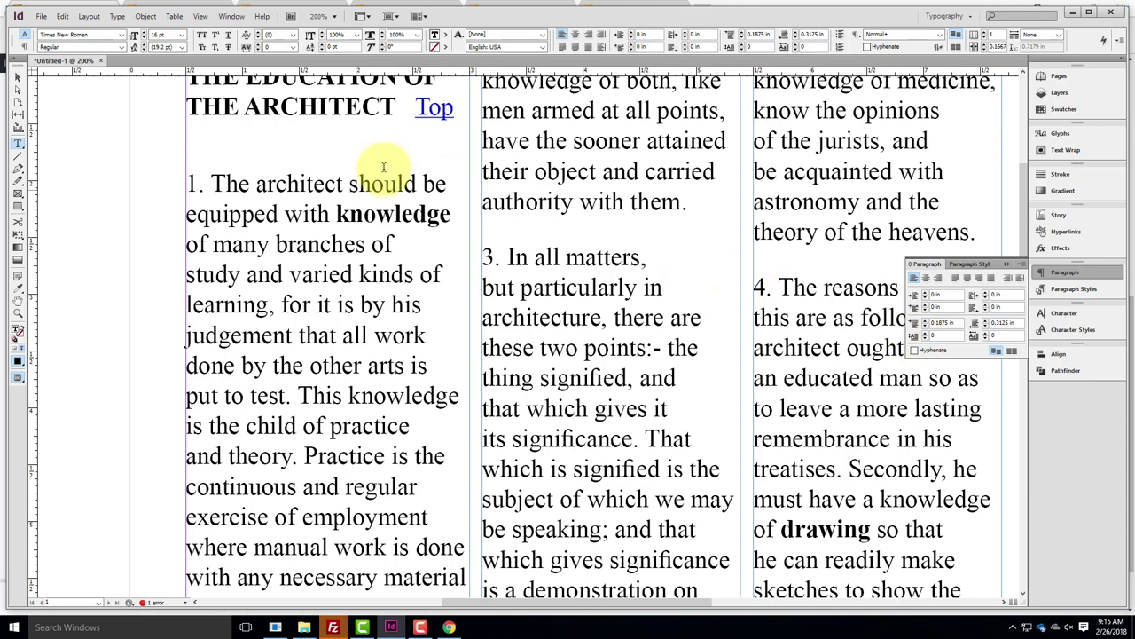
click(191, 184)
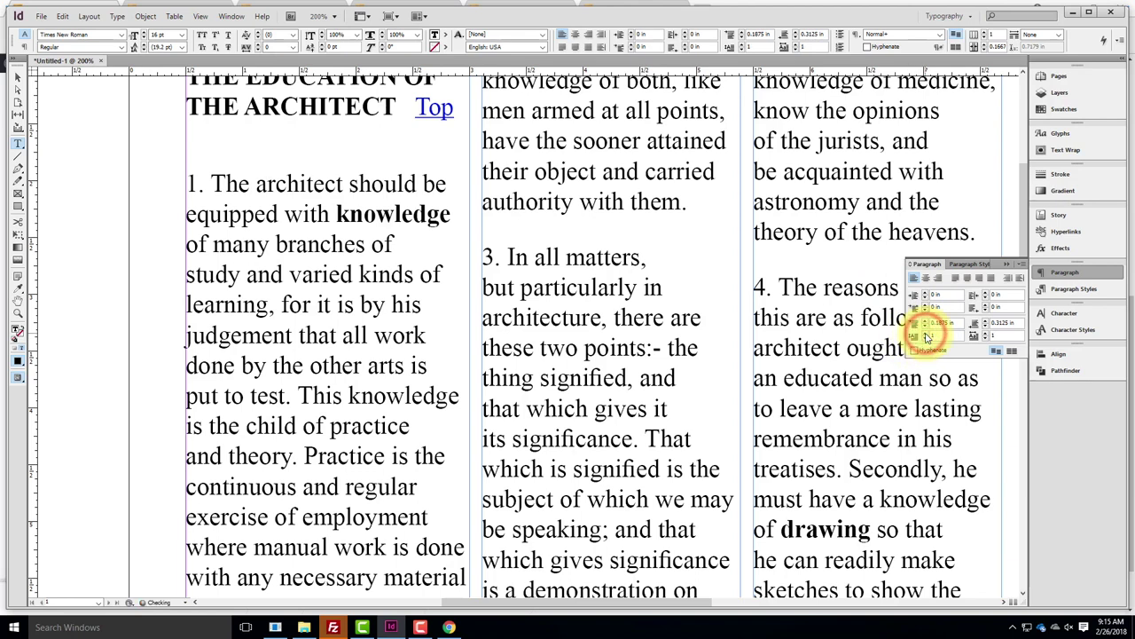
click(925, 334)
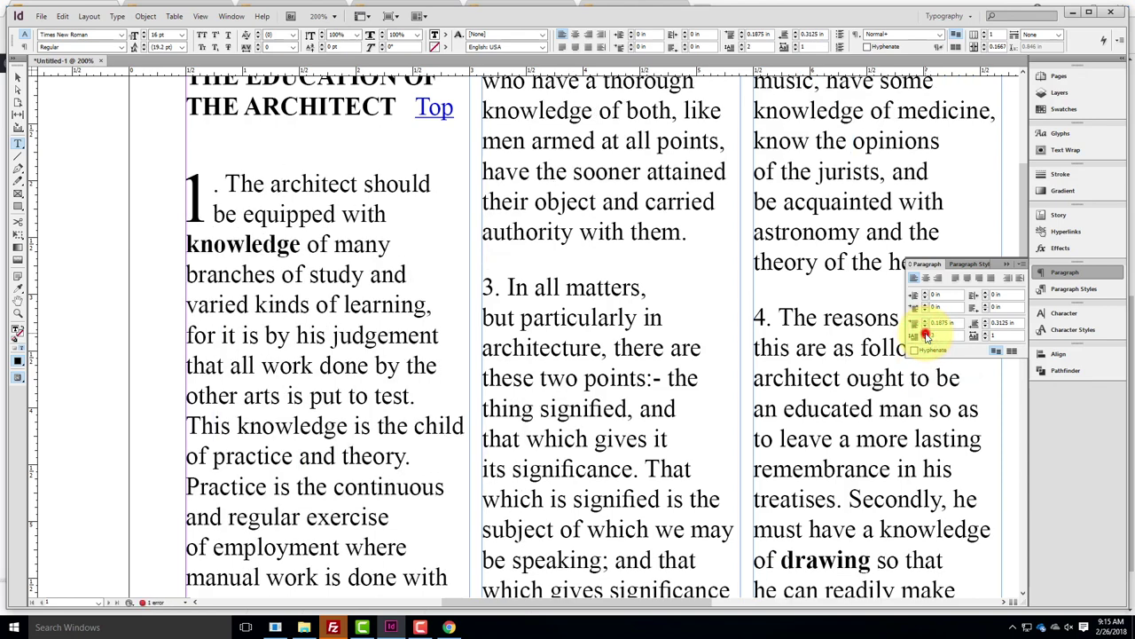
click(926, 335)
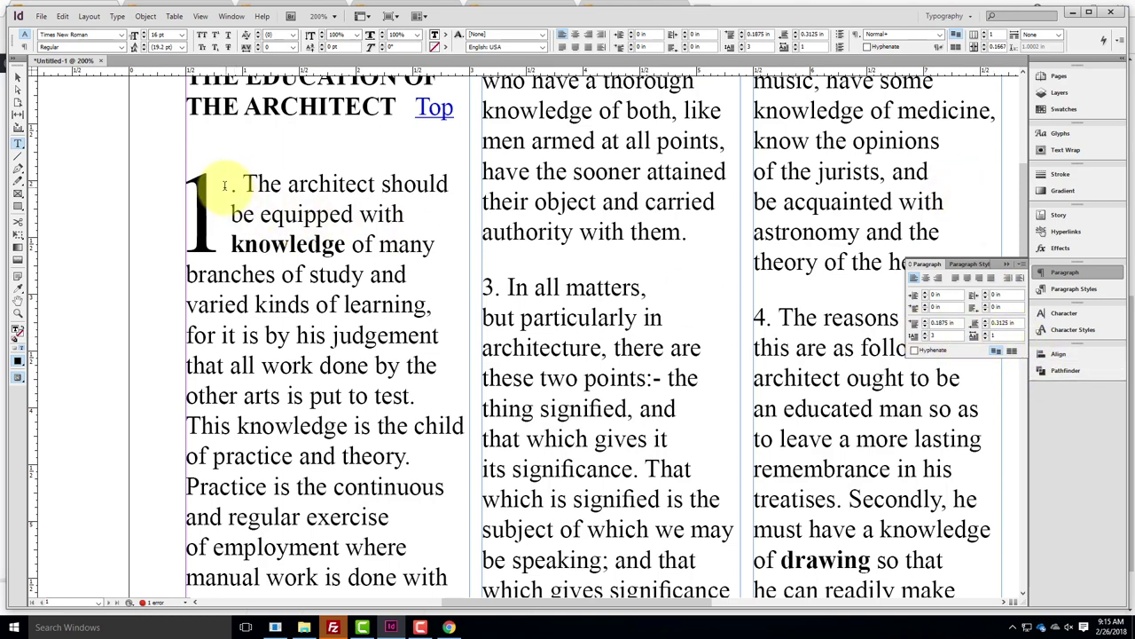
click(984, 335)
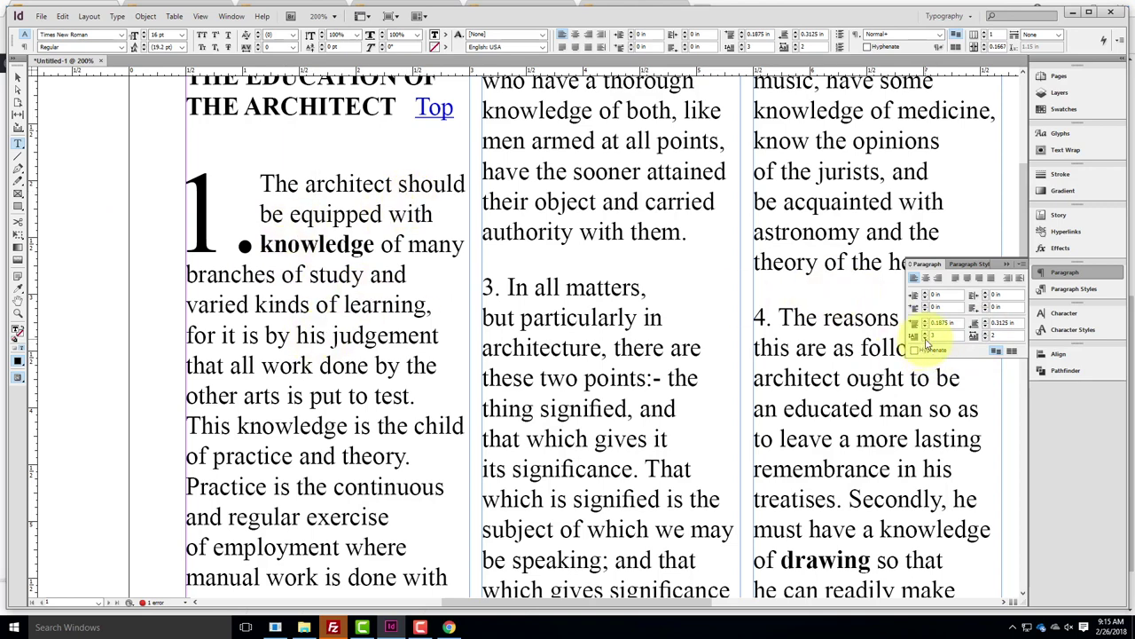
Try drop cap heights between one and six lines on body paragraph 1
click(926, 340)
click(926, 341)
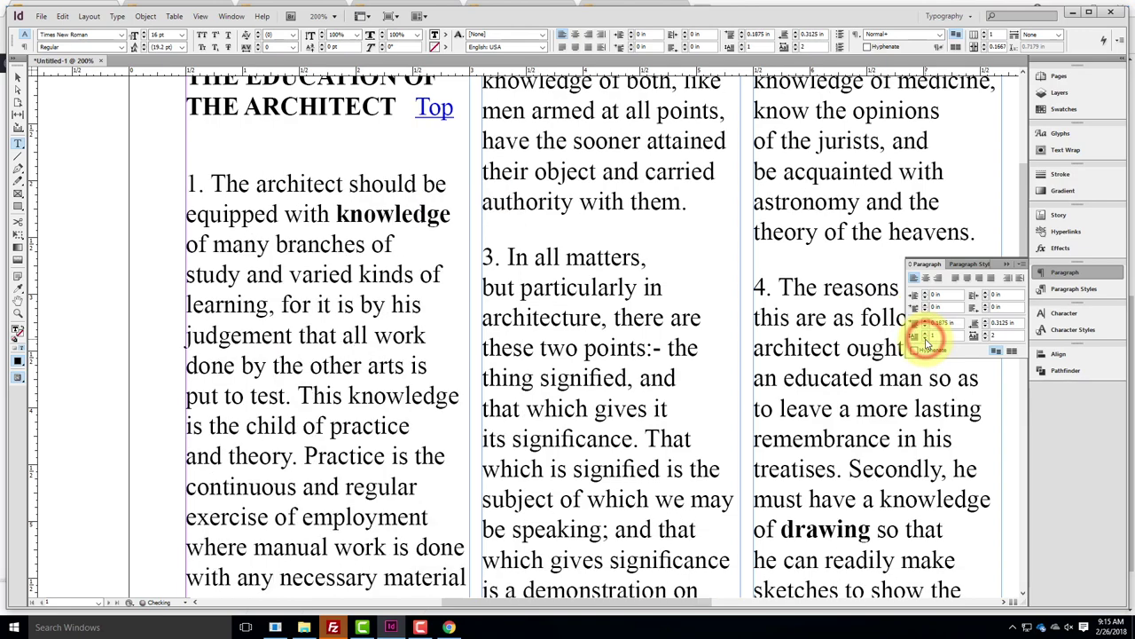
click(926, 336)
click(927, 337)
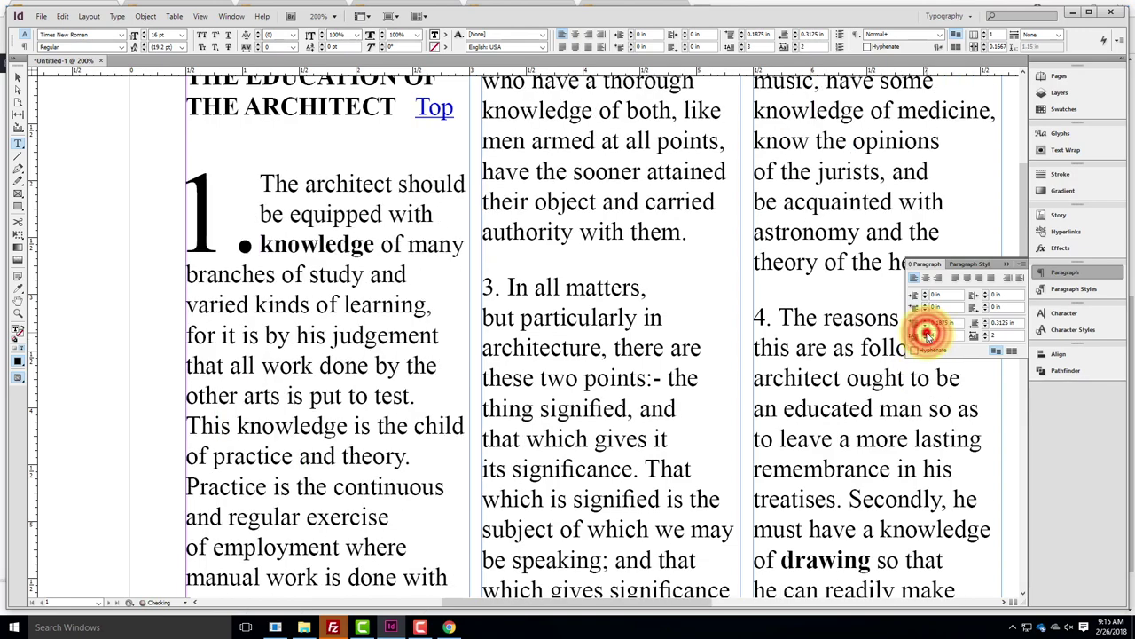
click(927, 336)
click(926, 337)
click(926, 336)
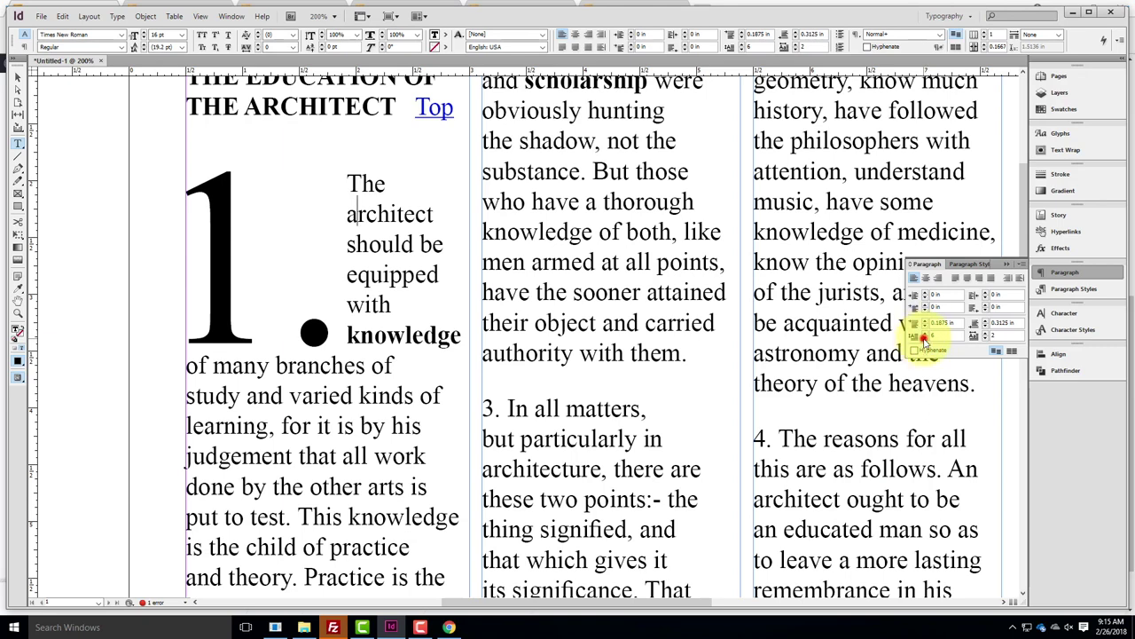
Set the drop cap of body paragraph 1 to two lines and turn on hyphenation for the paragraph
click(925, 341)
click(925, 341)
click(925, 340)
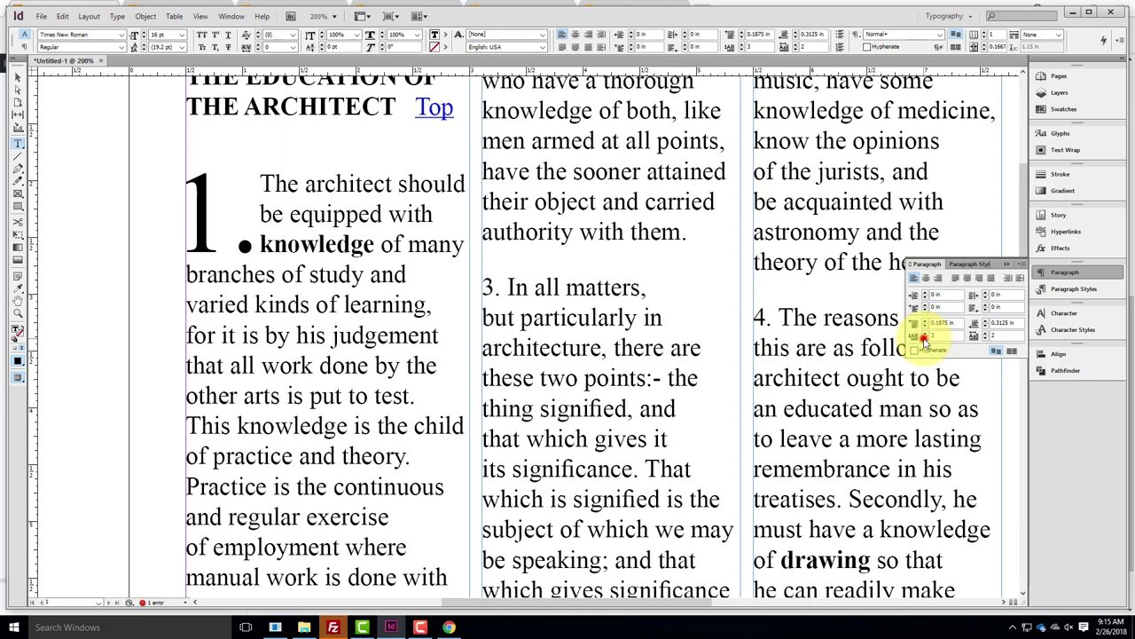
click(925, 341)
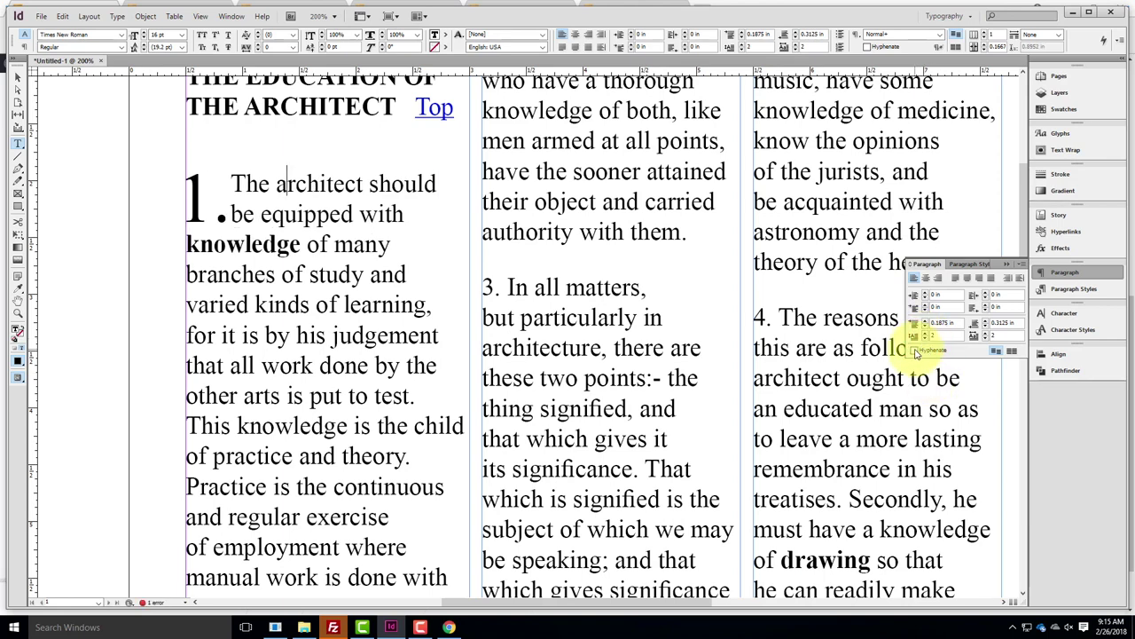
click(915, 351)
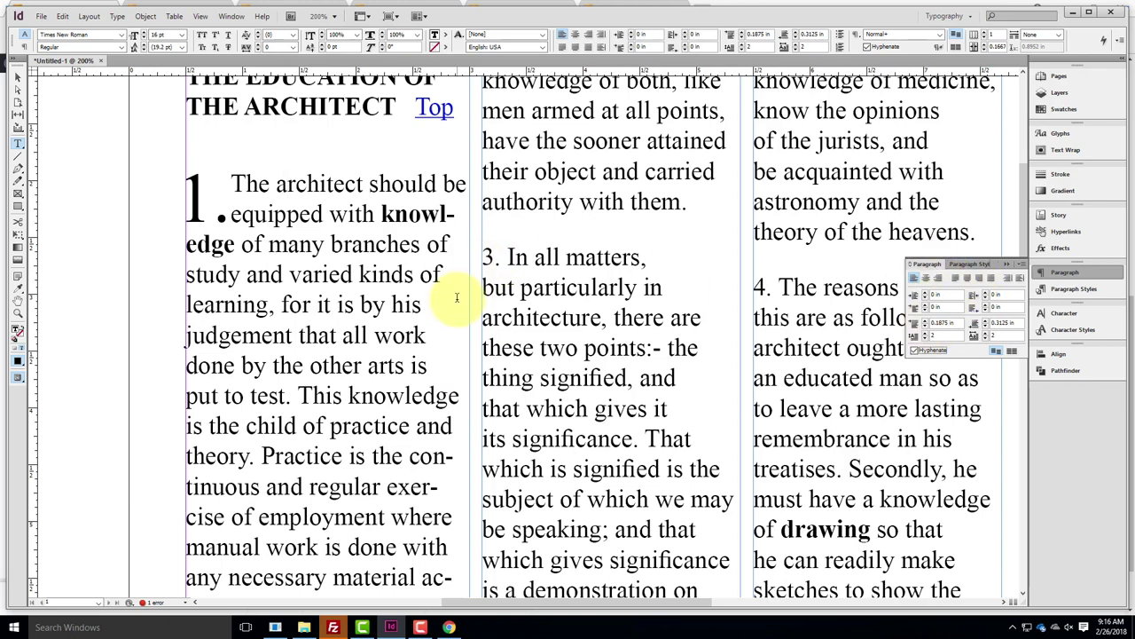
Compare the paragraph formatting of the chapter title, body paragraph 1 and body paragraphs 3 and 4
scroll(379, 248, up, 3)
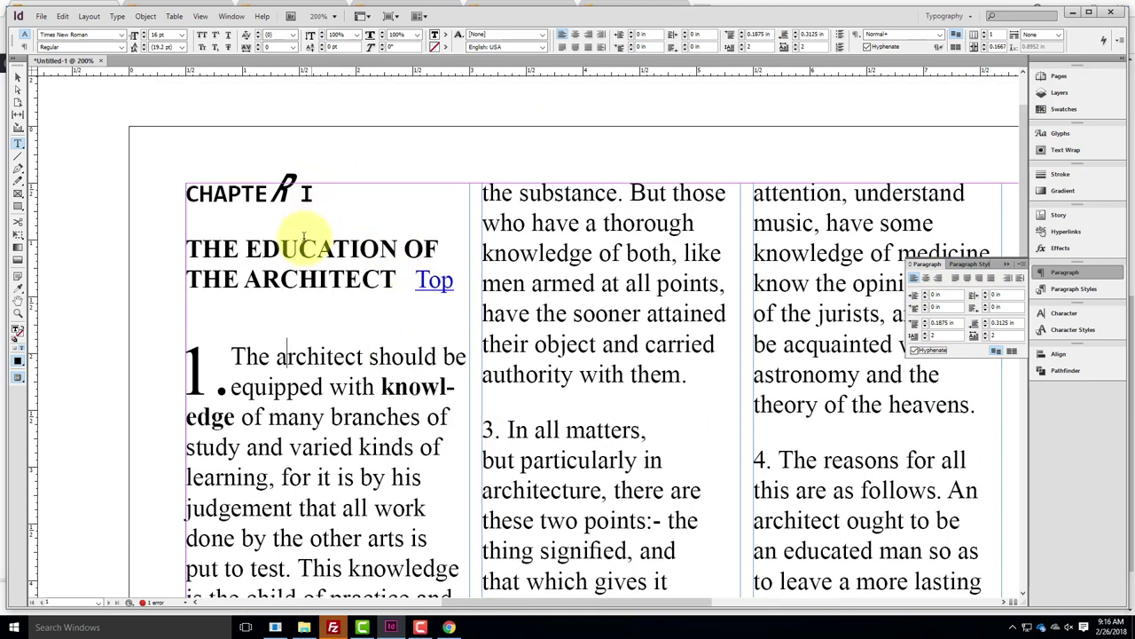
drag(188, 192, 301, 190)
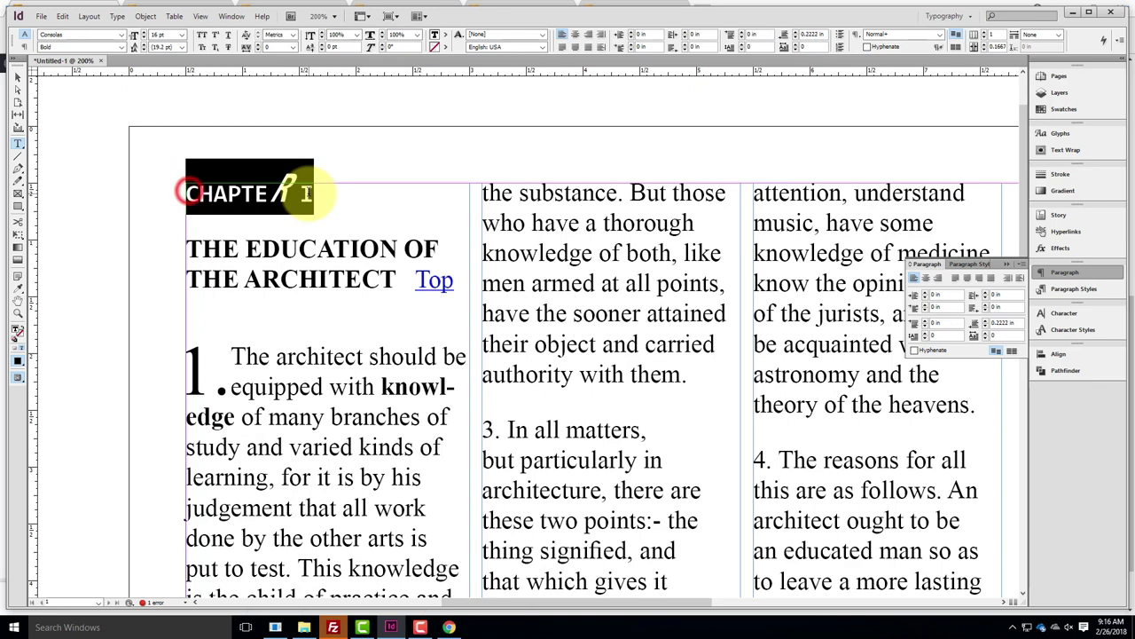
click(279, 365)
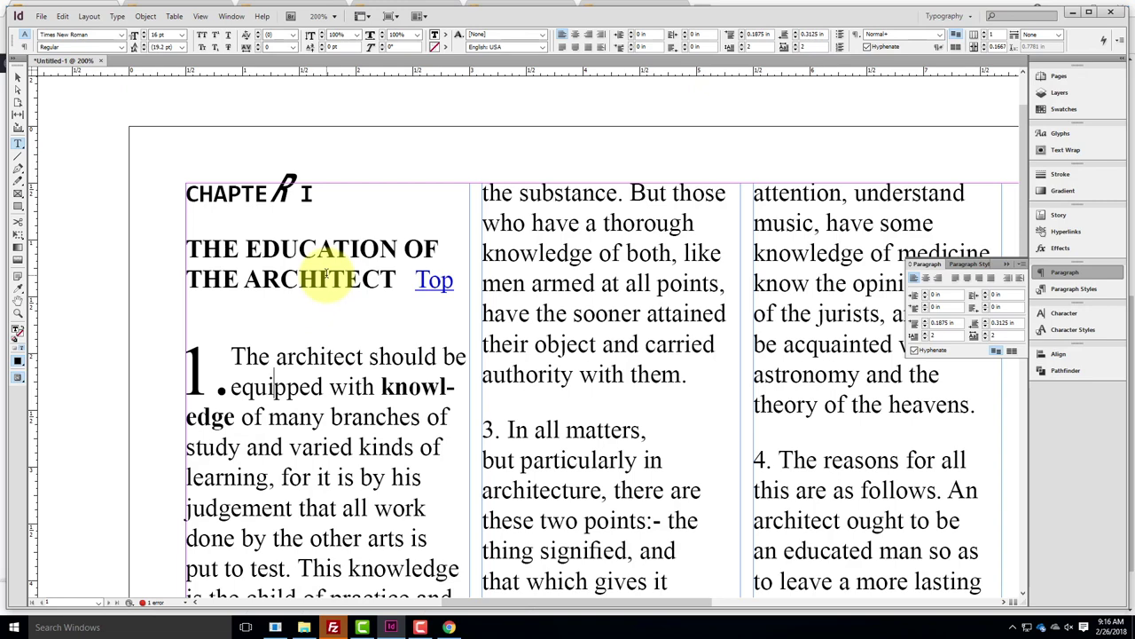
scroll(326, 277, down, 2)
click(562, 401)
click(772, 401)
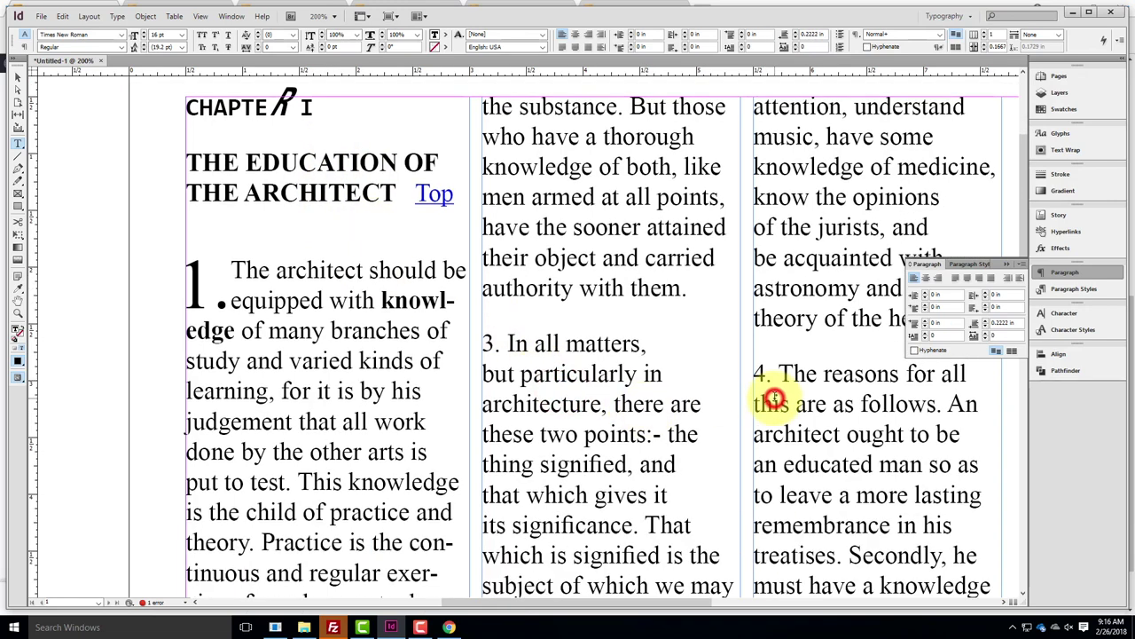
click(206, 289)
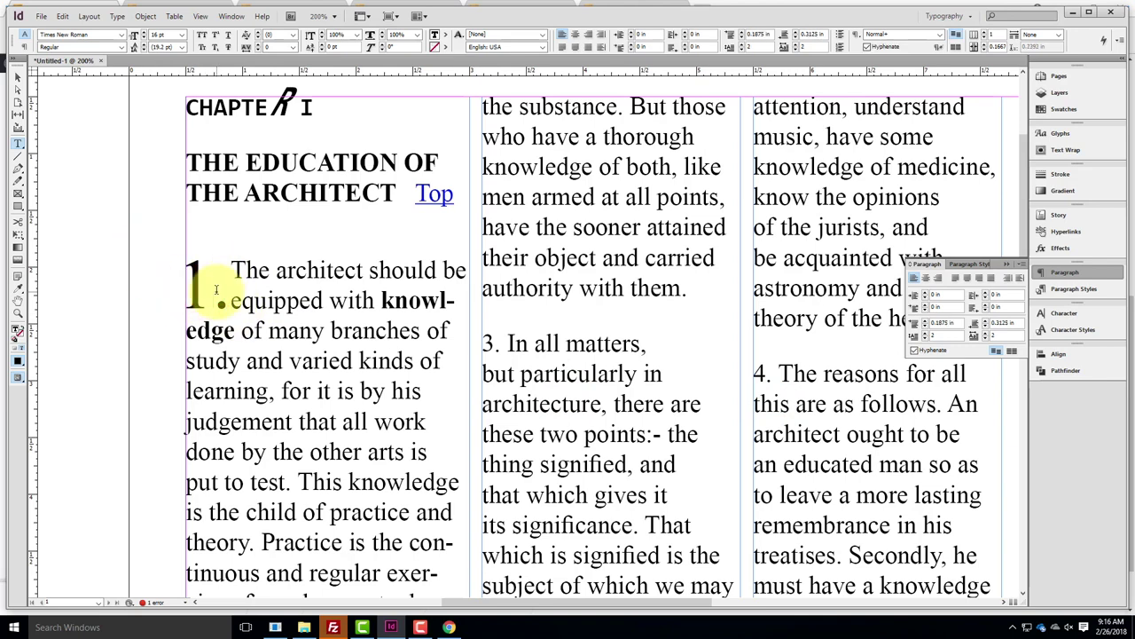
click(516, 344)
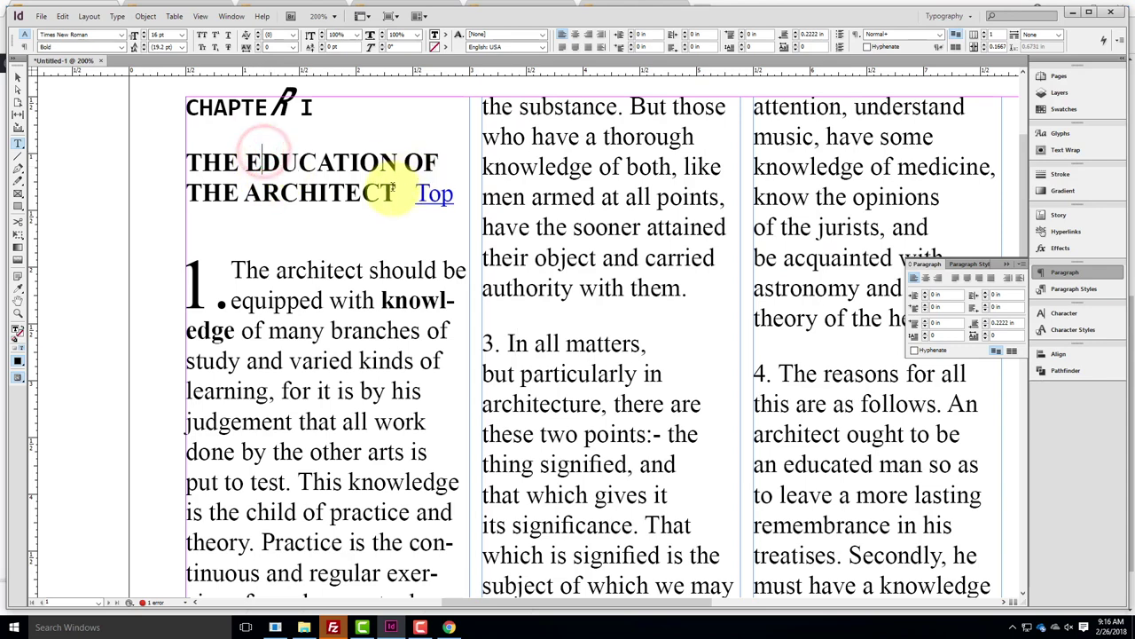
Change the heading THE EDUCATION OF THE ARCHITECT to Arial Bold at 14 pt
drag(396, 193, 166, 158)
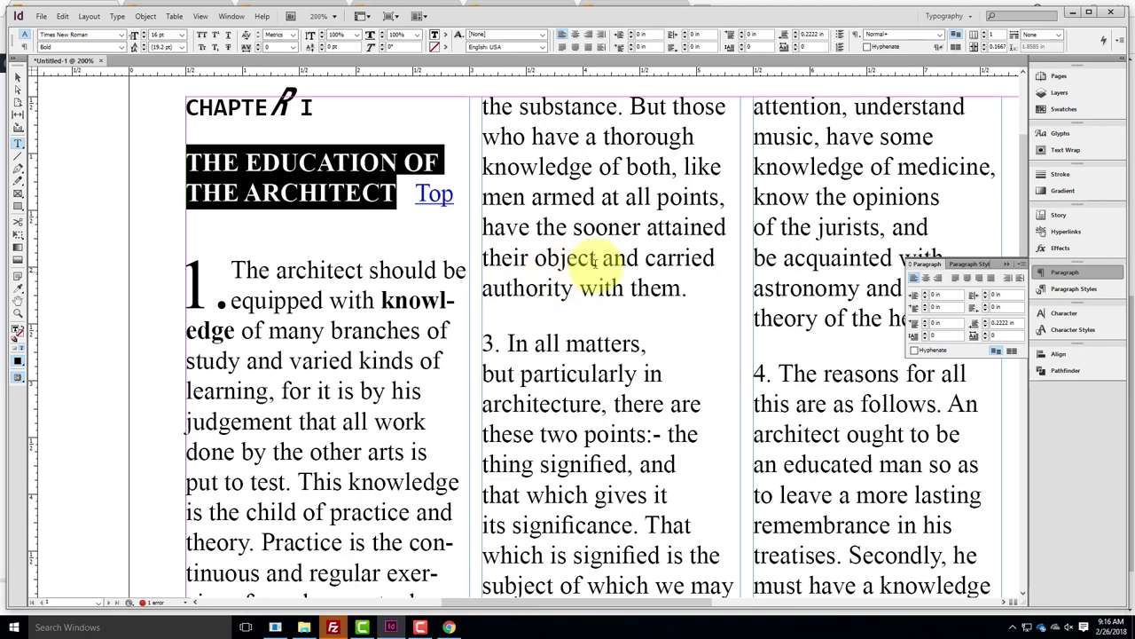
click(1066, 315)
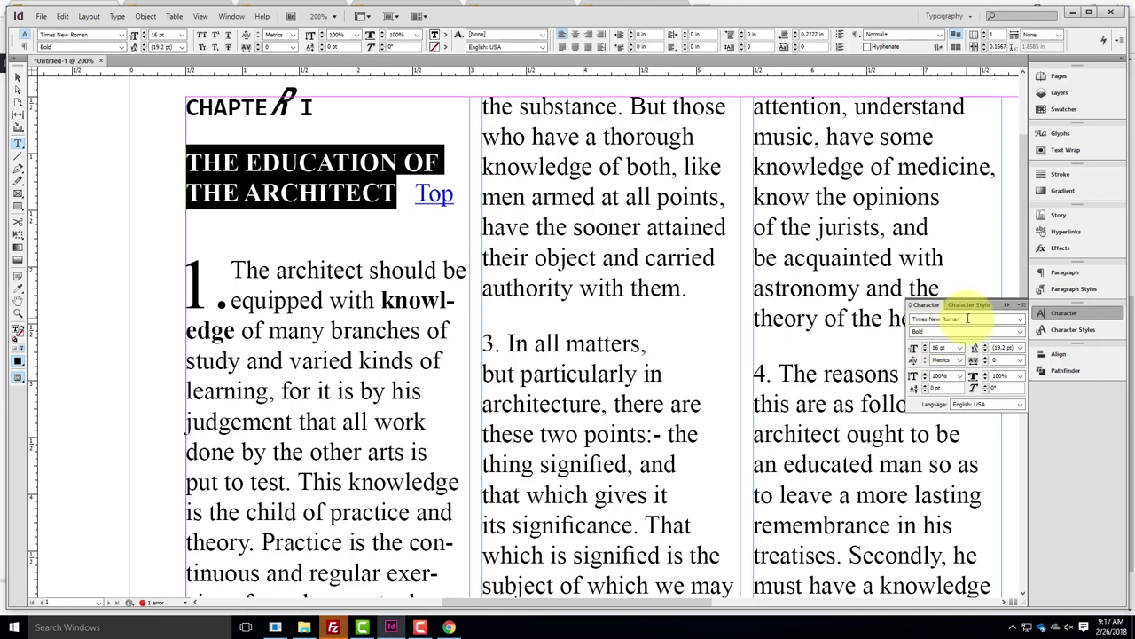
click(1018, 323)
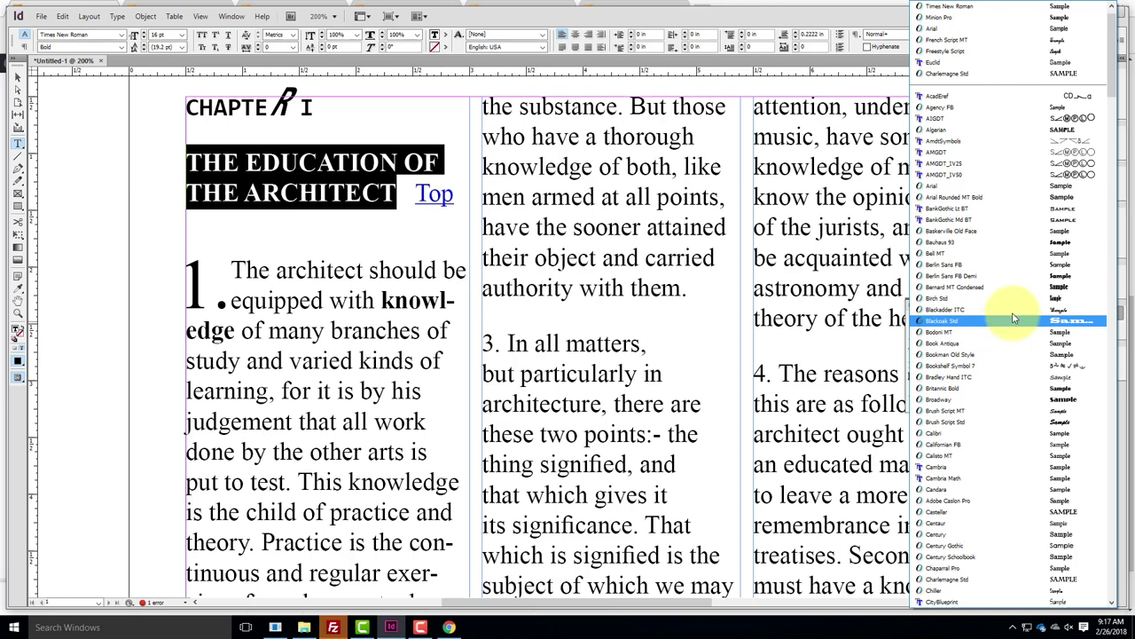
click(985, 185)
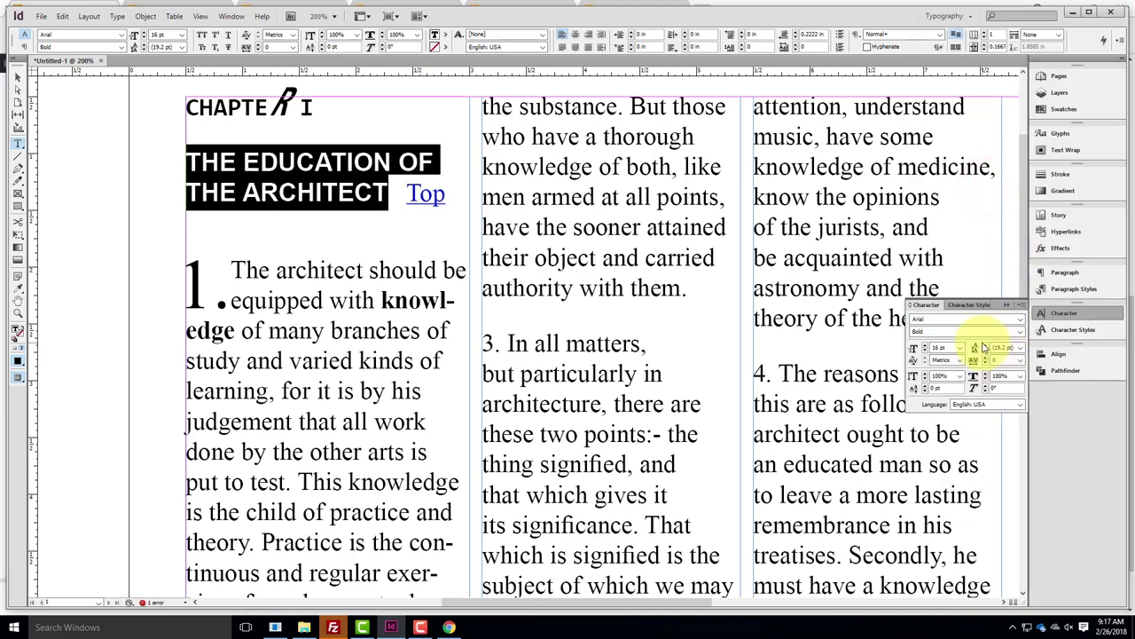
click(924, 352)
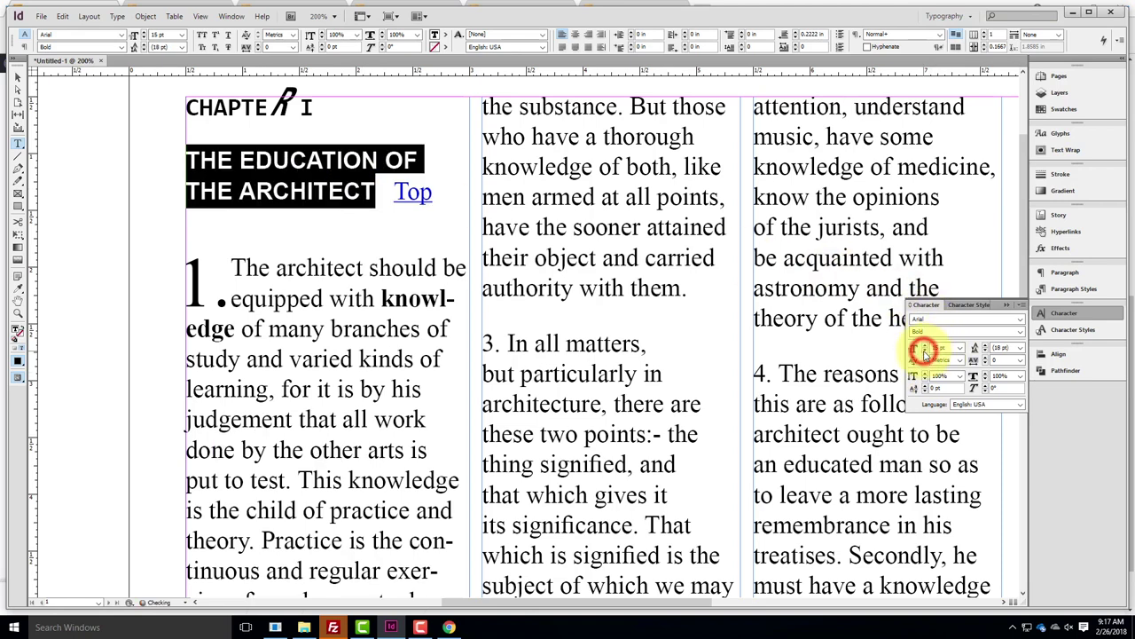
click(925, 352)
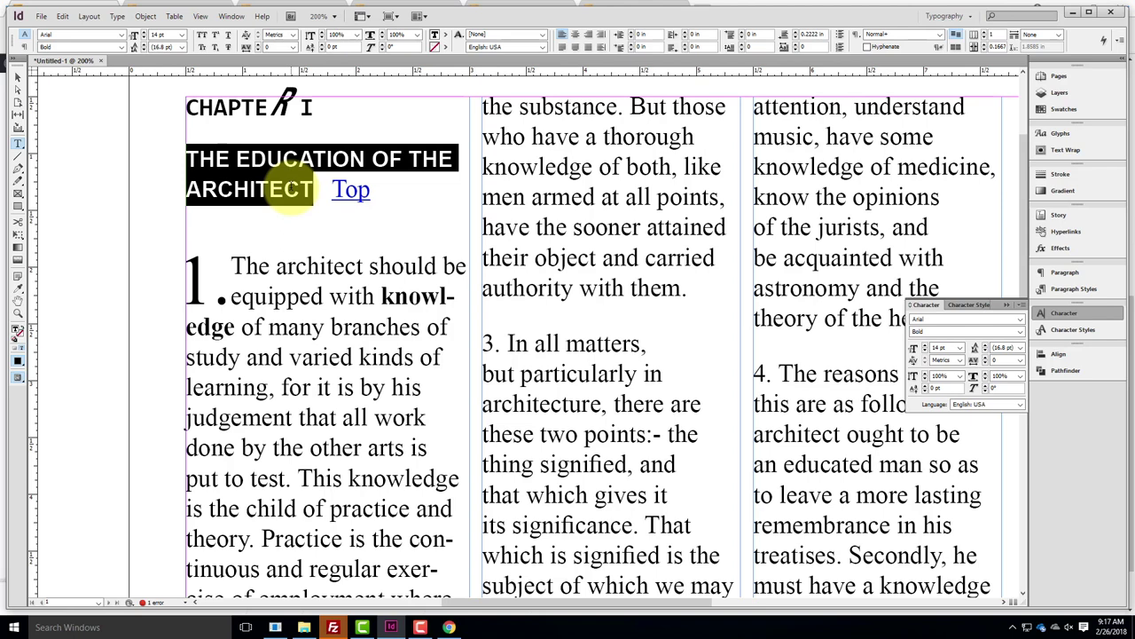
Create a character style from the formatted heading text, apply it to that text and name it Heading
click(1073, 330)
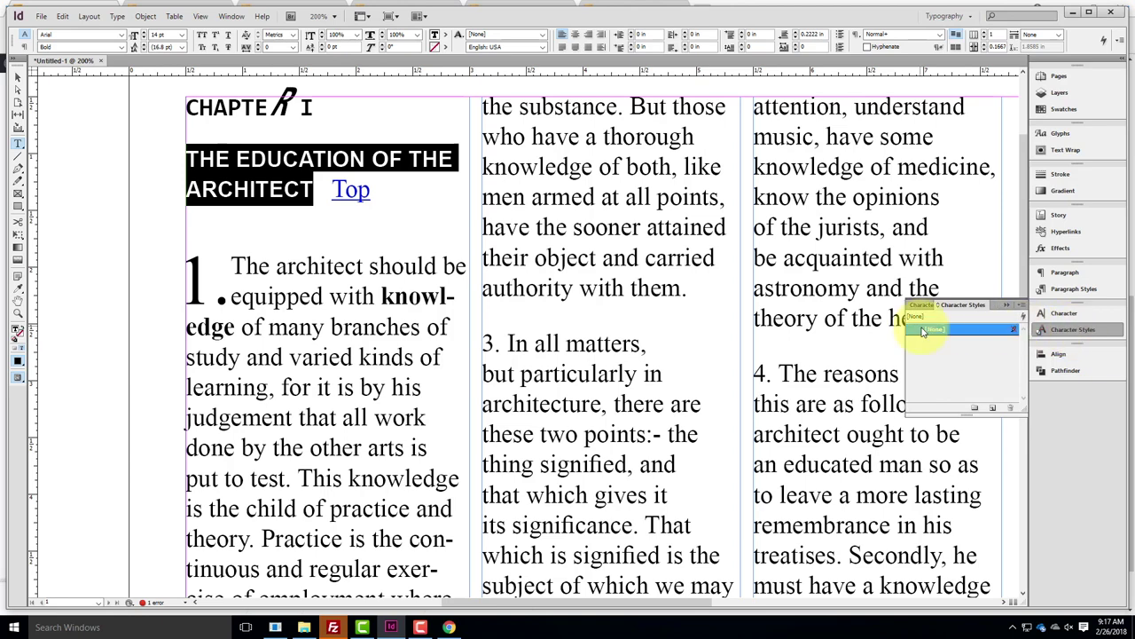
click(993, 410)
click(949, 341)
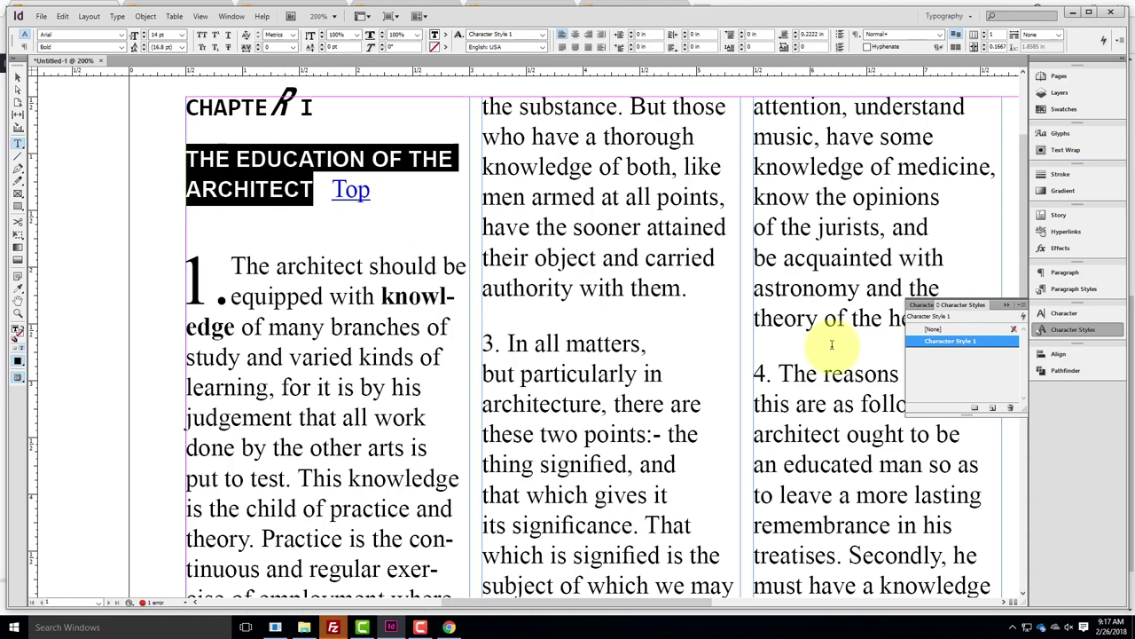
double_click(965, 341)
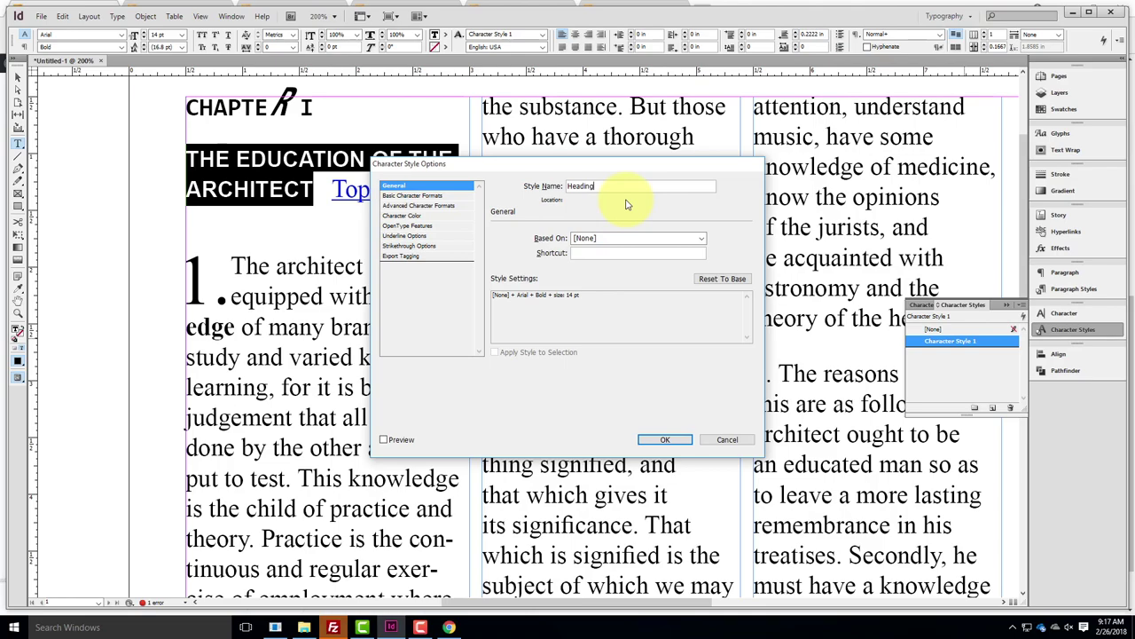
click(663, 439)
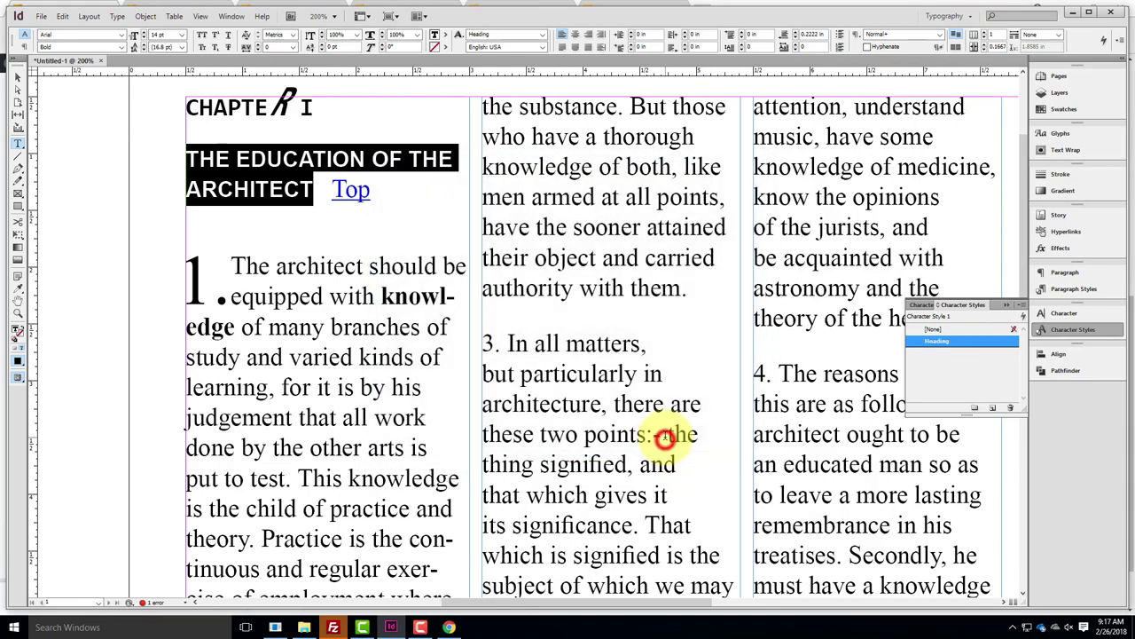
Apply the Heading character style to the opening words "3. In all matters, but particularly in architecture," of paragraph 3
scroll(585, 283, down, 15)
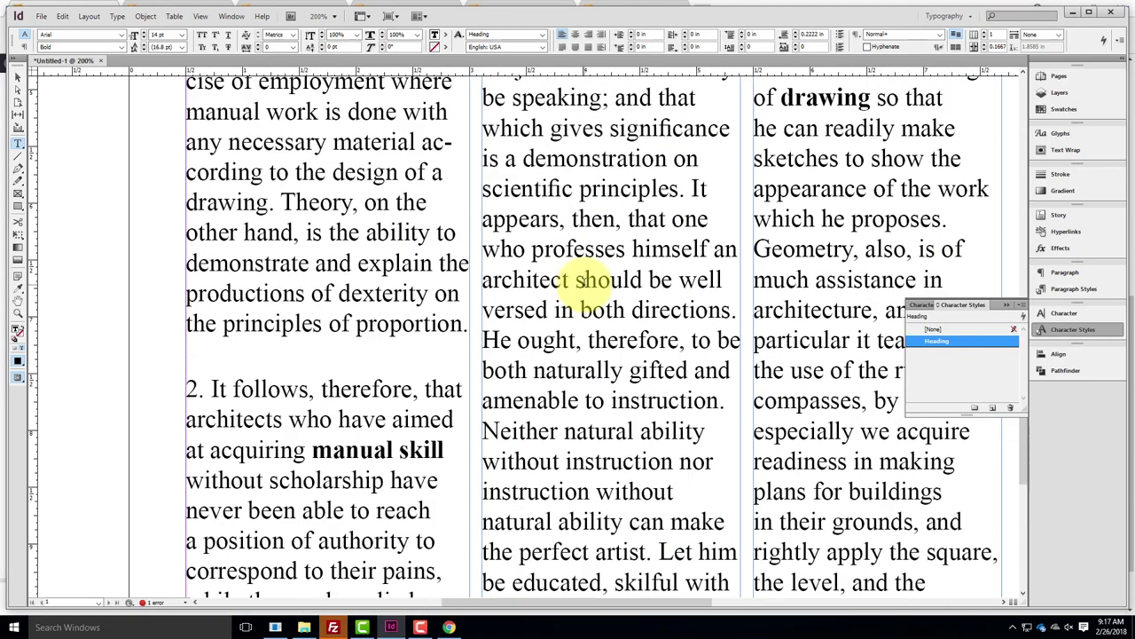
scroll(585, 284, up, 15)
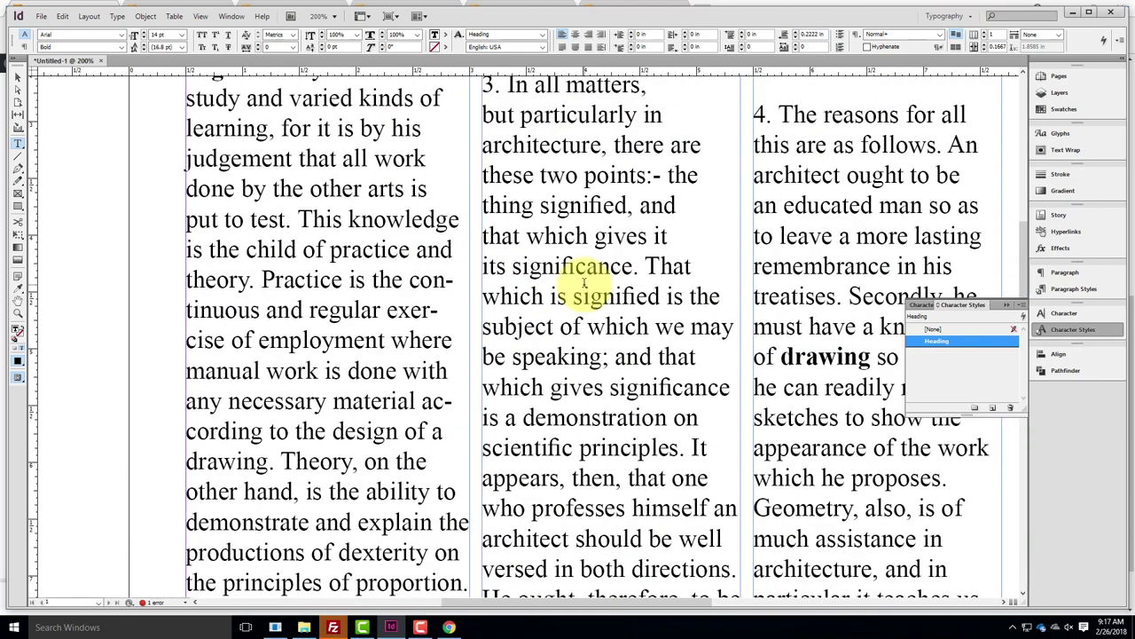
scroll(584, 284, down, 4)
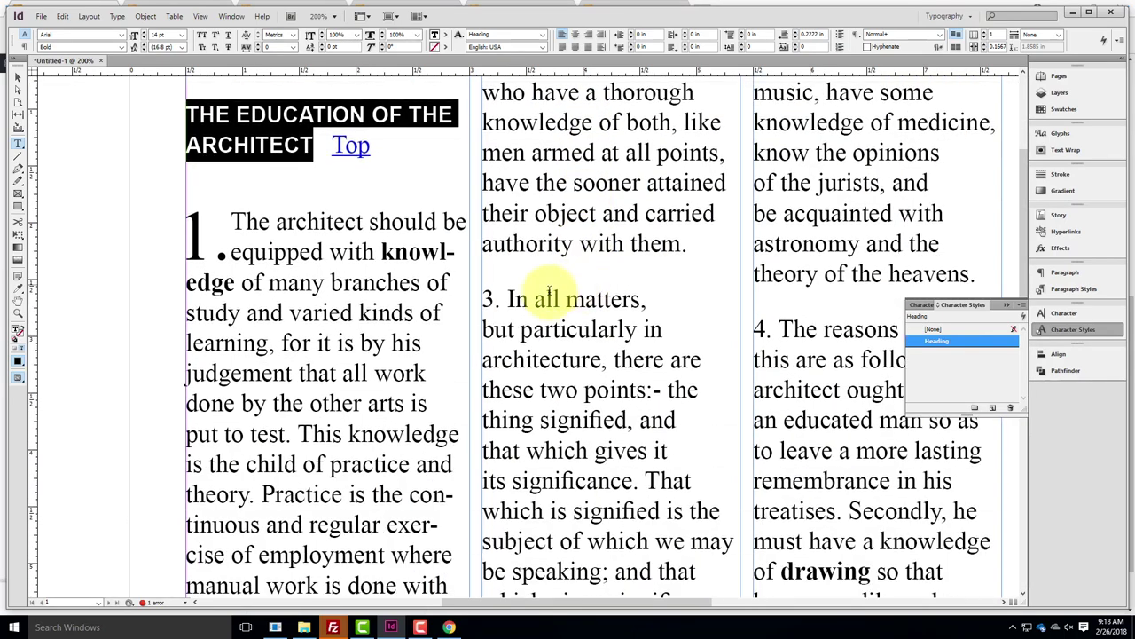
click(487, 299)
drag(487, 299, 603, 359)
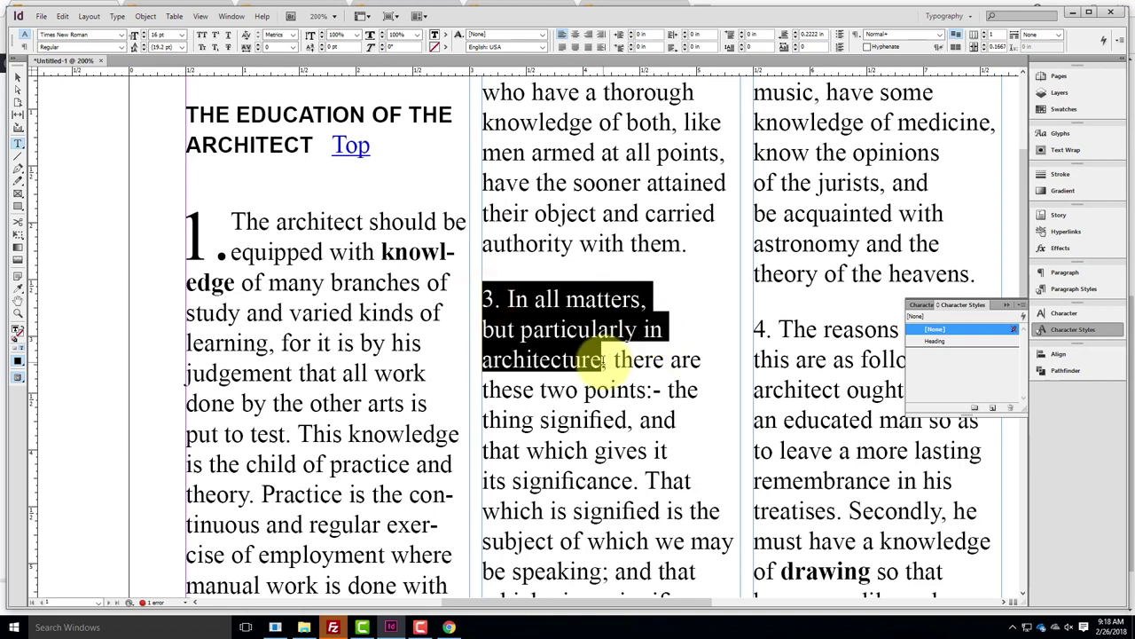
click(938, 342)
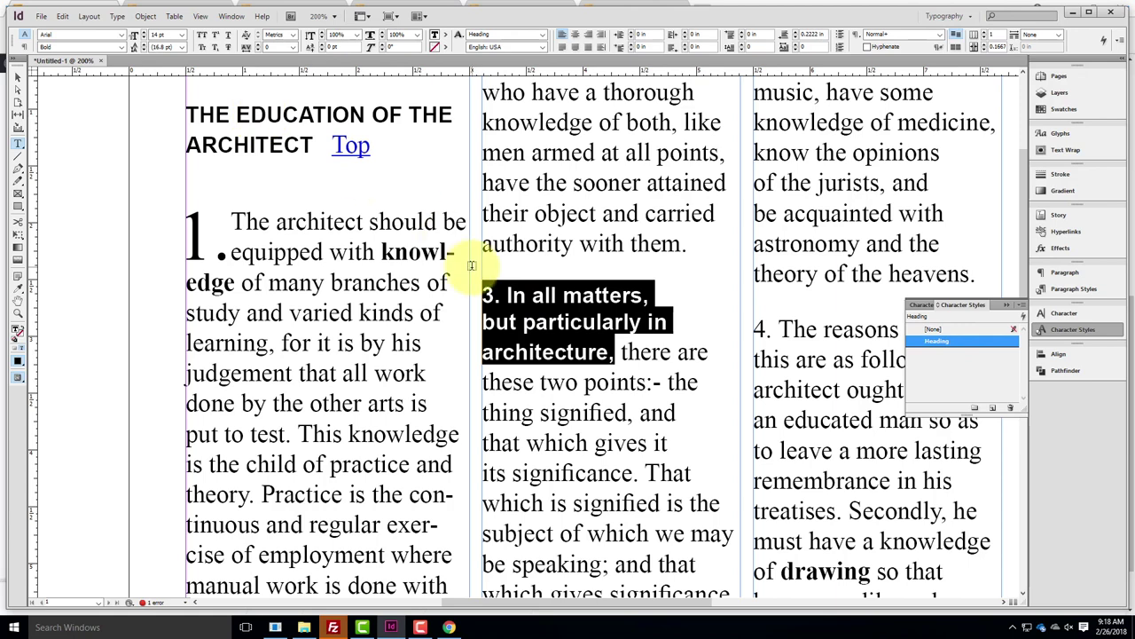
Apply the Heading character style to the CHAPTER I title line
scroll(477, 263, up, 3)
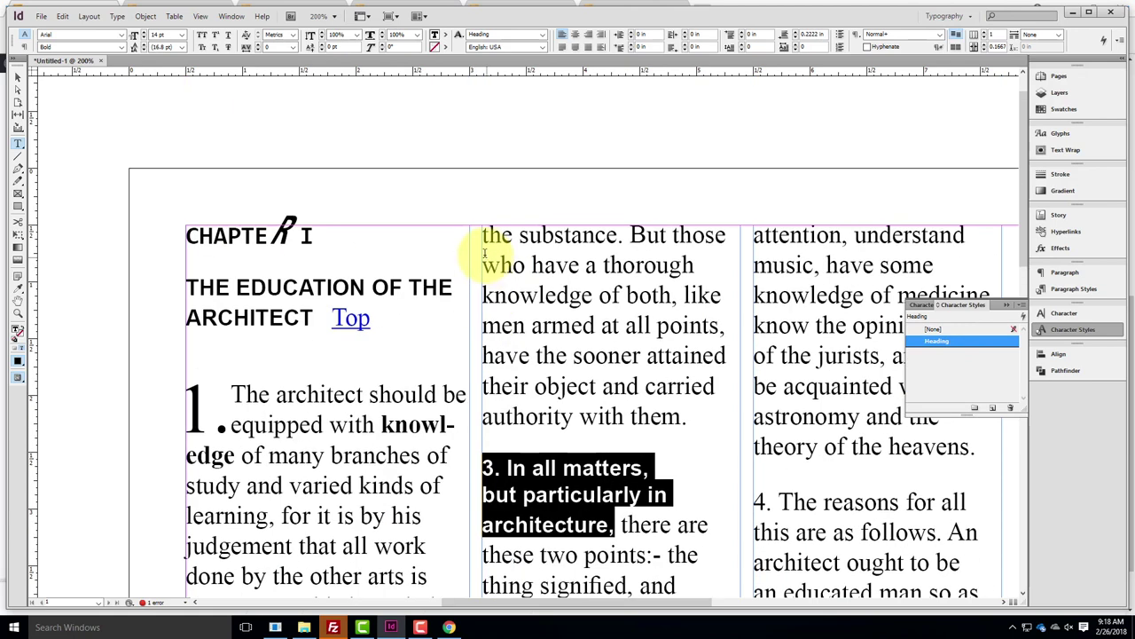
drag(332, 235, 188, 234)
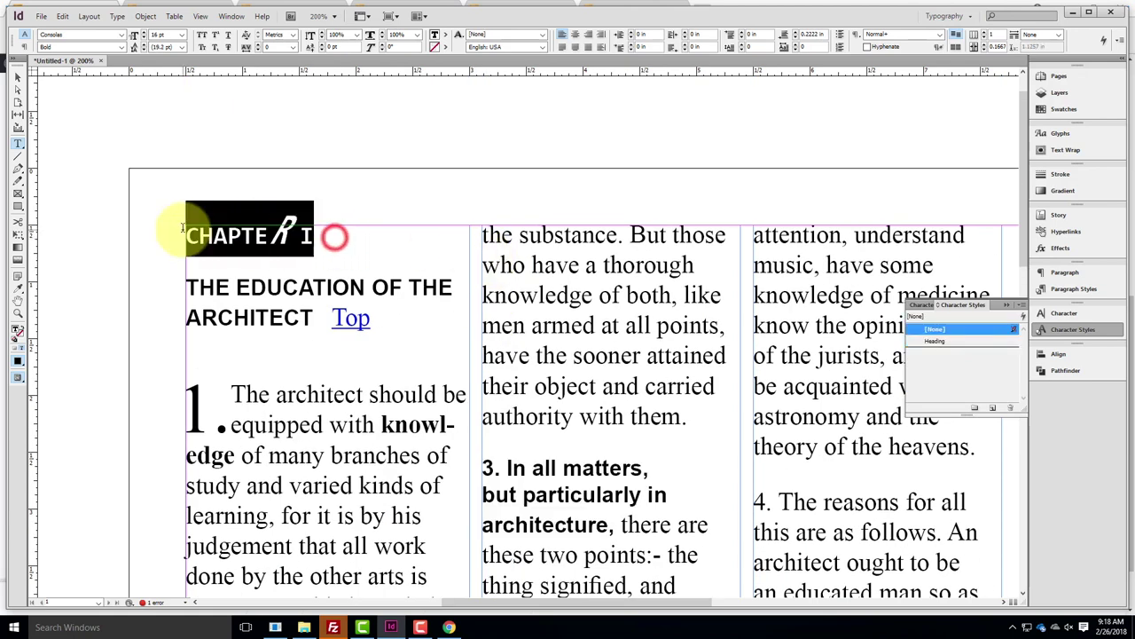
click(936, 341)
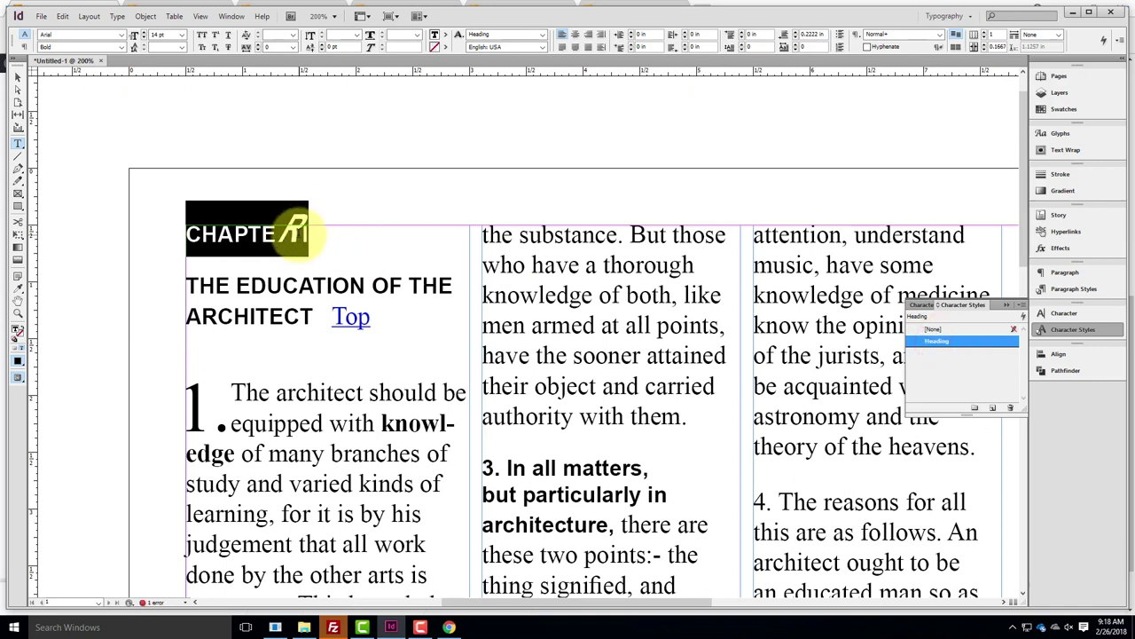
Try to reset the slanted R in the CHAPTER I title by clearing its character style and reapplying Heading
drag(275, 232, 298, 232)
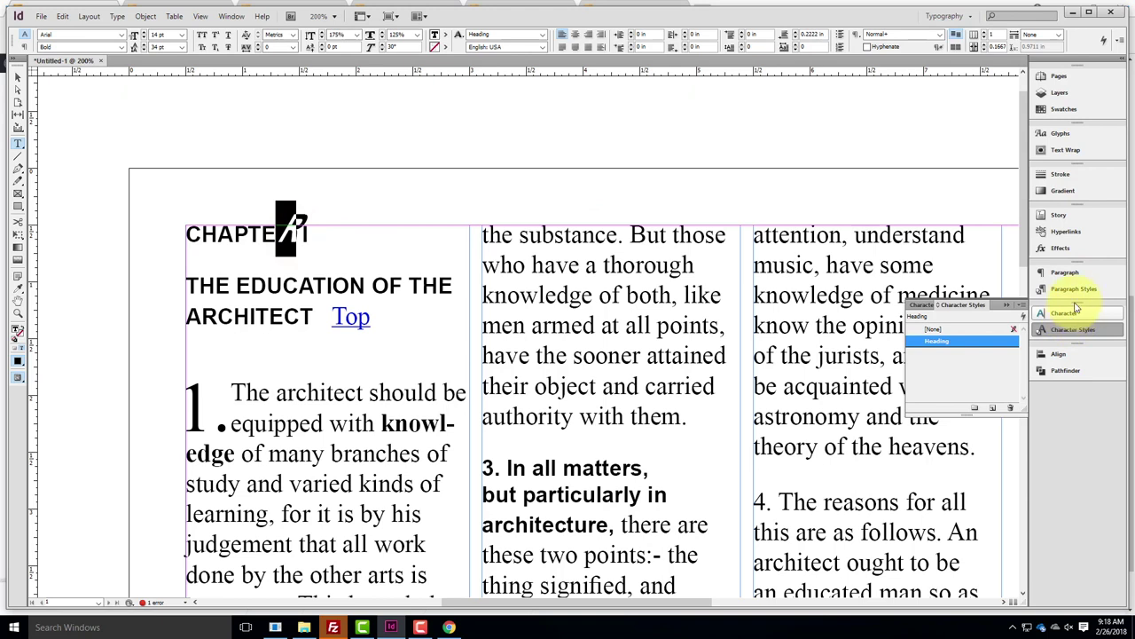
click(929, 330)
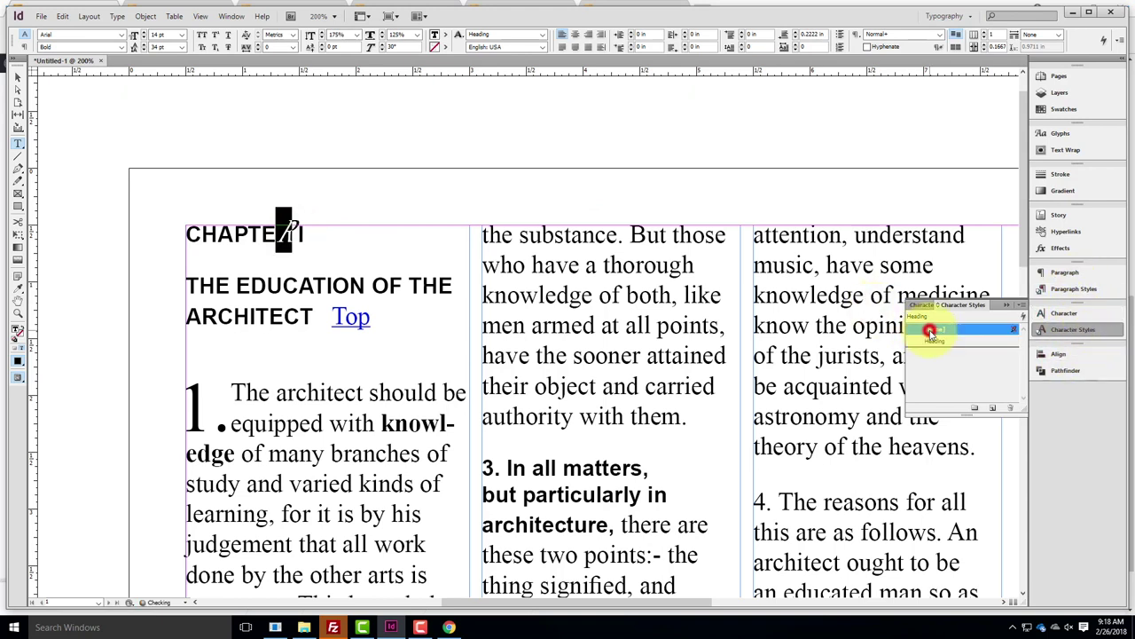
drag(320, 232, 202, 233)
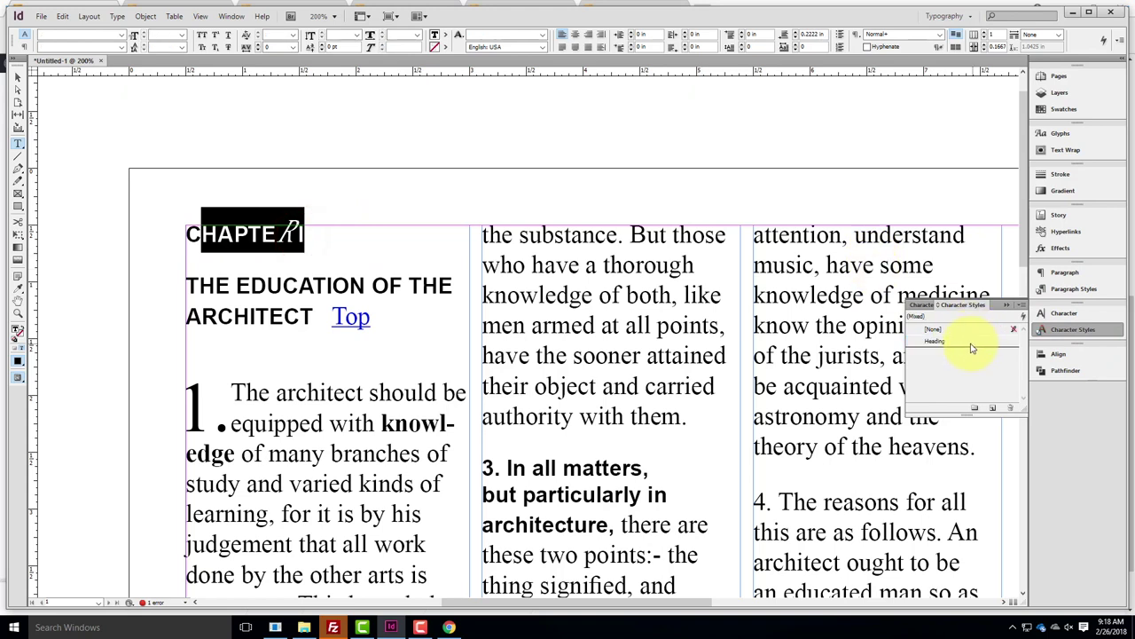
click(972, 341)
Retype the end of the title in matching capitals so it reads CHAPTER I, deleting the leftover letters including the slanted R
click(276, 231)
click(263, 233)
text(er)
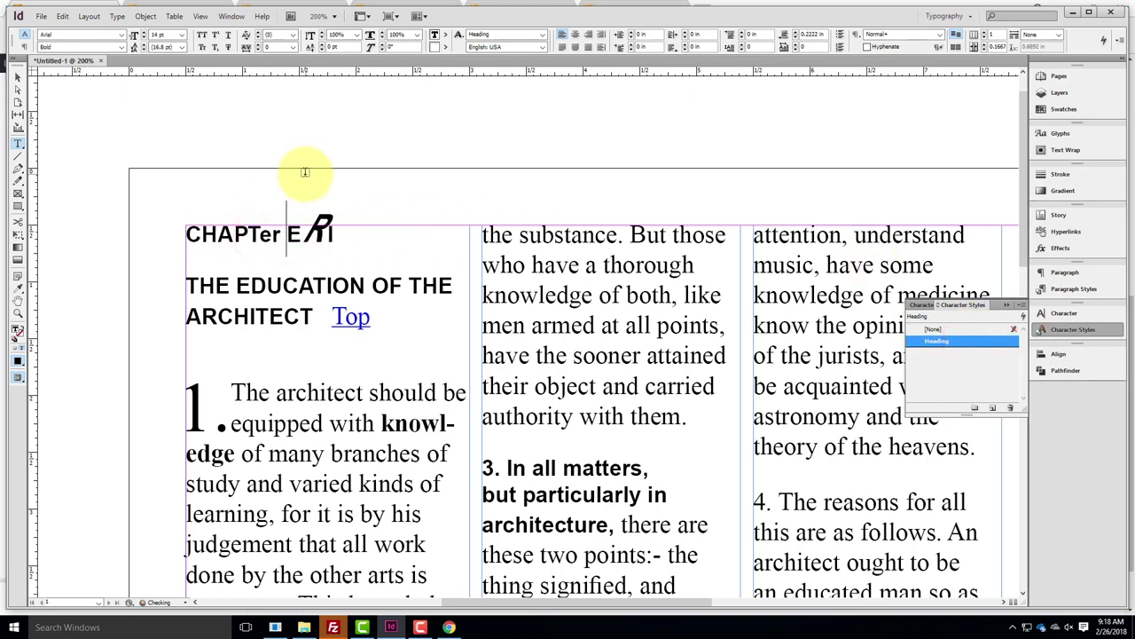
key(BackSpace)
key(BackSpace)
key(Caps_Lock)
text(ER)
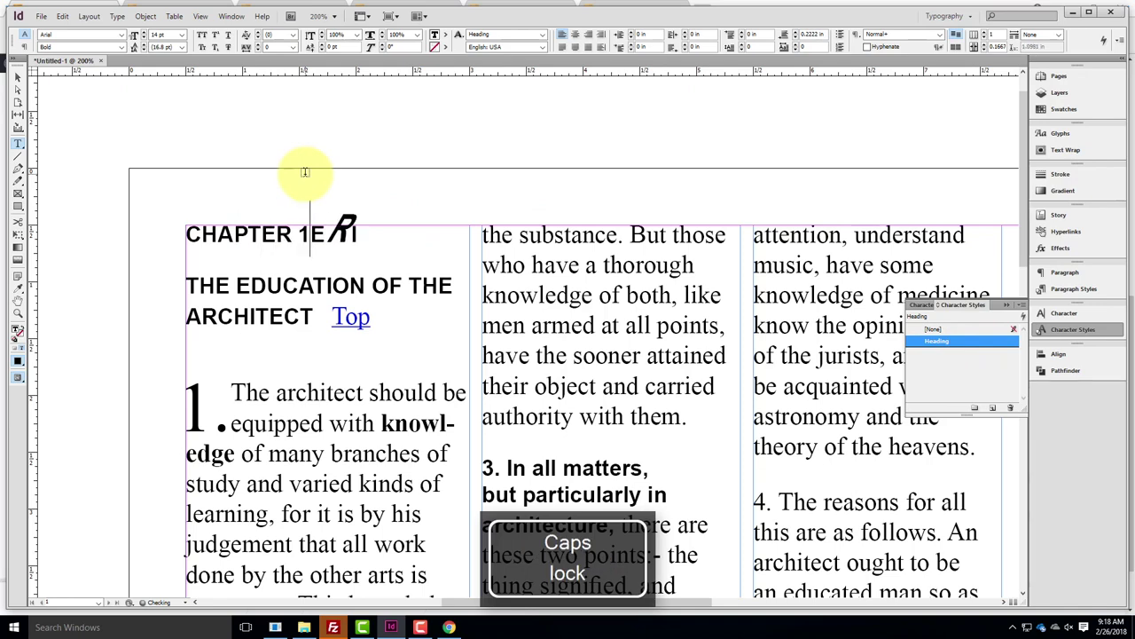
key(shift+Right)
key(shift+Right)
key(shift+Right)
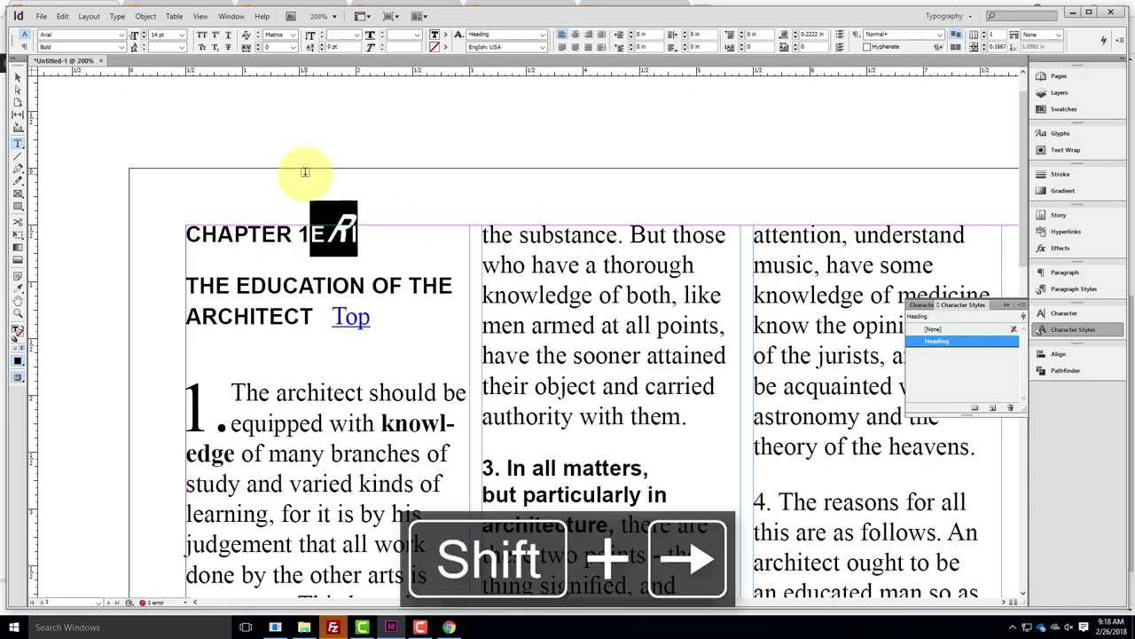
key(BackSpace)
key(shift+Left)
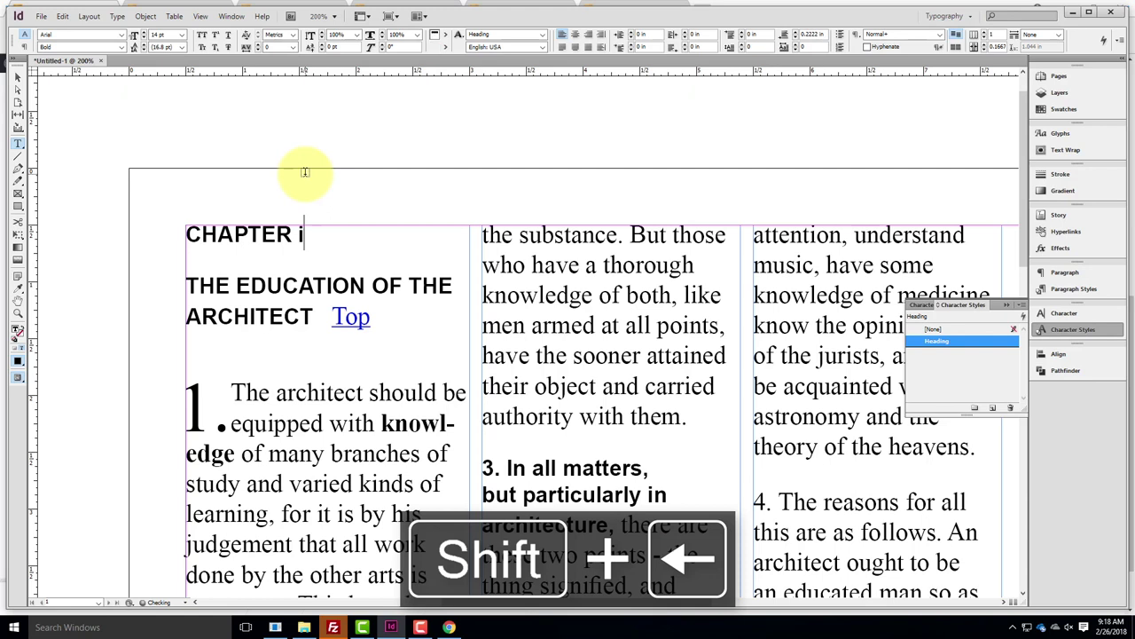
key(BackSpace)
key(Caps_Lock)
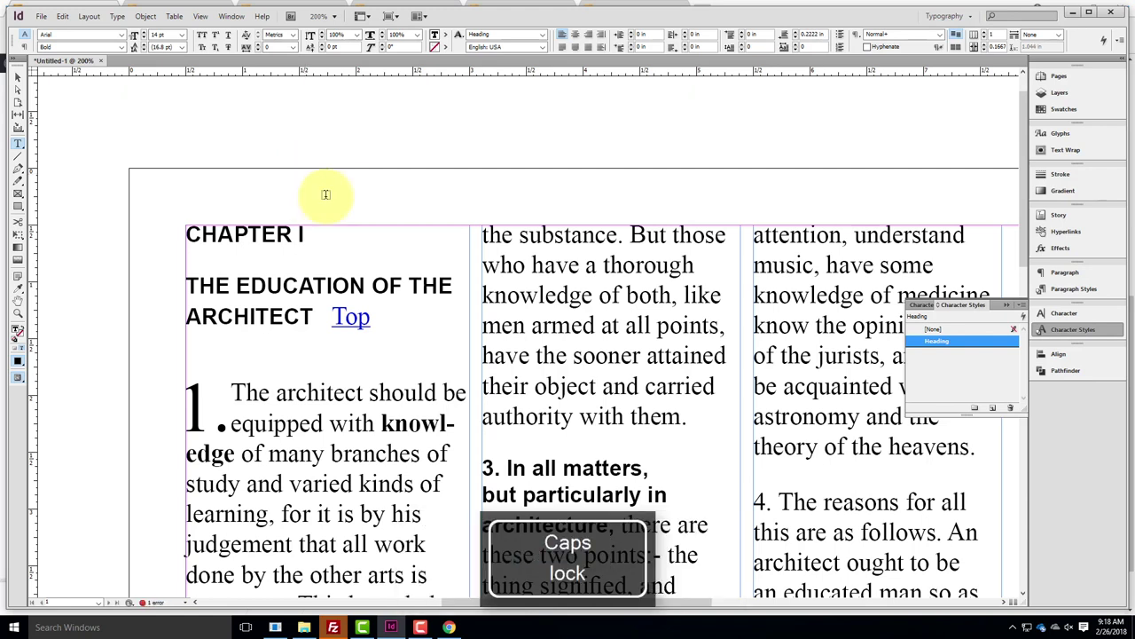
Change the font family of the Heading character style to Garamond
click(331, 232)
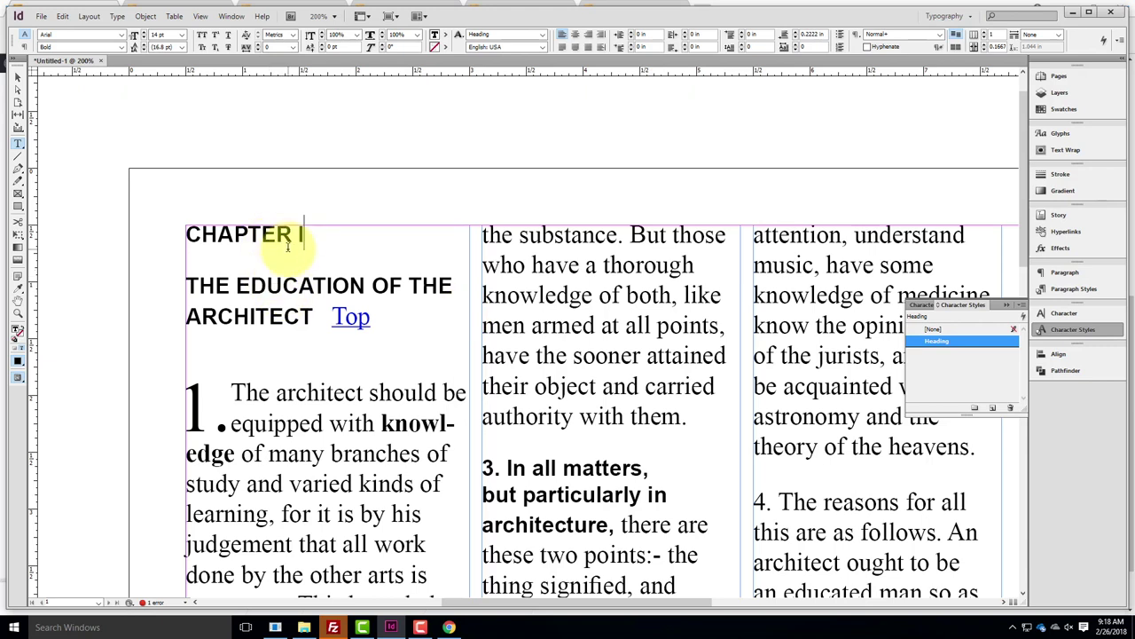
double_click(958, 342)
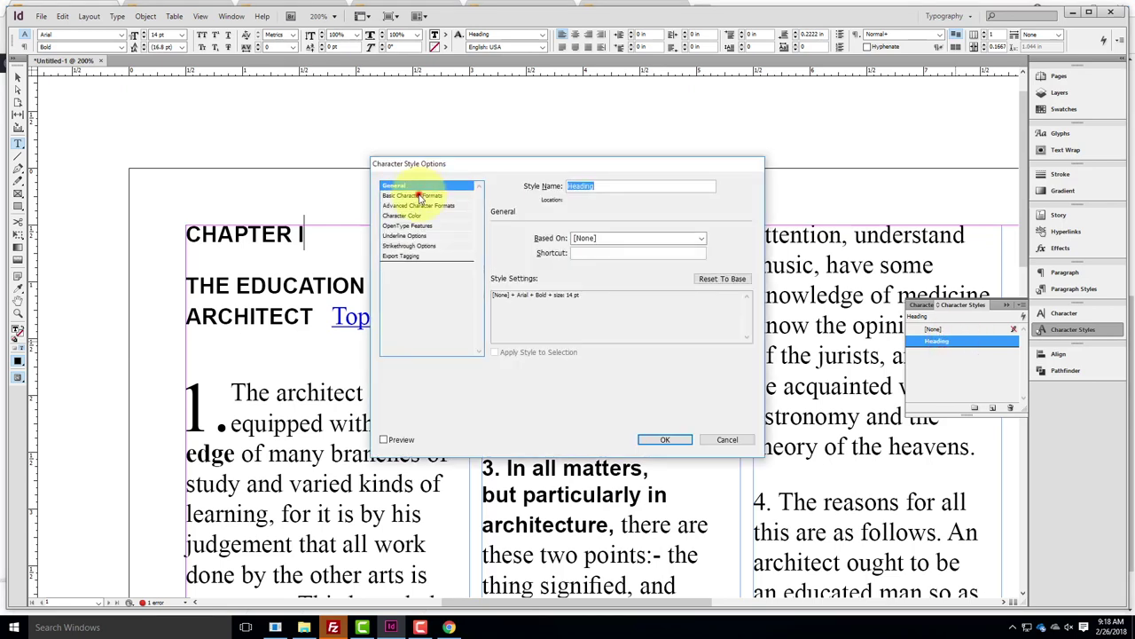
click(420, 196)
click(572, 245)
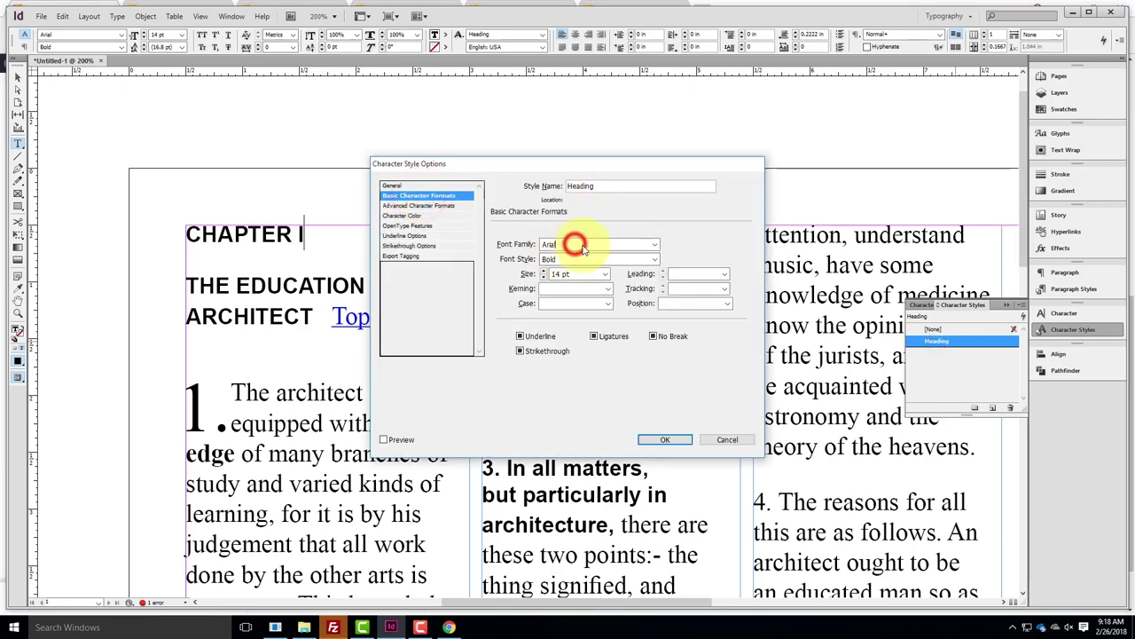
click(652, 246)
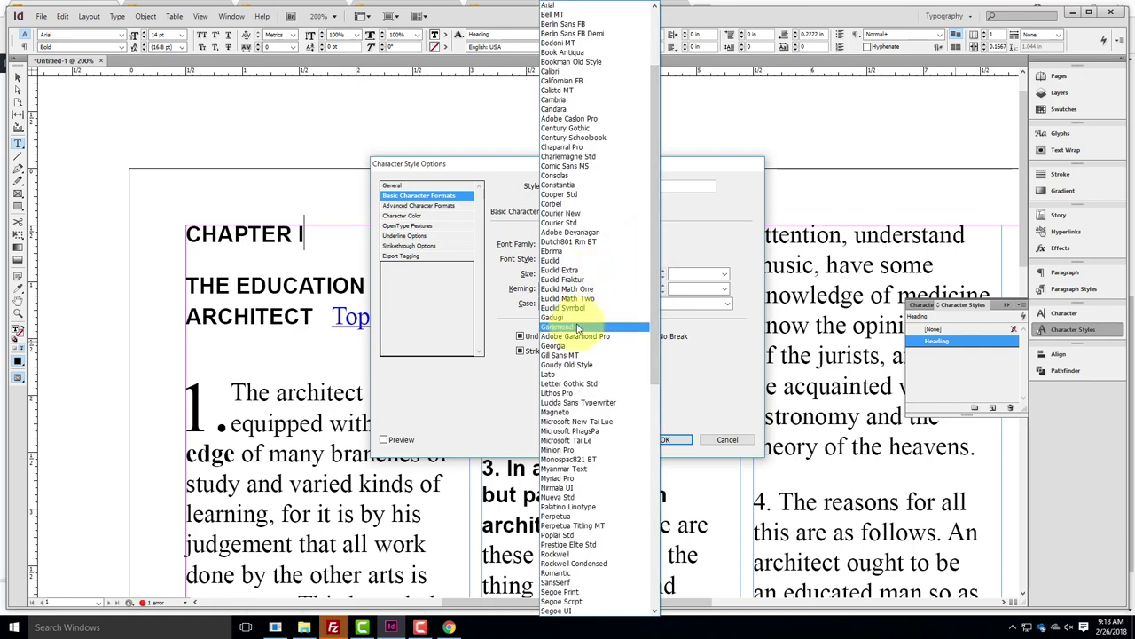
click(576, 328)
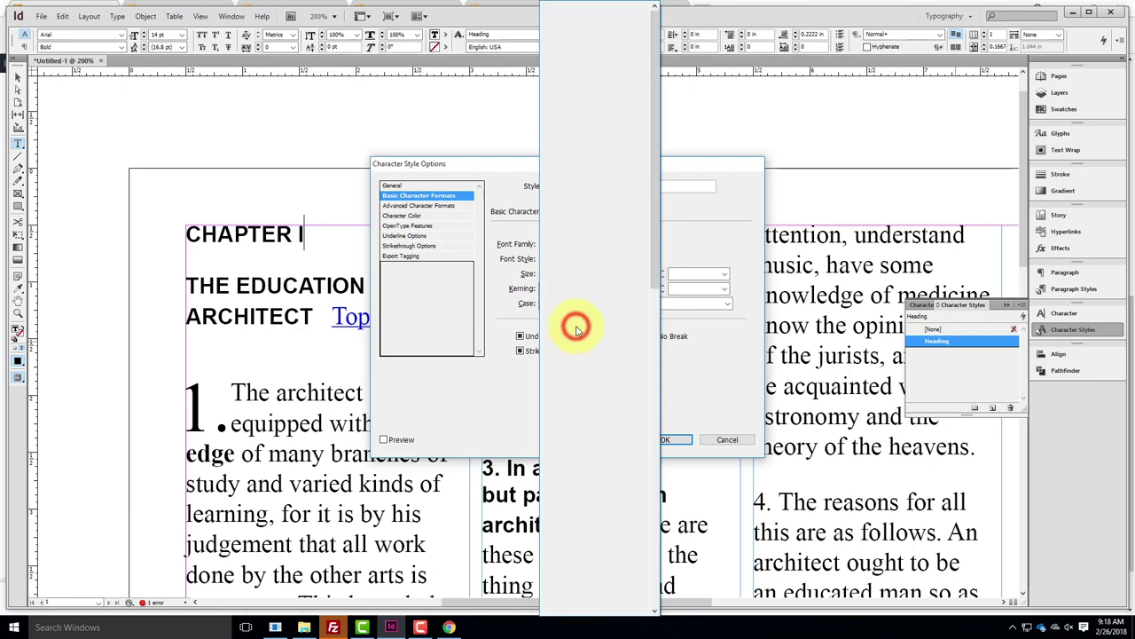
click(672, 437)
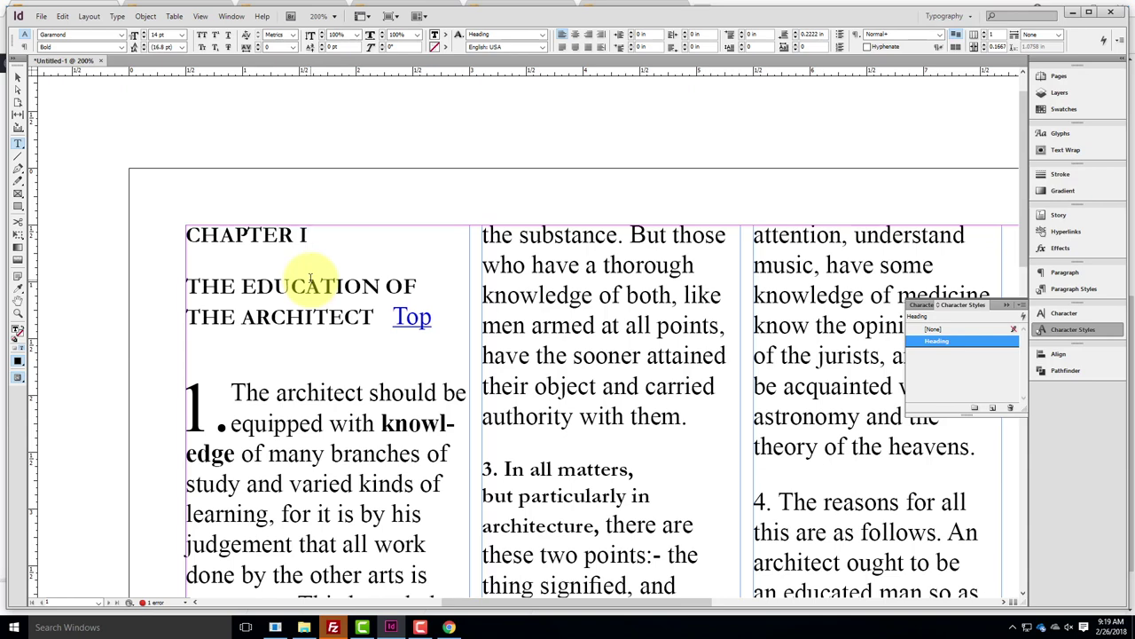
Create a paragraph style from the drop-cap formatting of paragraph 1, apply it there and name it Drop Cap 1
scroll(421, 234, down, 3)
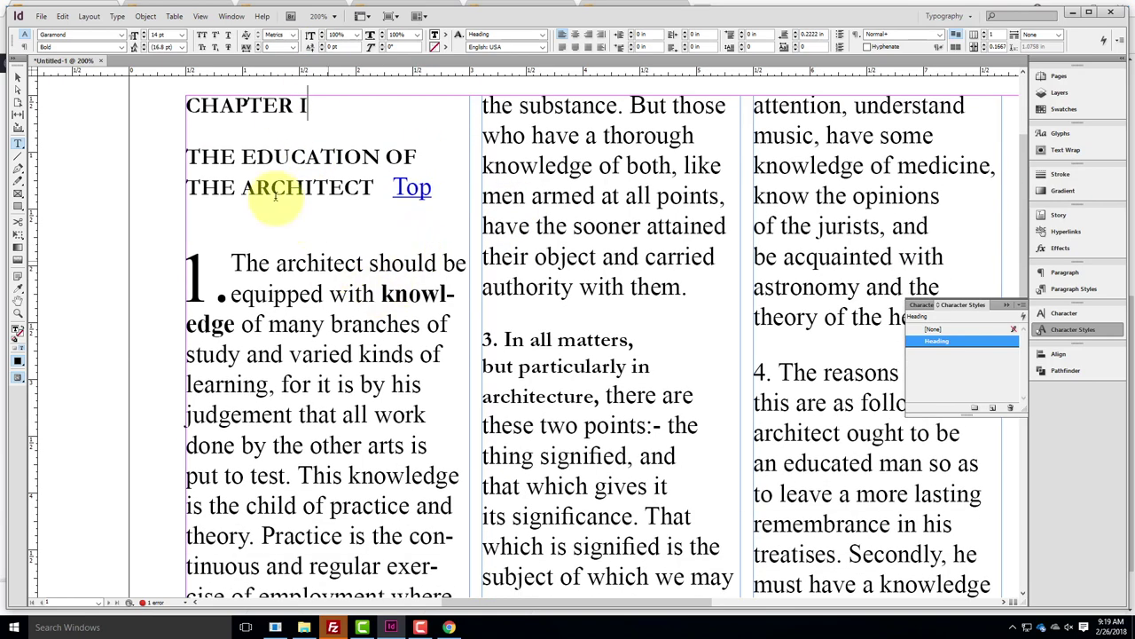
click(301, 263)
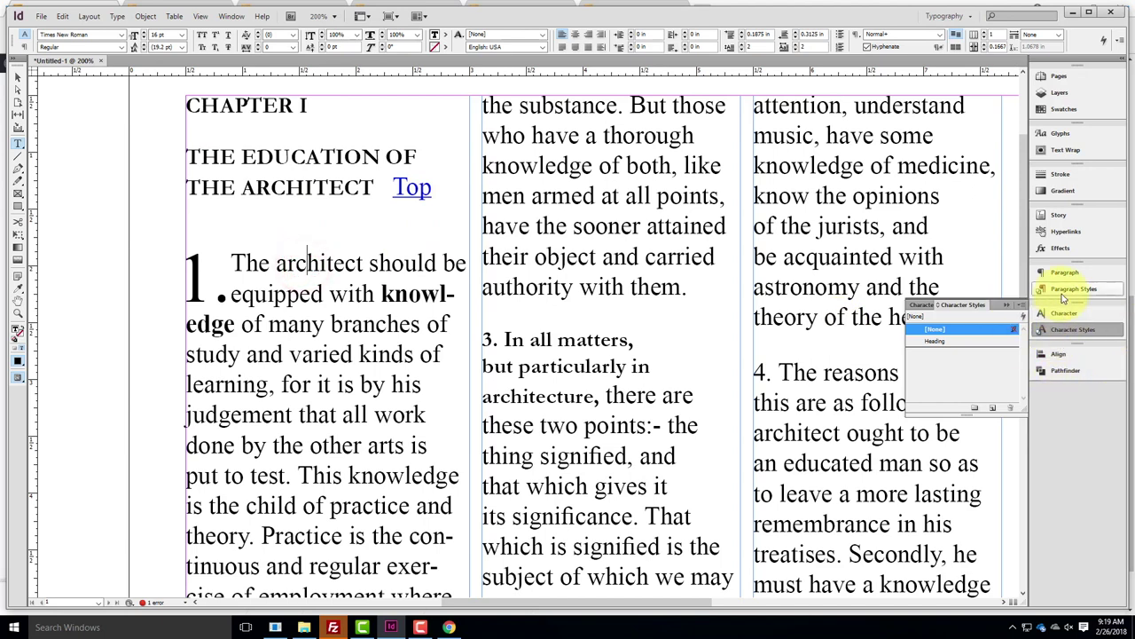
click(236, 262)
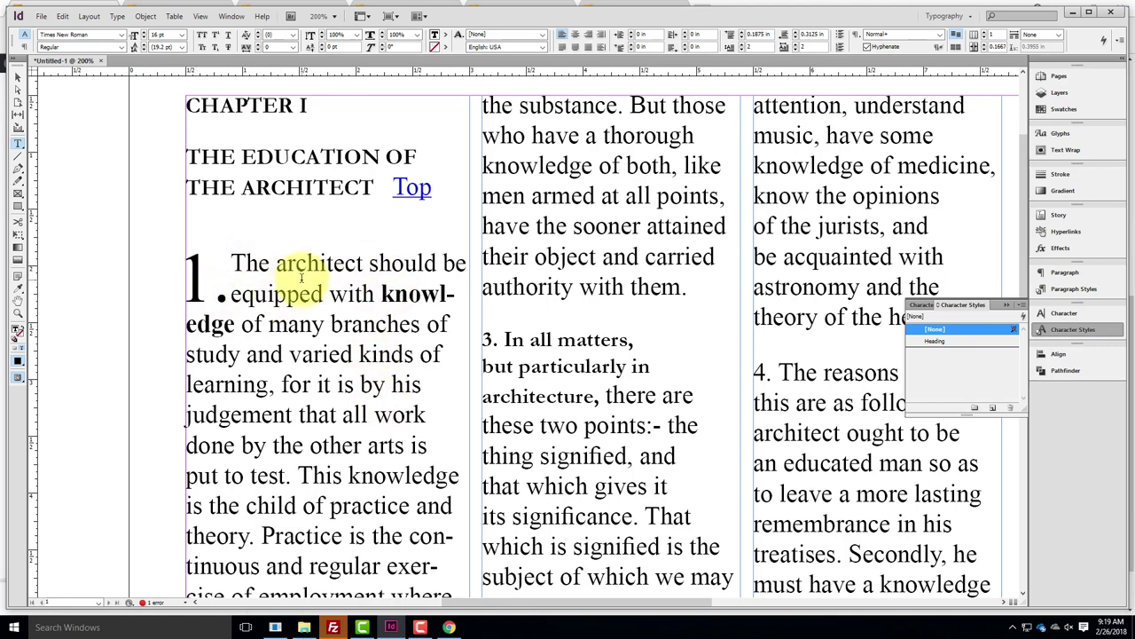
click(267, 264)
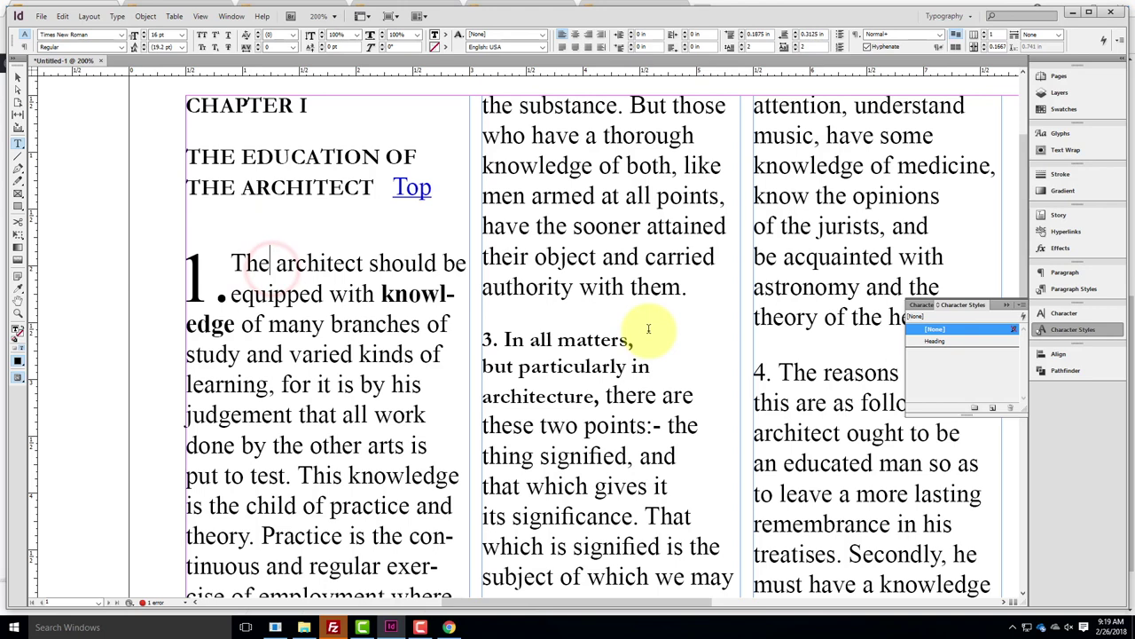
click(1065, 290)
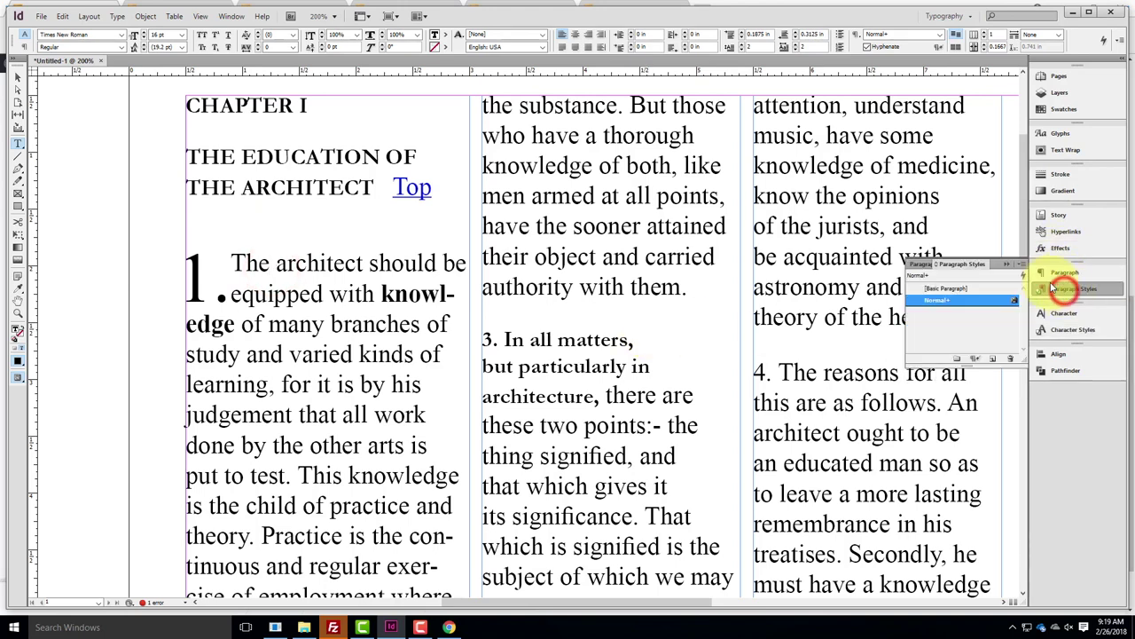
click(992, 358)
click(945, 312)
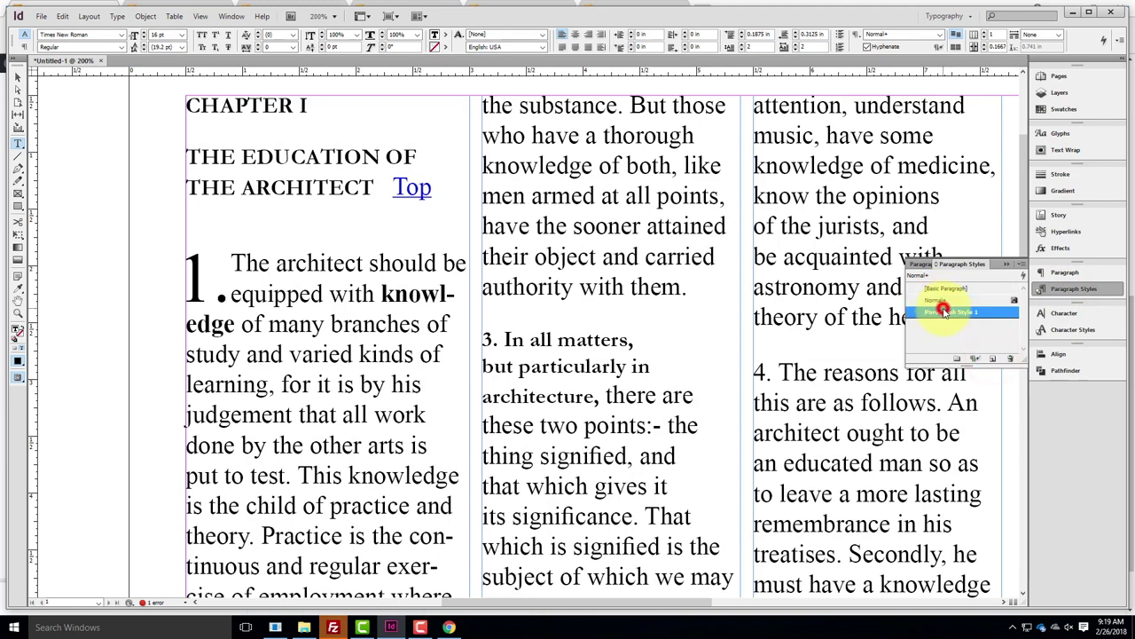
click(958, 313)
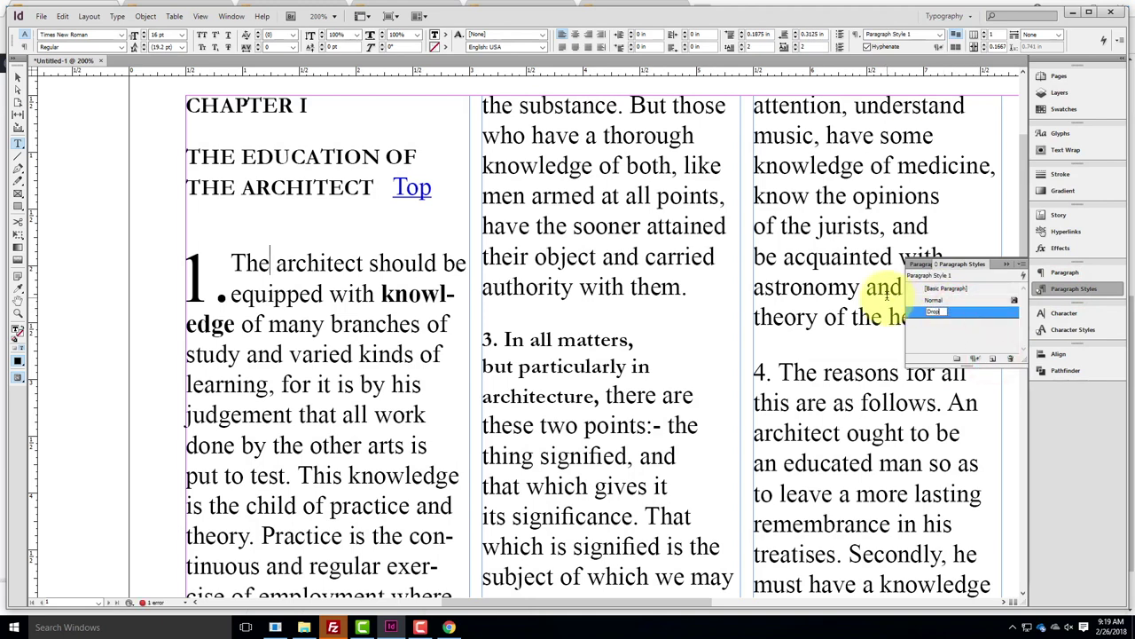
text(Drop Cap 1)
click(943, 329)
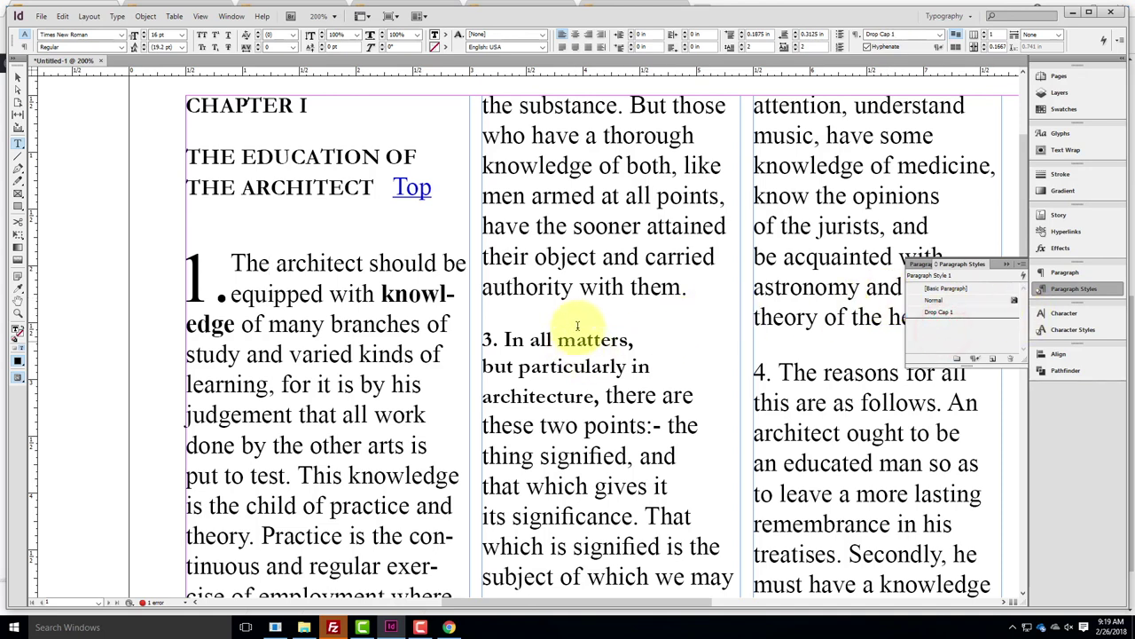
Apply the Drop Cap 1 paragraph style to paragraph 3
click(535, 256)
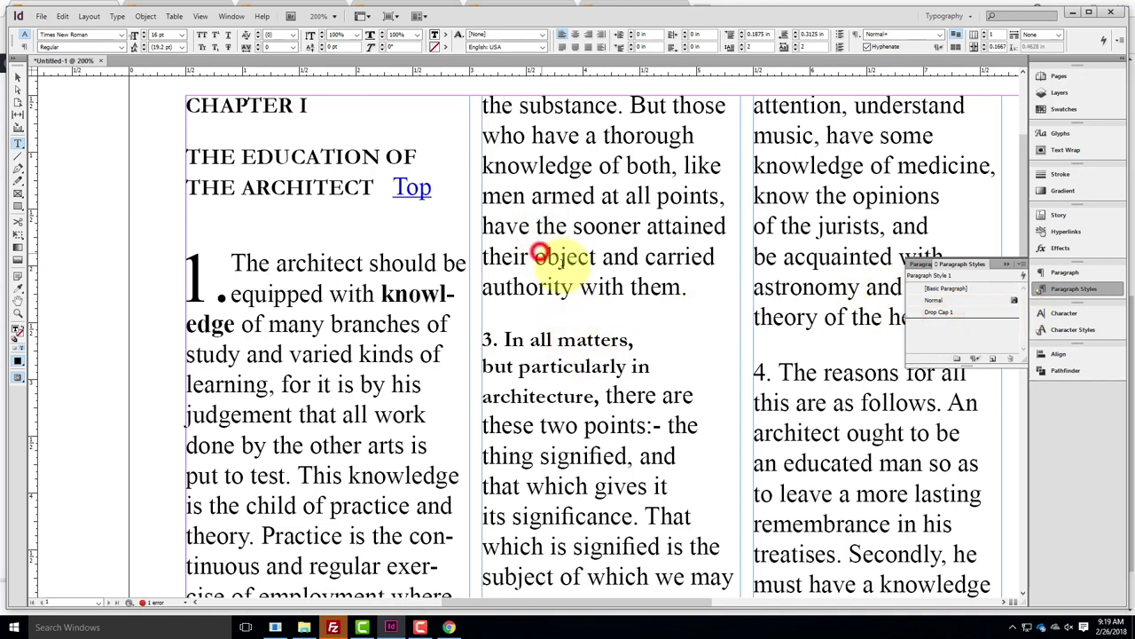
click(561, 365)
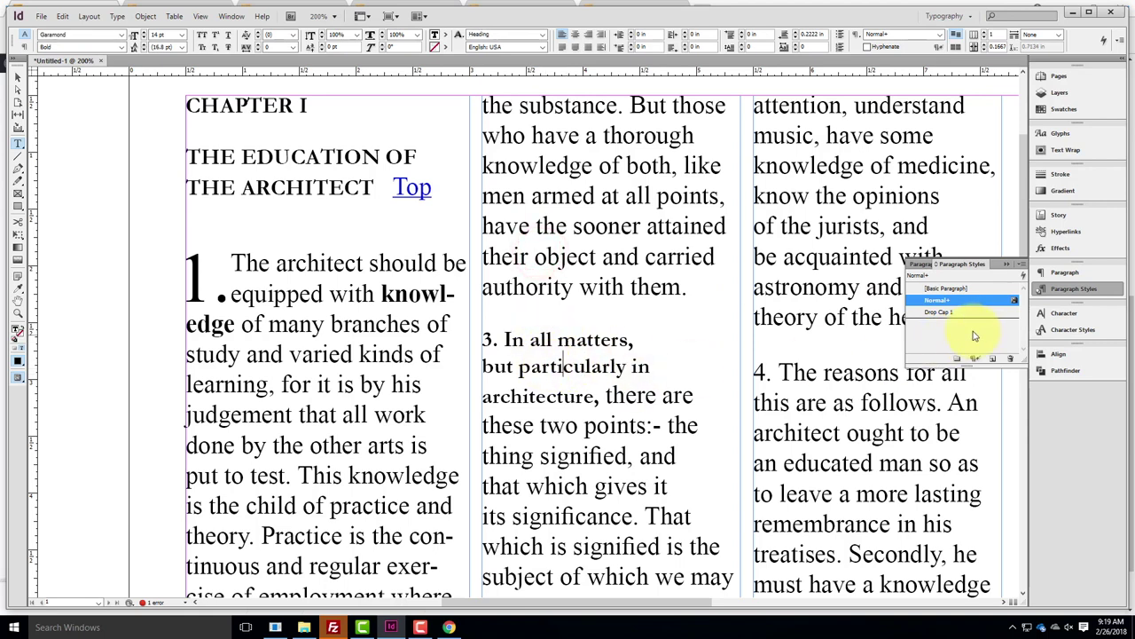
click(940, 312)
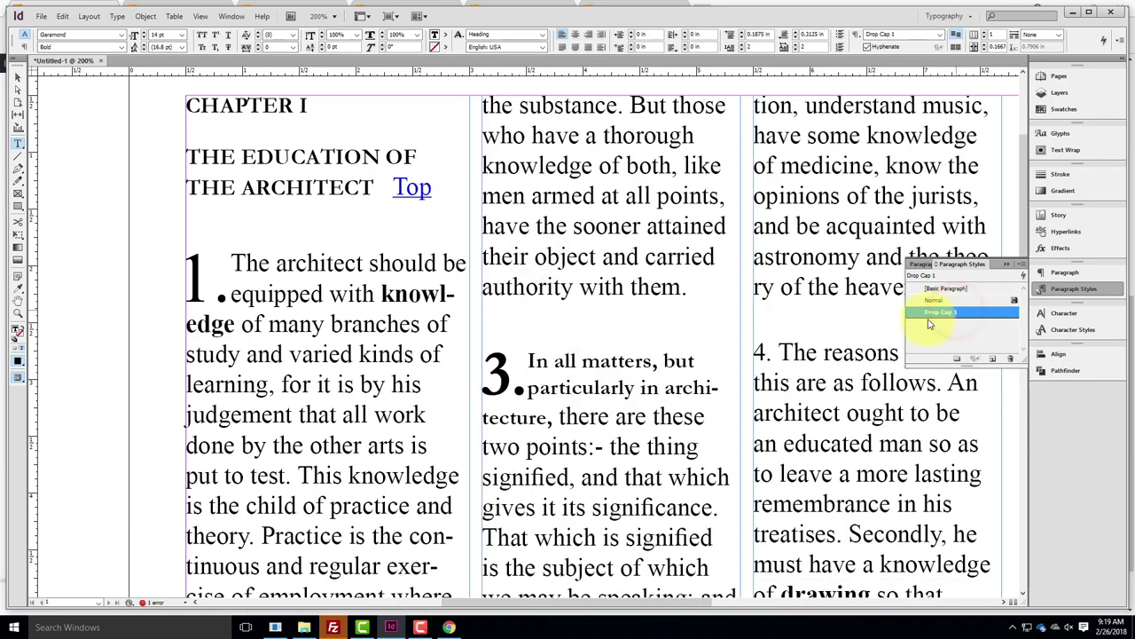
Apply the Drop Cap 1 paragraph style to paragraphs 2 and 4
scroll(456, 284, down, 2)
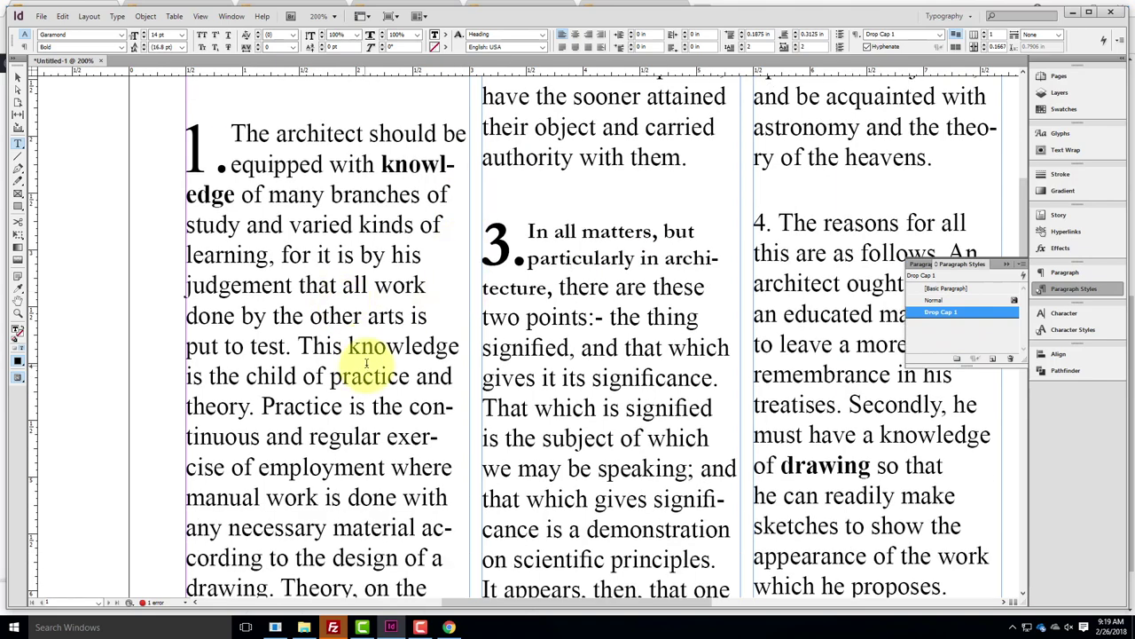
scroll(519, 293, down, 2)
scroll(598, 253, down, 3)
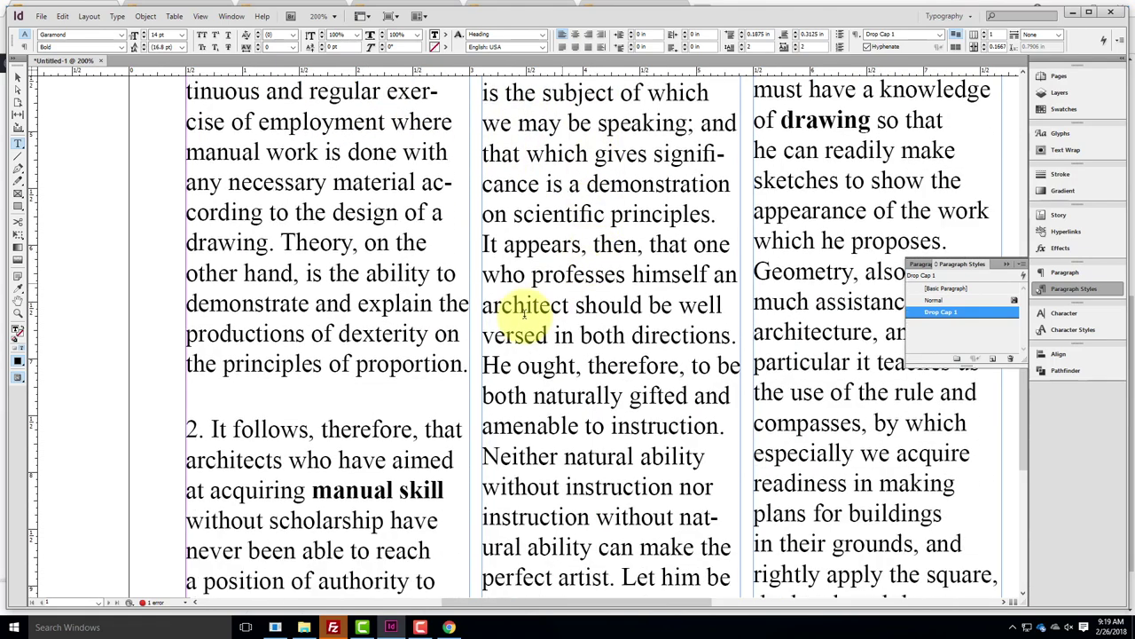
click(361, 435)
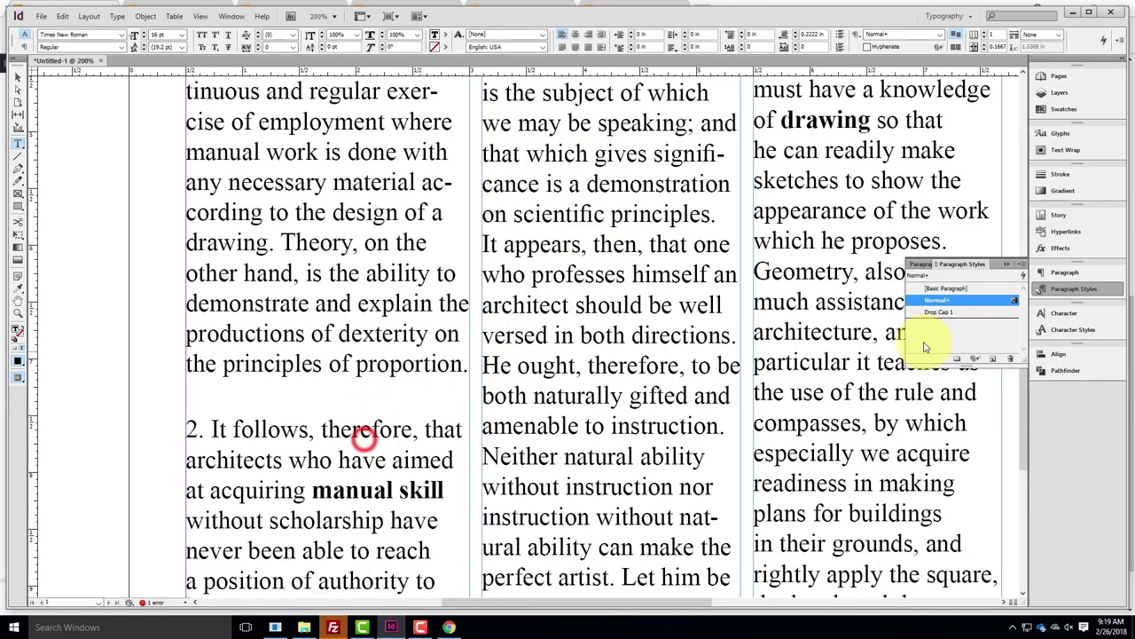
click(971, 310)
scroll(671, 414, up, 6)
click(876, 436)
click(958, 308)
Set the font of the "3." drop cap to CommercialScript BT
scroll(558, 332, down, 2)
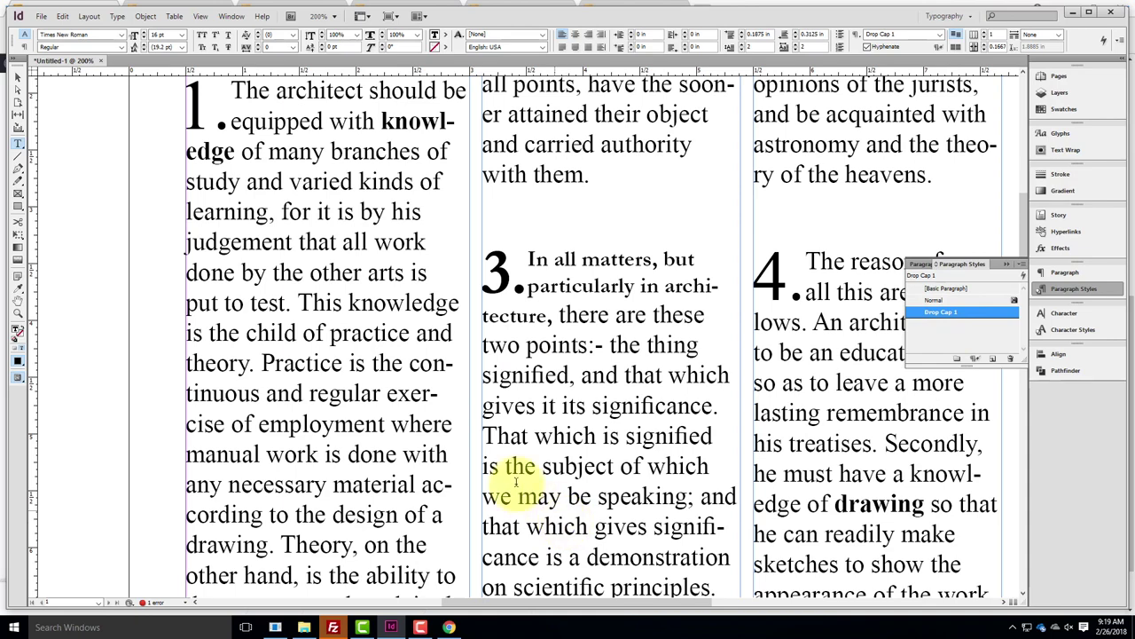
scroll(434, 425, down, 2)
scroll(427, 410, up, 3)
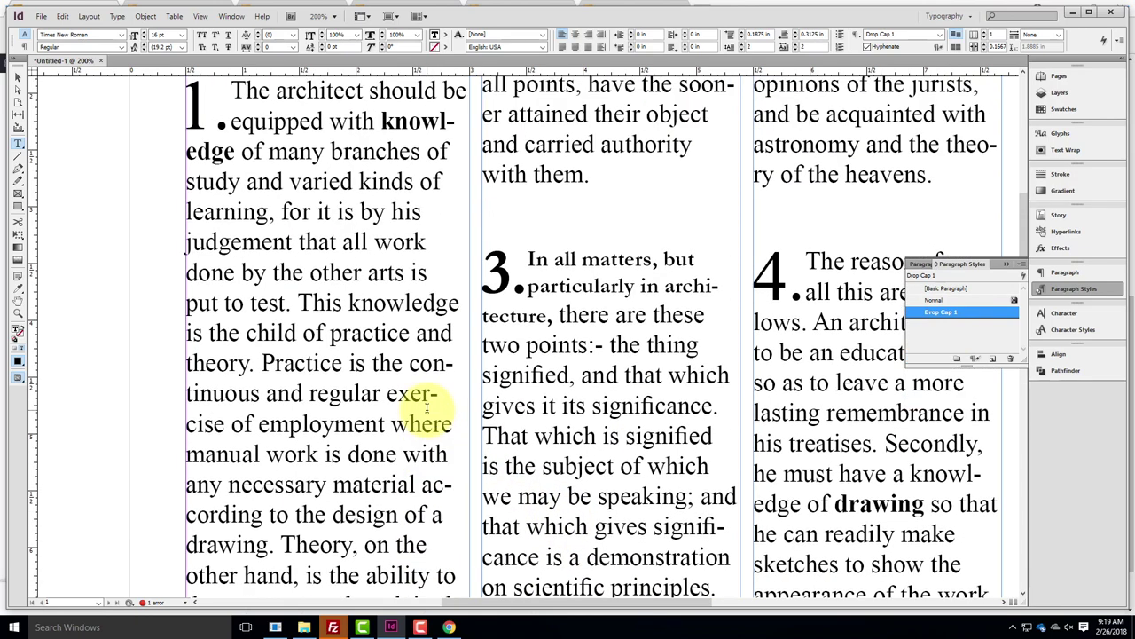
click(480, 362)
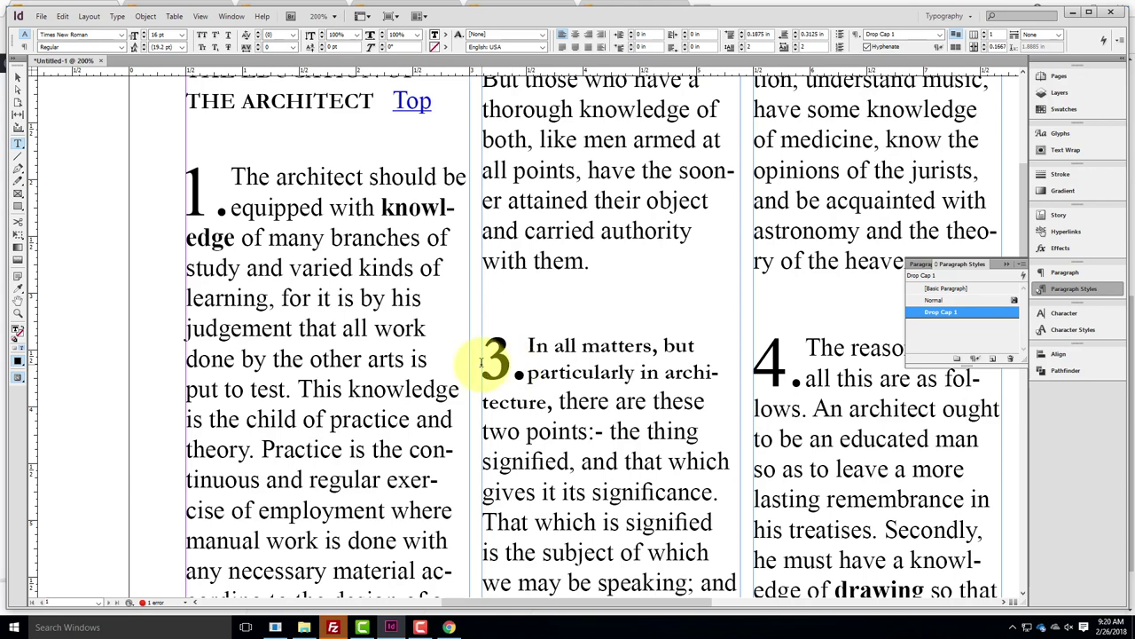
double_click(484, 362)
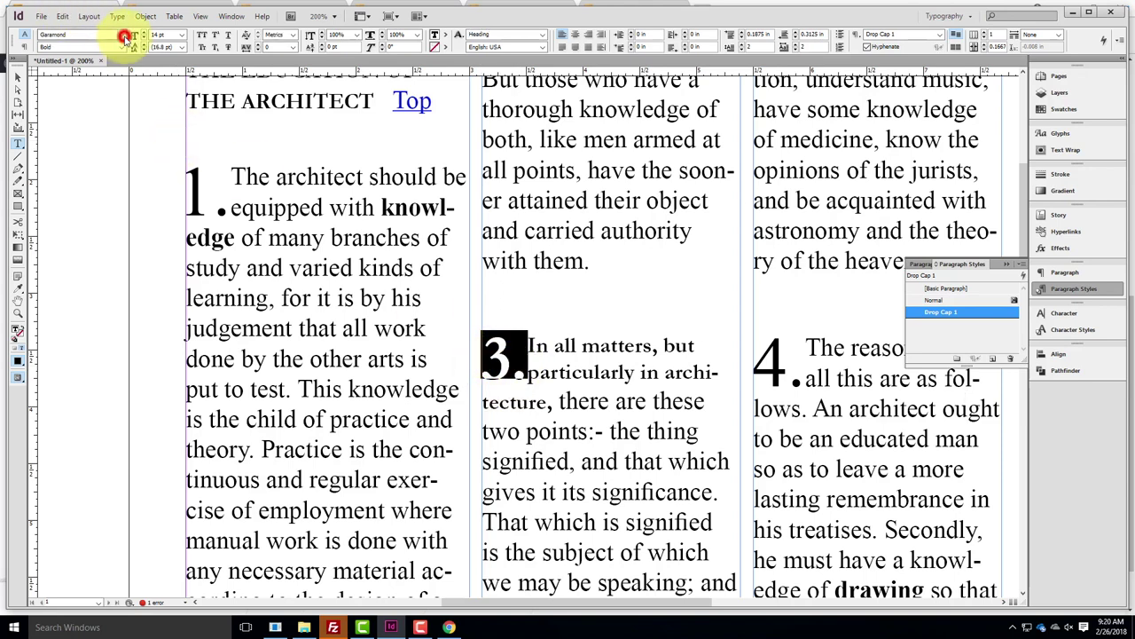
click(125, 37)
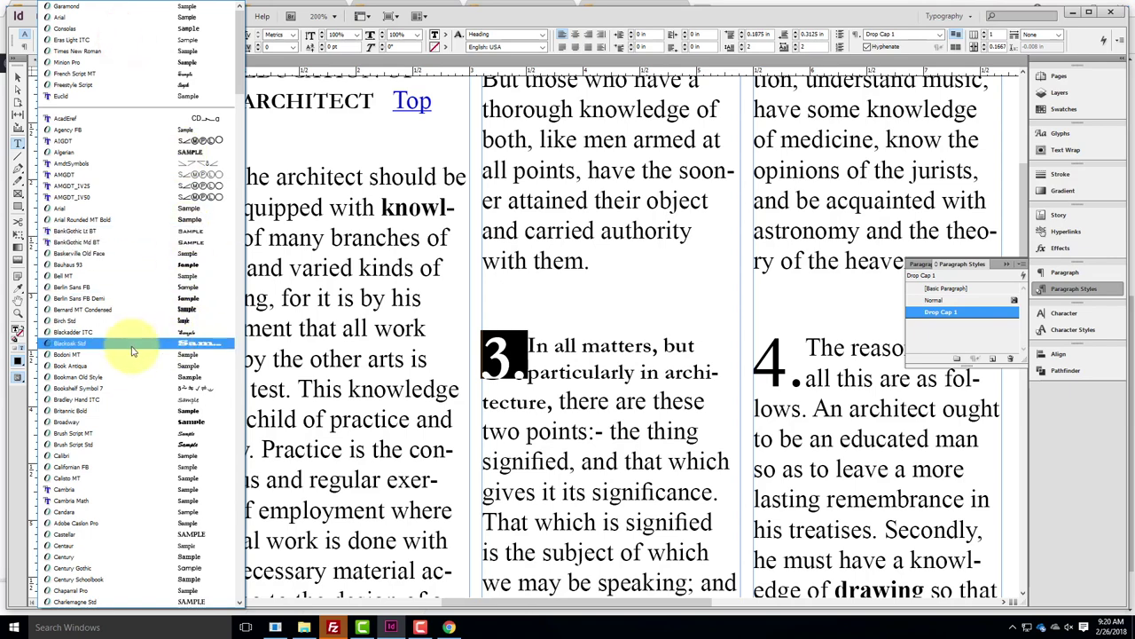
scroll(131, 351, down, 12)
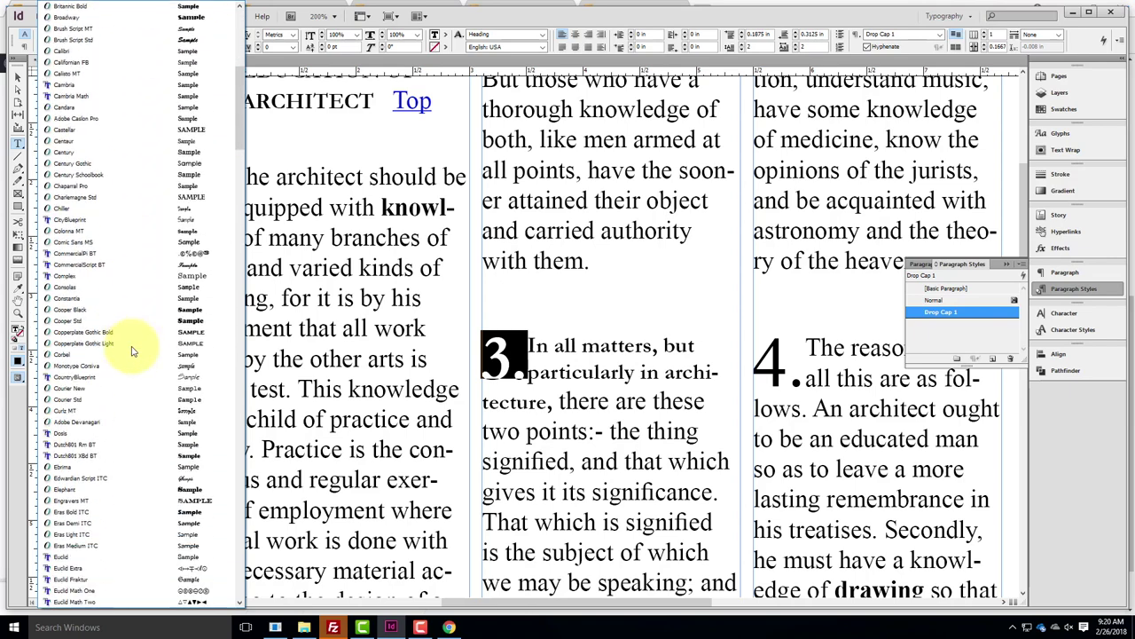
click(175, 264)
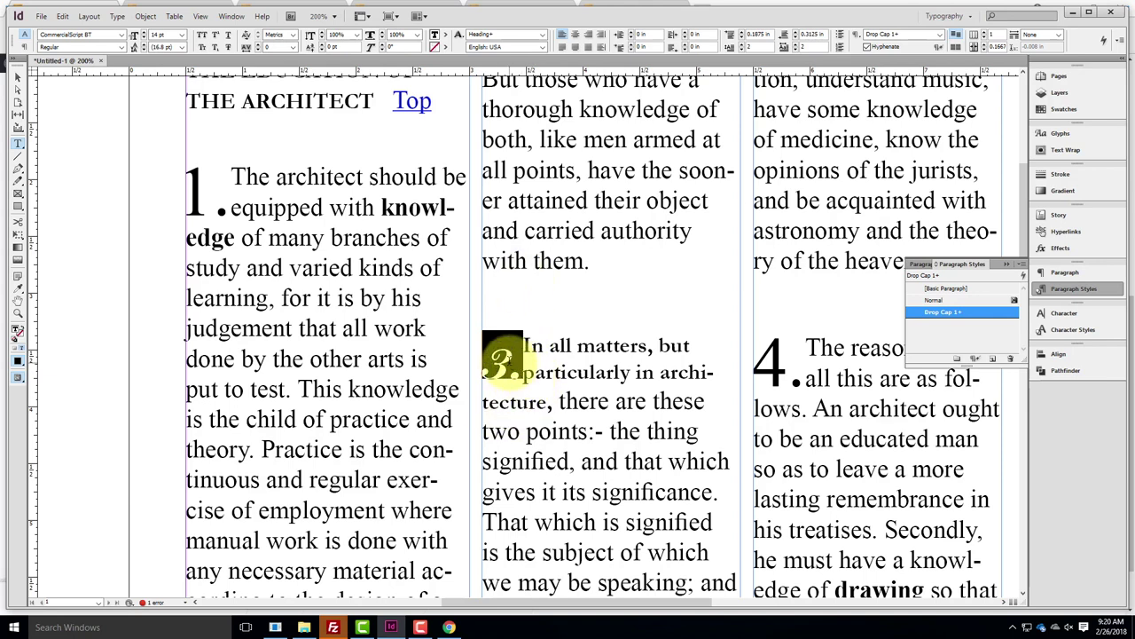
Create a character style from the "3." drop cap's formatting and name it Drop Cap Number Sytle
click(1091, 332)
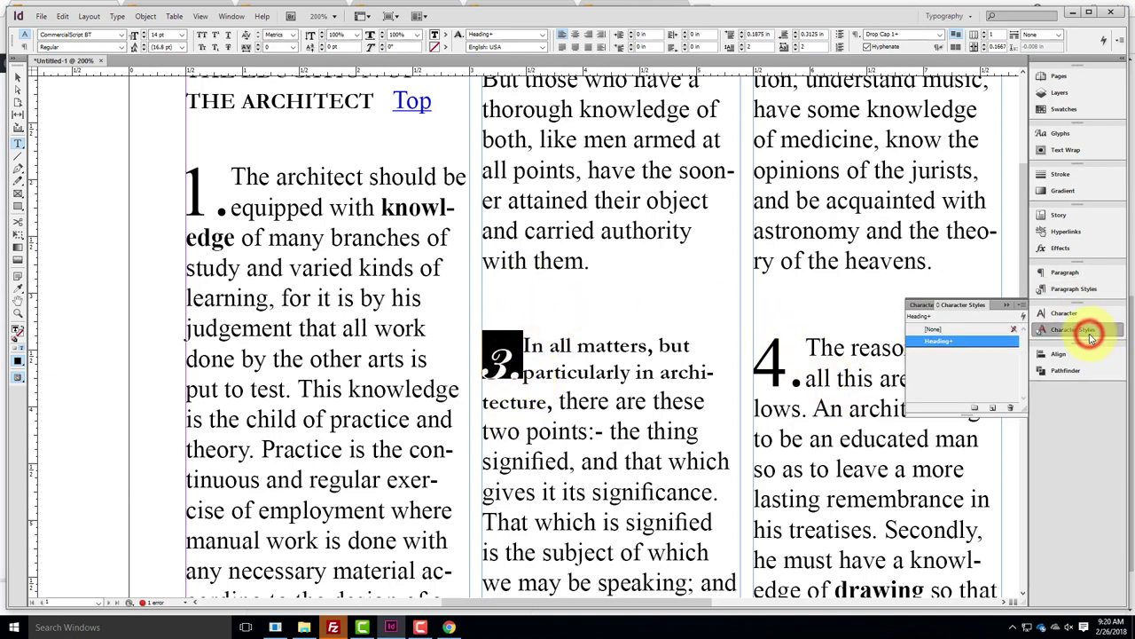
click(994, 408)
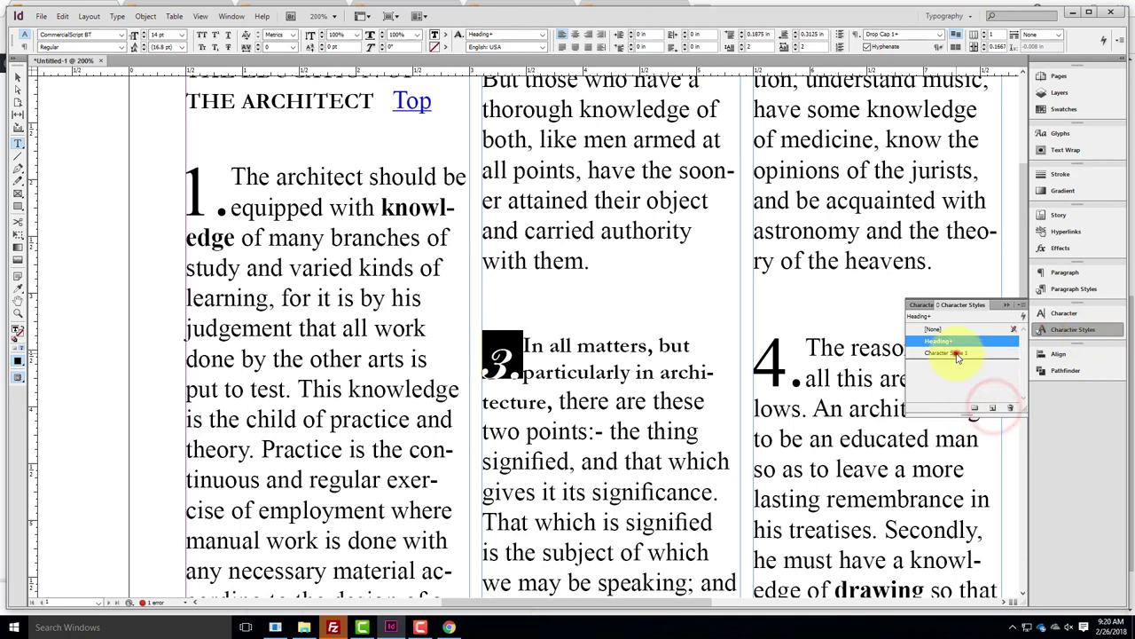
double_click(958, 352)
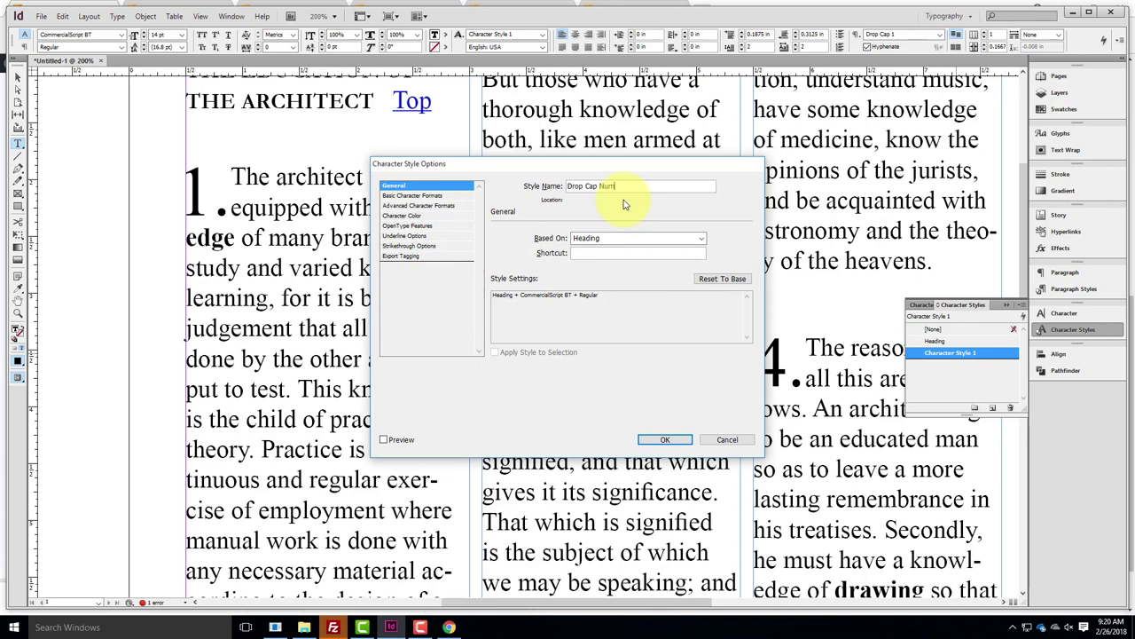
text(Drop Cap Number Sylte)
key(Return)
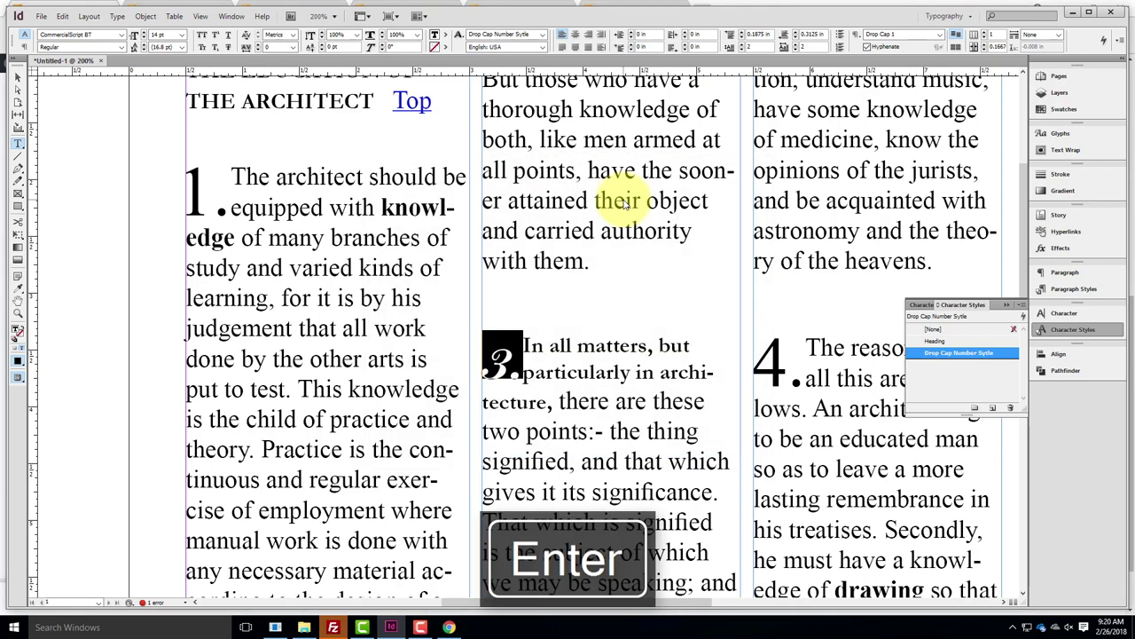
Apply the Drop Cap Number Sytle character style to the "4." and "1." drop caps
mouse_move(789, 377)
mouse_down()
mouse_move(801, 378)
mouse_move(787, 362)
mouse_up()
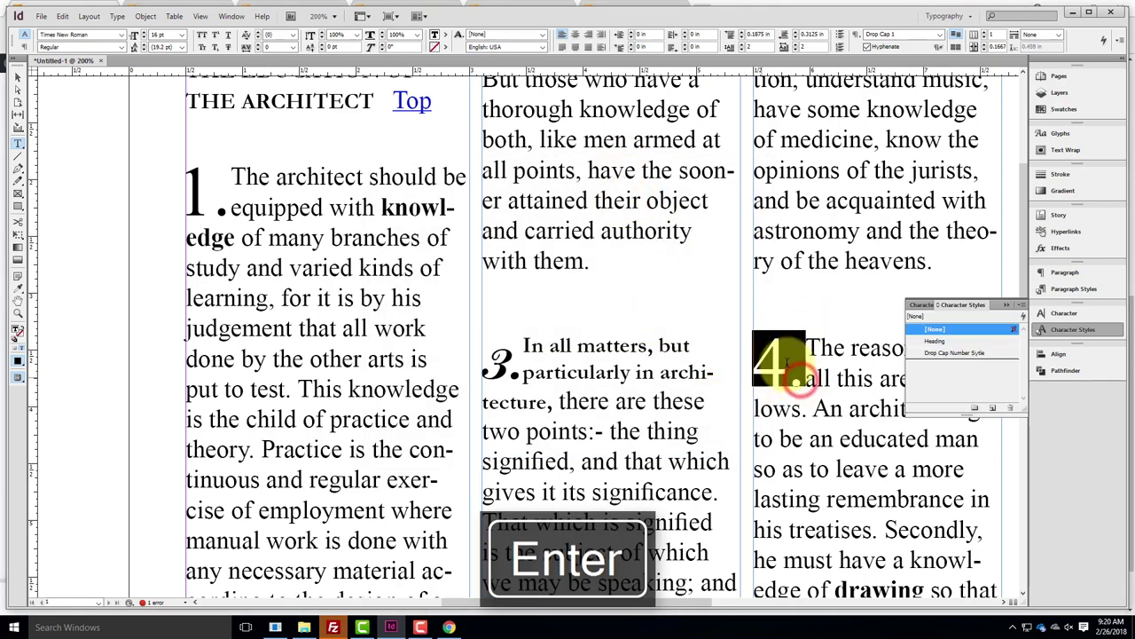
click(958, 359)
drag(223, 206, 182, 197)
click(970, 353)
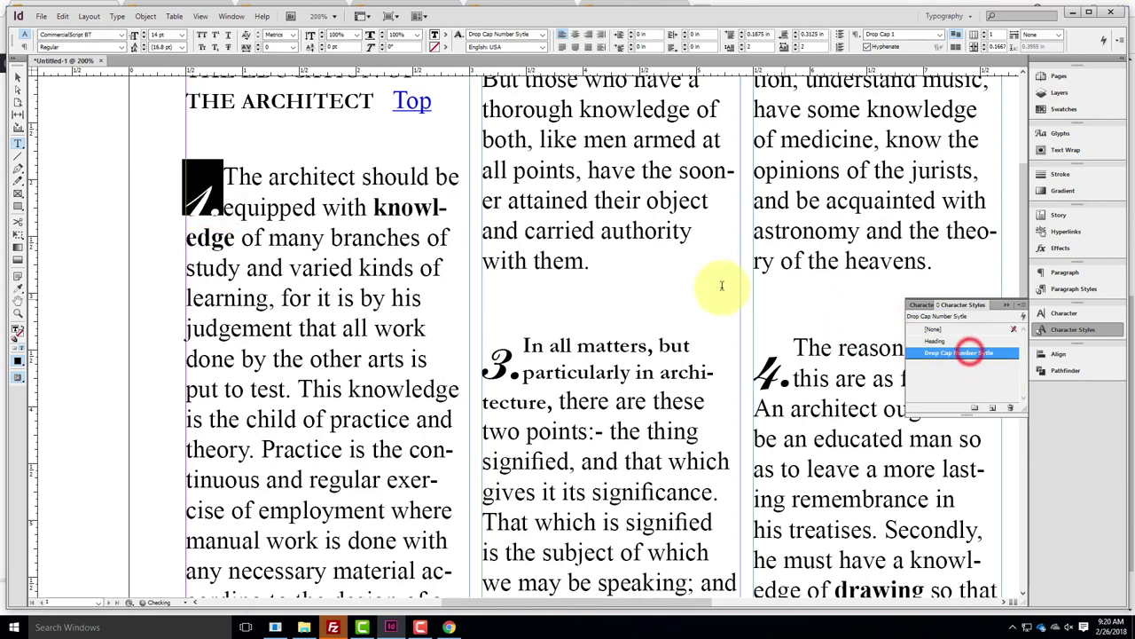
Apply the Drop Cap Number Sytle character style to the "2." drop cap and deselect the number
scroll(740, 286, down, 5)
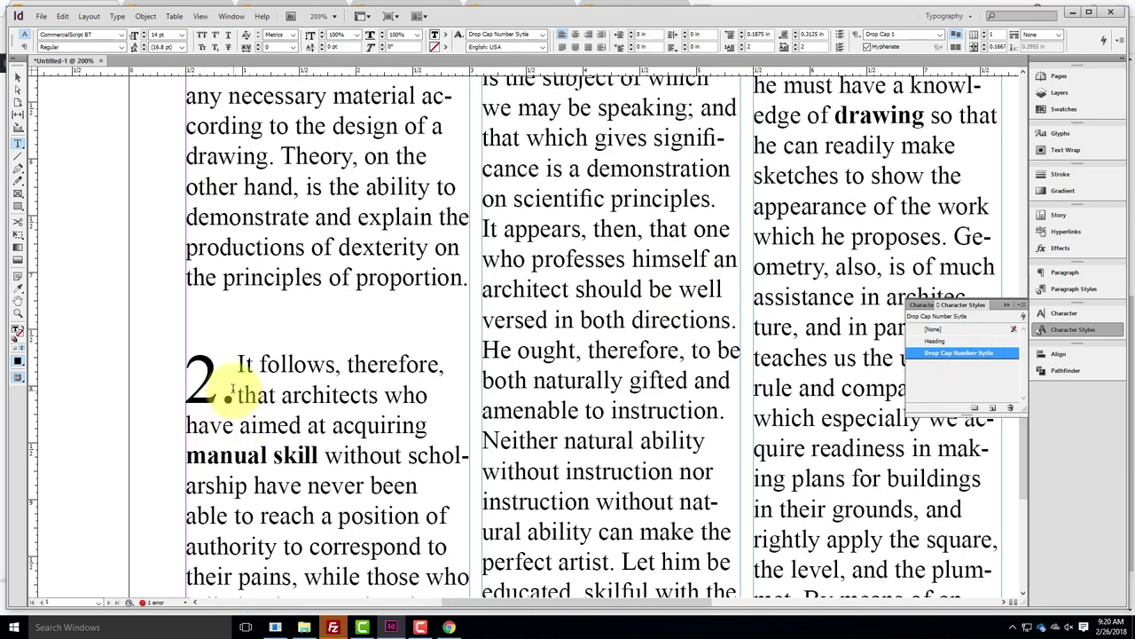
drag(231, 390, 183, 376)
click(961, 353)
click(523, 322)
scroll(631, 326, up, 4)
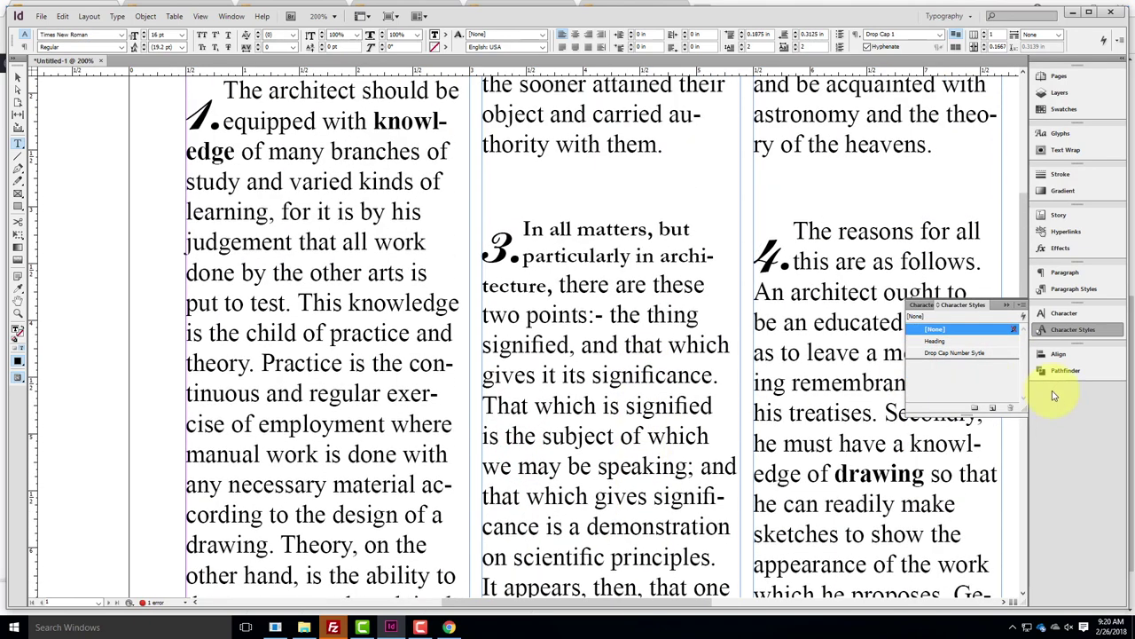
Change the font family of the Drop Cap Number Sytle character style to Euclid
double_click(958, 355)
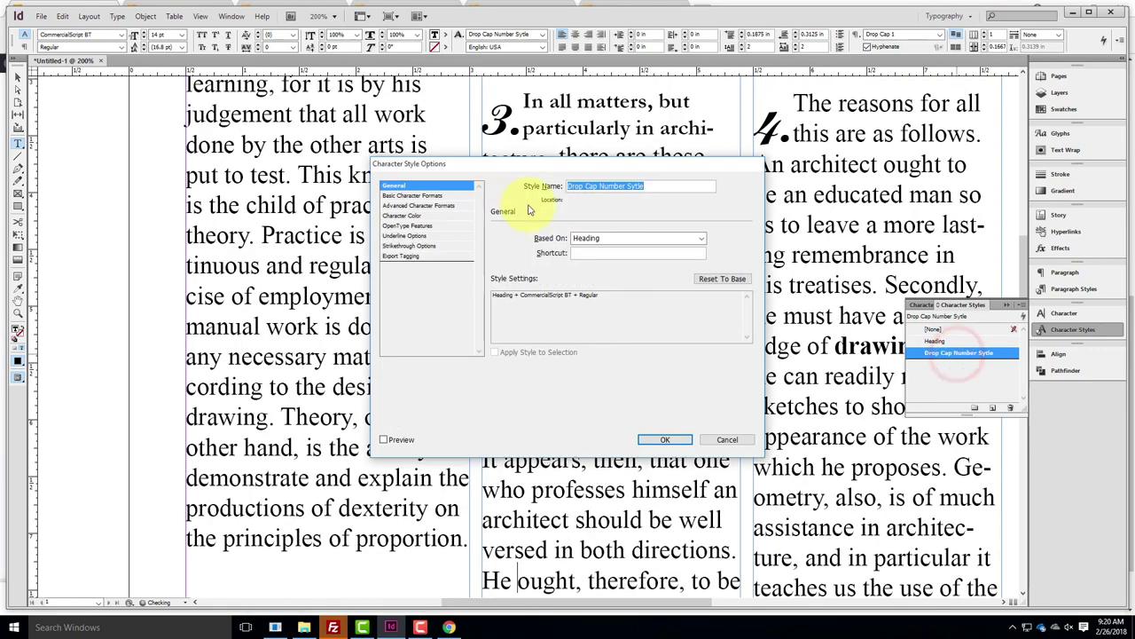
click(405, 196)
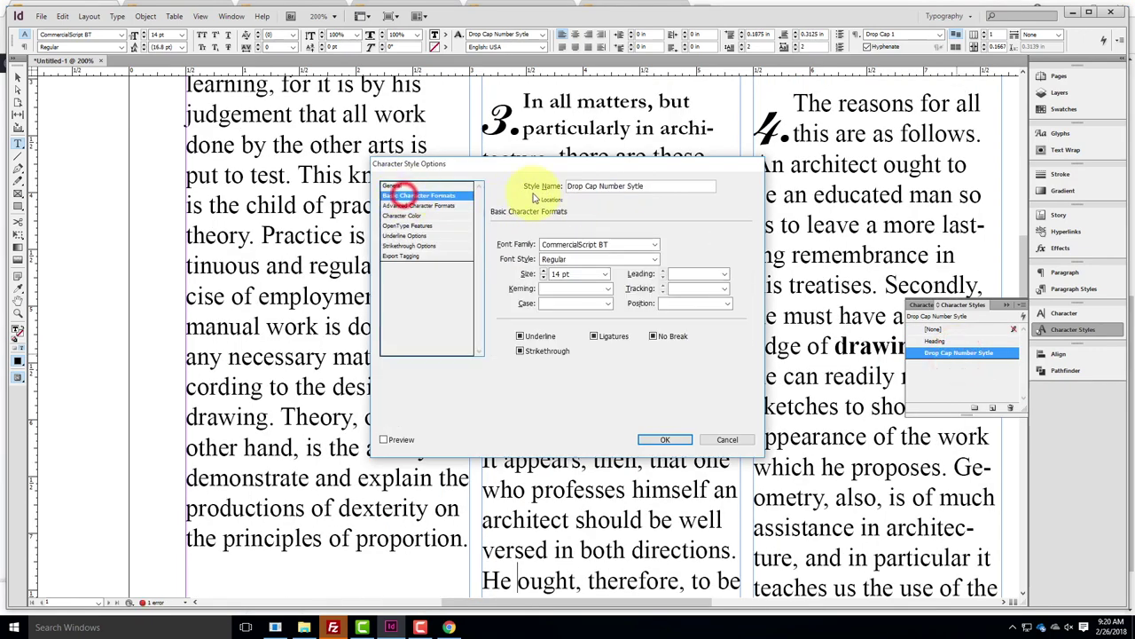
click(656, 246)
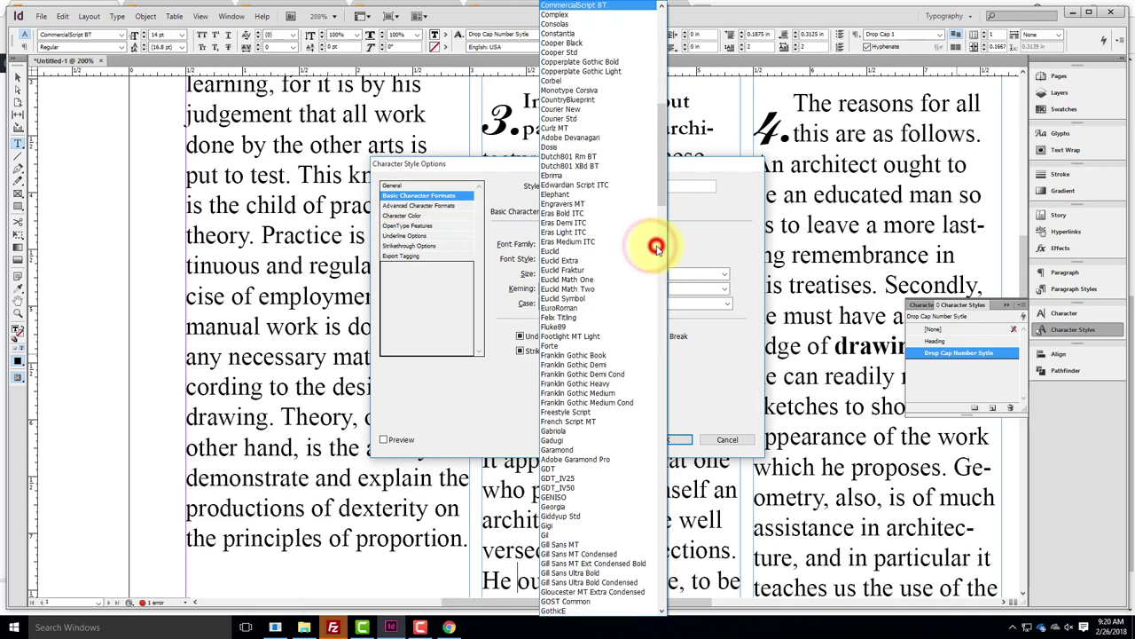
click(589, 250)
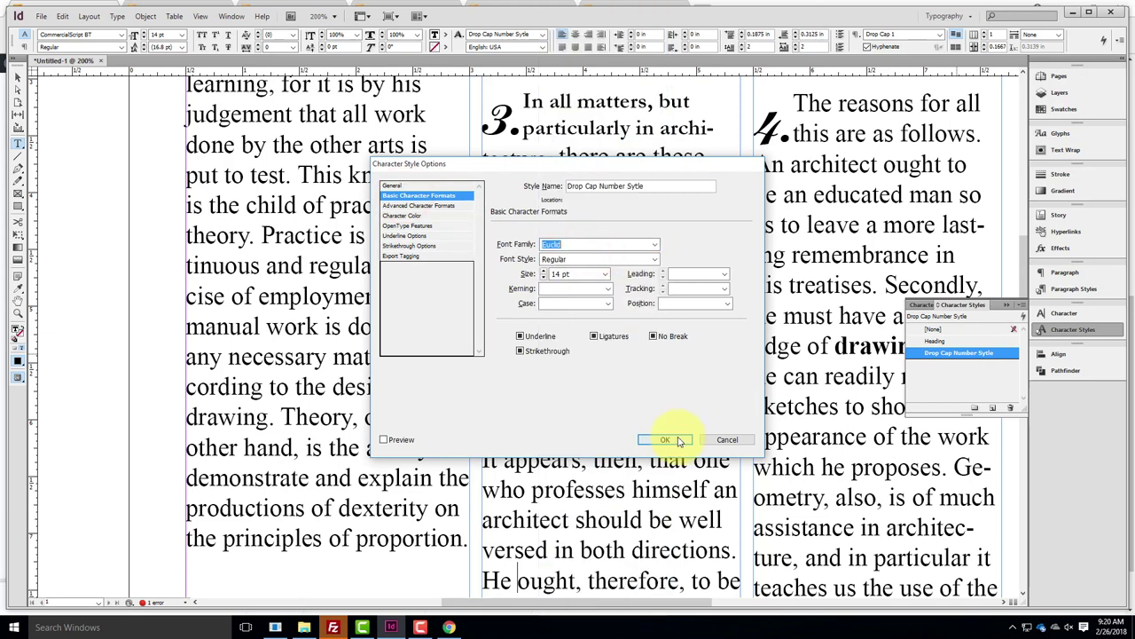
click(671, 441)
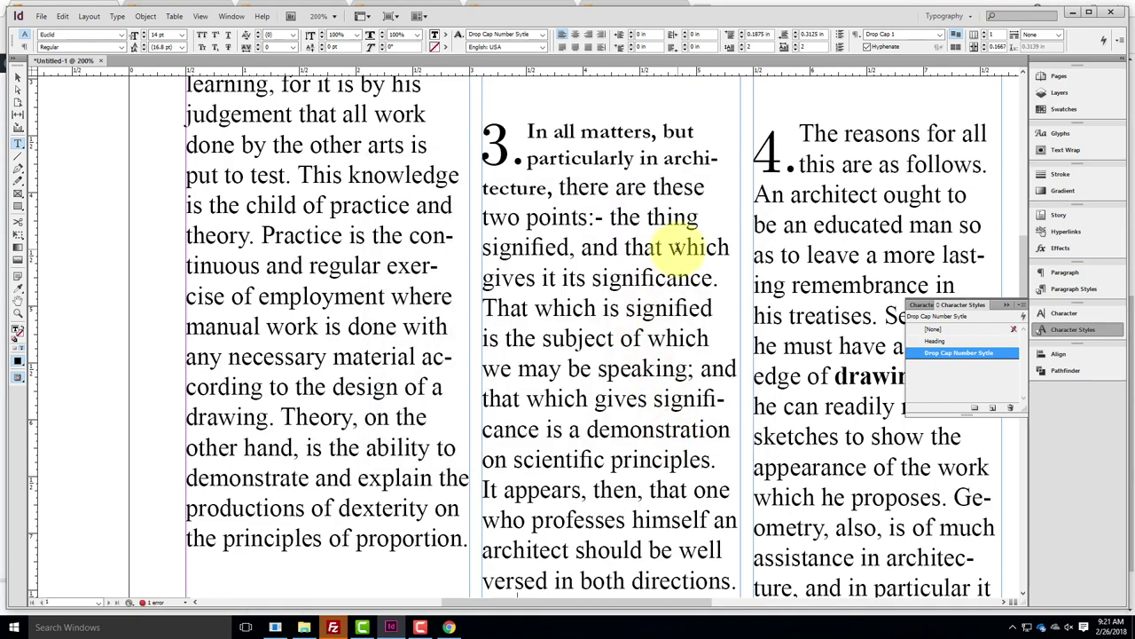
Set the drop cap height in the Drop Cap 1 paragraph style to 3 lines
scroll(600, 322, up, 5)
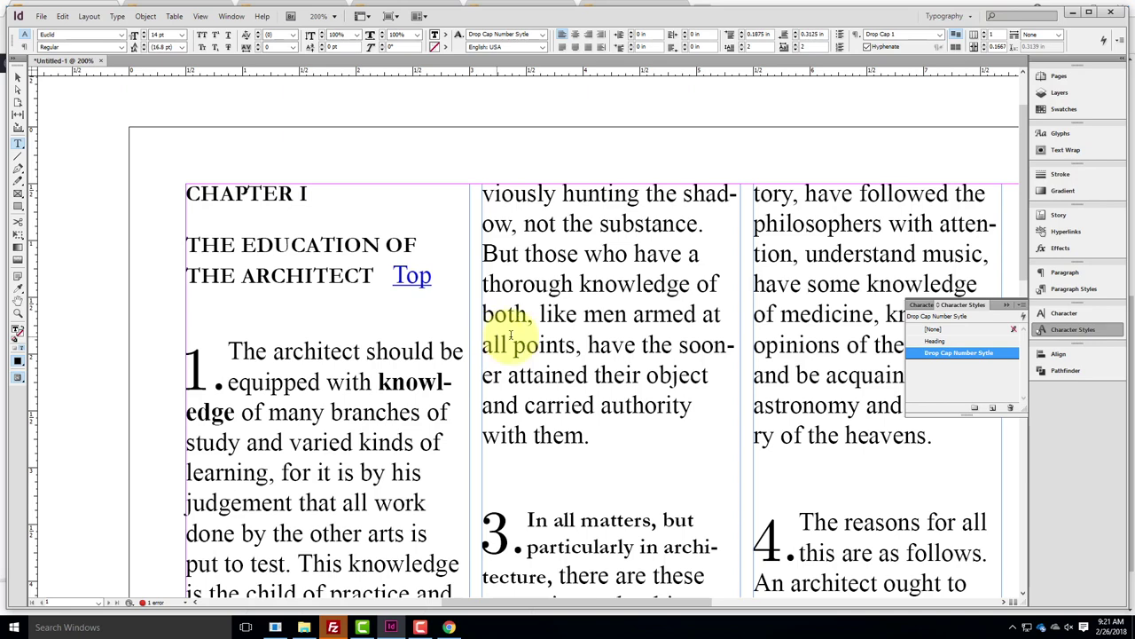
click(1074, 290)
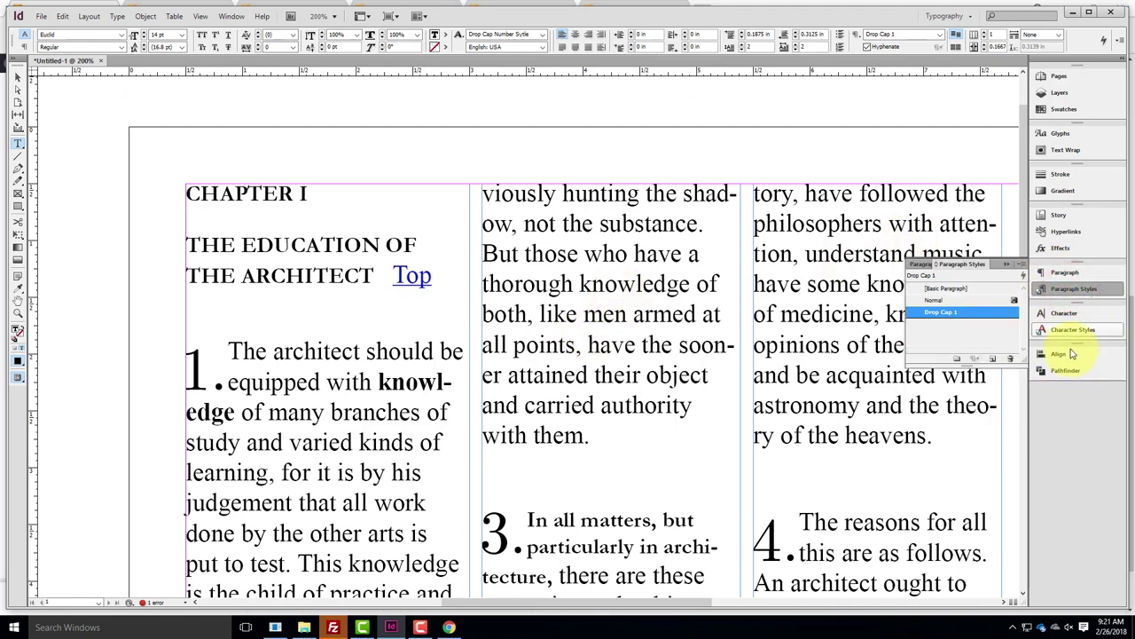
double_click(948, 317)
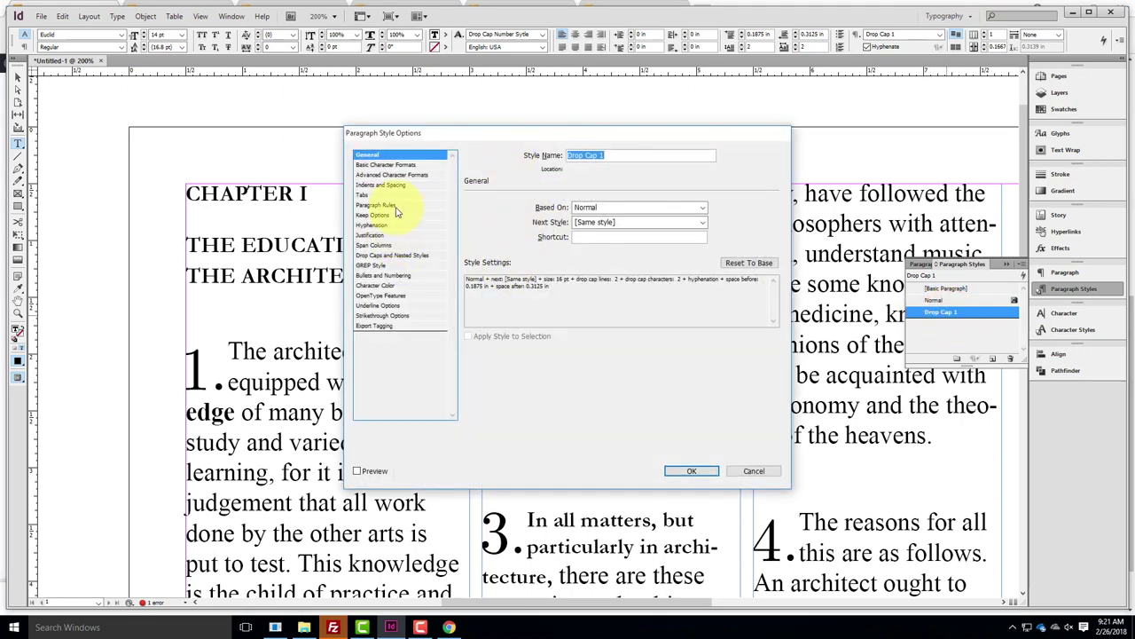
click(382, 256)
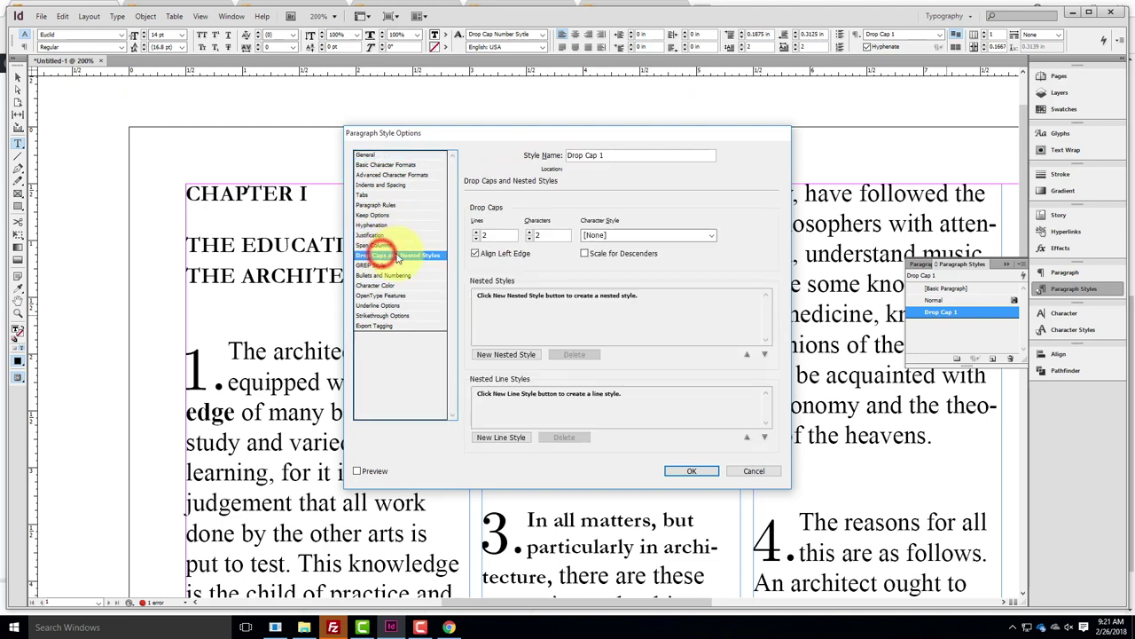
click(477, 232)
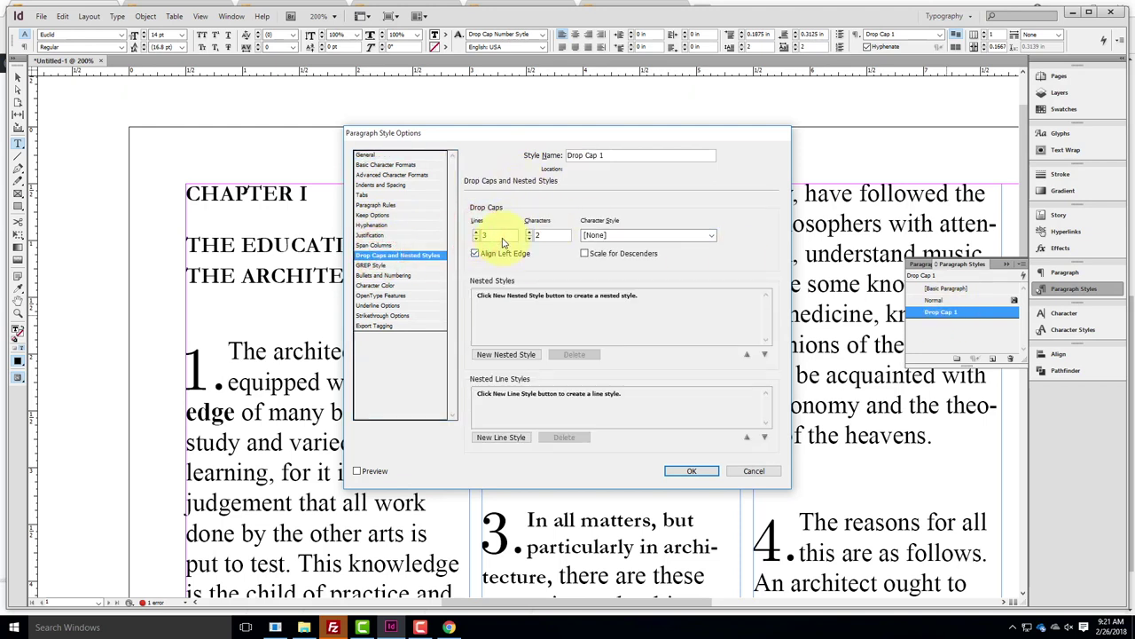
click(694, 472)
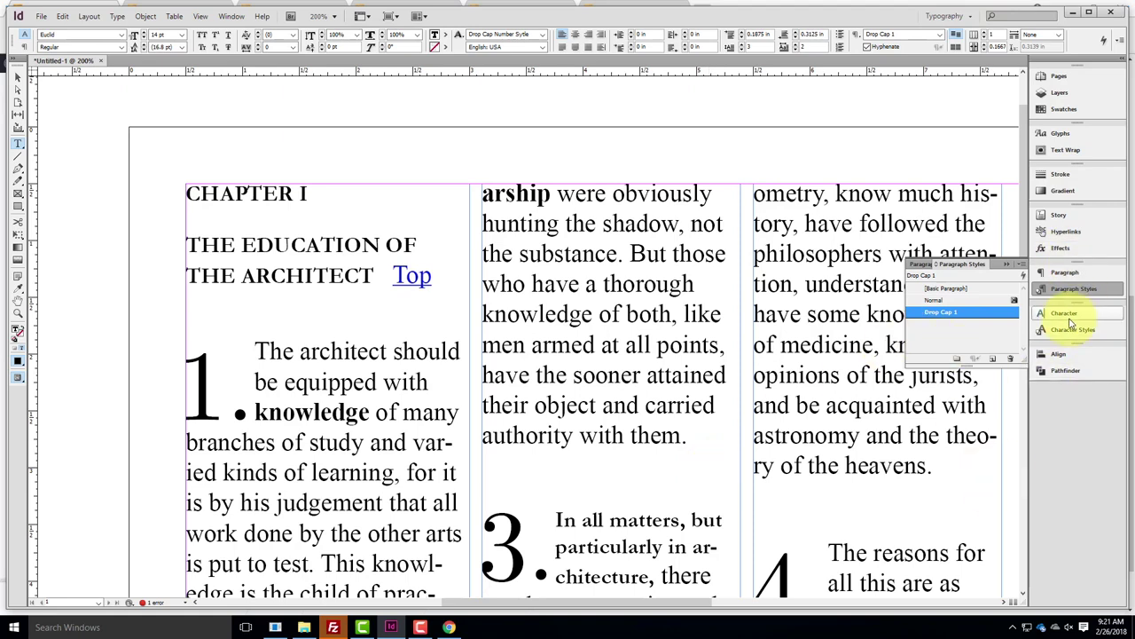
Draw a square graphic frame about 3.48 in wide over the lower part of the second and third columns, ending at the right margin
key(ctrl+minus)
key(ctrl+minus)
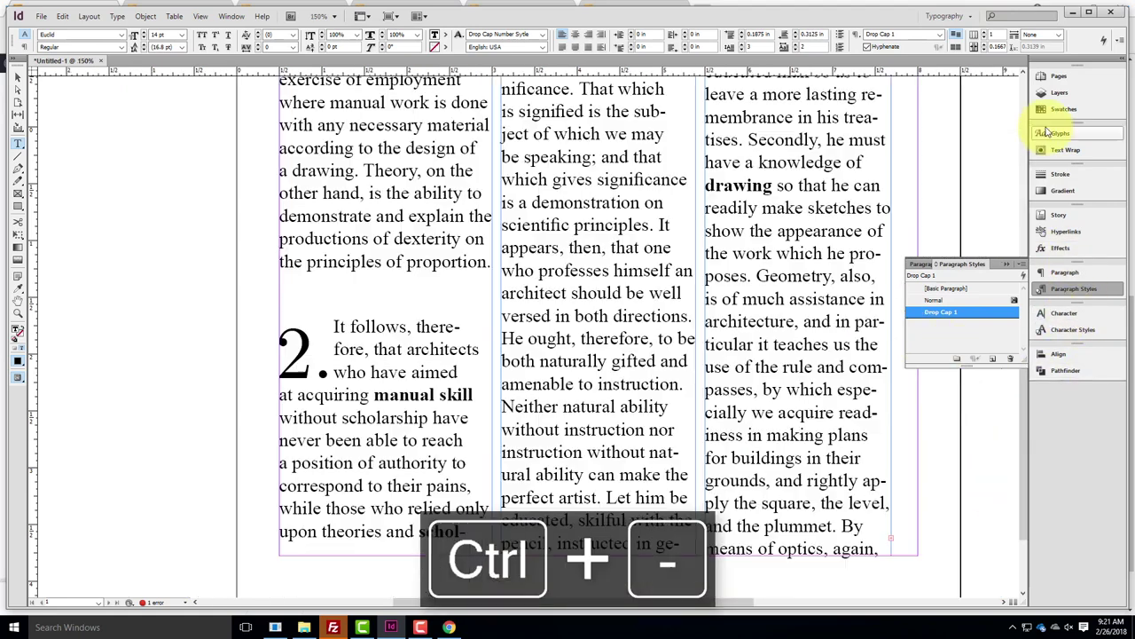
scroll(977, 107, up, 7)
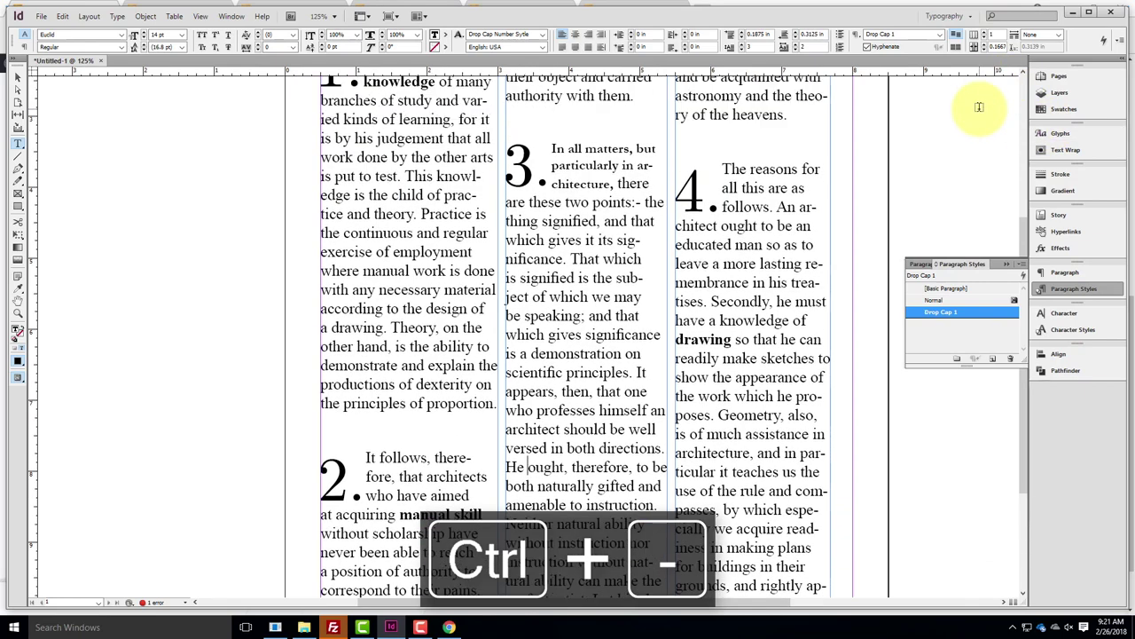
scroll(976, 106, down, 5)
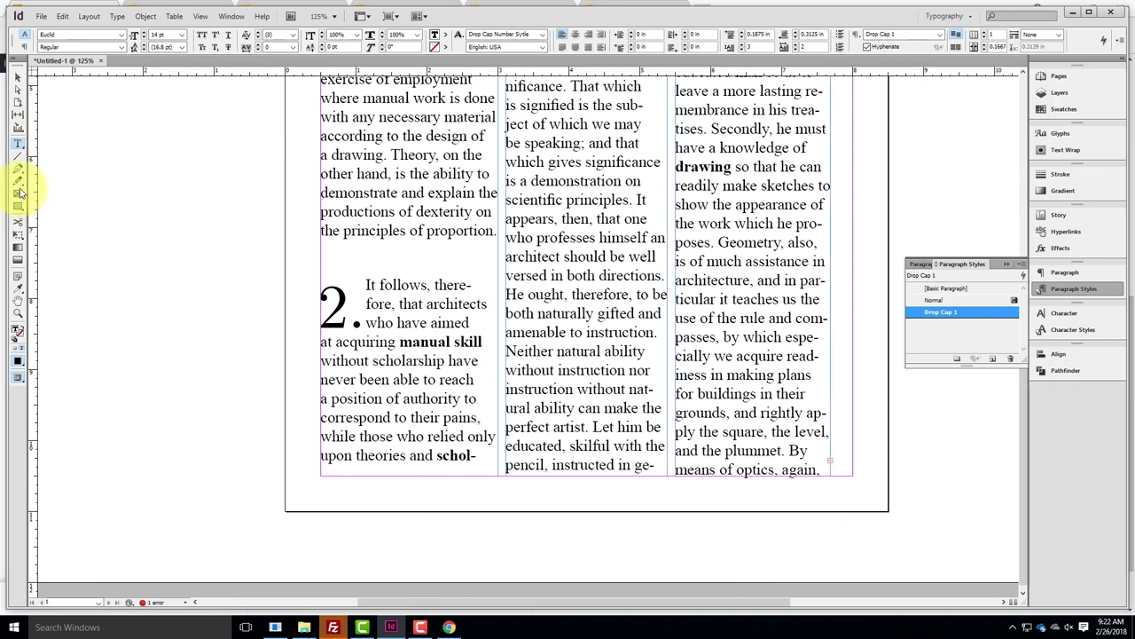
click(18, 192)
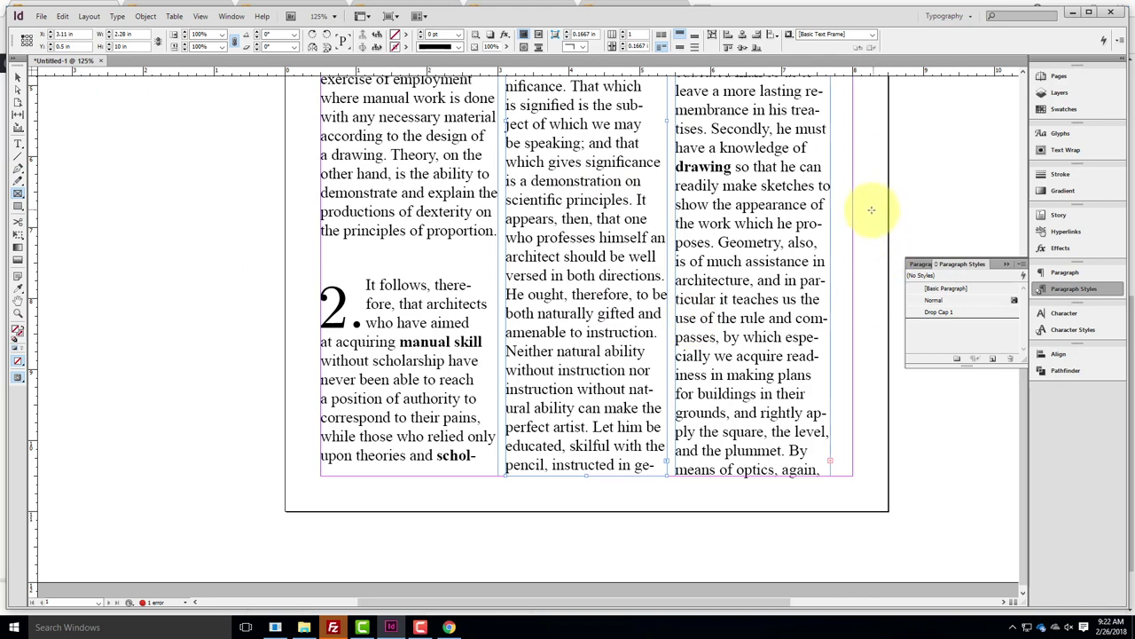
drag(853, 205, 604, 453)
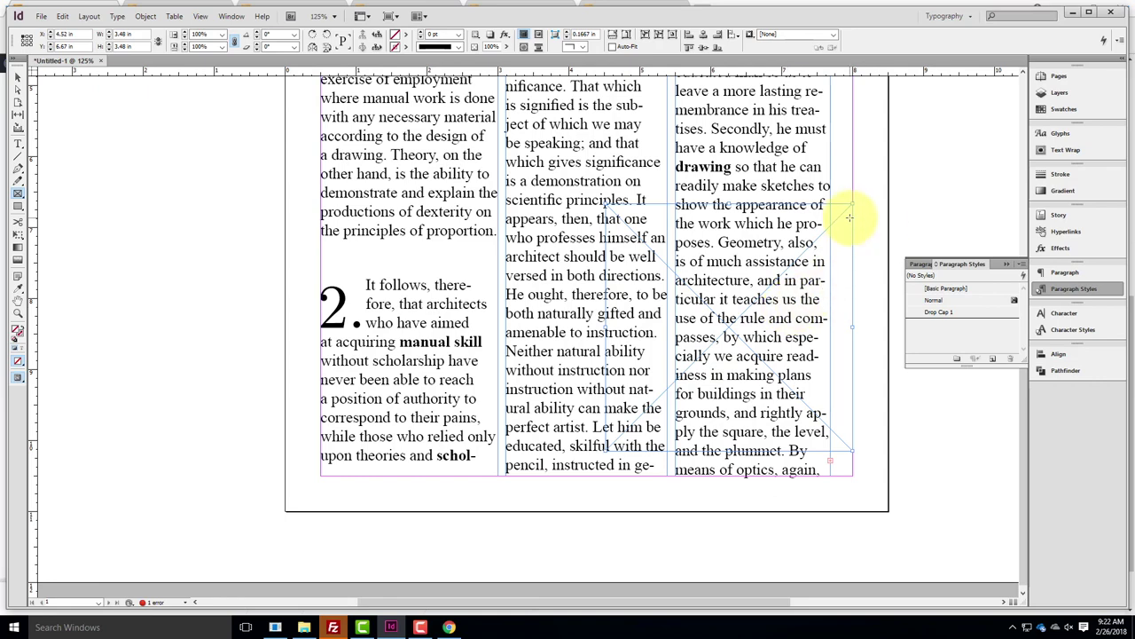
click(41, 16)
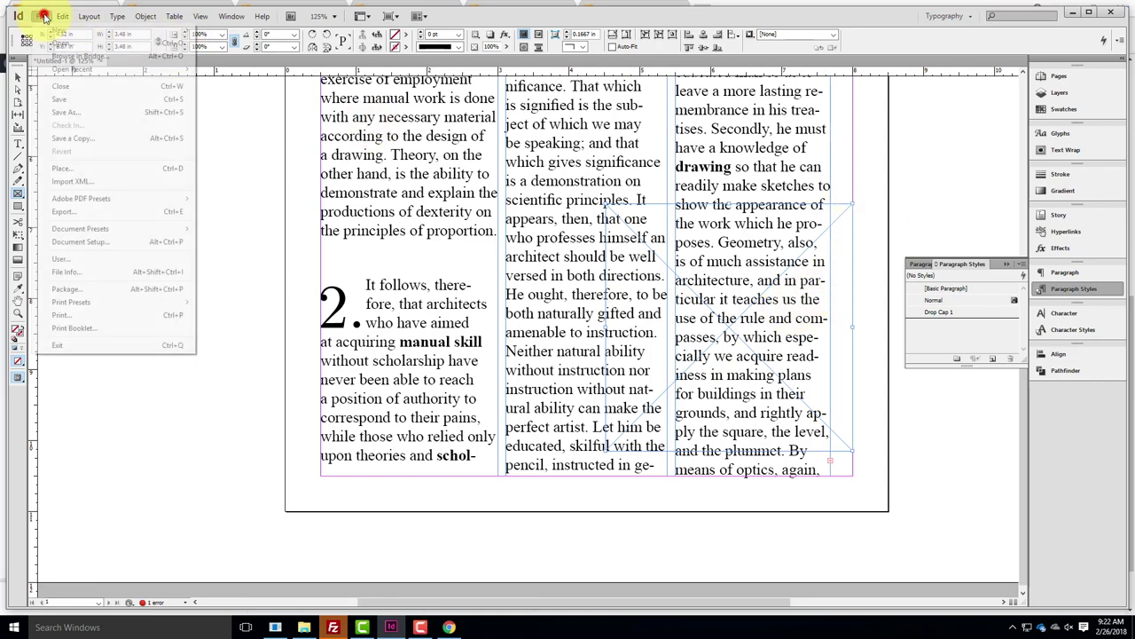
click(61, 168)
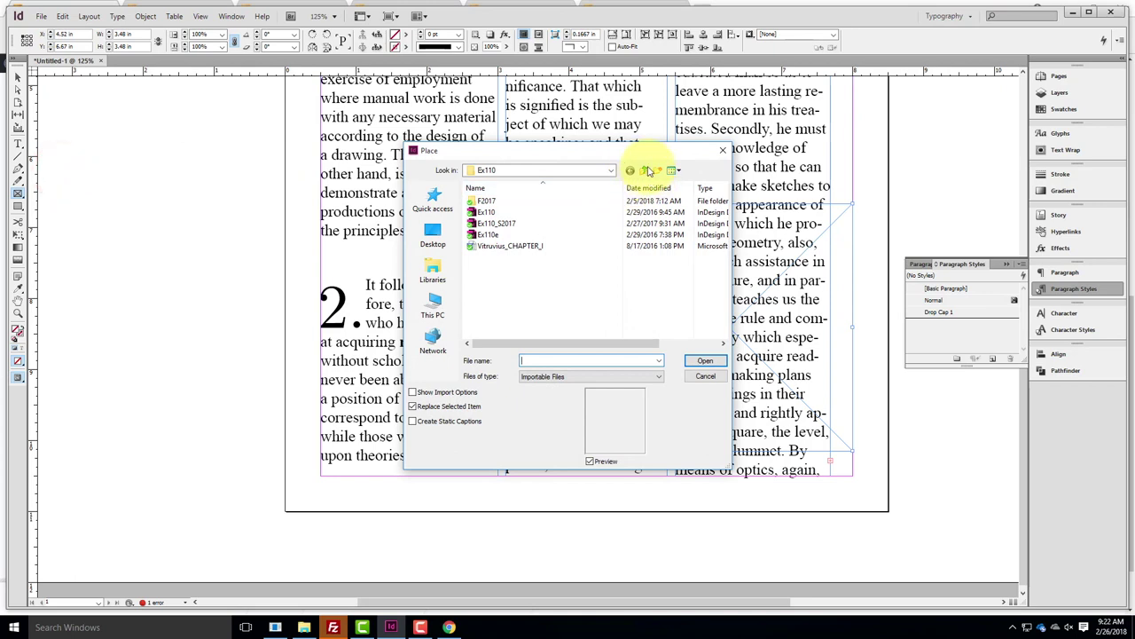
double_click(483, 201)
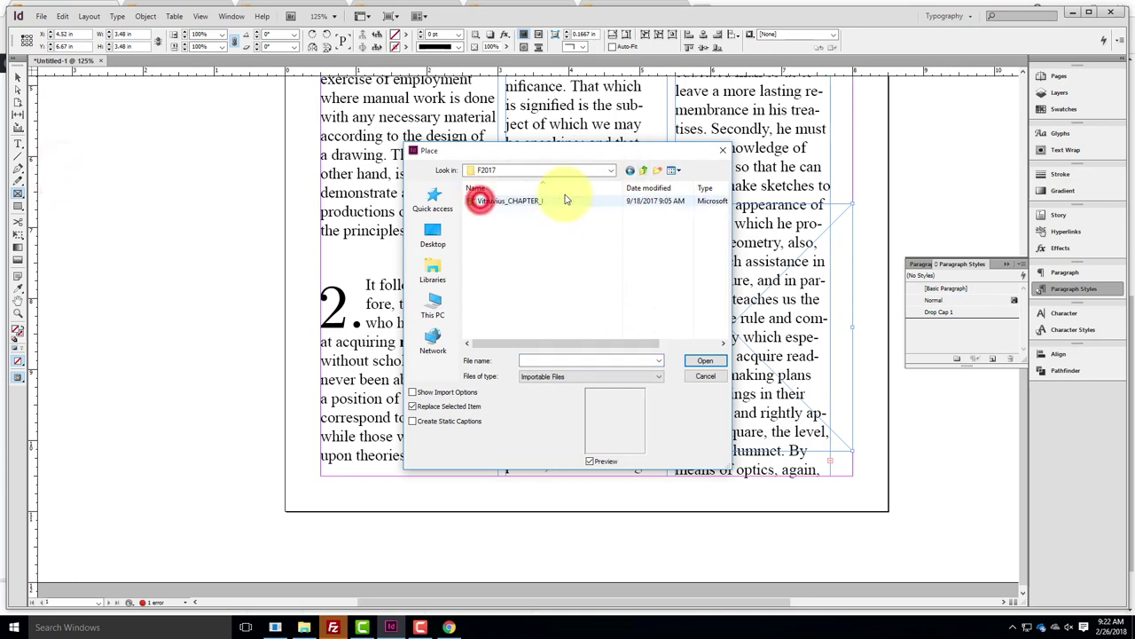
click(634, 170)
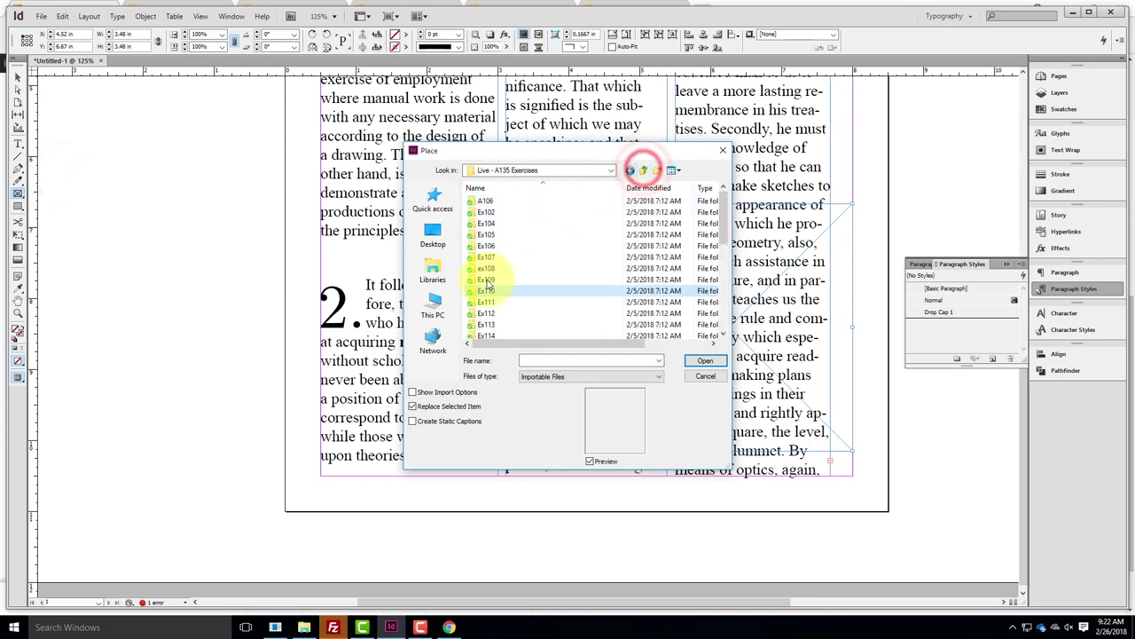
double_click(486, 282)
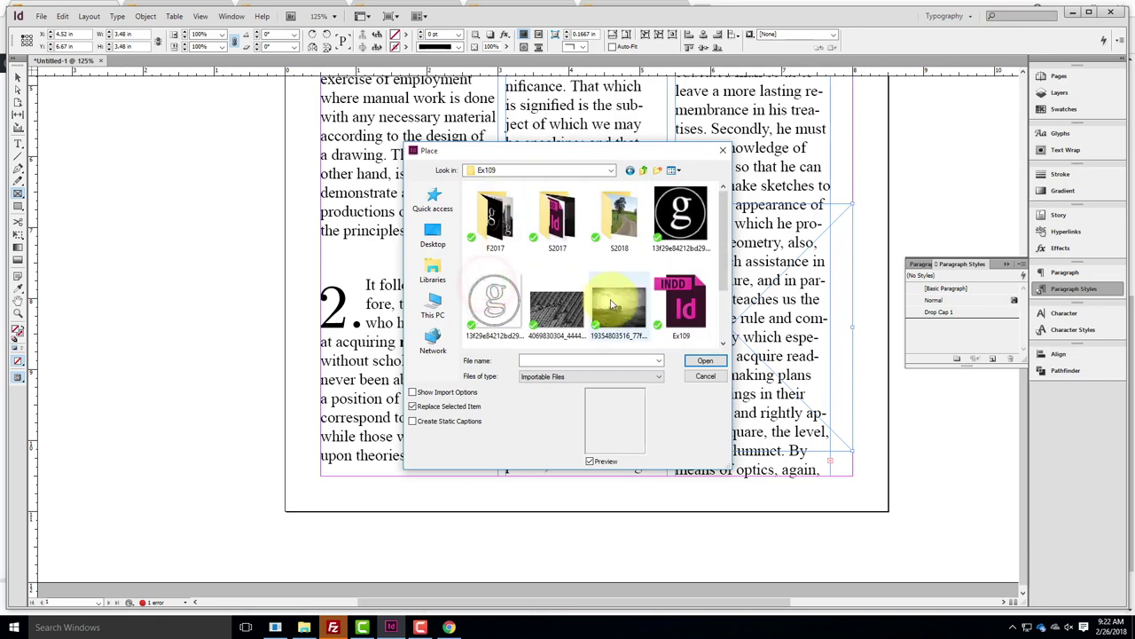
click(619, 306)
click(703, 361)
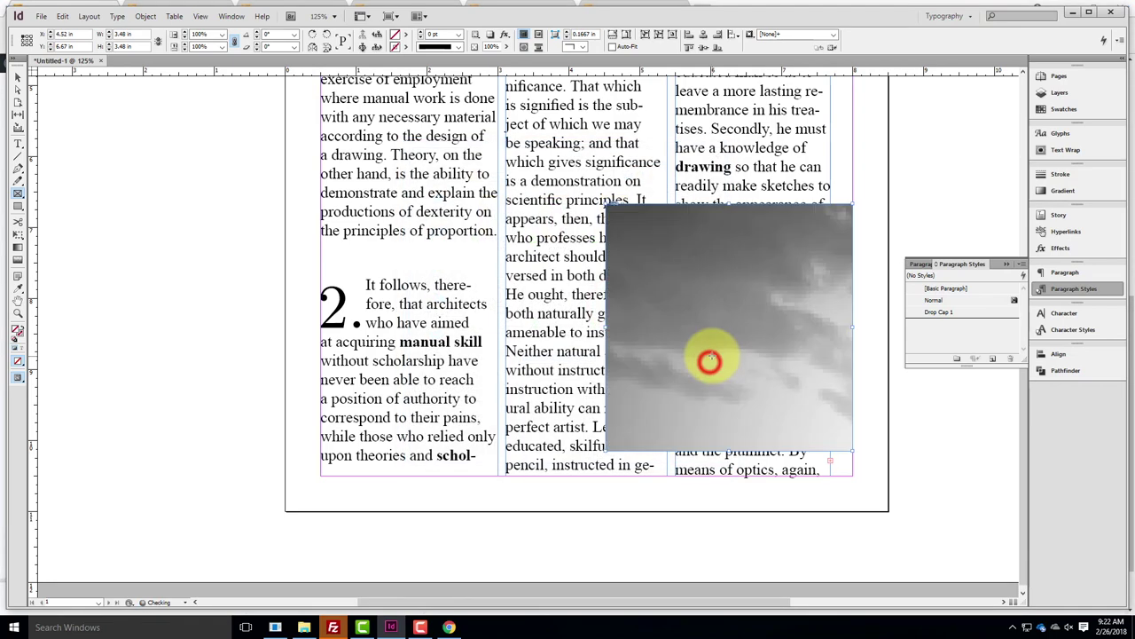
Fit the placed image with Fill Frame Proportionally
right_click(710, 274)
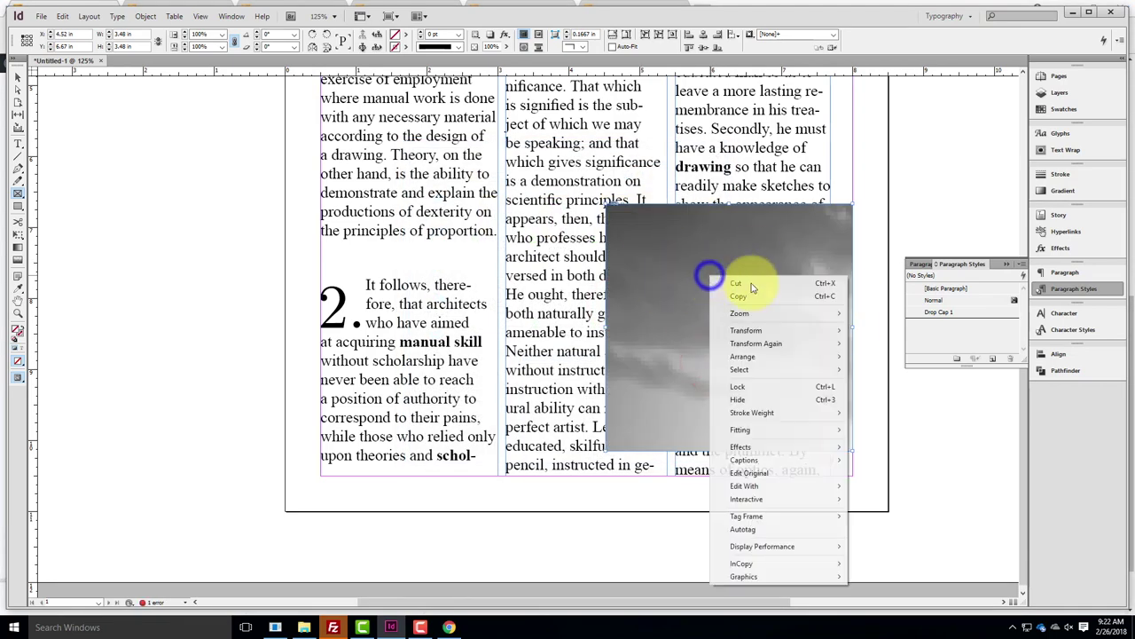
mouse_move(756, 431)
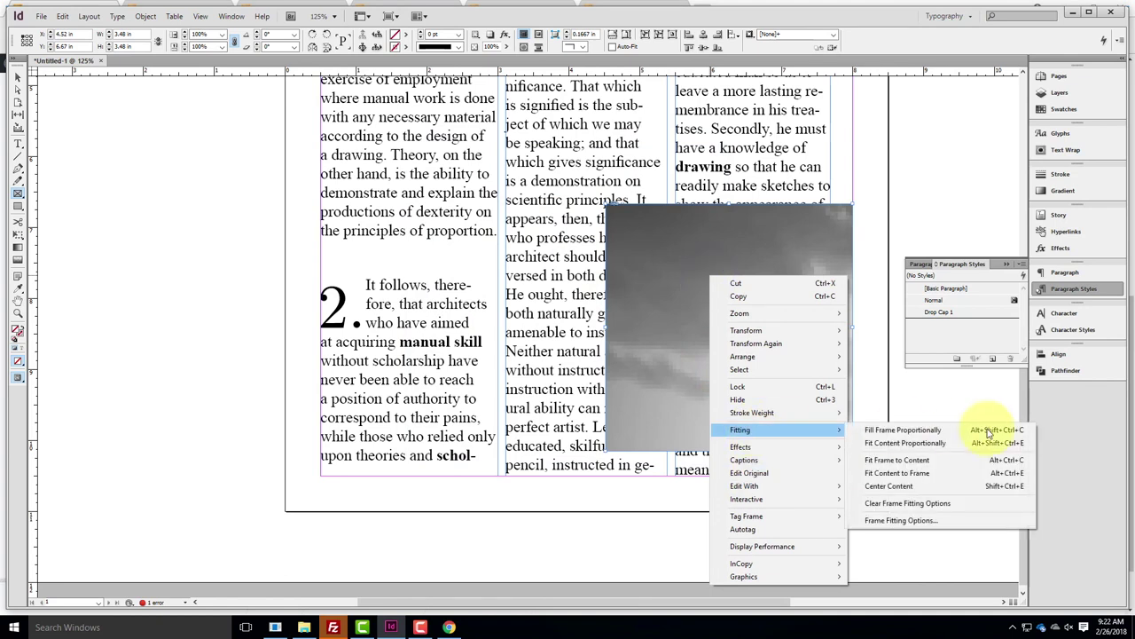
click(945, 431)
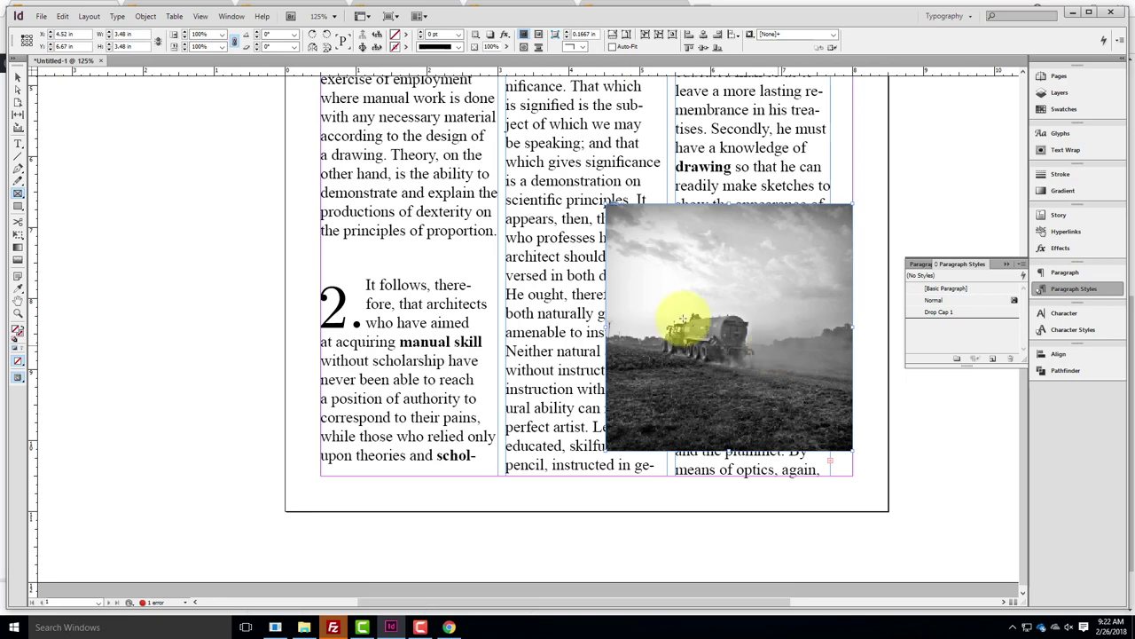
Send the landscape image to the back so it sits behind the text frames
click(17, 78)
right_click(831, 232)
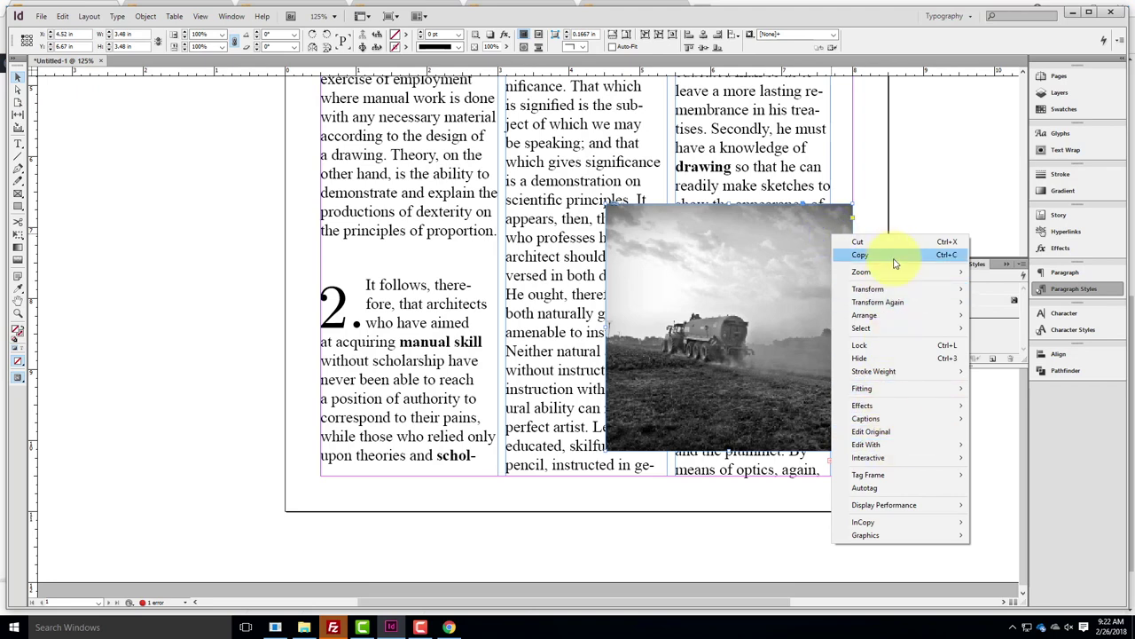
mouse_move(887, 315)
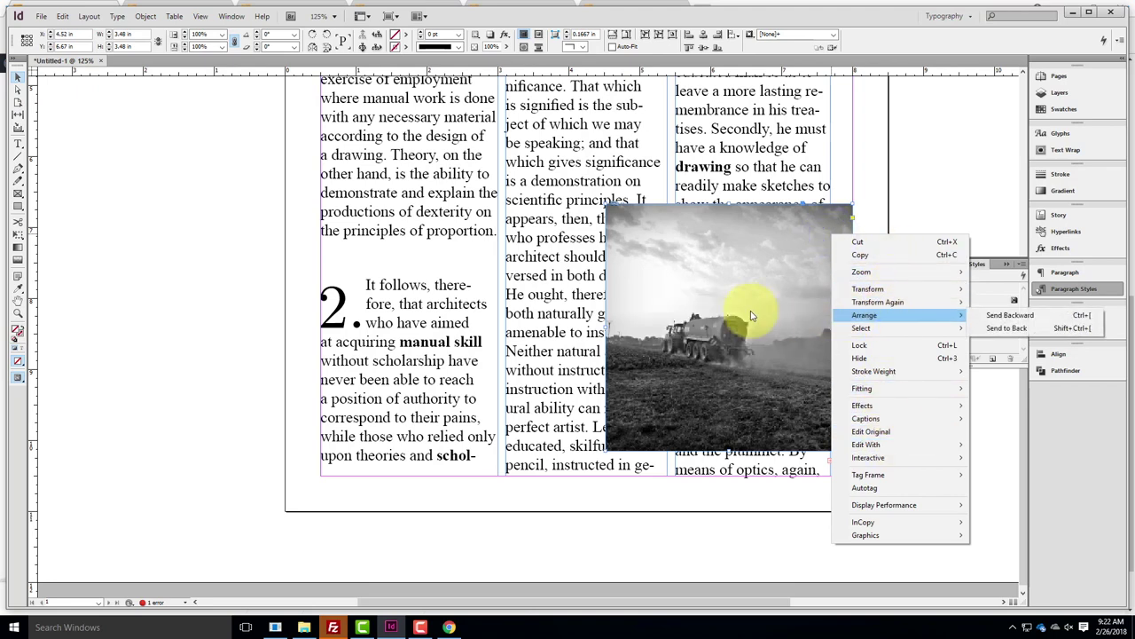
click(1011, 328)
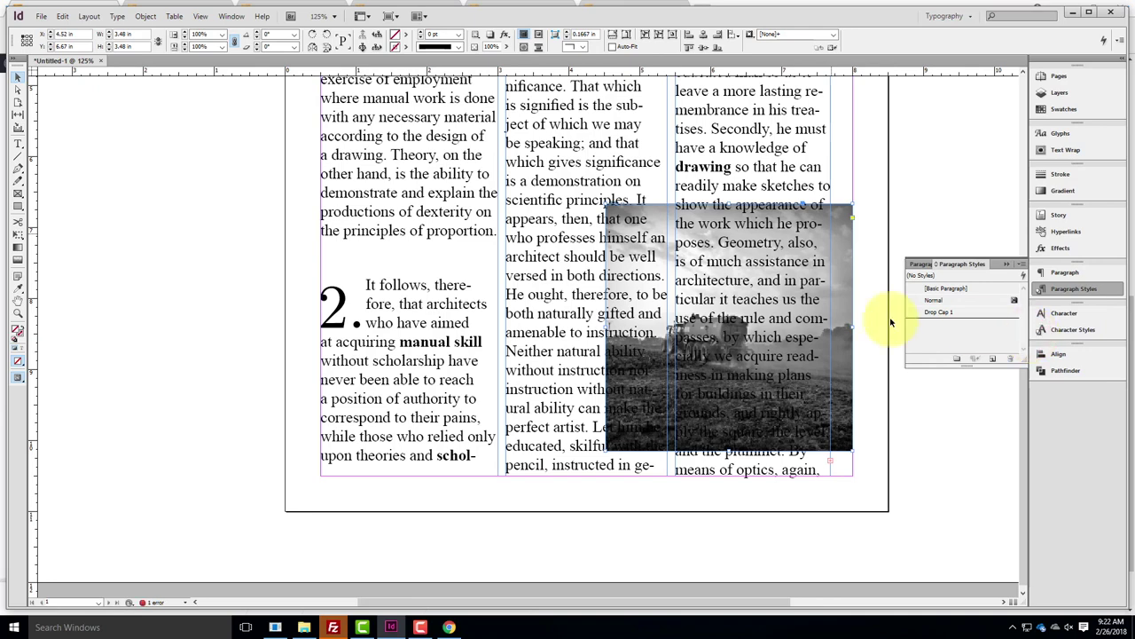
click(777, 472)
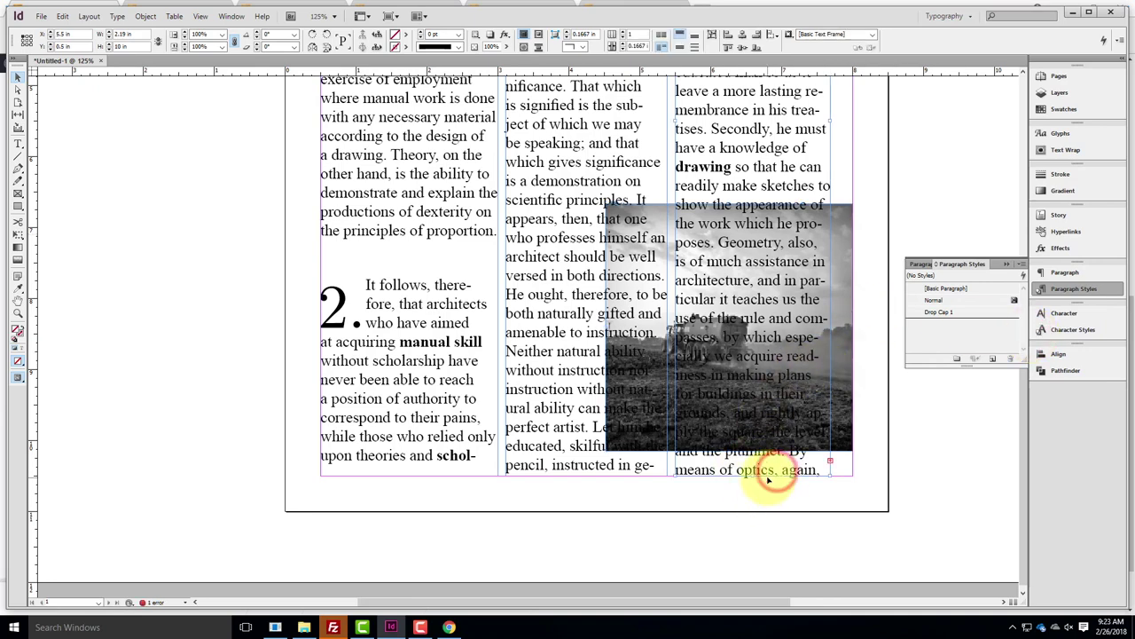
mouse_move(750, 473)
mouse_down()
mouse_move(733, 189)
mouse_move(753, 189)
mouse_move(754, 532)
mouse_move(743, 548)
mouse_move(745, 474)
mouse_up()
Wrap the column text around the image frame's bounding box
click(843, 275)
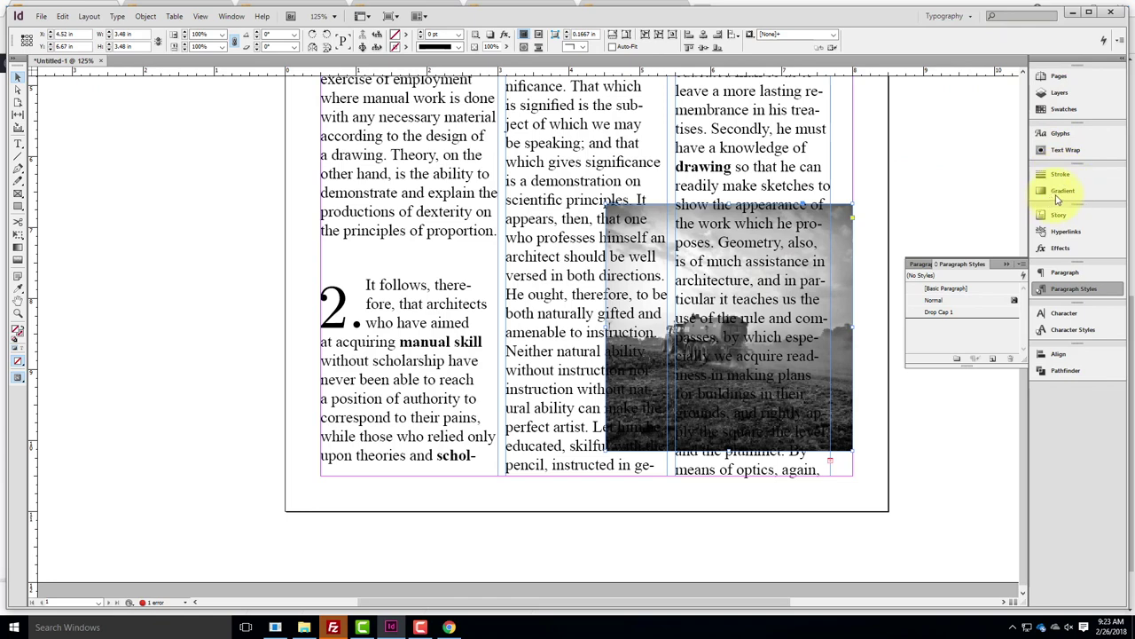
click(1069, 151)
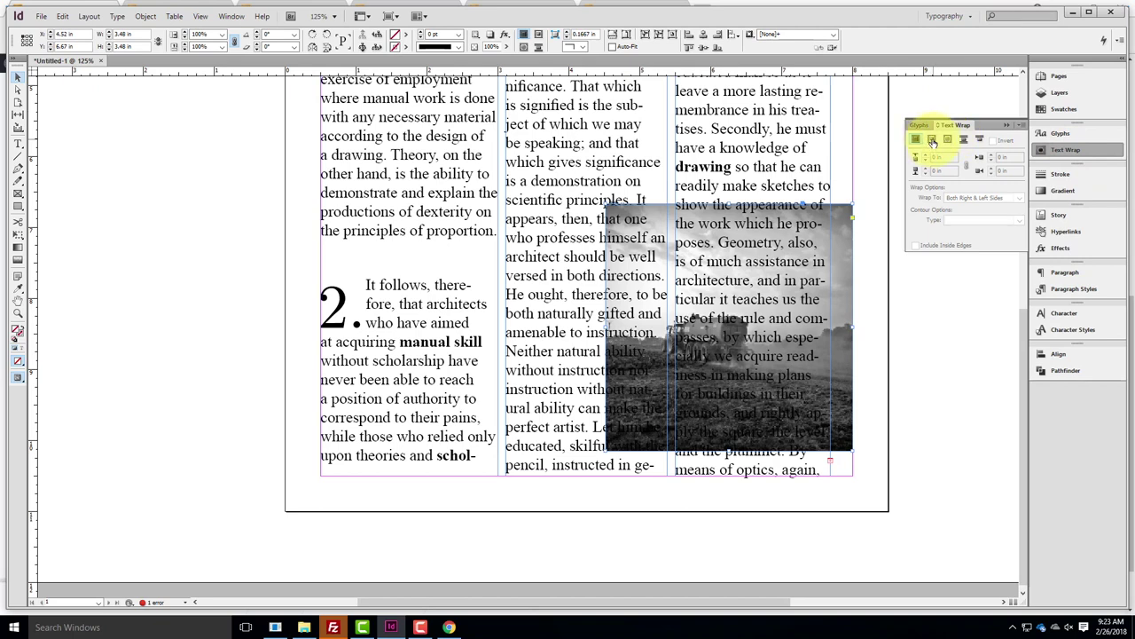
click(932, 140)
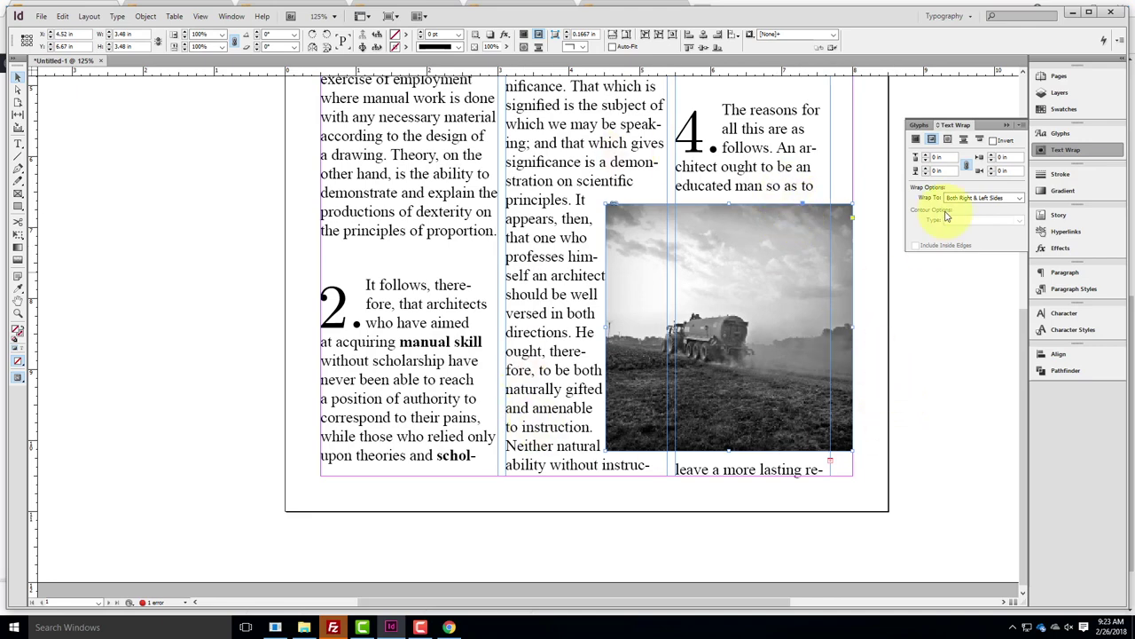
Compare the no-wrap, object-shape and jump-object text wraps on the image, ending on the bounding box wrap
click(916, 140)
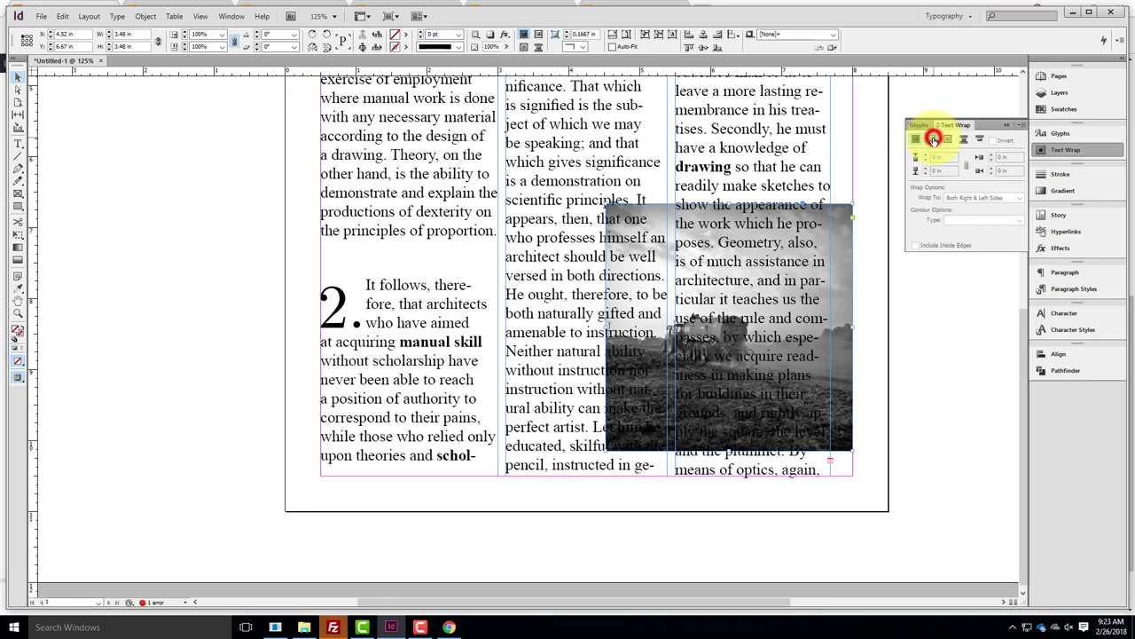
click(933, 140)
click(948, 140)
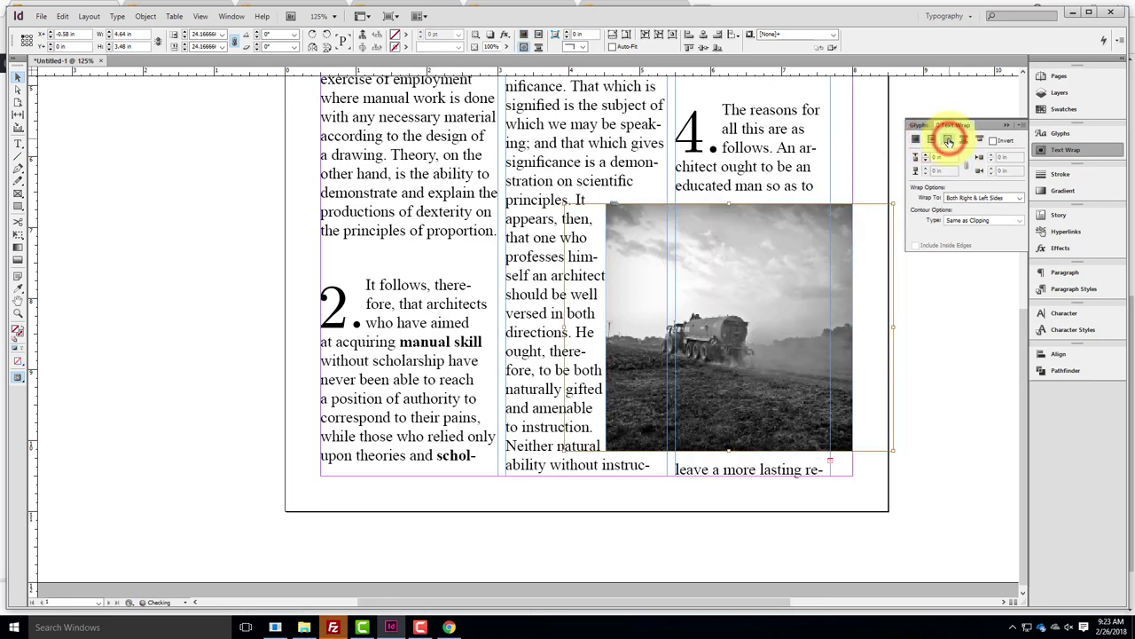
click(964, 141)
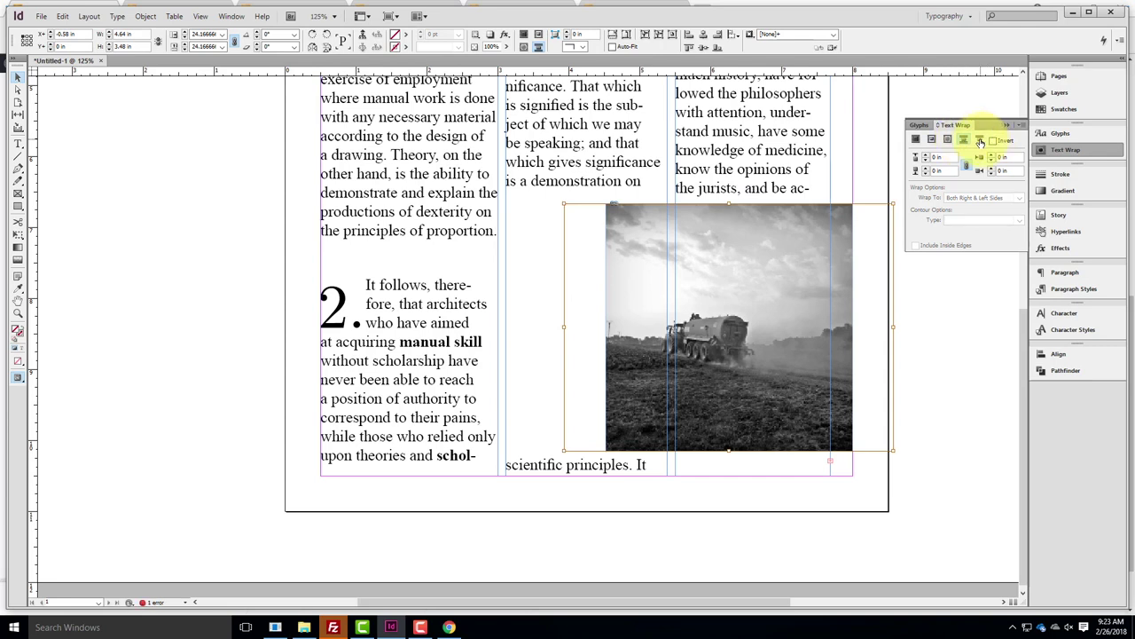
click(932, 140)
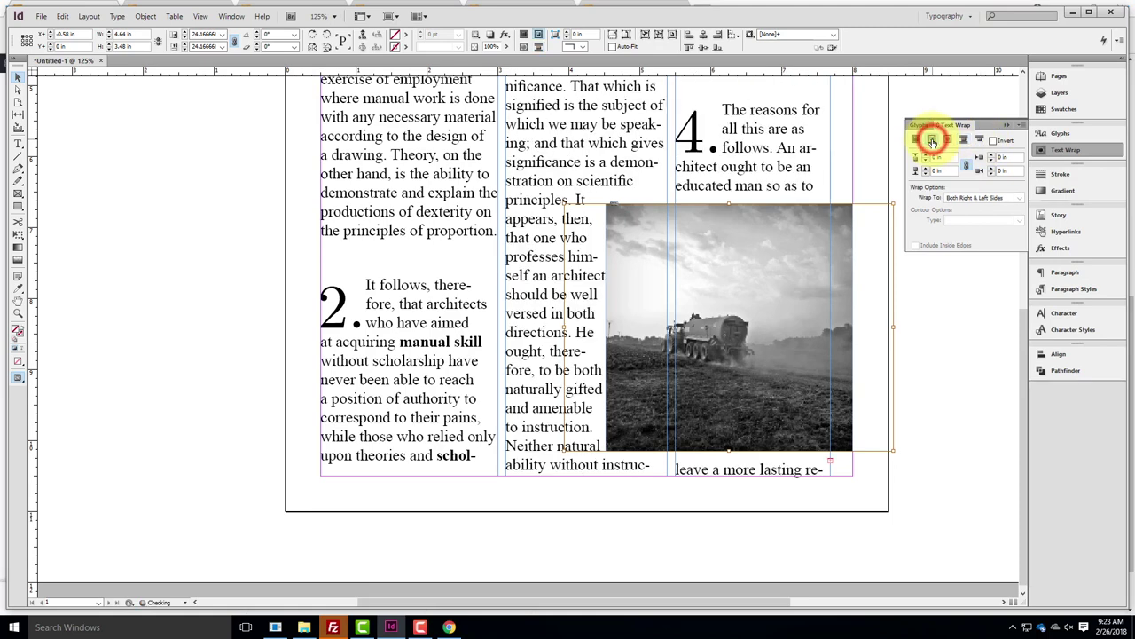
click(873, 180)
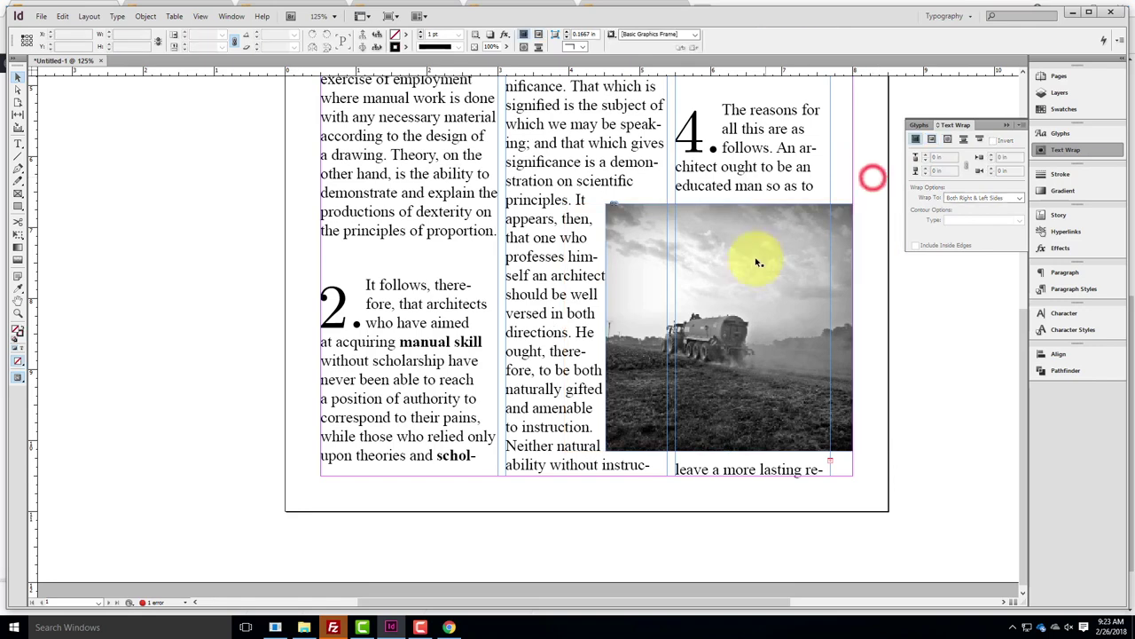
Try the wrapped image over the first and second columns, at about X 1.31 in, Y 4.77 in
scroll(733, 334, up, 3)
click(740, 413)
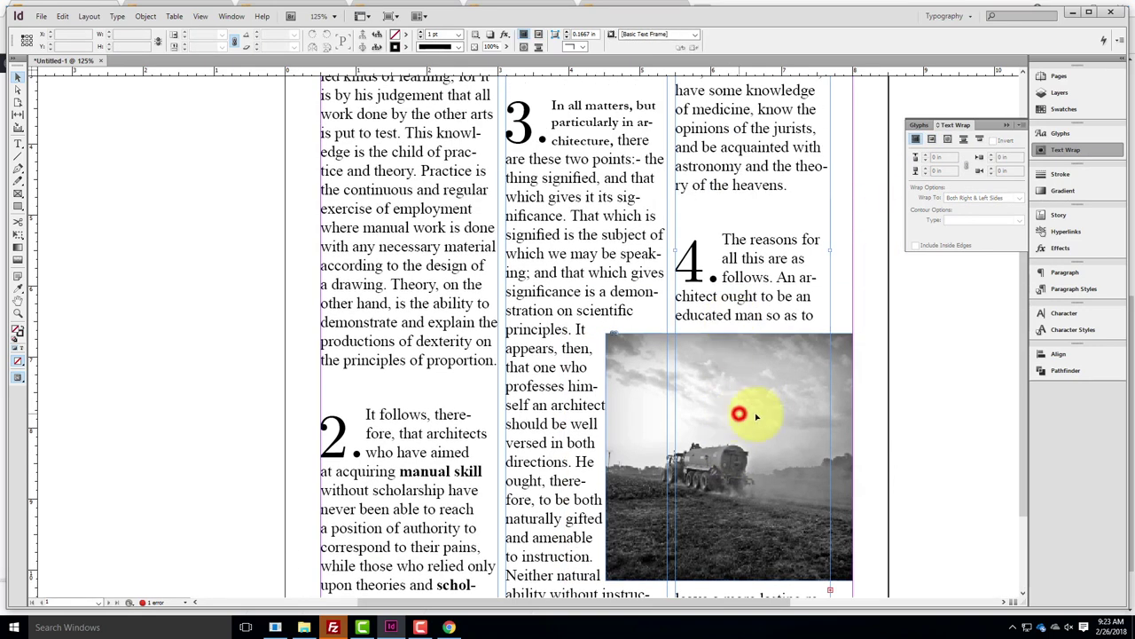
drag(841, 398, 654, 317)
key(ctrl+z)
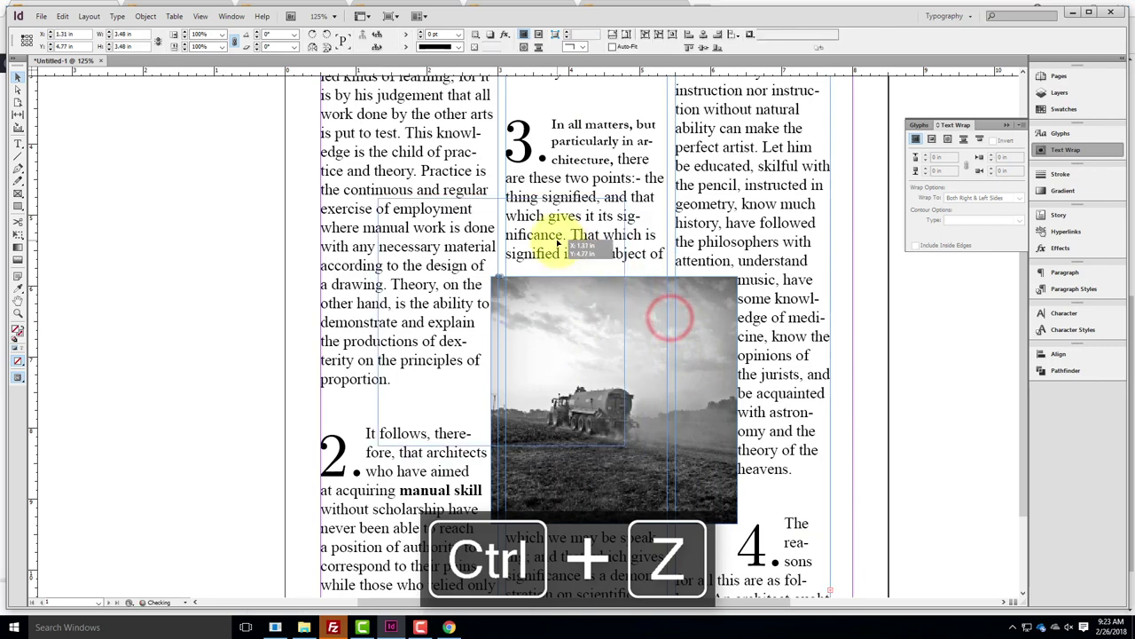
key(ctrl+z)
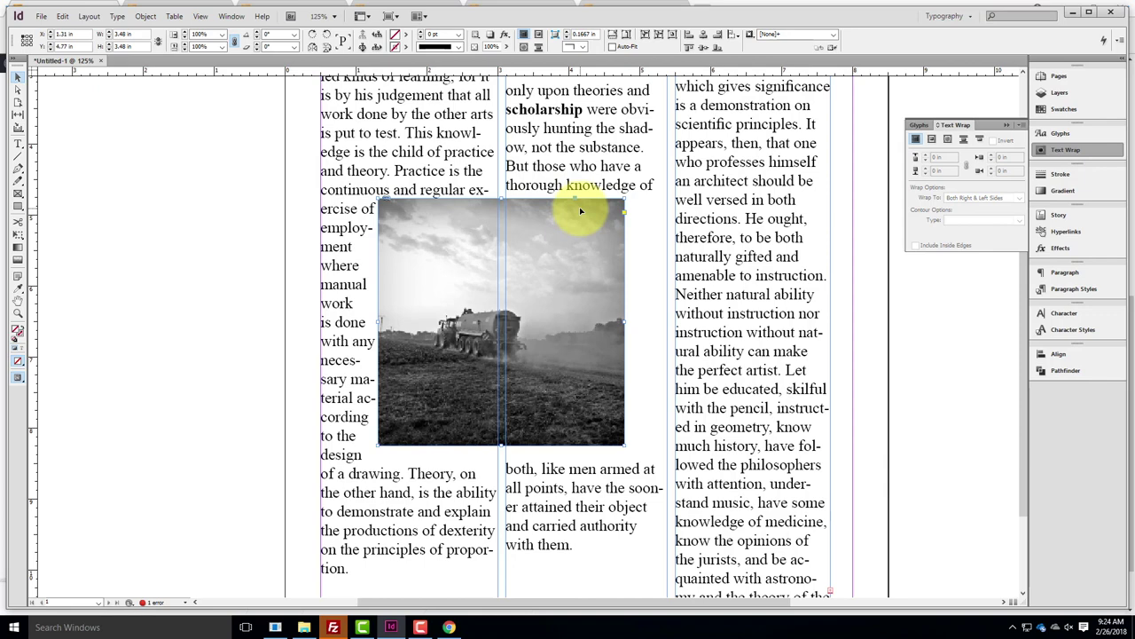
Move the image over the second and third columns against the right margin, at about X 4.52 in, Y 3.52 in
drag(545, 286, 787, 192)
scroll(643, 363, up, 3)
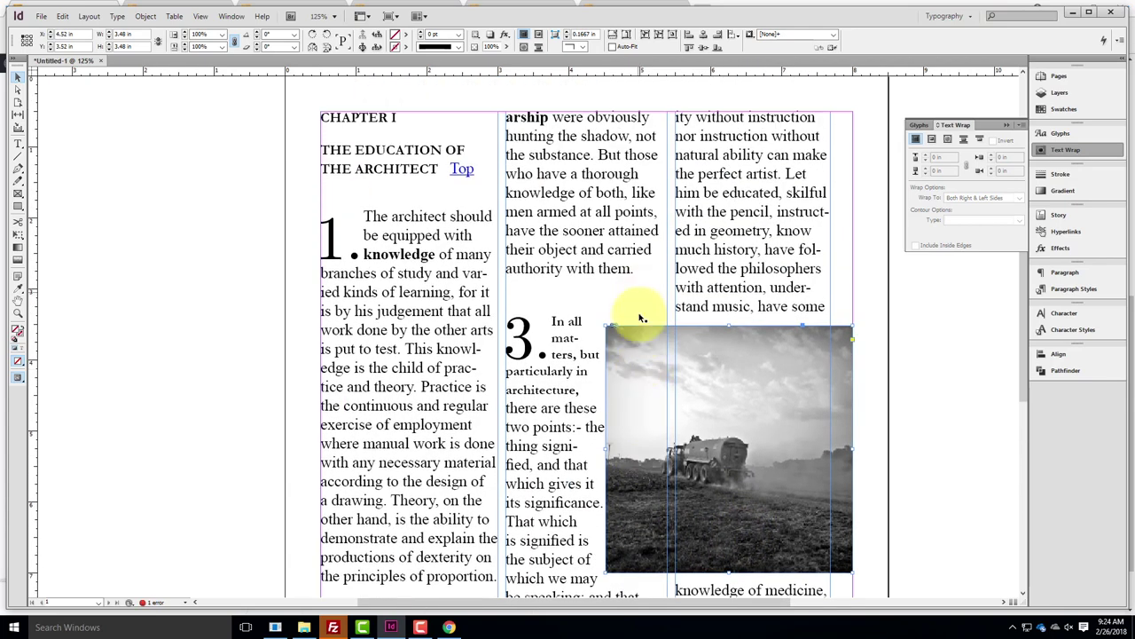
drag(402, 287, 393, 292)
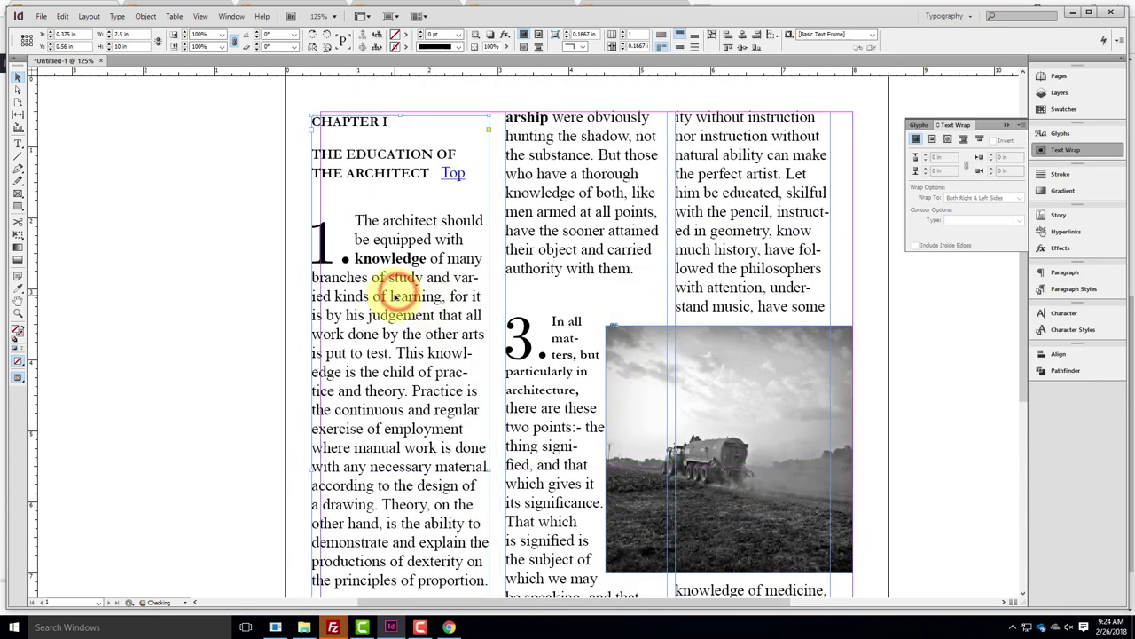
key(ctrl+z)
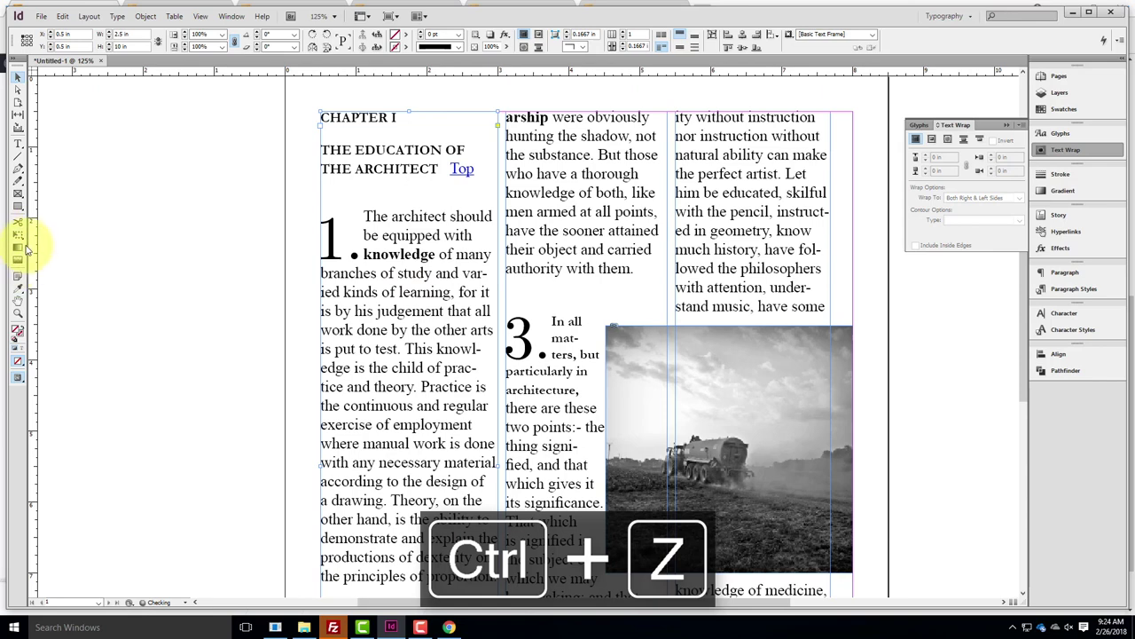
Enlarge the image frame with Free Transform to about 4.89 in square, spanning the second and third columns up to the right margin
click(19, 235)
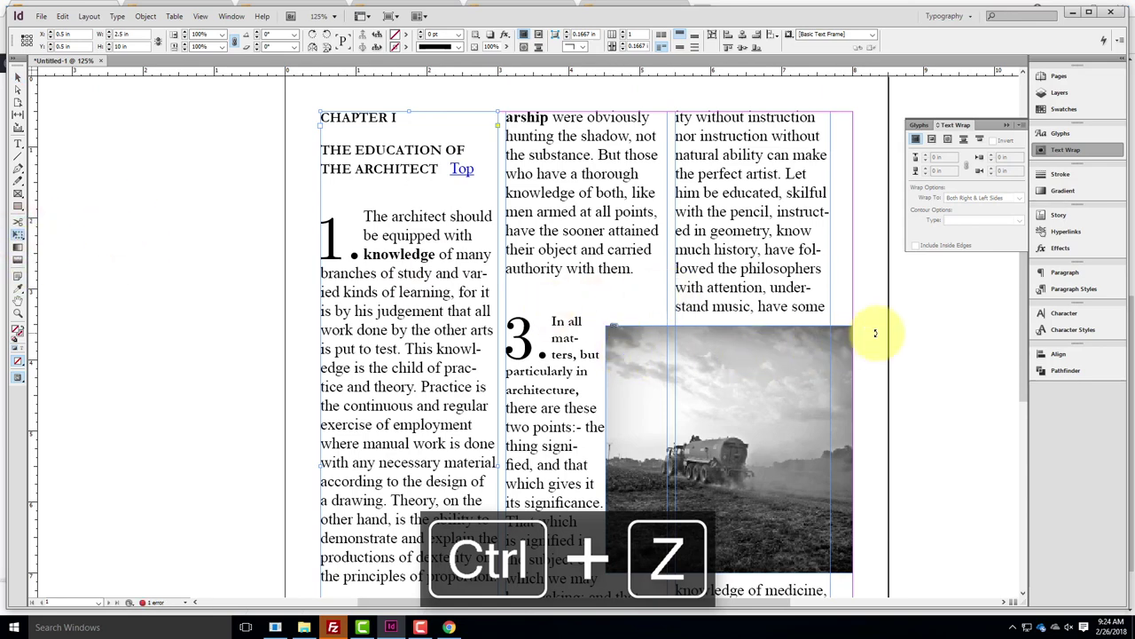
click(18, 77)
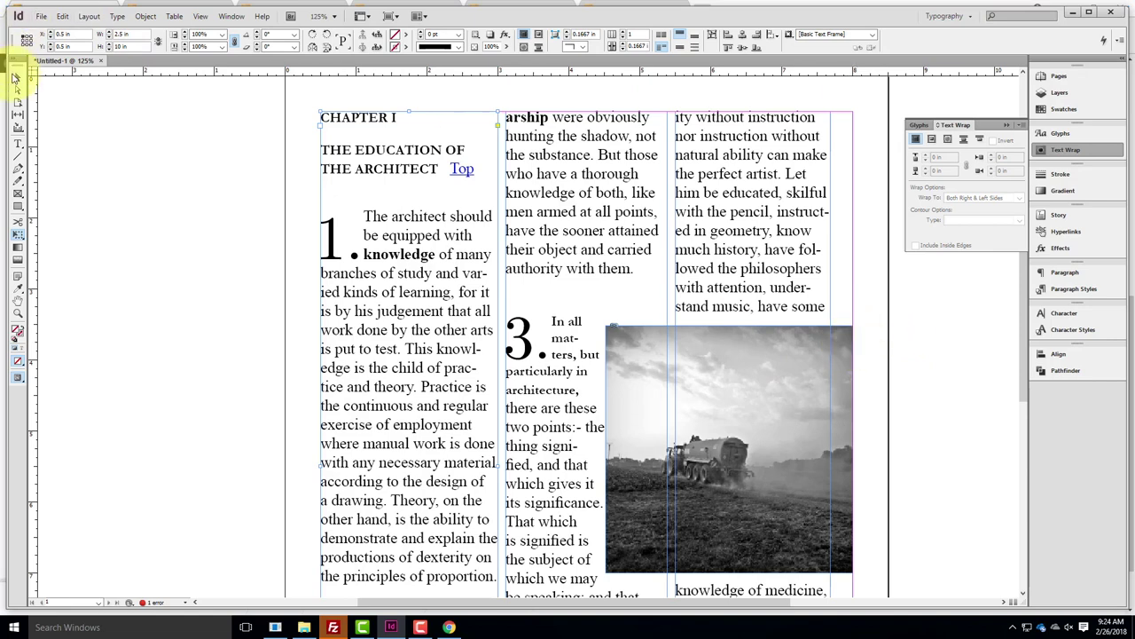
click(845, 362)
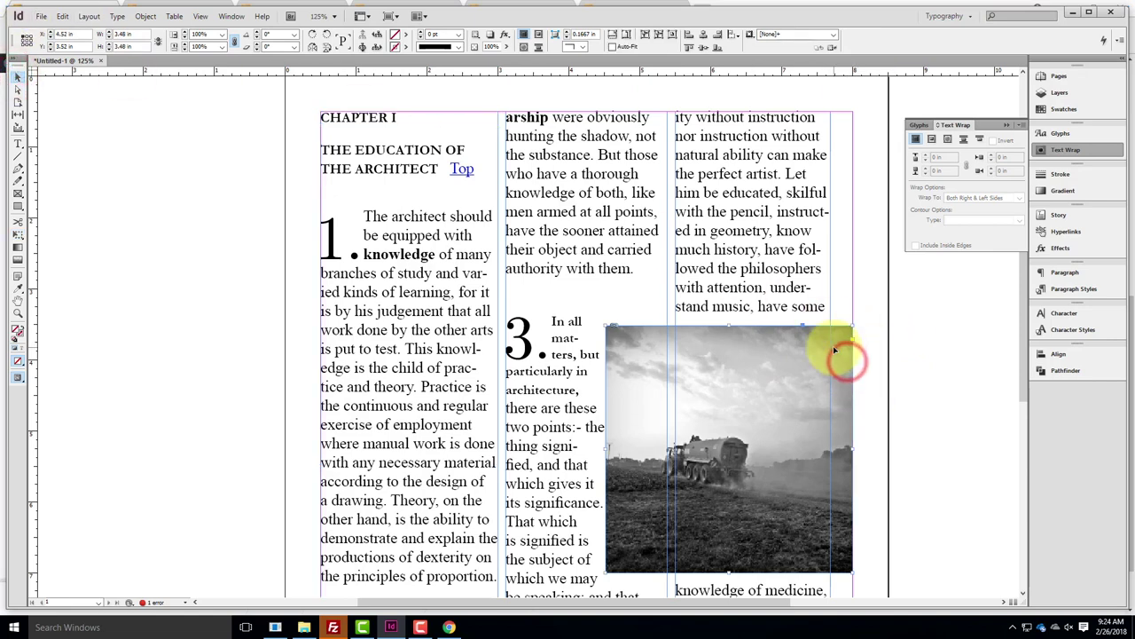
click(17, 234)
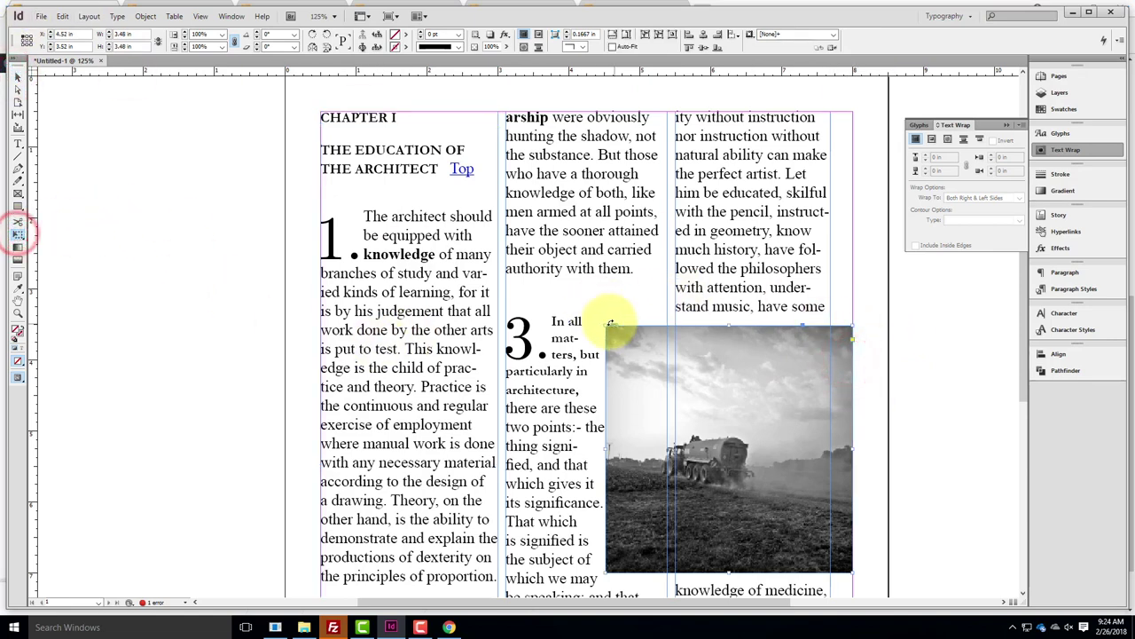
drag(606, 323, 486, 244)
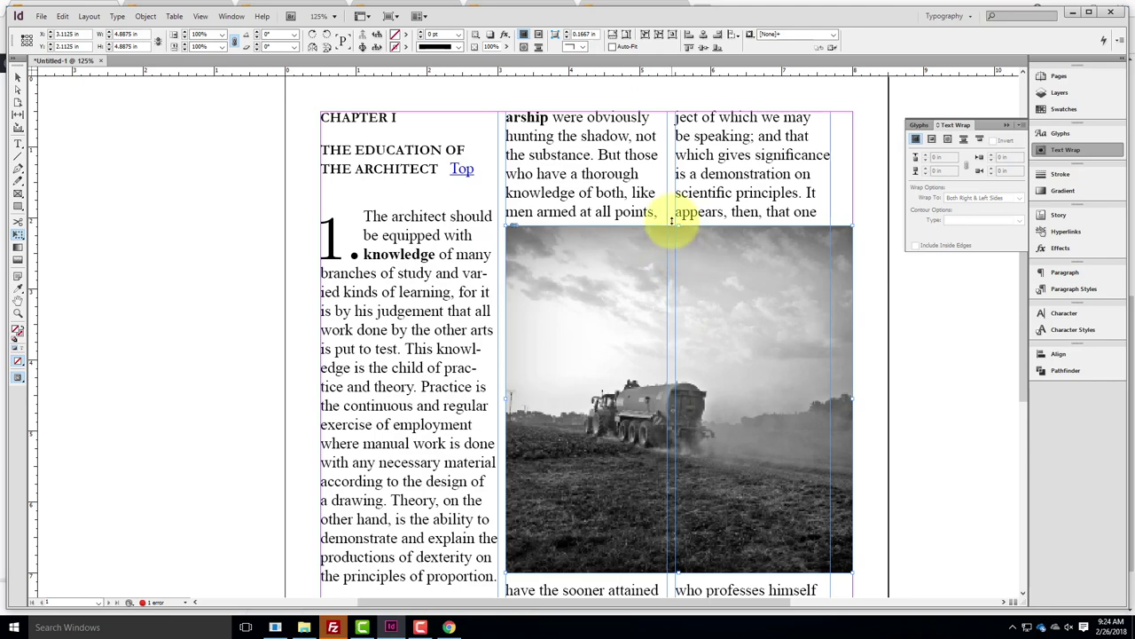
scroll(671, 225, down, 3)
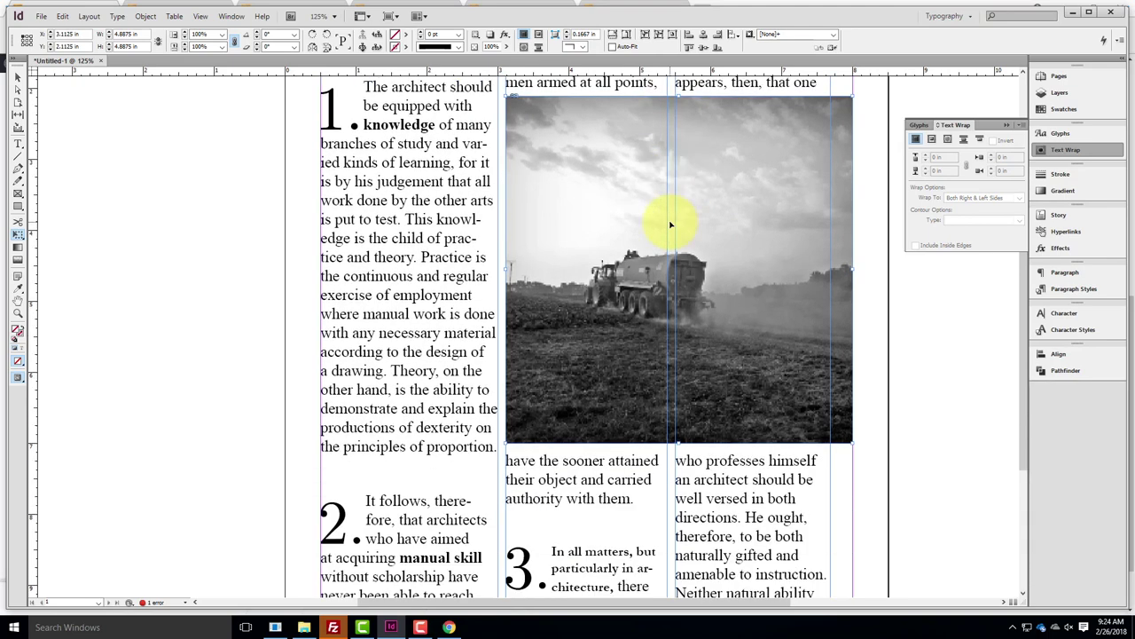
scroll(747, 227, up, 4)
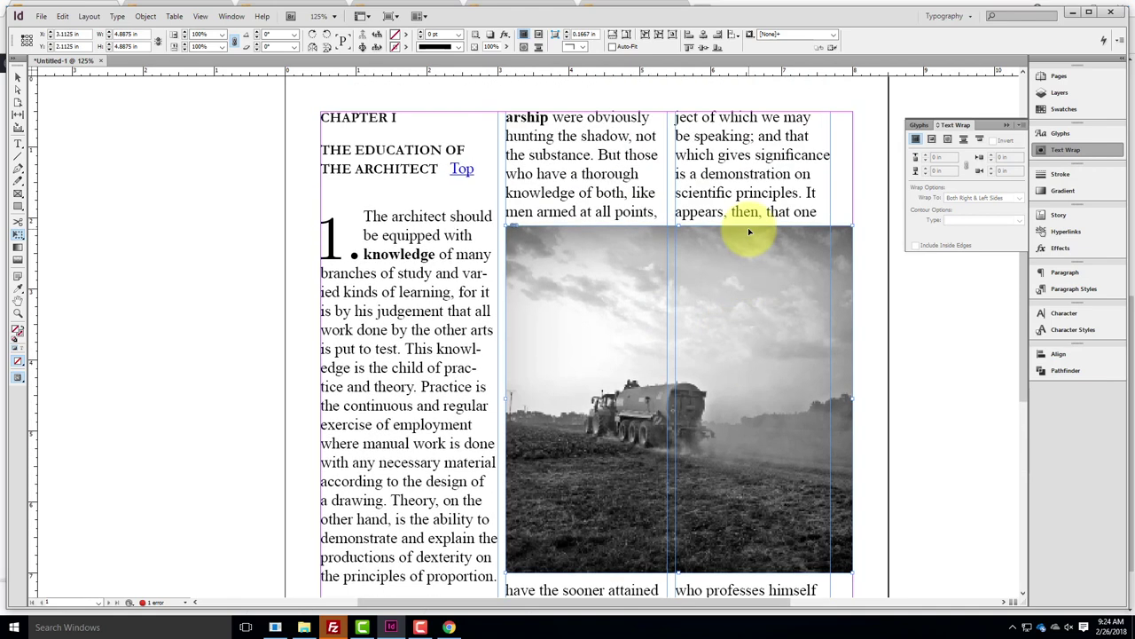
scroll(663, 408, down, 3)
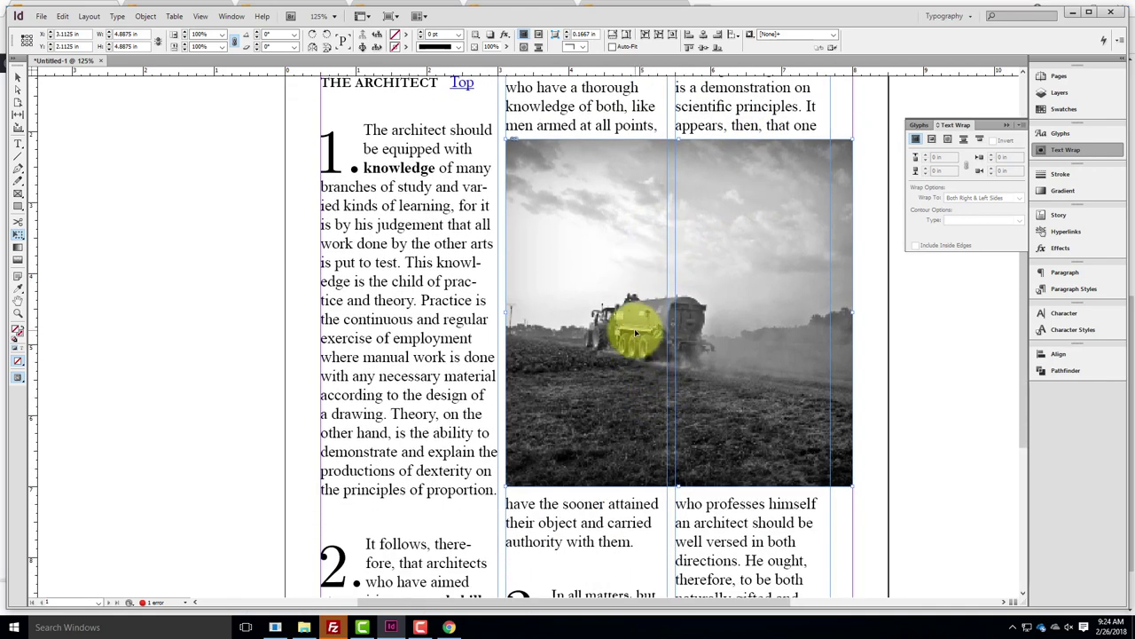
Compare the image's display performance in High Quality Display and Fast Display
right_click(837, 254)
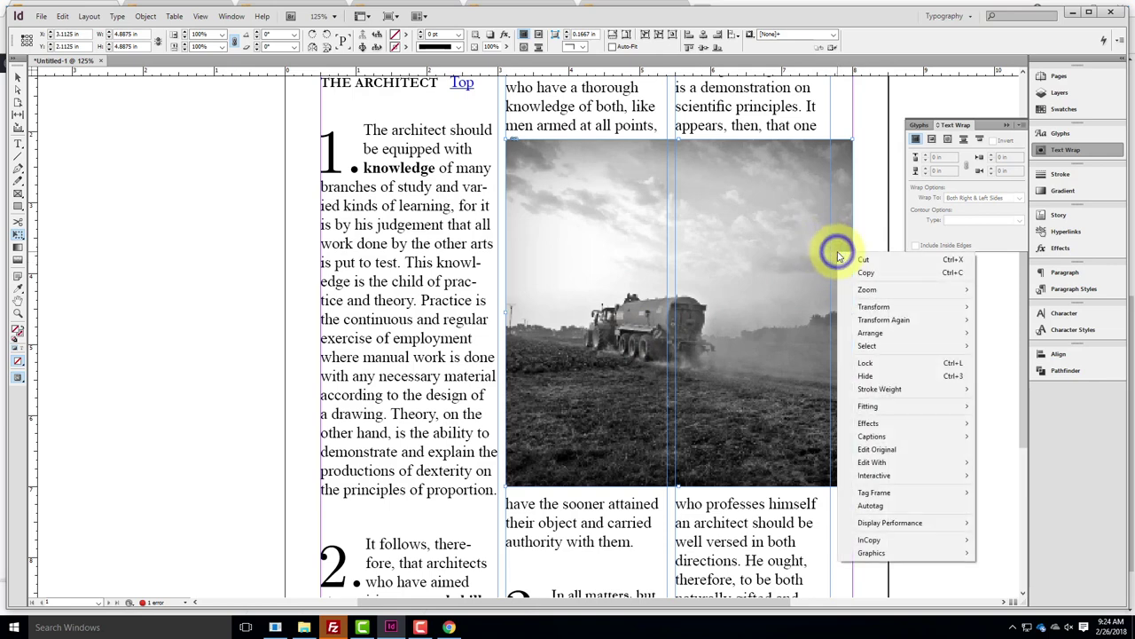
mouse_move(887, 522)
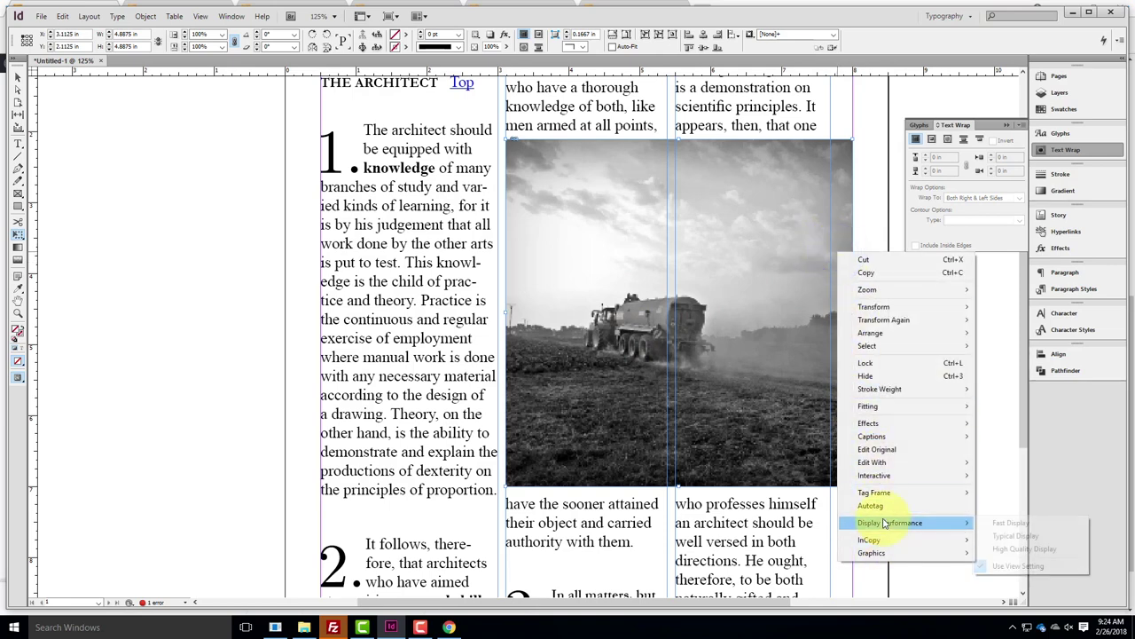
click(1013, 550)
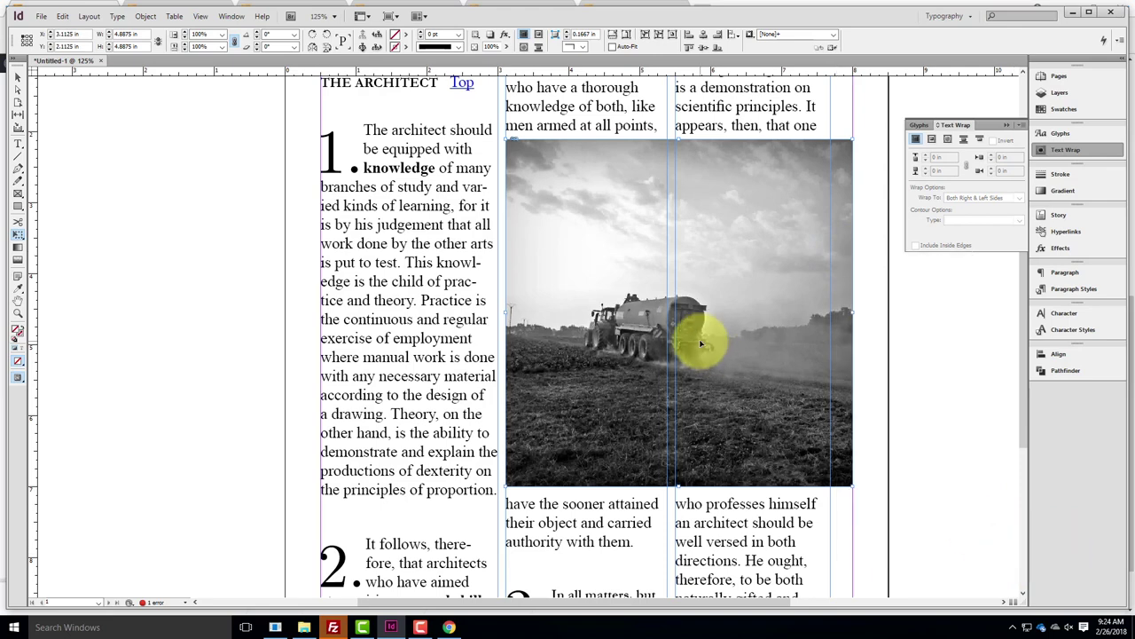
right_click(847, 254)
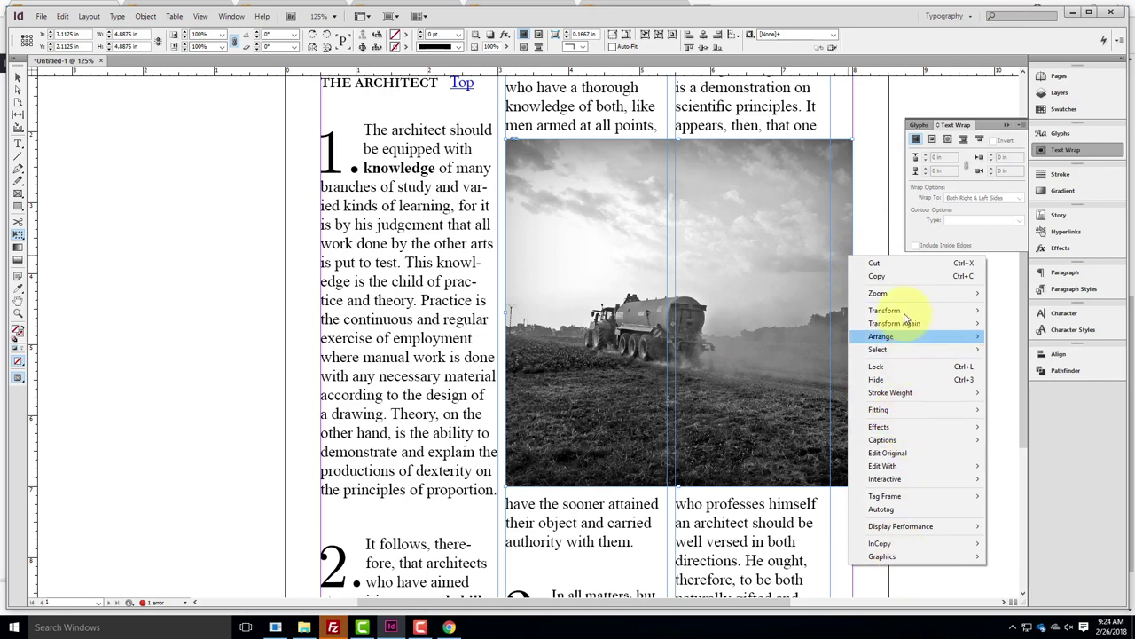
mouse_move(923, 526)
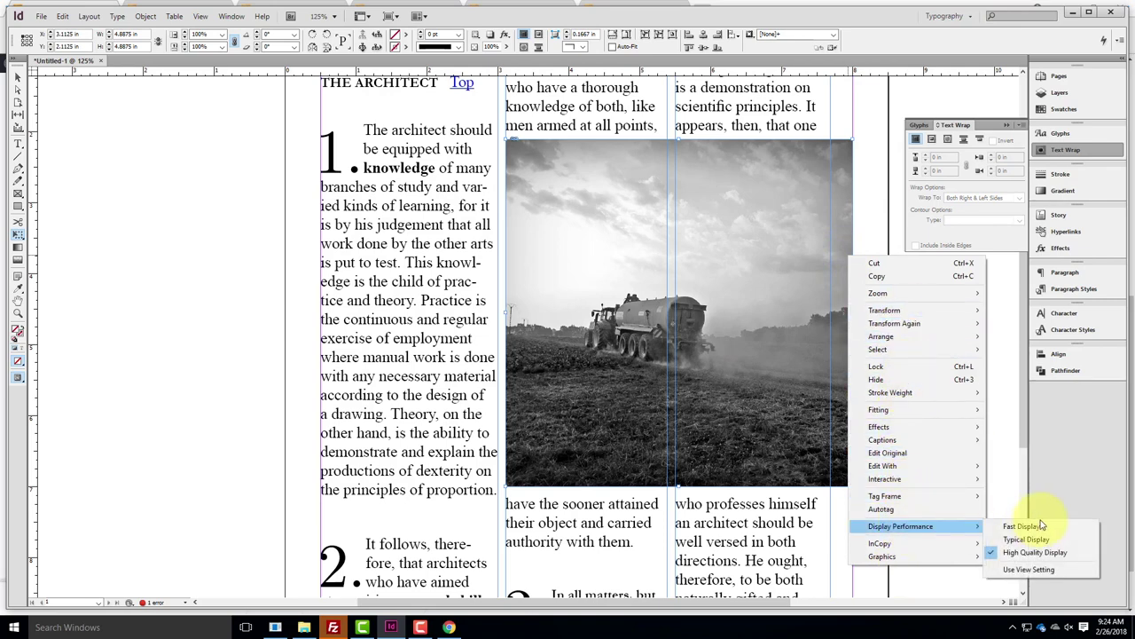
click(1020, 527)
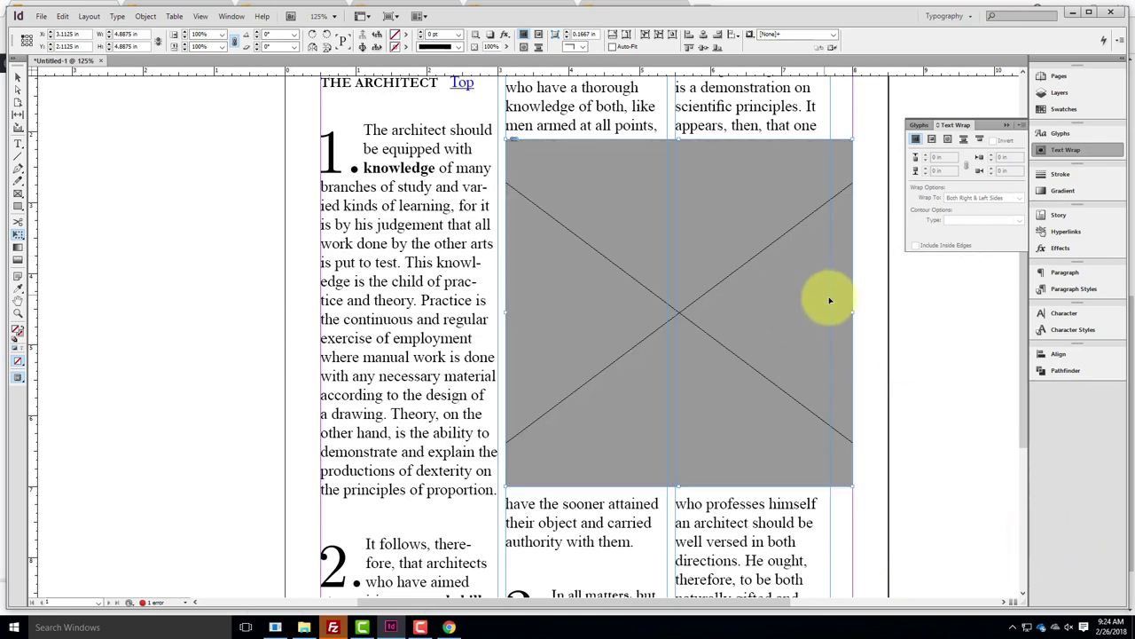
Set the image's display performance to Typical Display
right_click(848, 313)
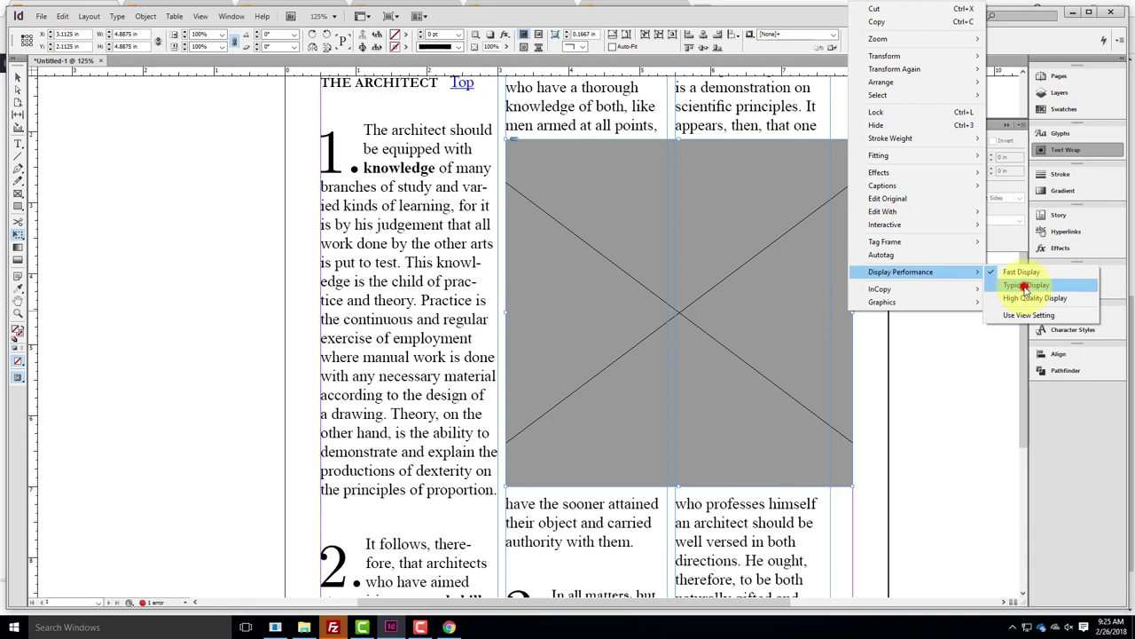
click(1023, 285)
Start a JPEG export of the document as Untitled-1.jpg in the Ex110 exercise folder
scroll(798, 370, up, 3)
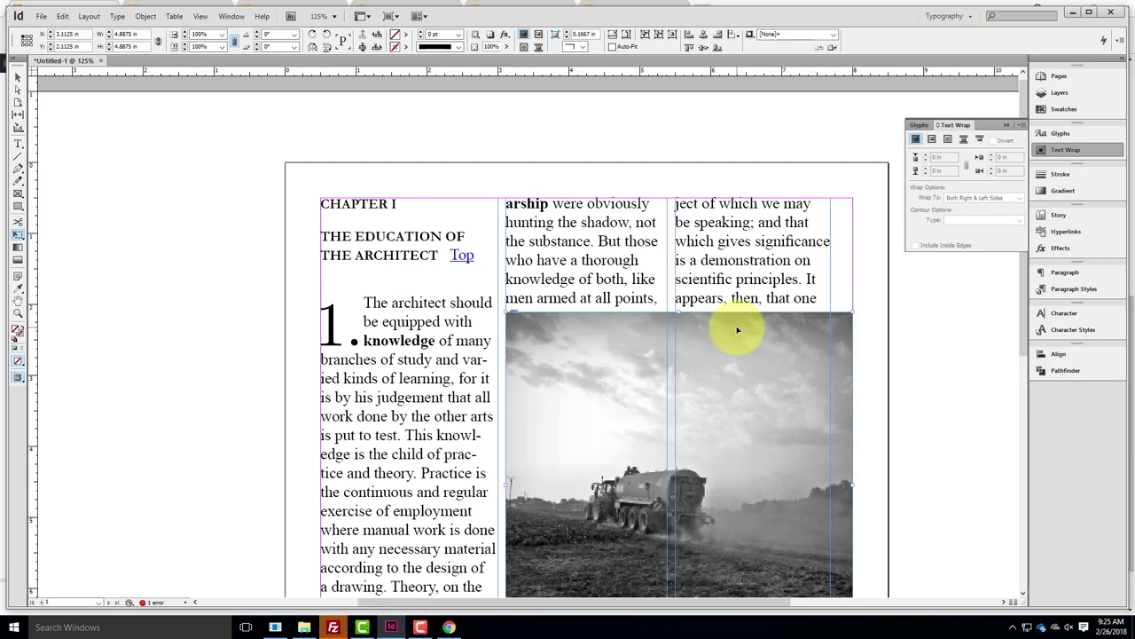
click(42, 16)
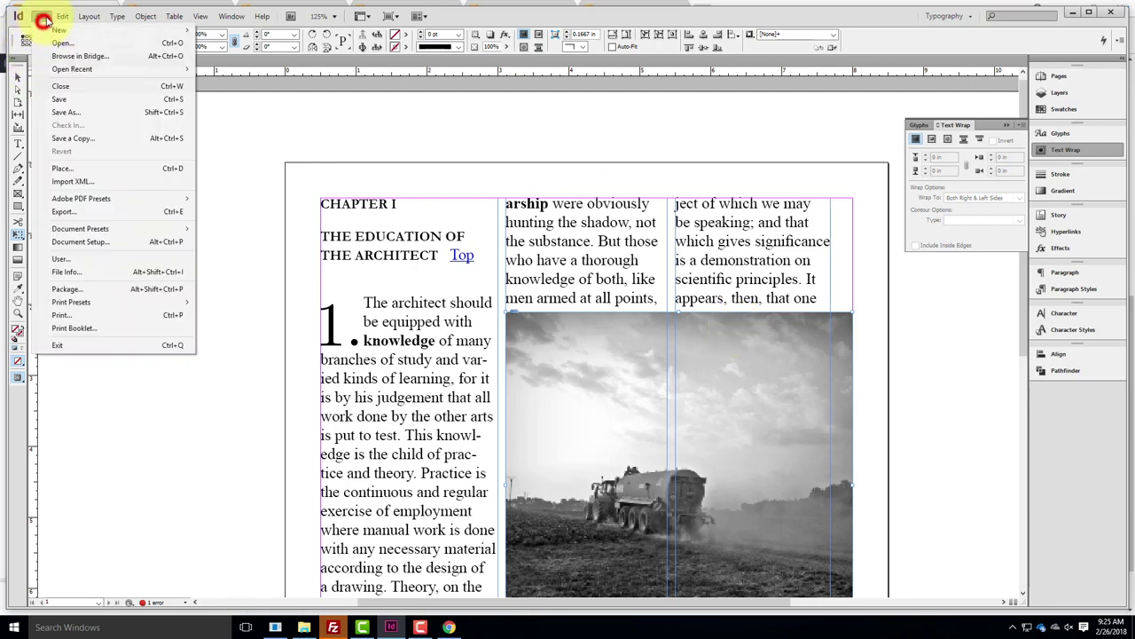
click(69, 211)
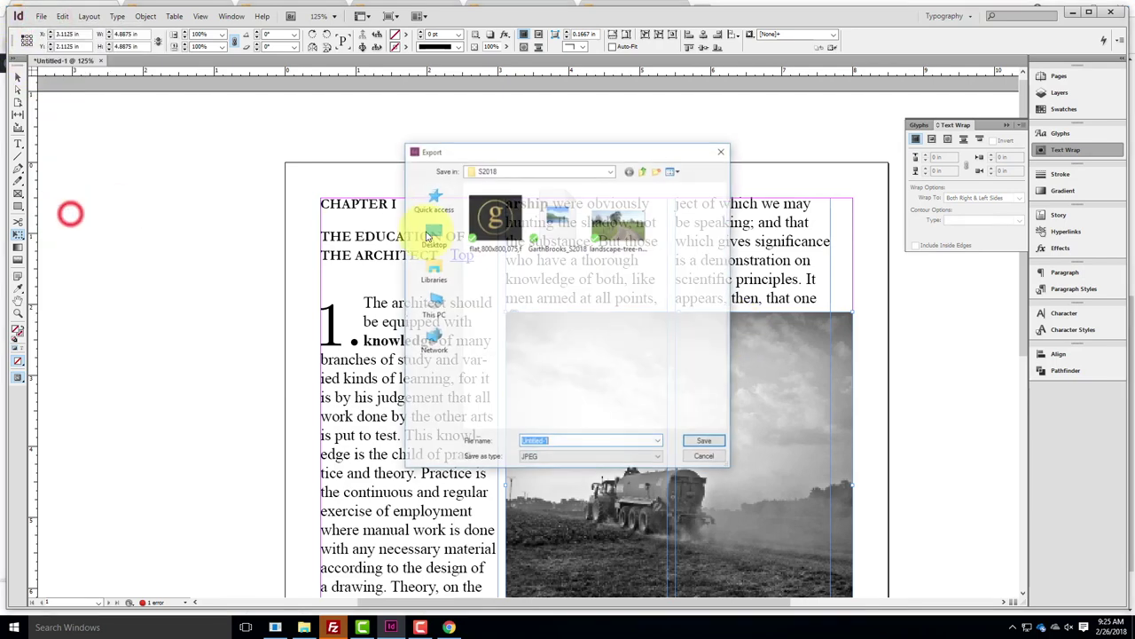
click(643, 170)
click(643, 170)
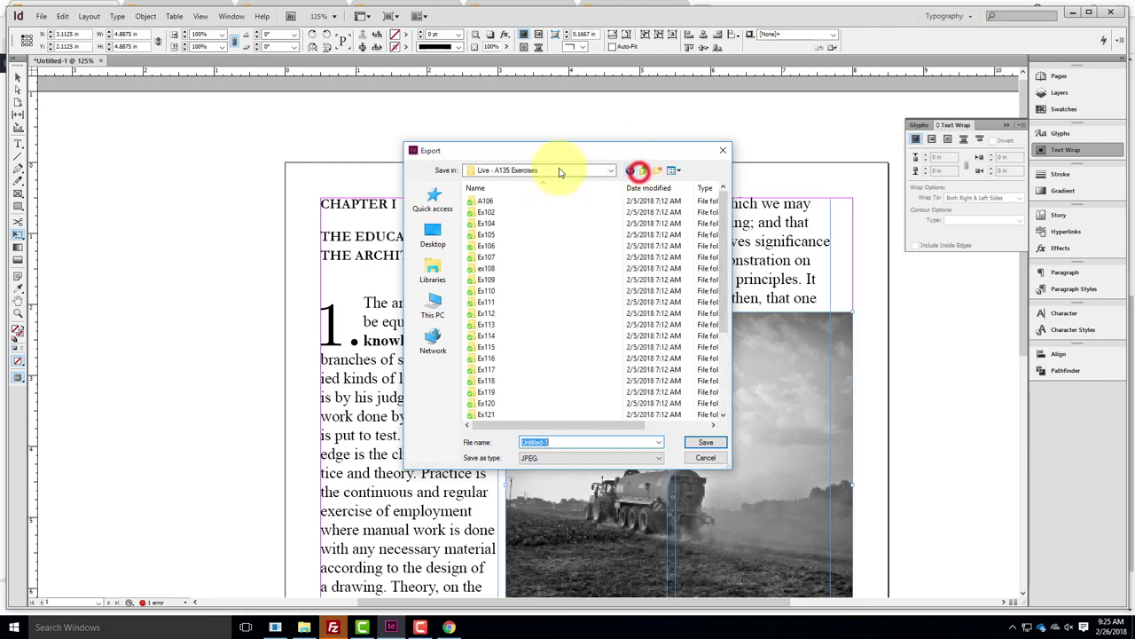
double_click(486, 292)
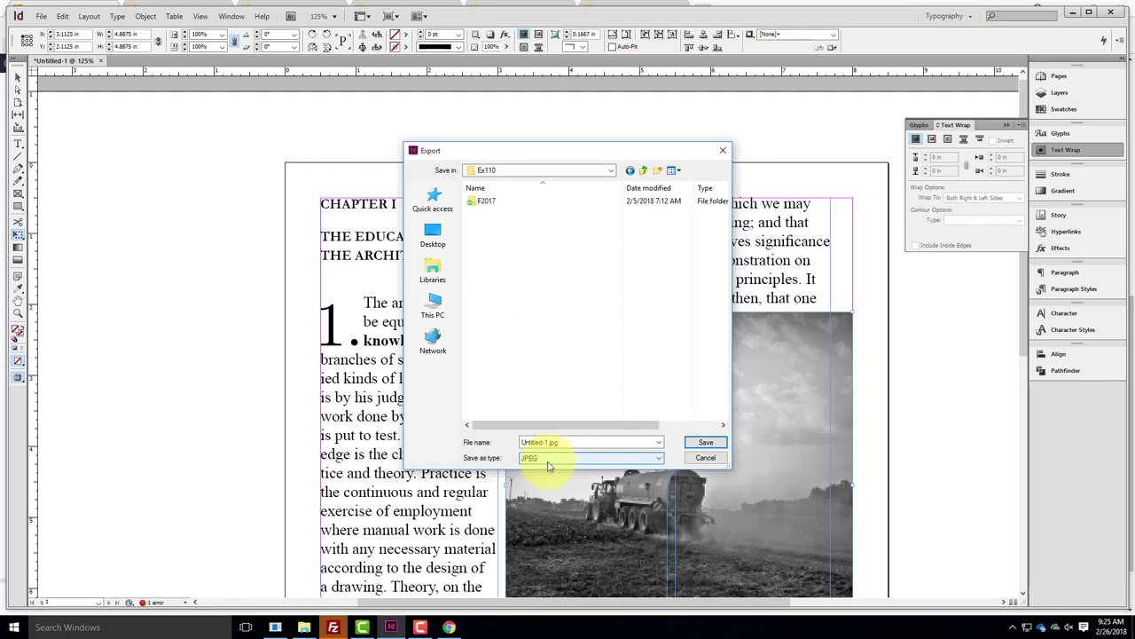
click(723, 442)
Complete the JPEG export of all pages at Maximum quality, 300 ppi resolution and CMYK color space
drag(502, 142, 474, 155)
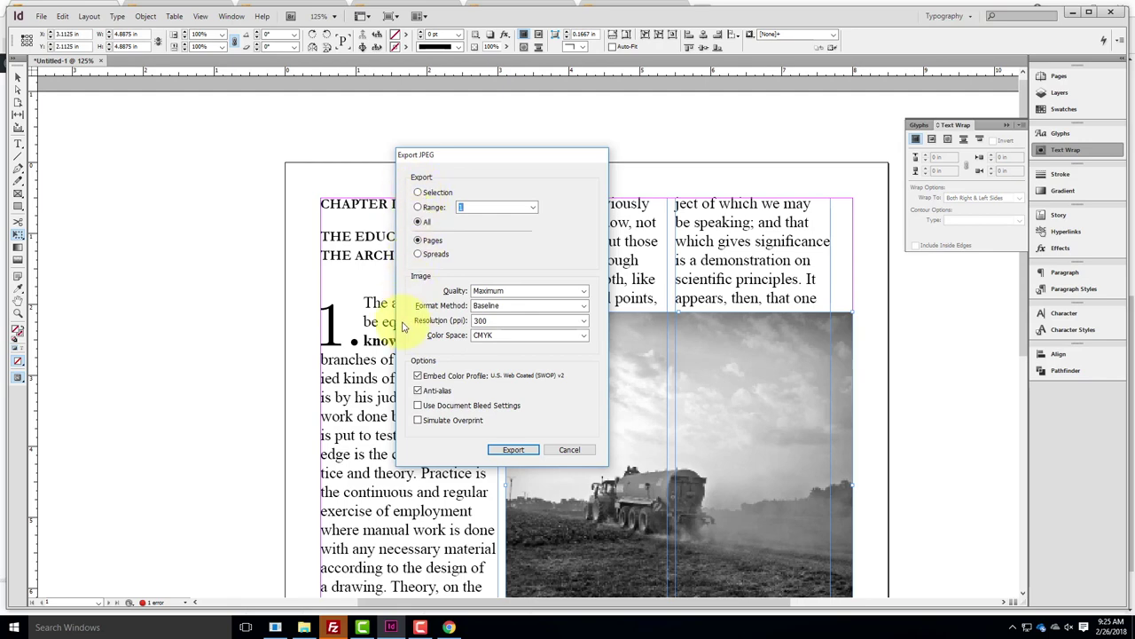
click(498, 321)
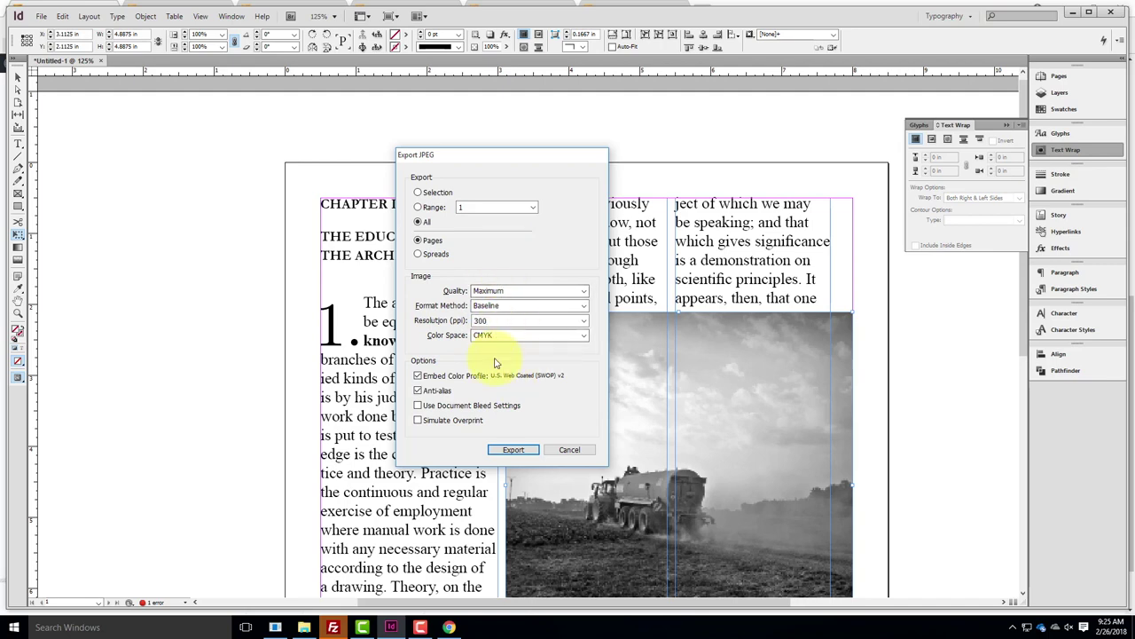
click(514, 449)
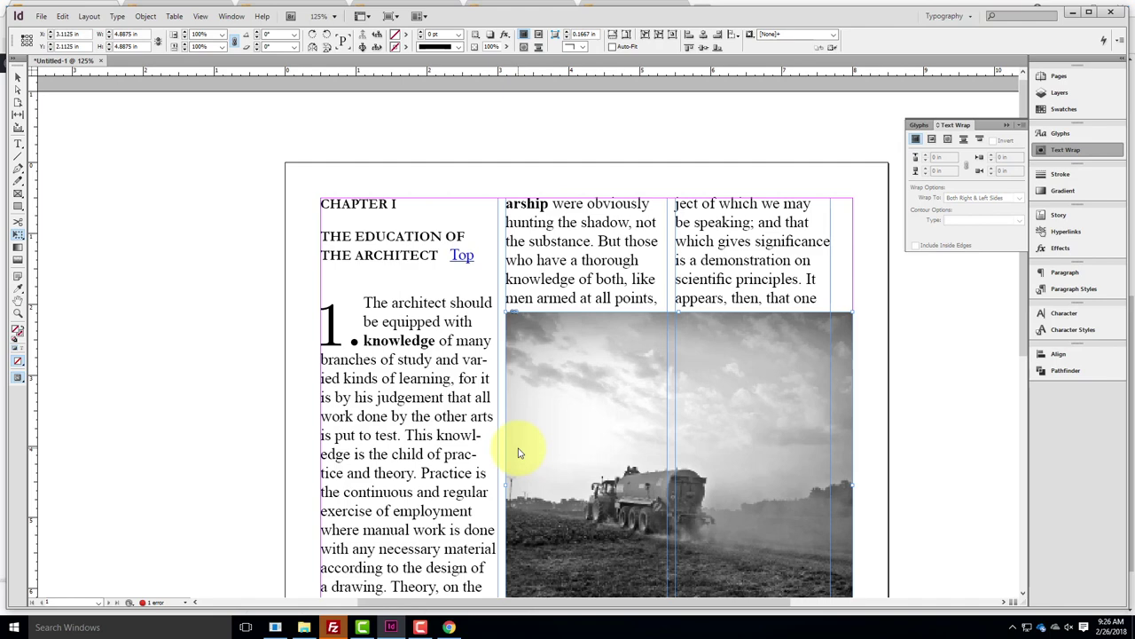
Switch to Chrome, search the web for fontsquirrel in a new tab and open the Font Squirrel site
click(450, 627)
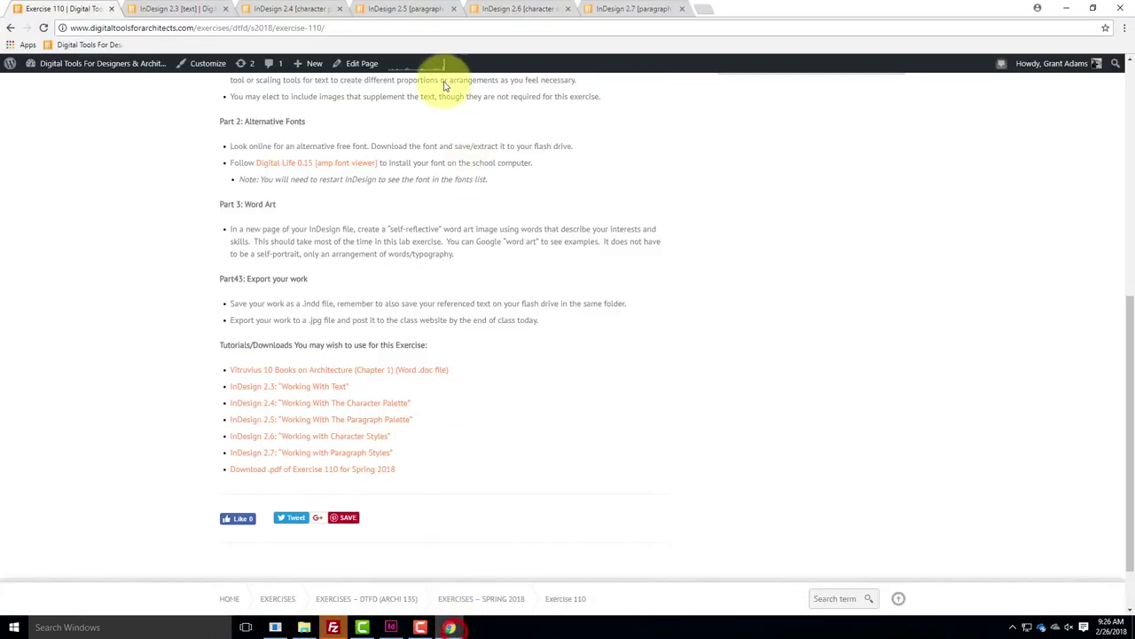
click(707, 8)
text(f)
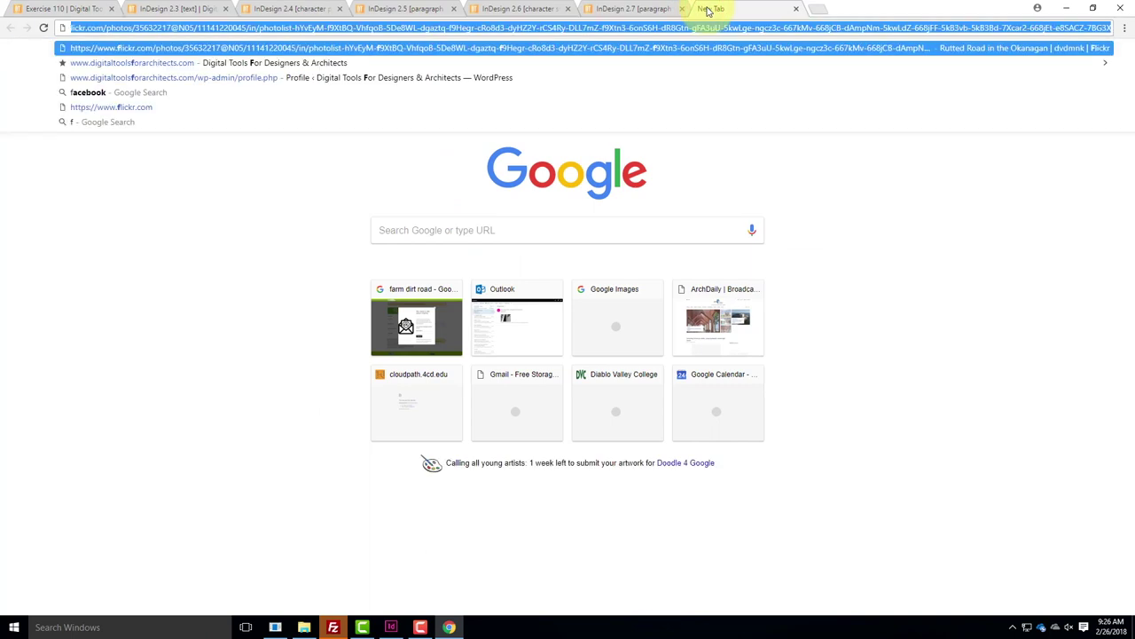
text(ontsqui)
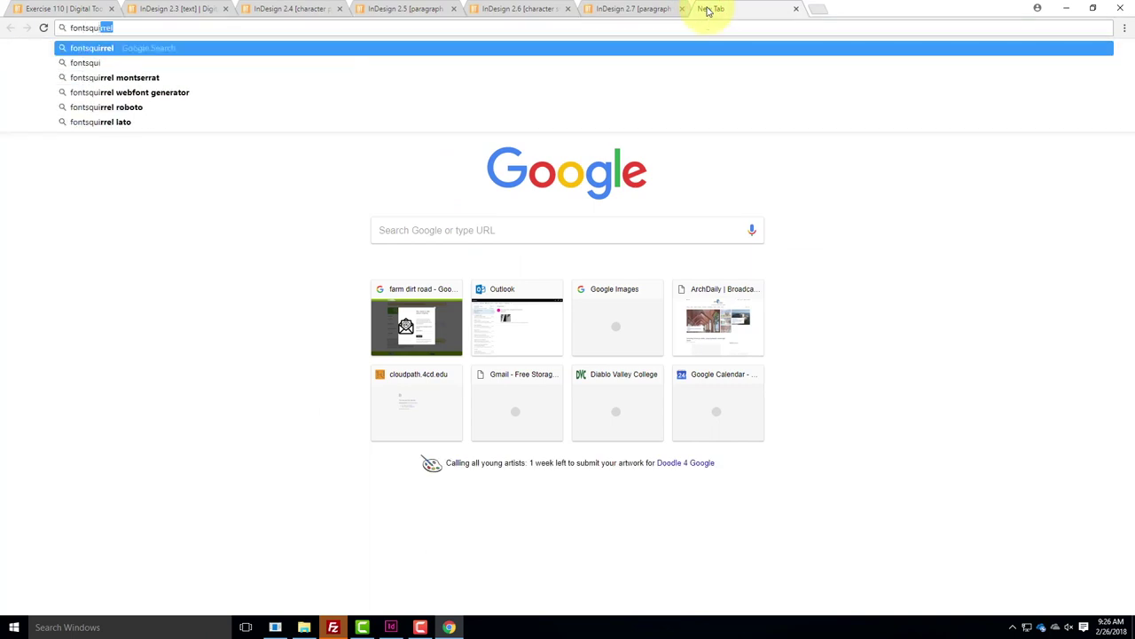
key(shift+Return)
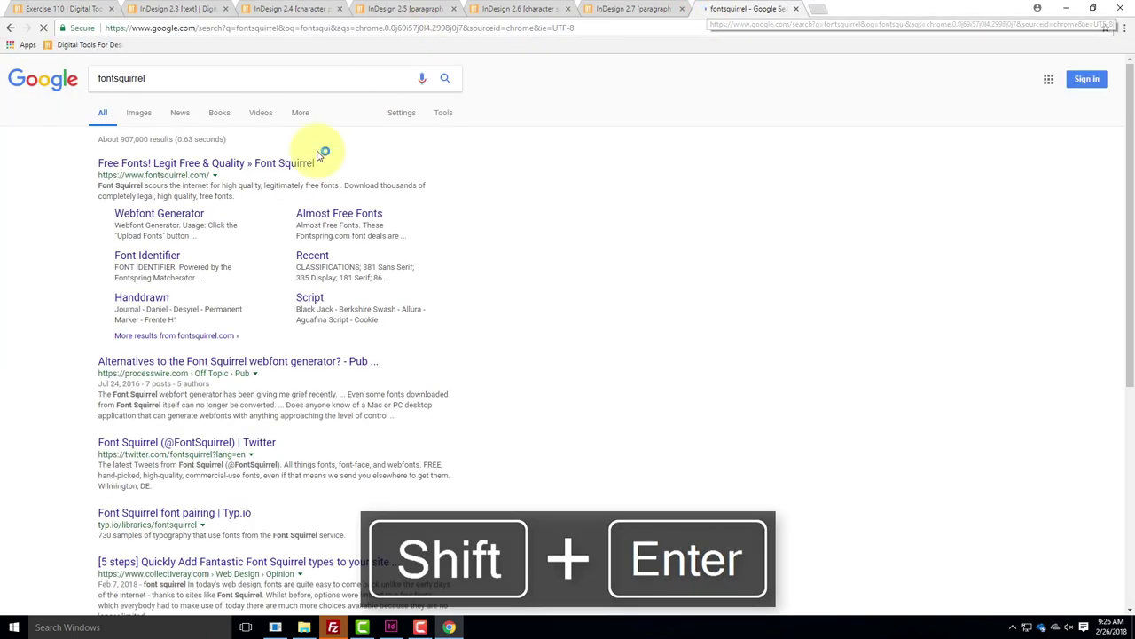
drag(173, 175, 557, 266)
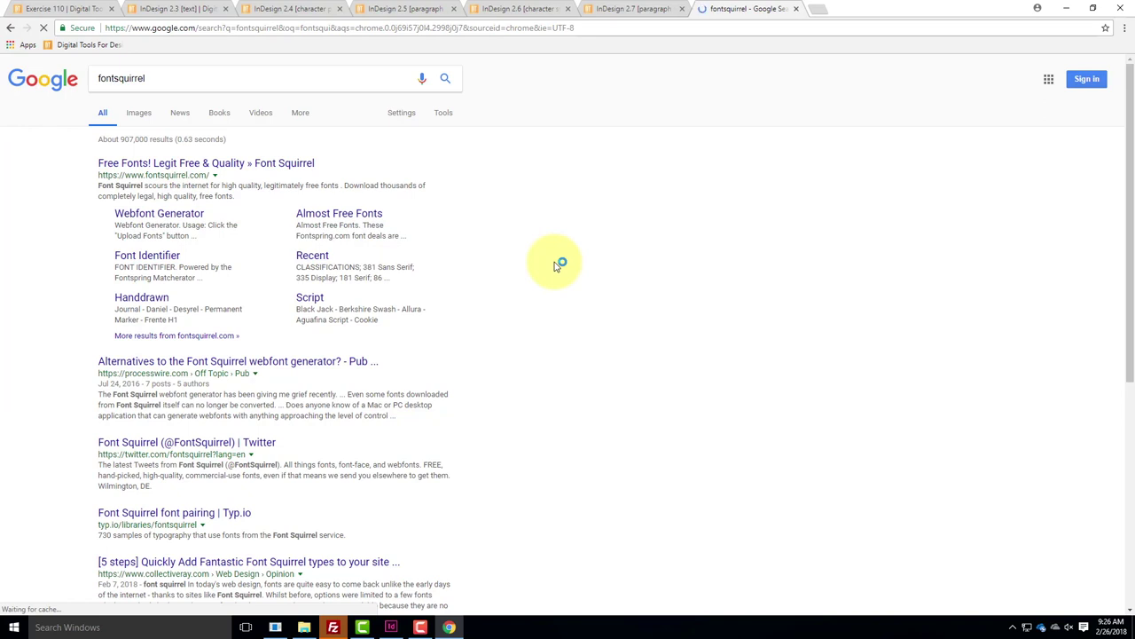
Search for google fonts in another new tab, open the Google Fonts site and browse its font directory
click(818, 10)
text(google font)
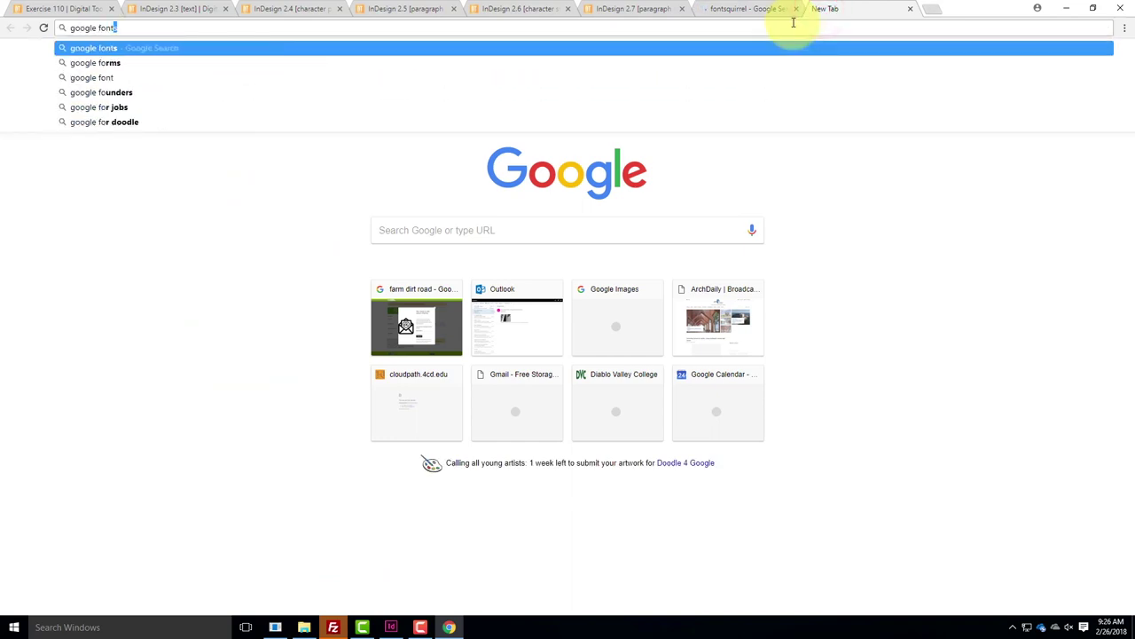
key(Return)
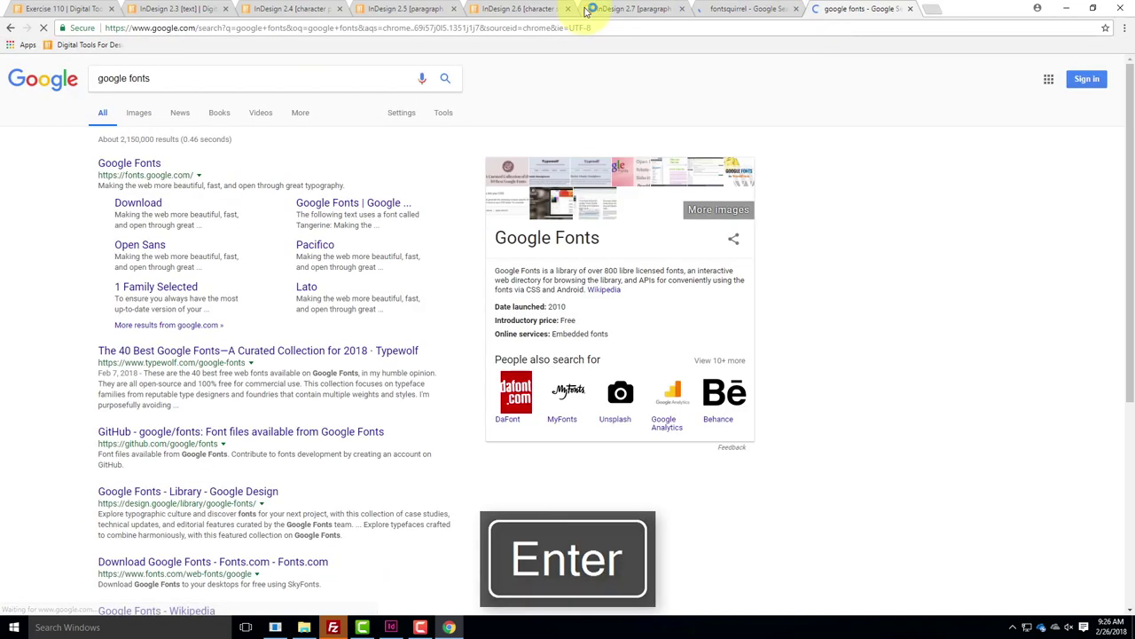
click(122, 166)
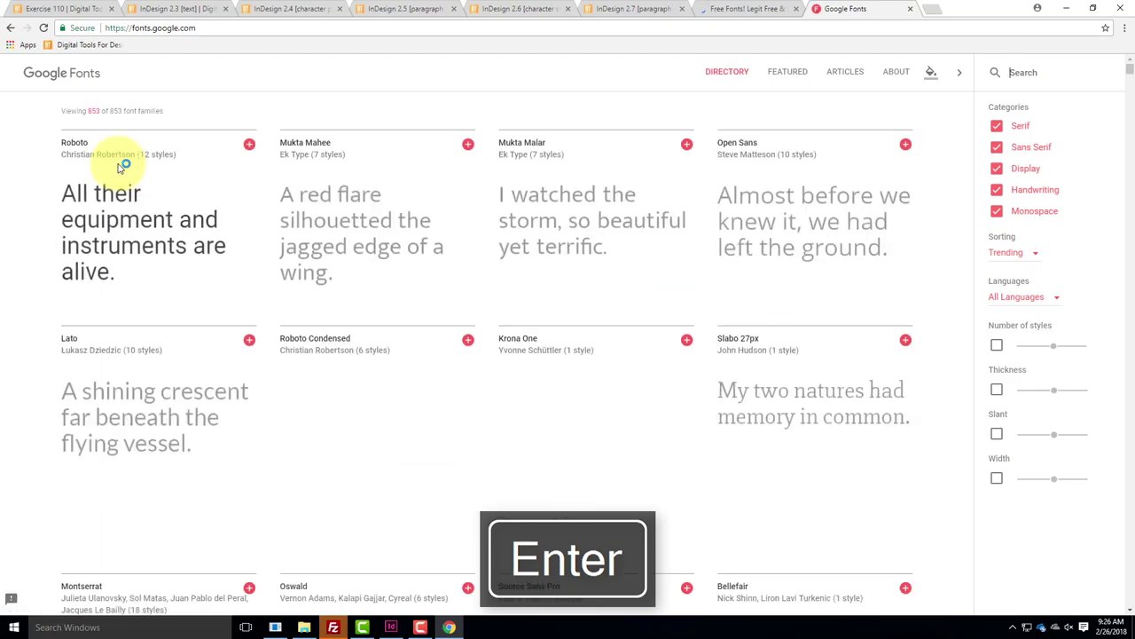
scroll(585, 401, down, 2)
scroll(585, 400, down, 5)
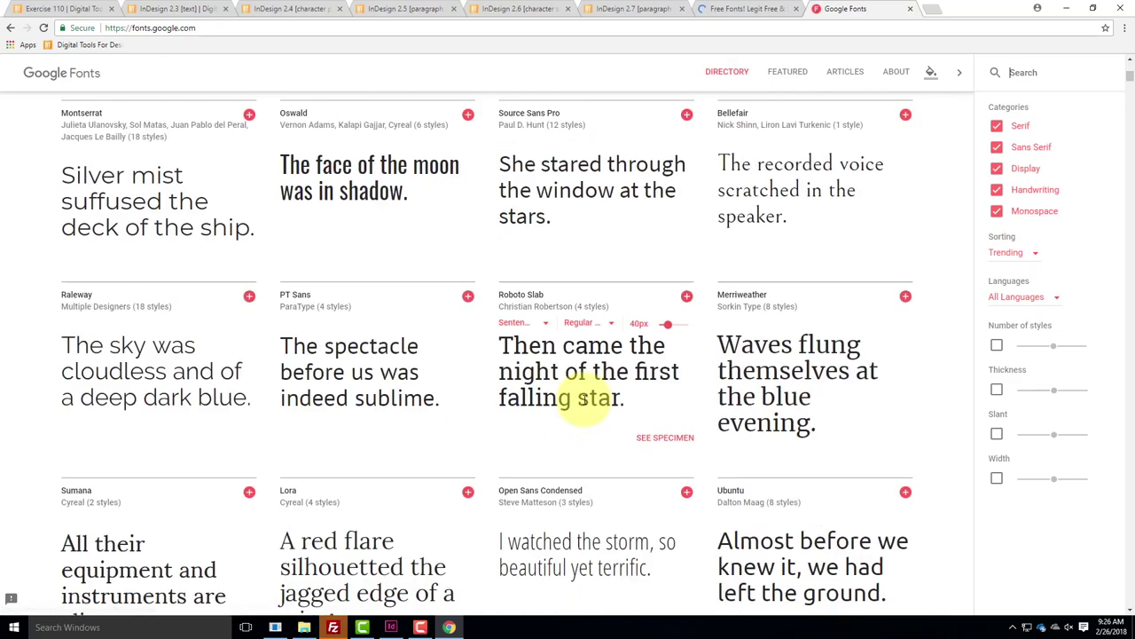
Try to get the free Intro Rust font through its off-site download on Font Squirrel, and return to the font list
click(732, 10)
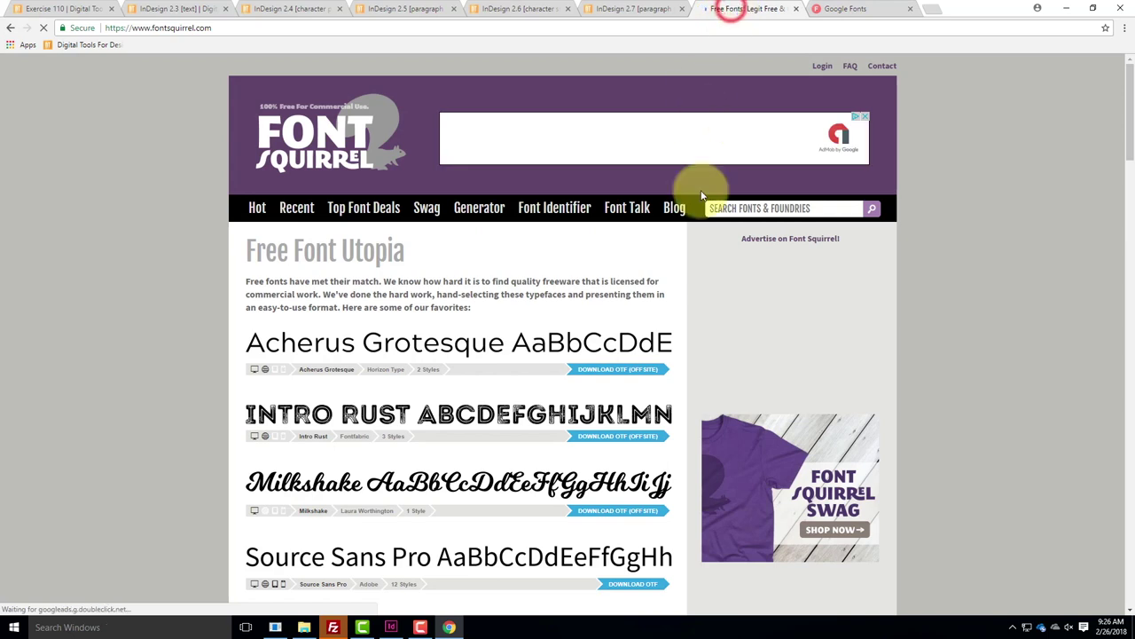
scroll(666, 301, down, 1)
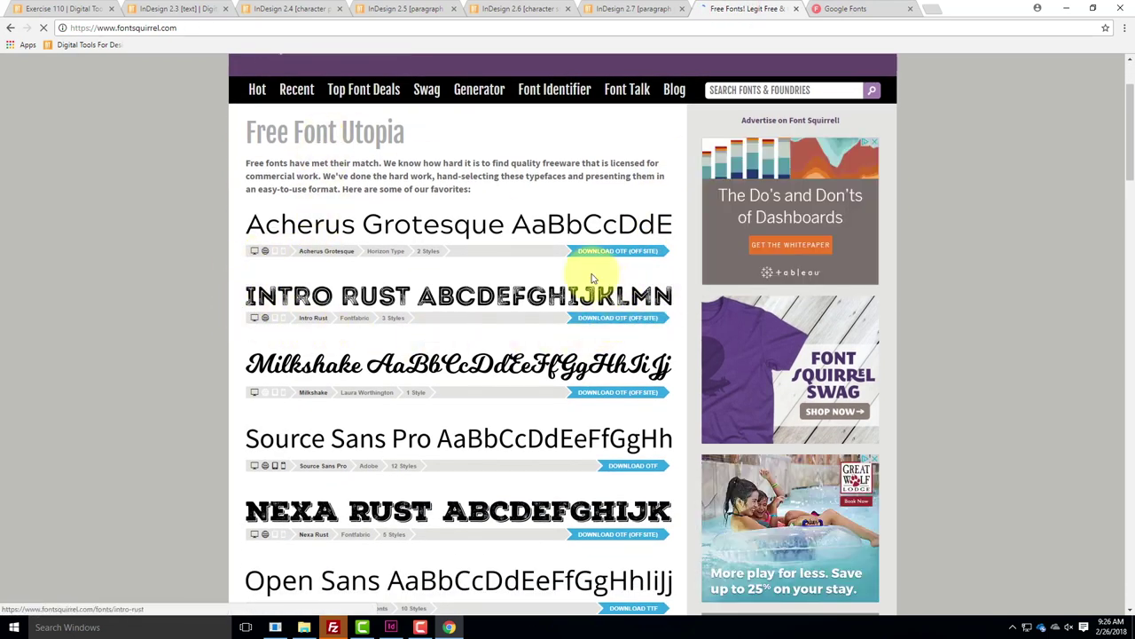
click(612, 318)
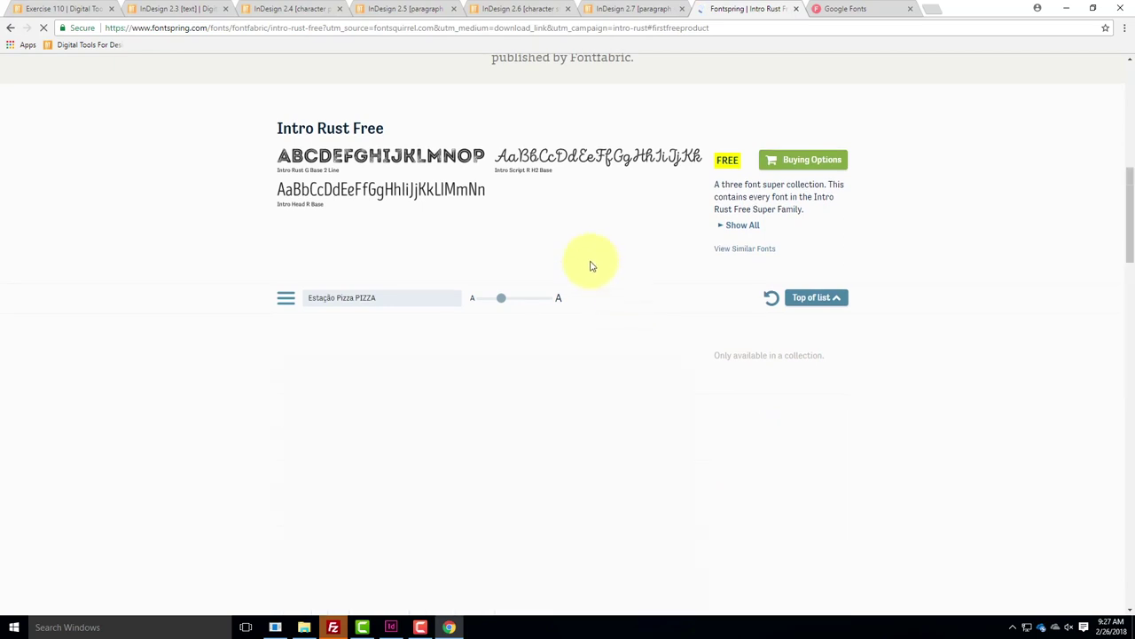
click(815, 160)
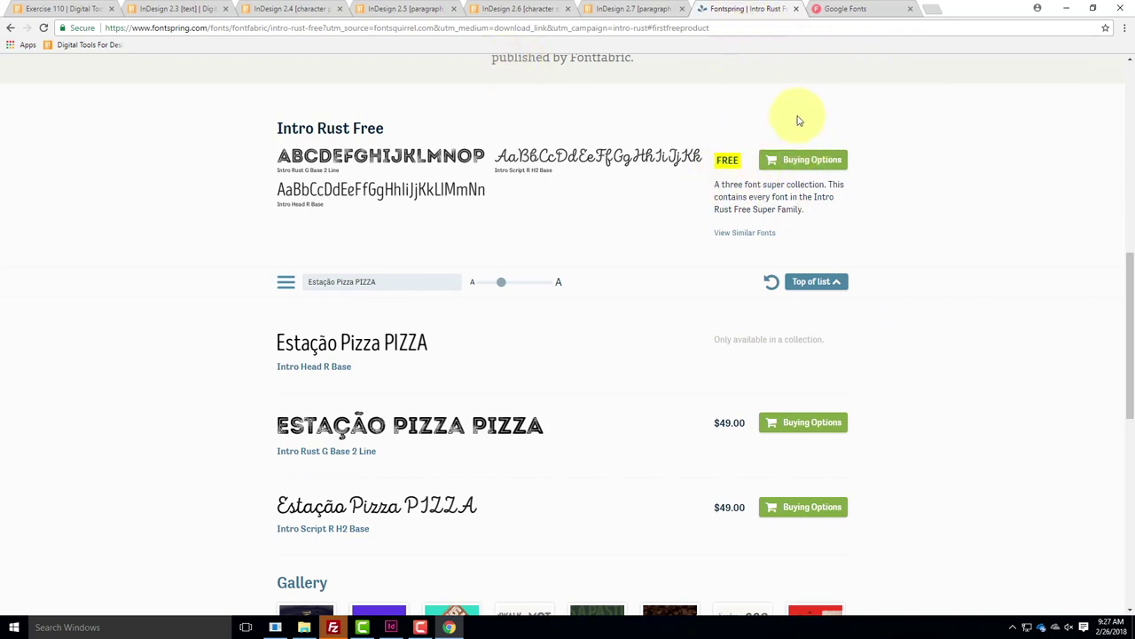
click(10, 27)
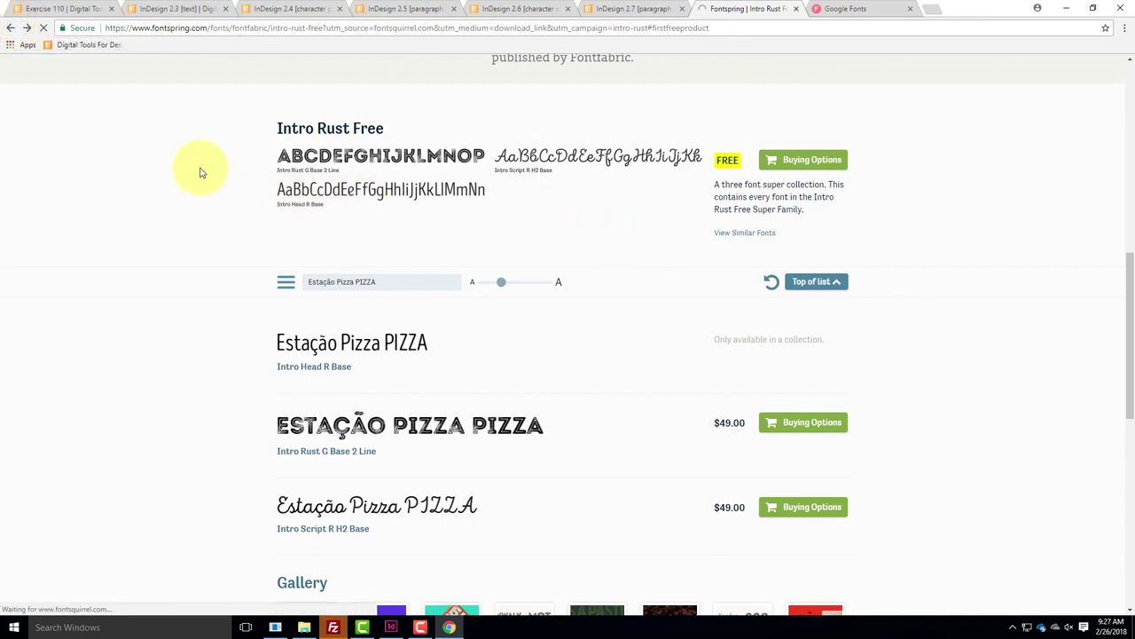
Filter the Google Fonts directory to the Display category by excluding Handwriting, Monospace, Serif and Sans Serif
click(843, 10)
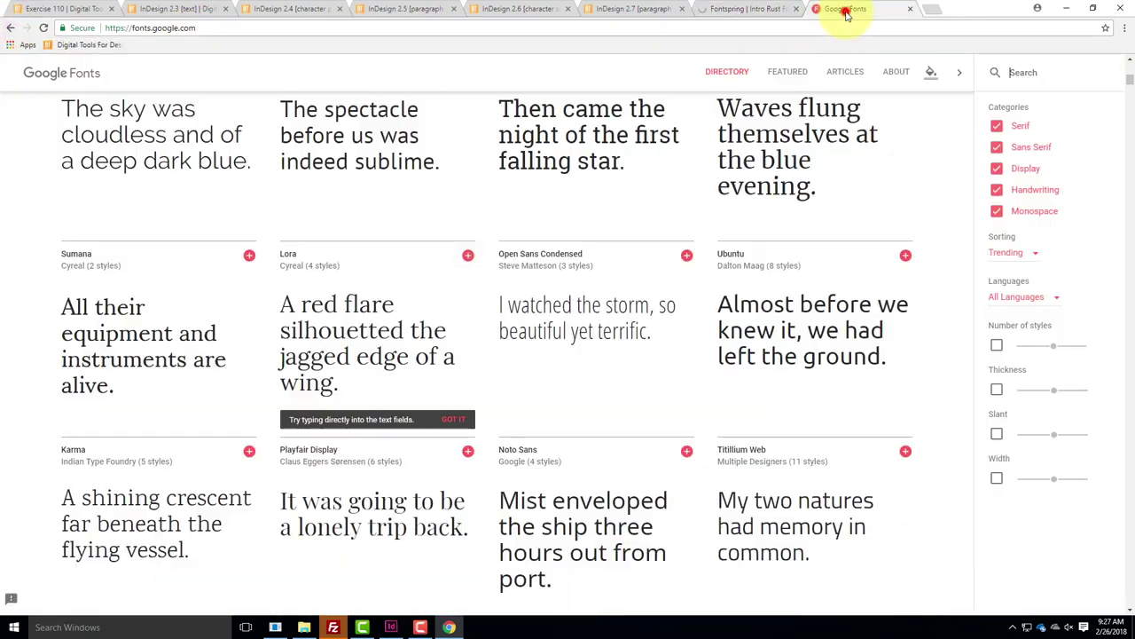
scroll(627, 371, down, 2)
scroll(626, 371, down, 3)
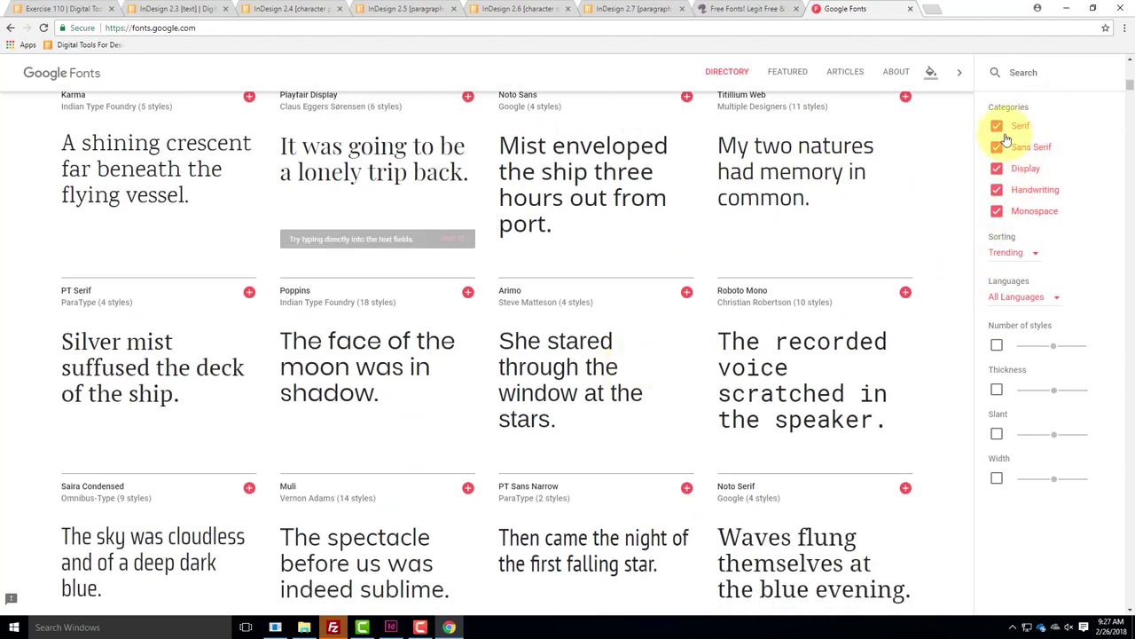
click(997, 189)
click(997, 211)
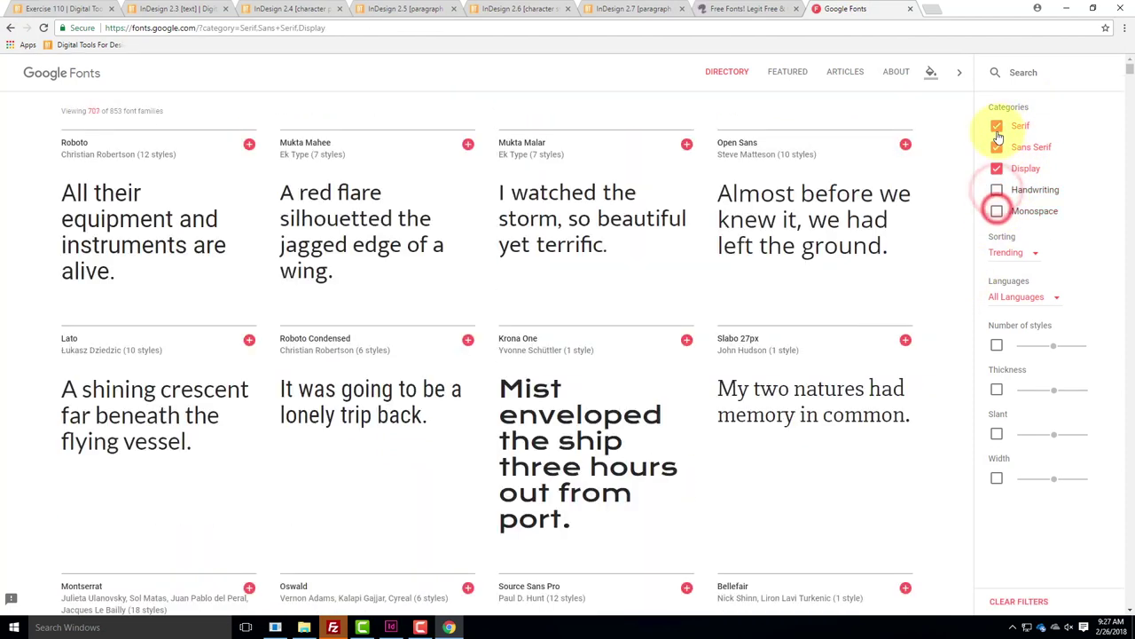
click(997, 126)
click(997, 147)
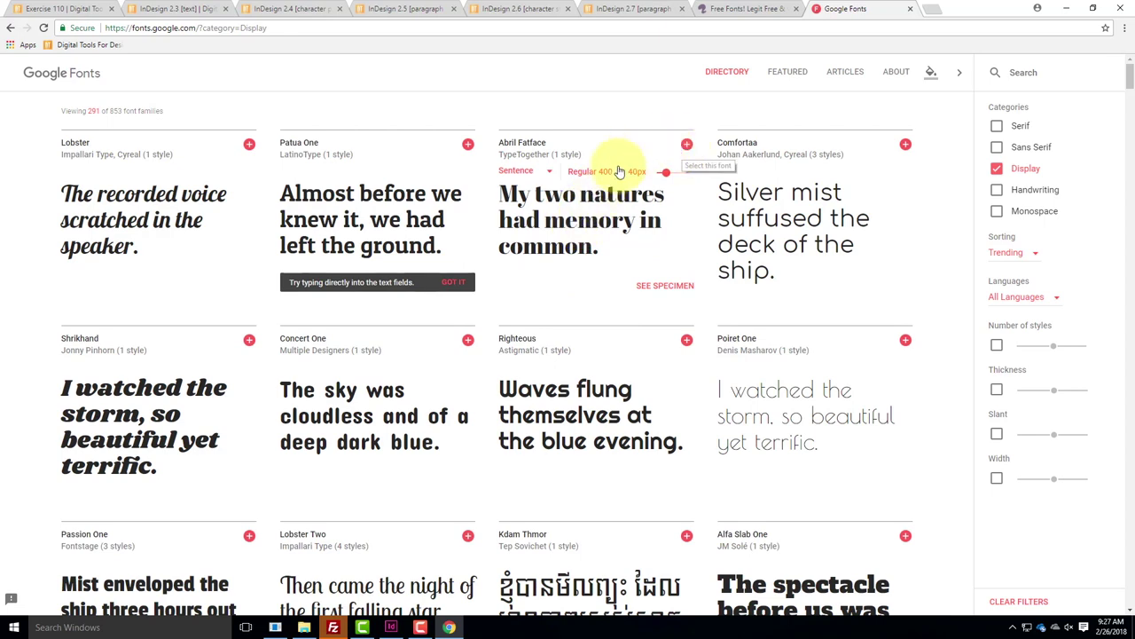
Open the Abril Fatface specimen page, look through it and select the font
click(557, 144)
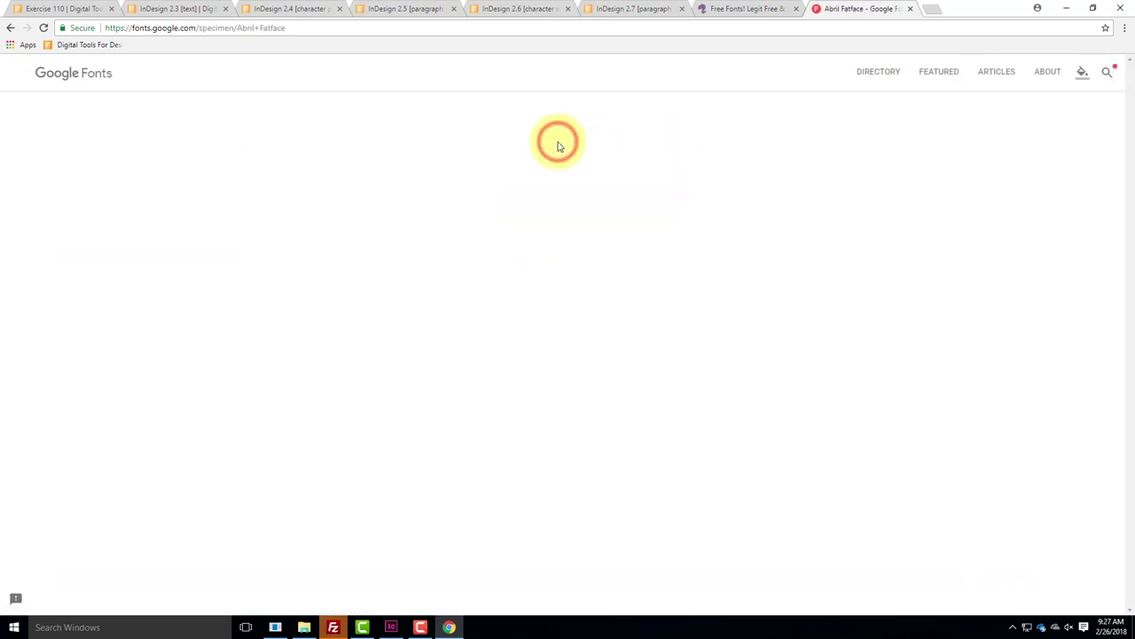
scroll(650, 250, down, 3)
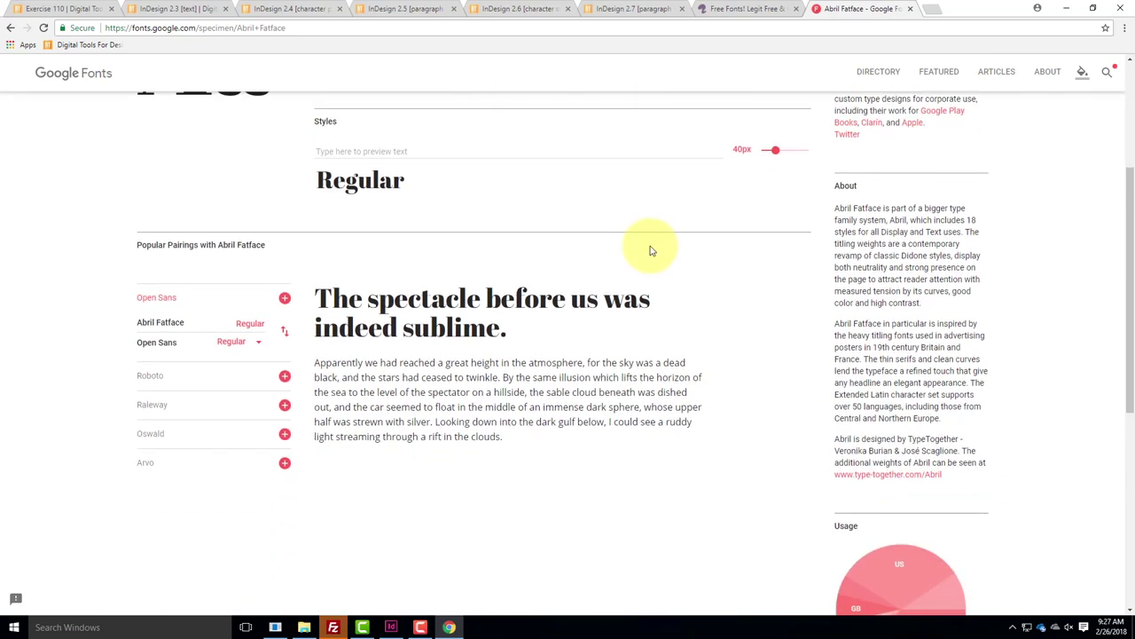
scroll(650, 251, down, 5)
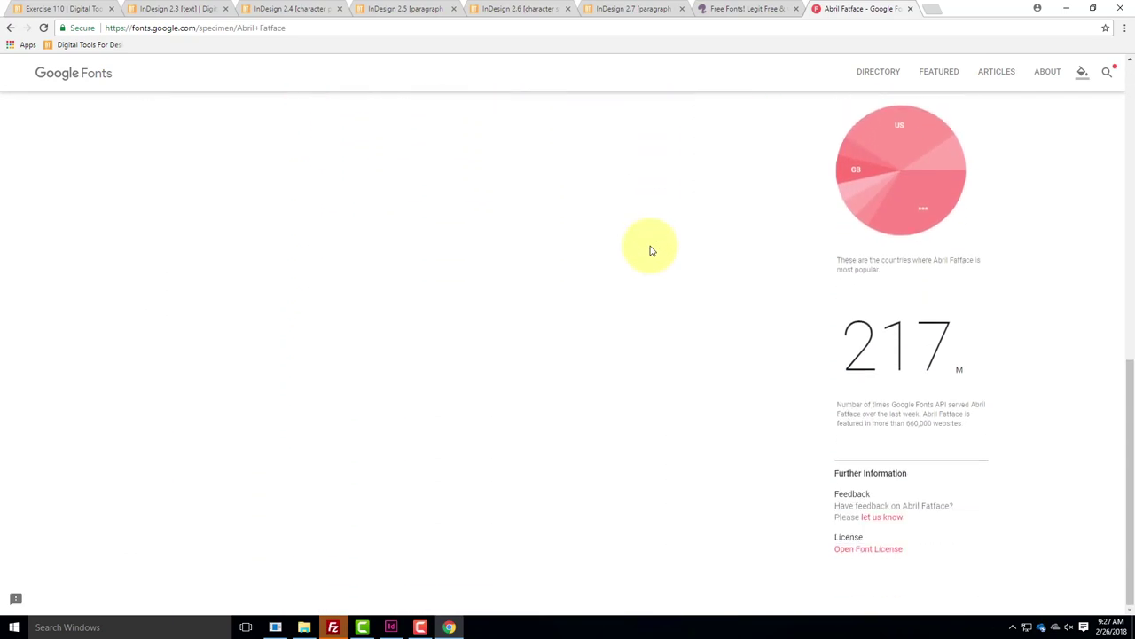
scroll(651, 250, up, 8)
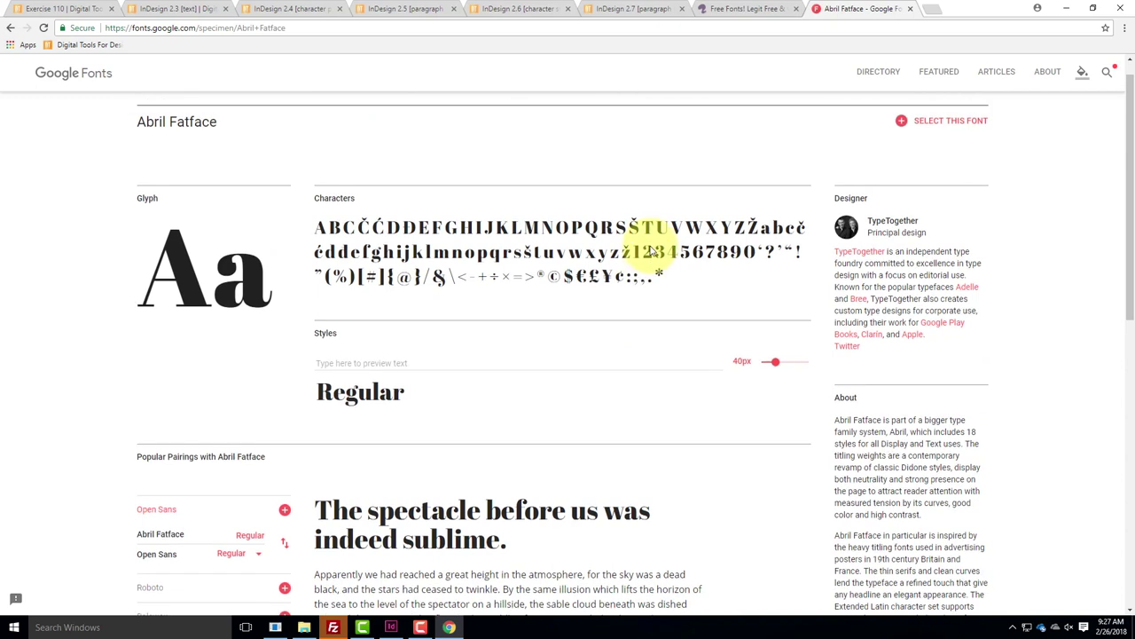
click(902, 122)
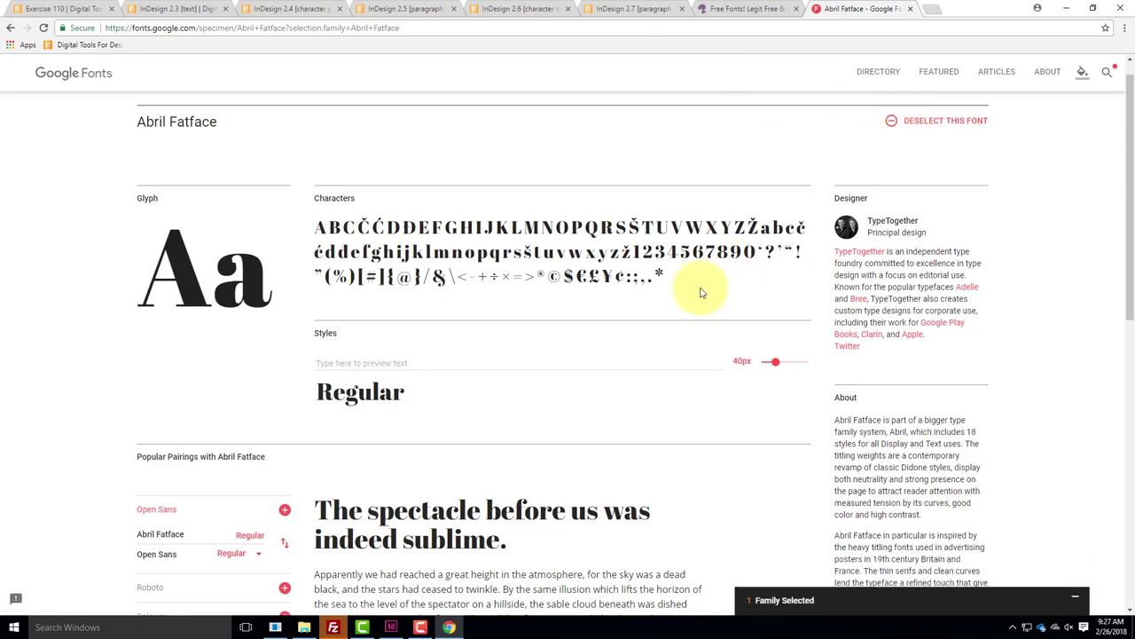
Look through the rest of the Abril Fatface specimen page and download the selected font family
scroll(683, 282, down, 3)
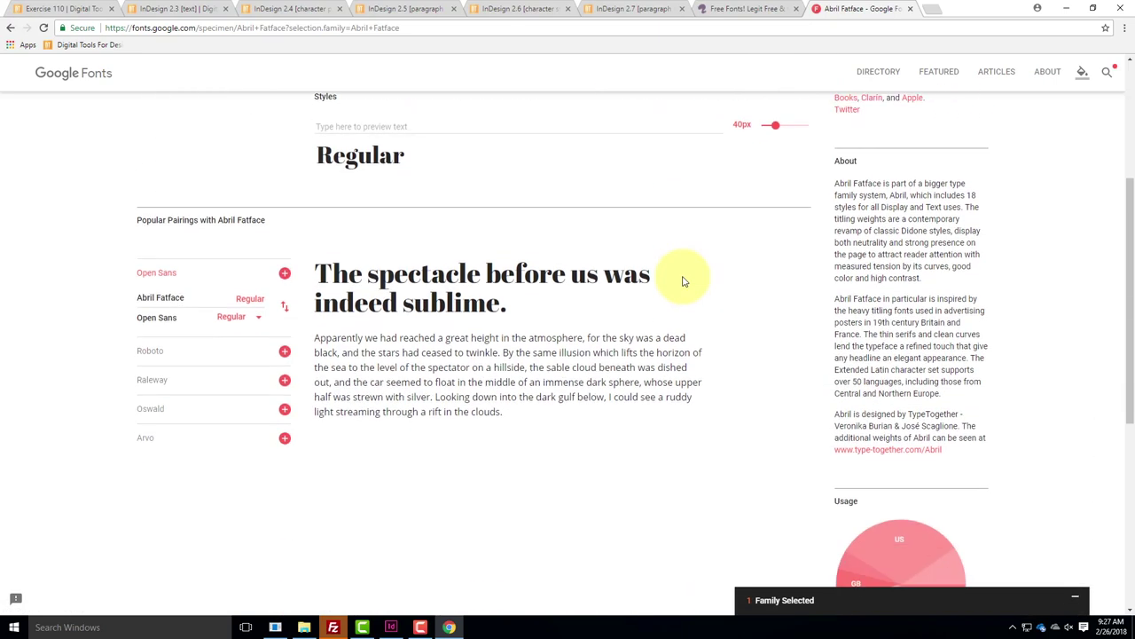
scroll(683, 281, down, 5)
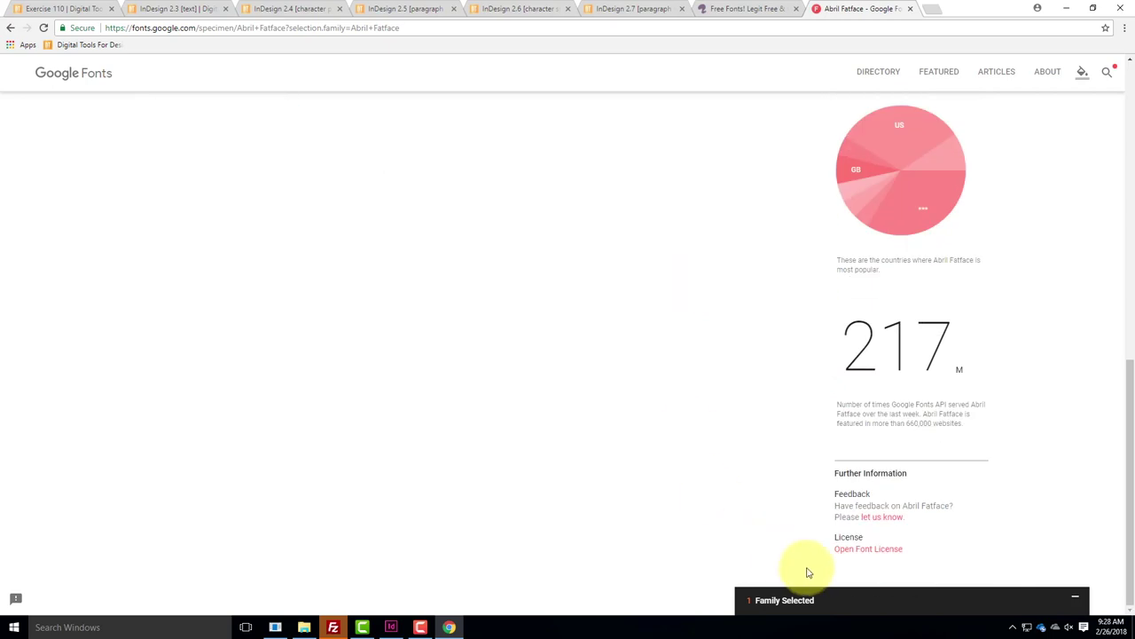
click(794, 599)
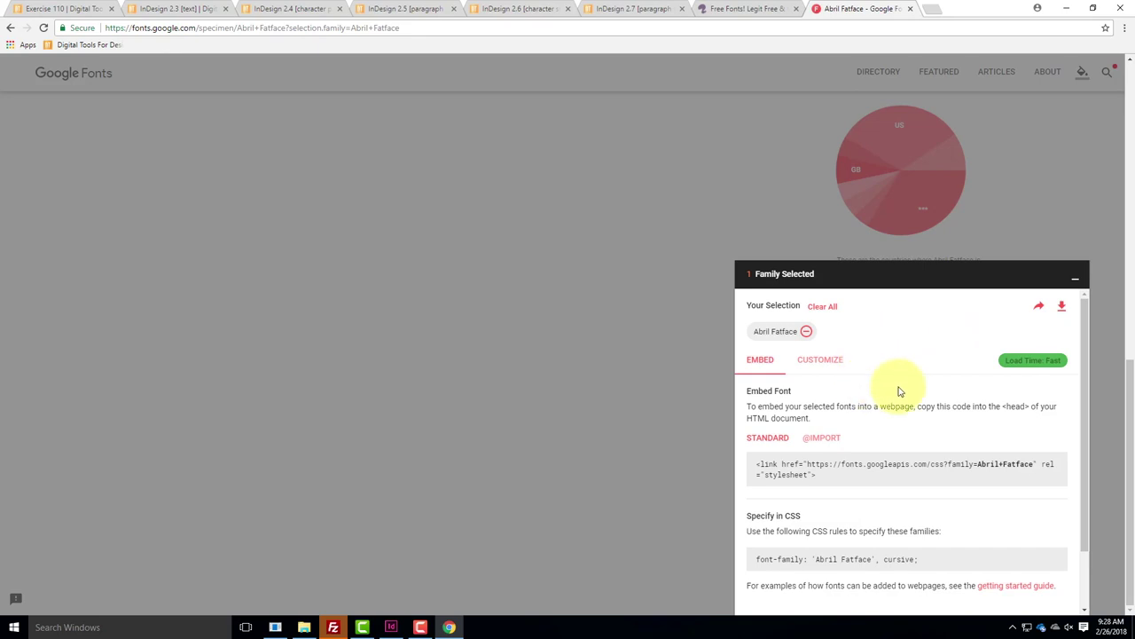
scroll(898, 391, down, 1)
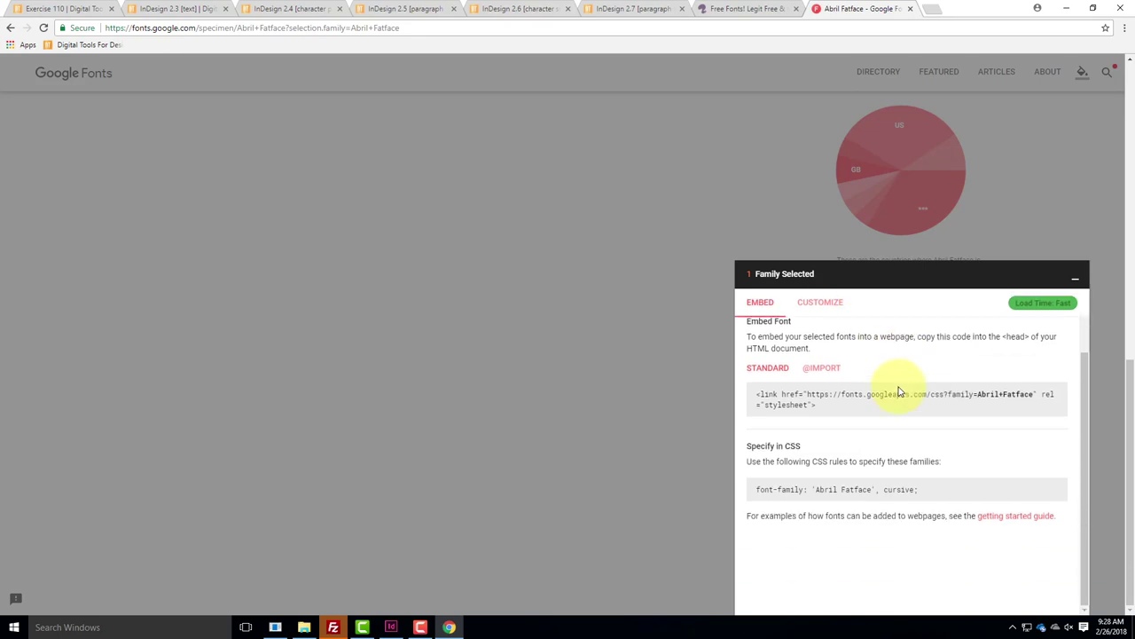
scroll(899, 391, up, 1)
click(601, 127)
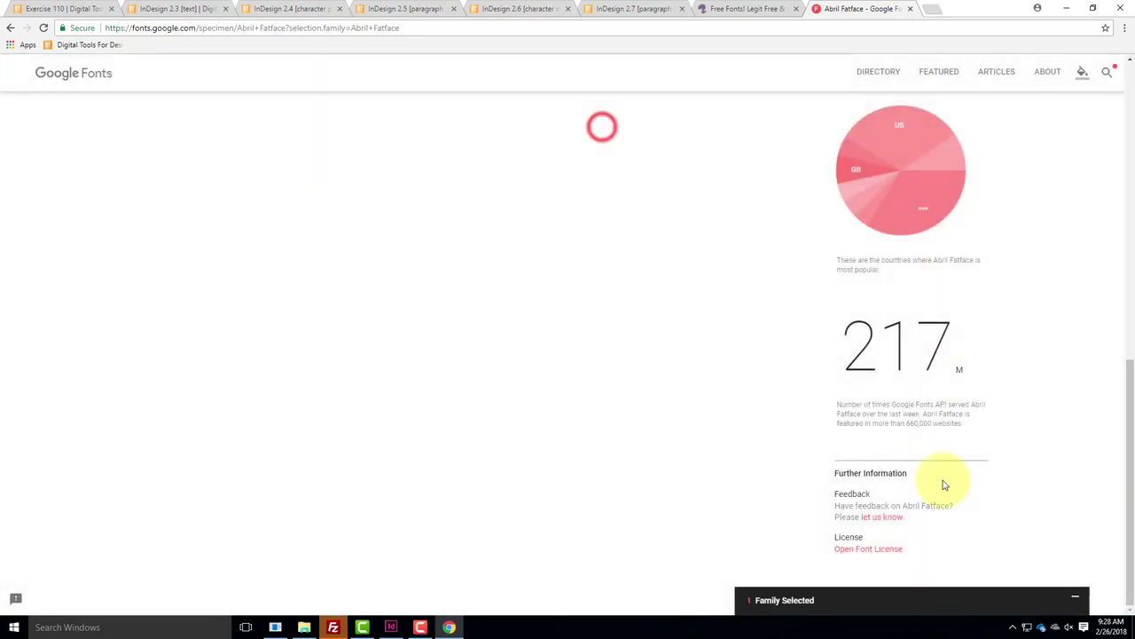
click(1038, 600)
mouse_move(1067, 310)
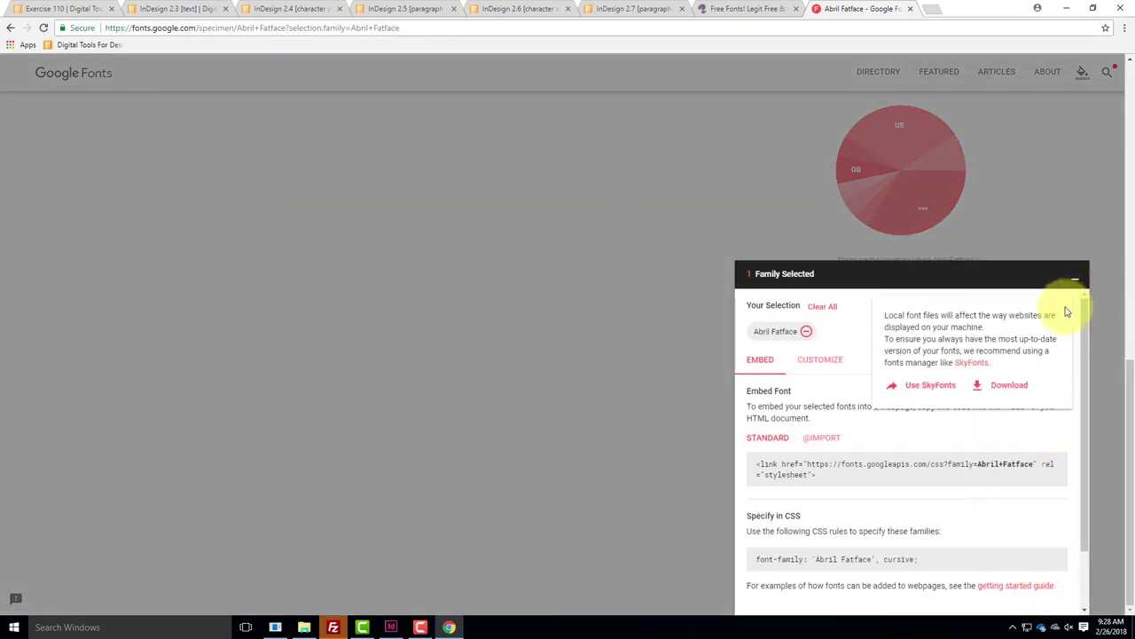
click(1005, 388)
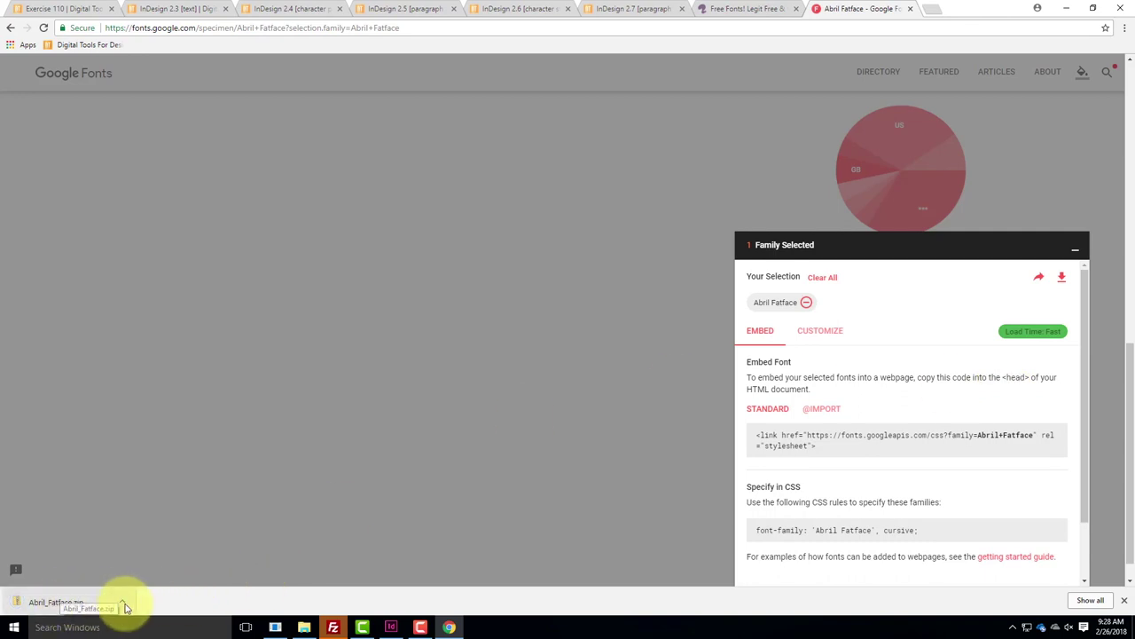
Show the downloaded Abril_Fatface.zip in its folder
click(781, 9)
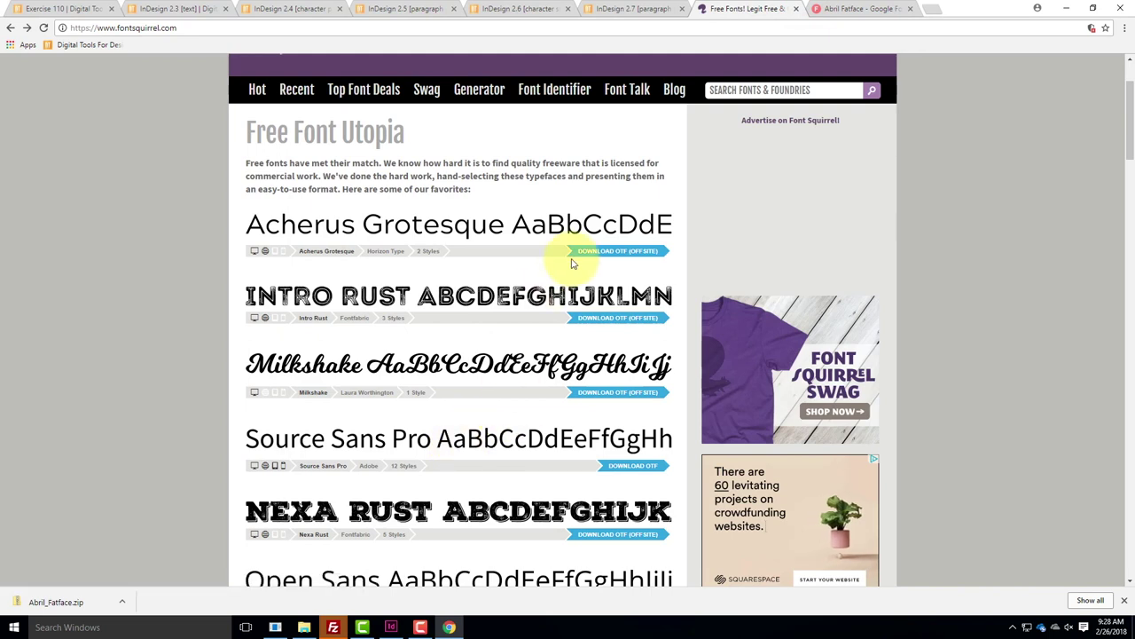
click(1064, 8)
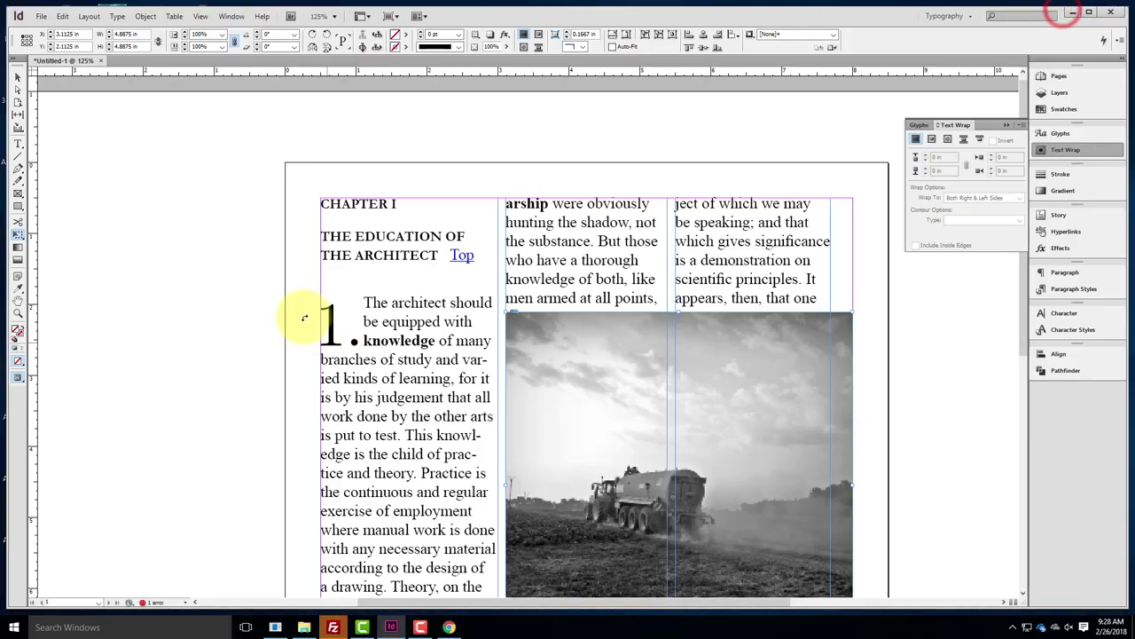
click(449, 627)
click(122, 601)
click(151, 562)
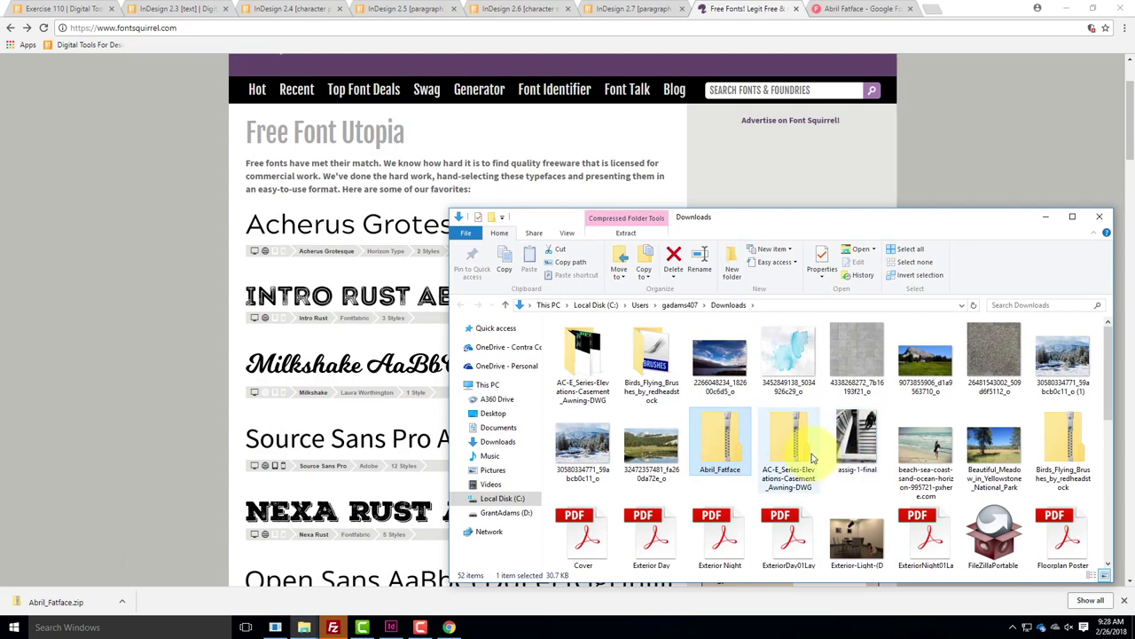
Extract Abril_Fatface.zip into the college OneDrive's Resources\Fonts folder, select the AbrilFatface-Regular font file and minimize both folder windows
right_click(716, 433)
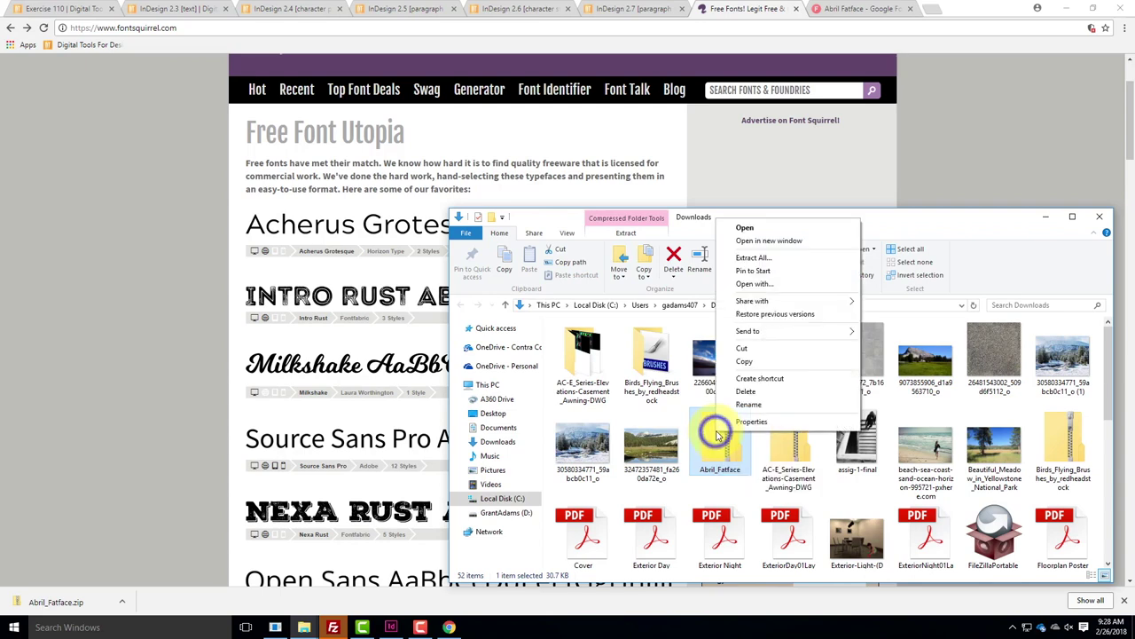
click(788, 257)
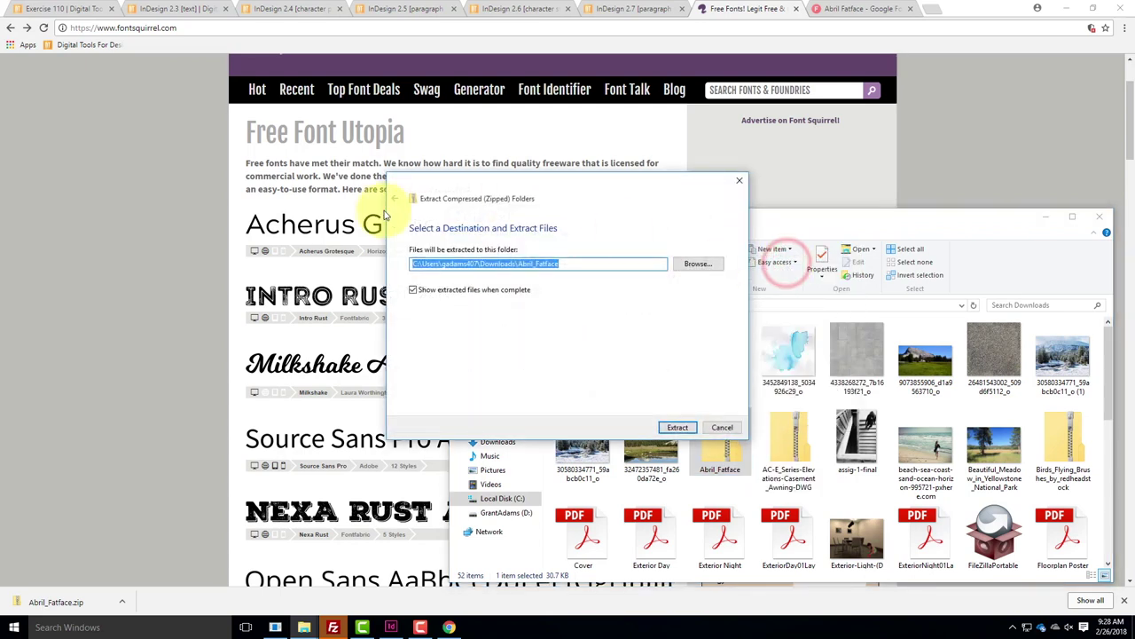
click(696, 264)
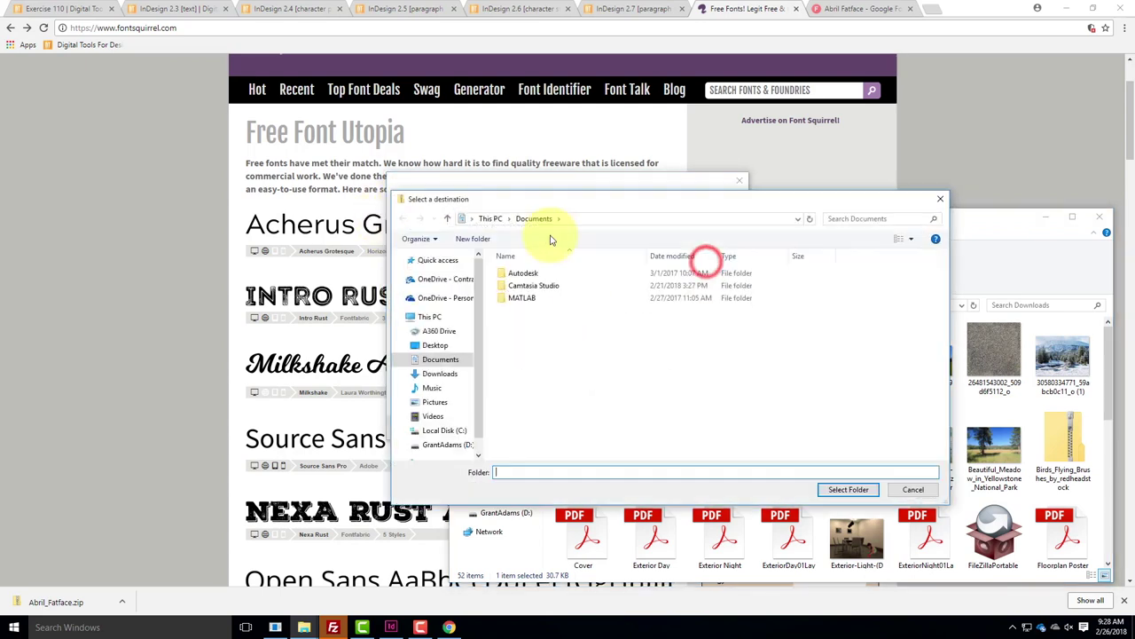
click(444, 279)
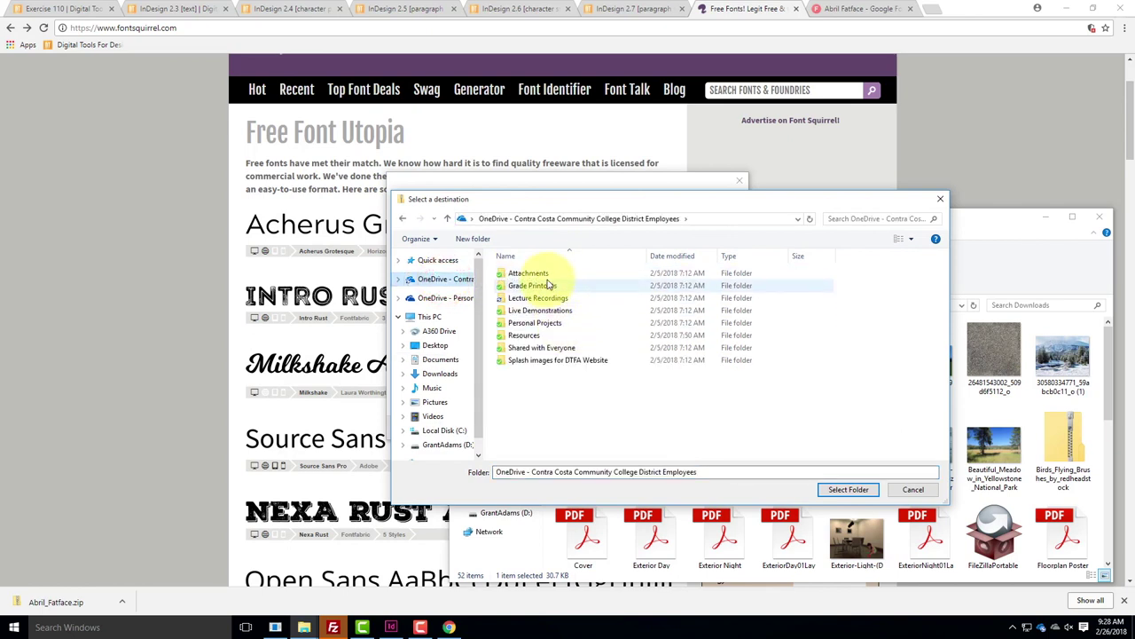
double_click(526, 335)
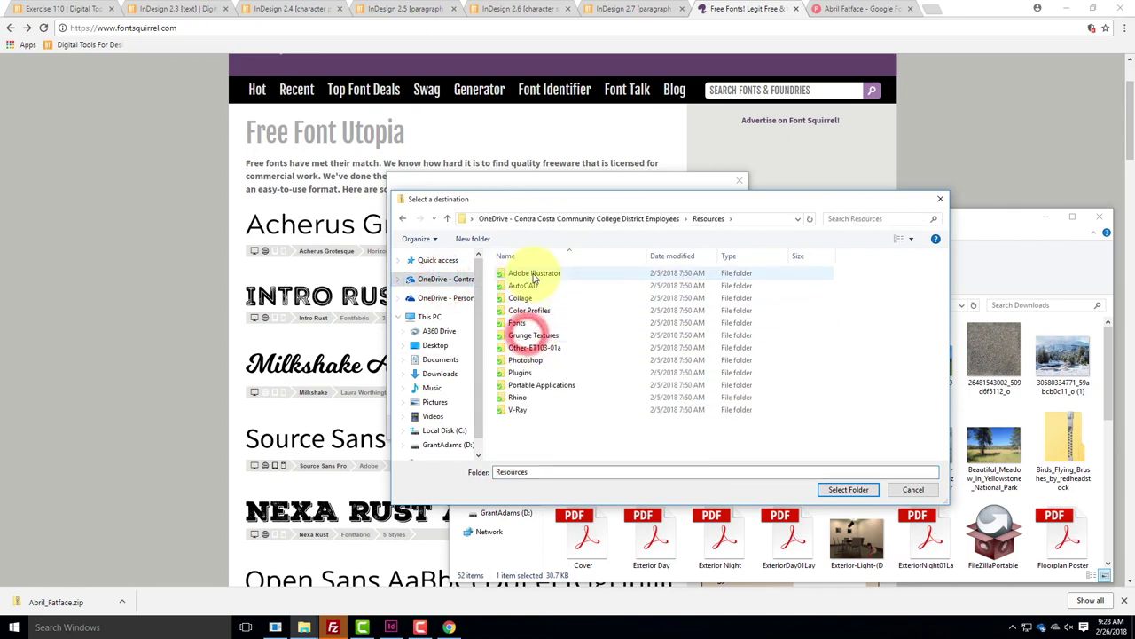
double_click(517, 323)
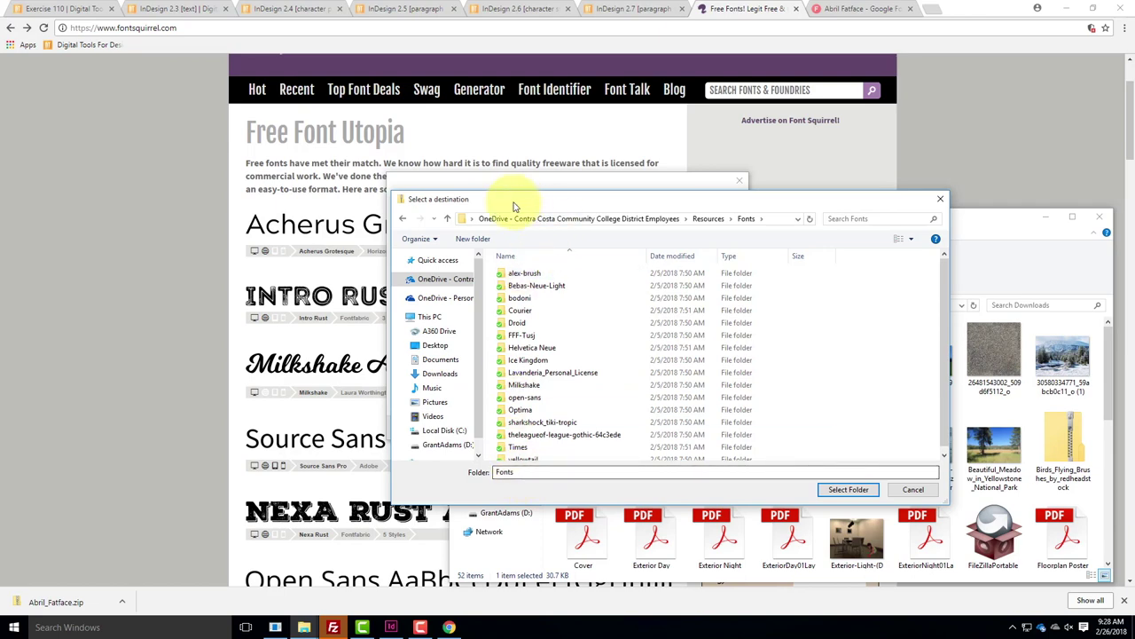
click(850, 490)
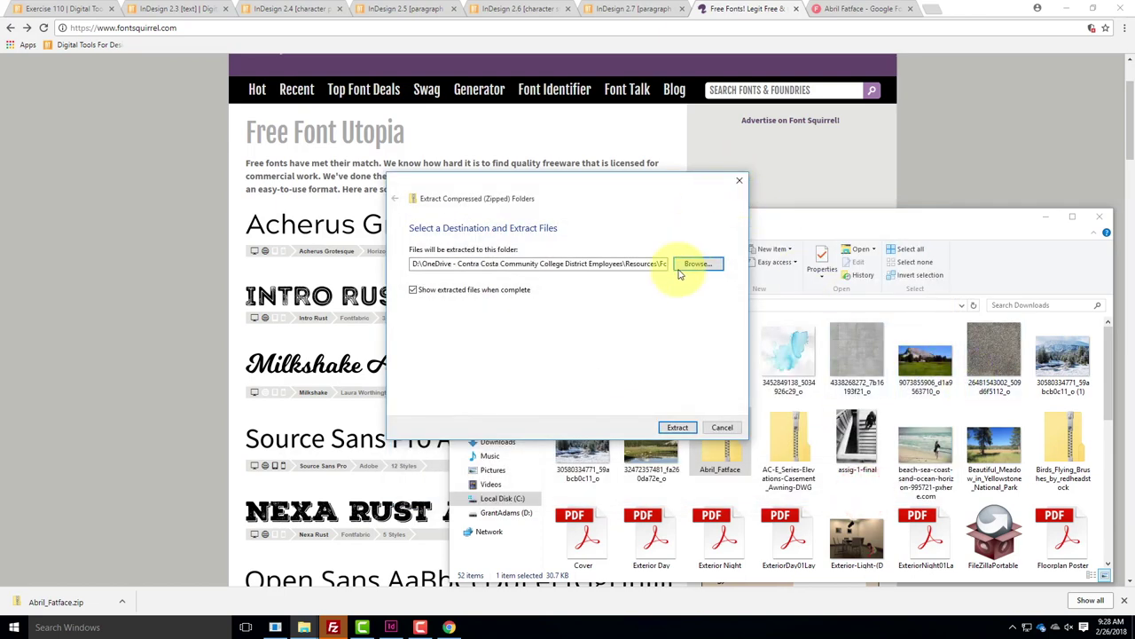
click(654, 264)
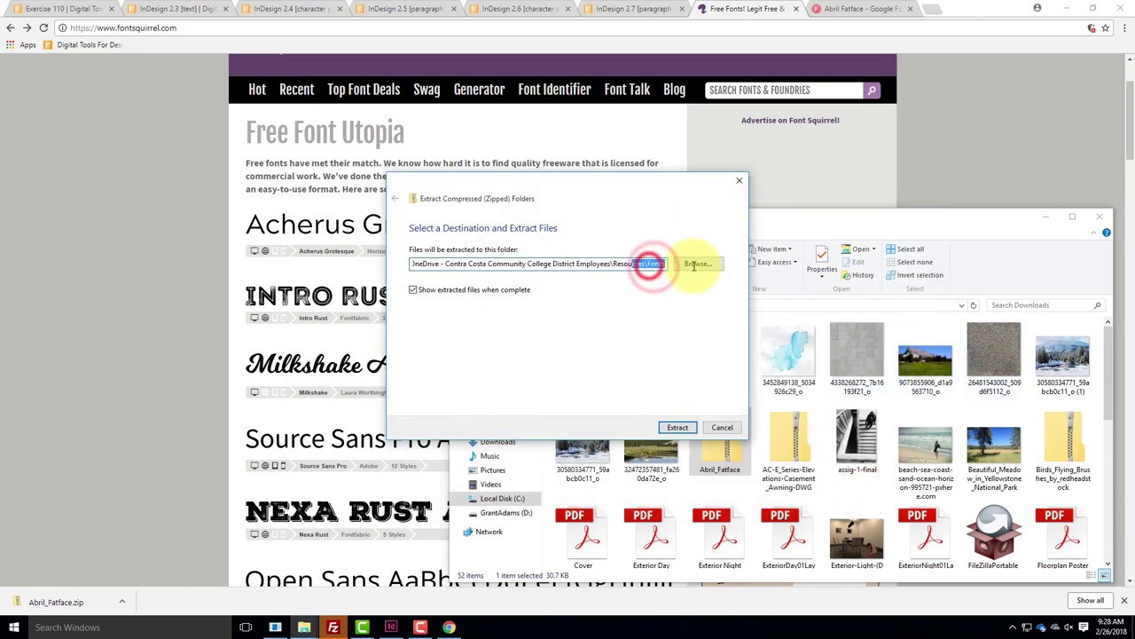
click(679, 428)
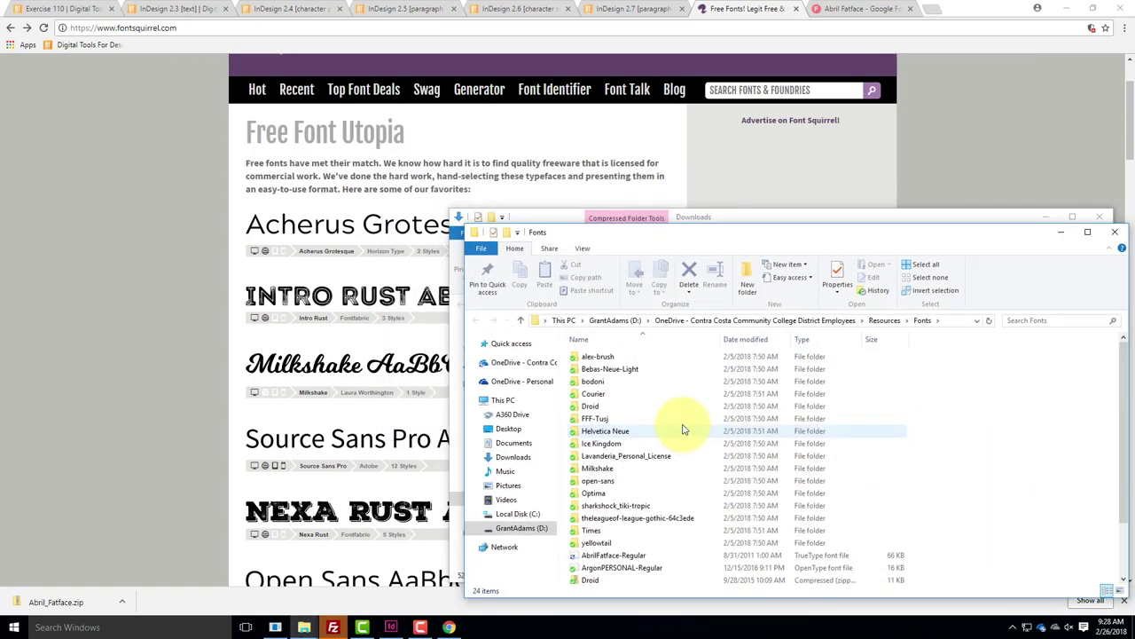
click(610, 557)
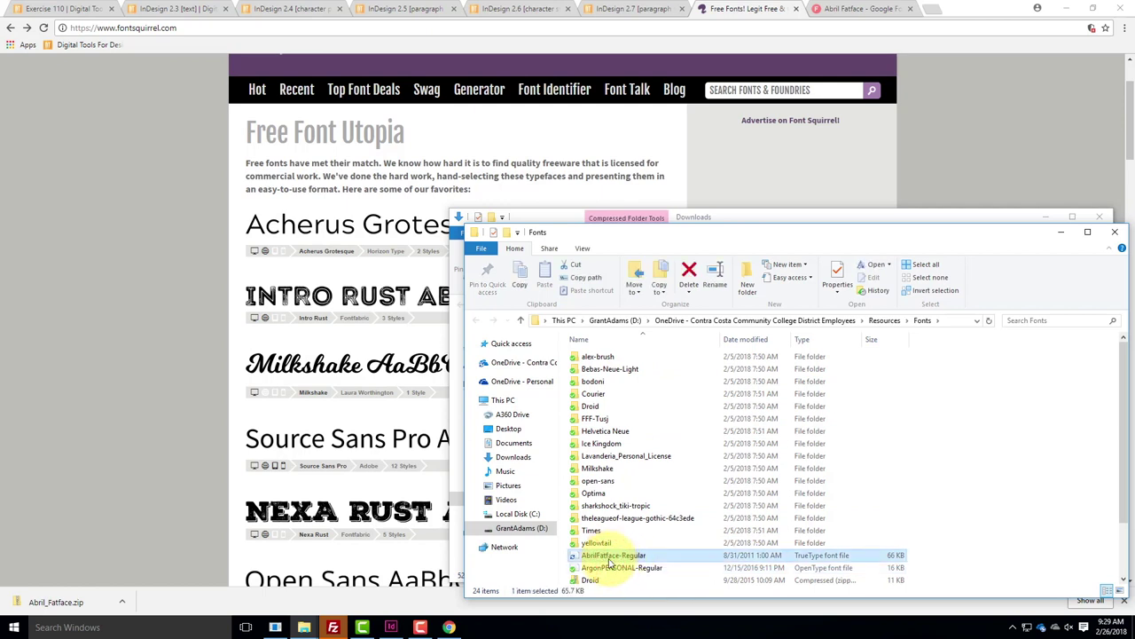
click(1061, 231)
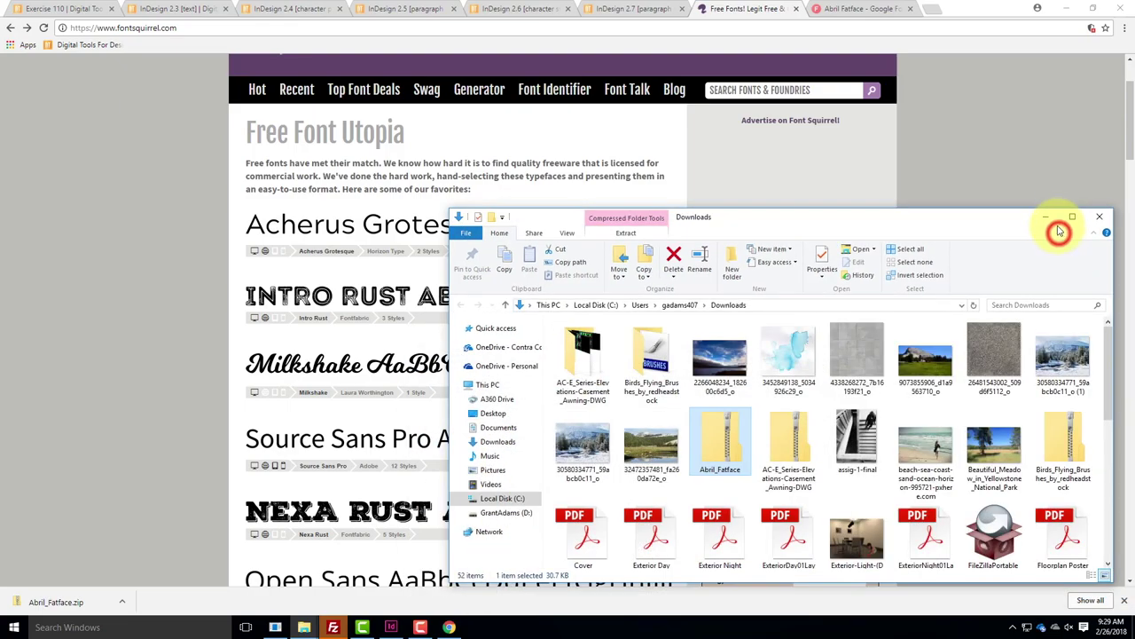
click(1050, 218)
click(1066, 8)
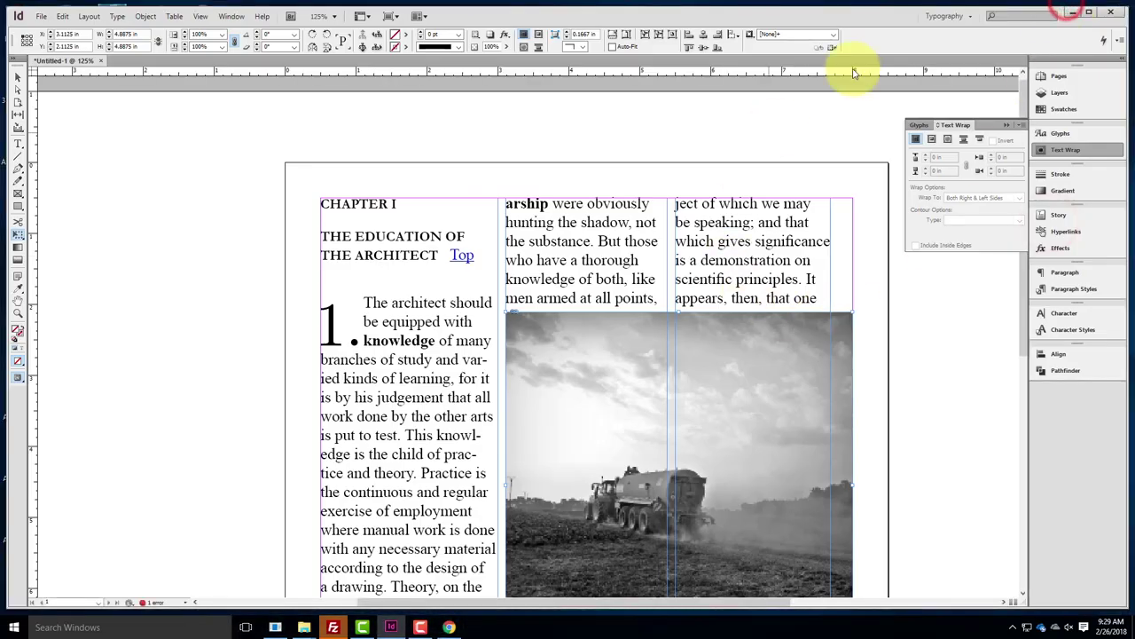
click(1071, 15)
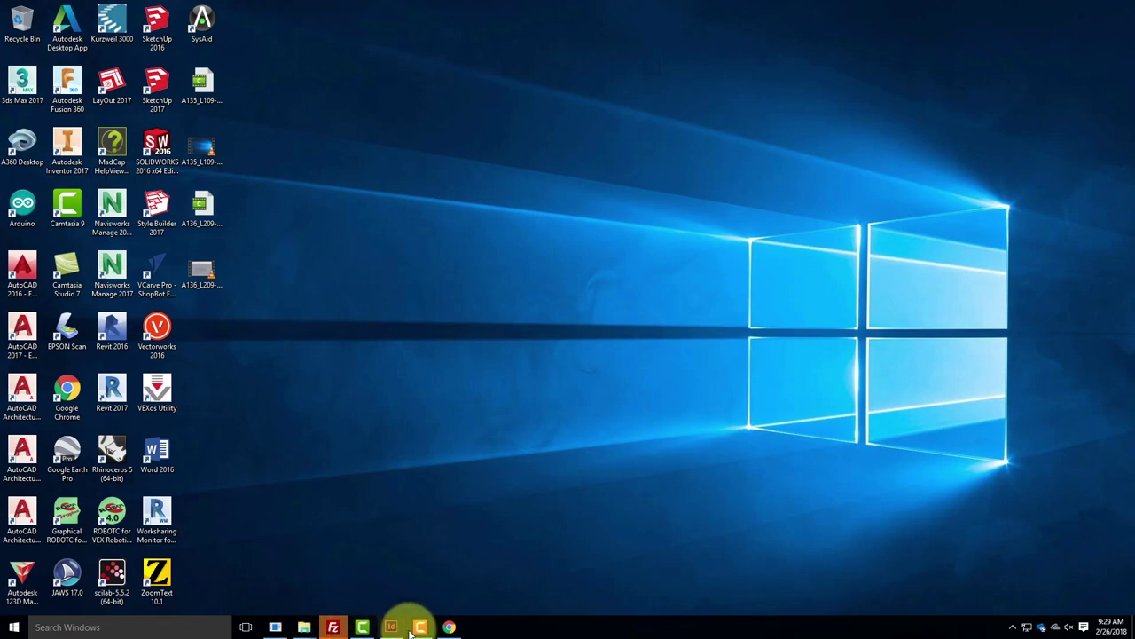
click(450, 627)
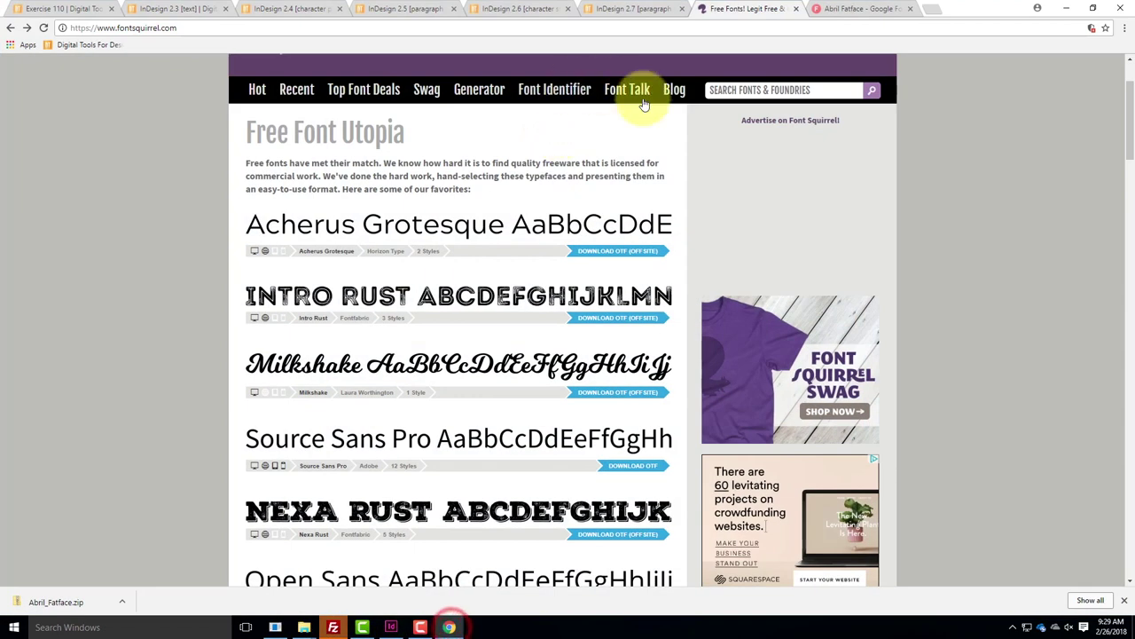
From the Exercise 110 page, open the Digital Life 0.15 [AMP Font Viewer] tutorial
click(86, 15)
scroll(479, 271, up, 10)
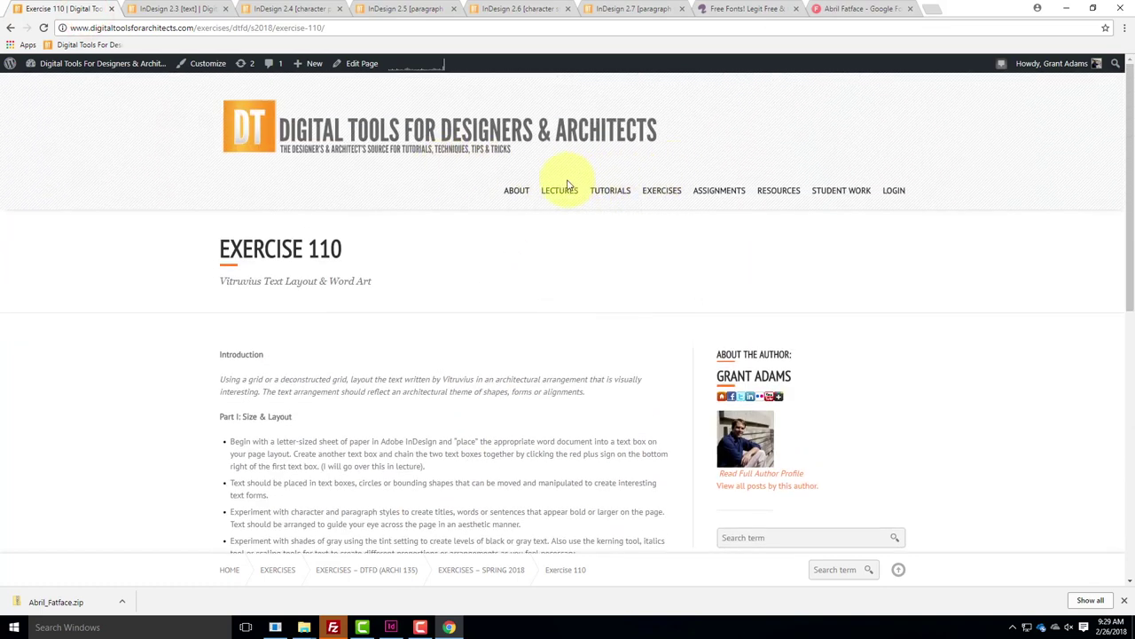
mouse_move(612, 214)
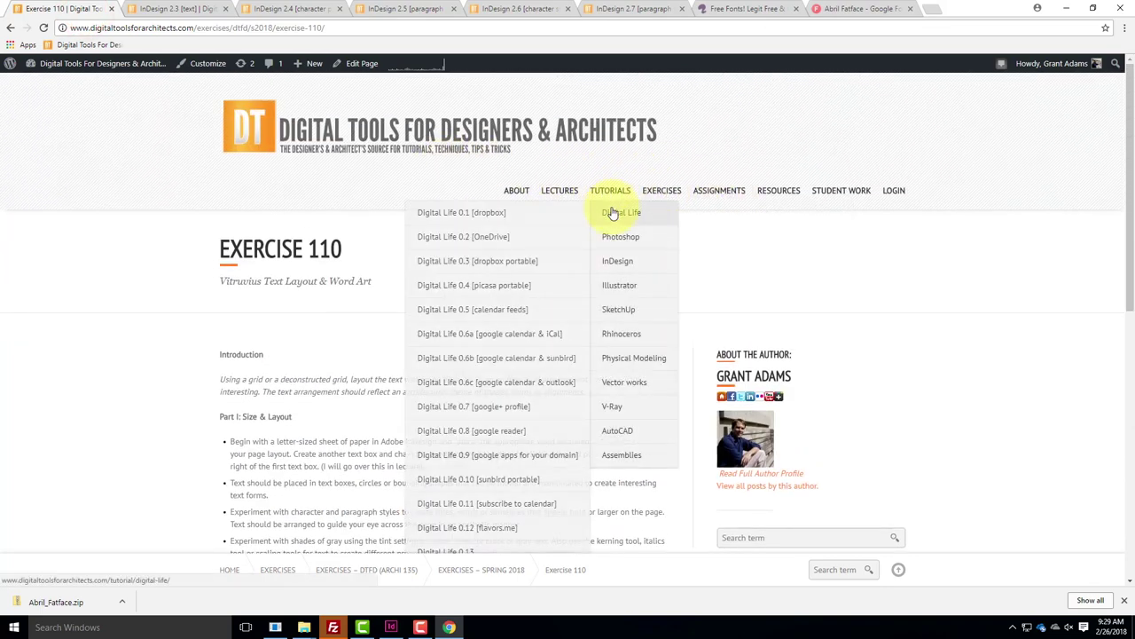
scroll(530, 386, down, 2)
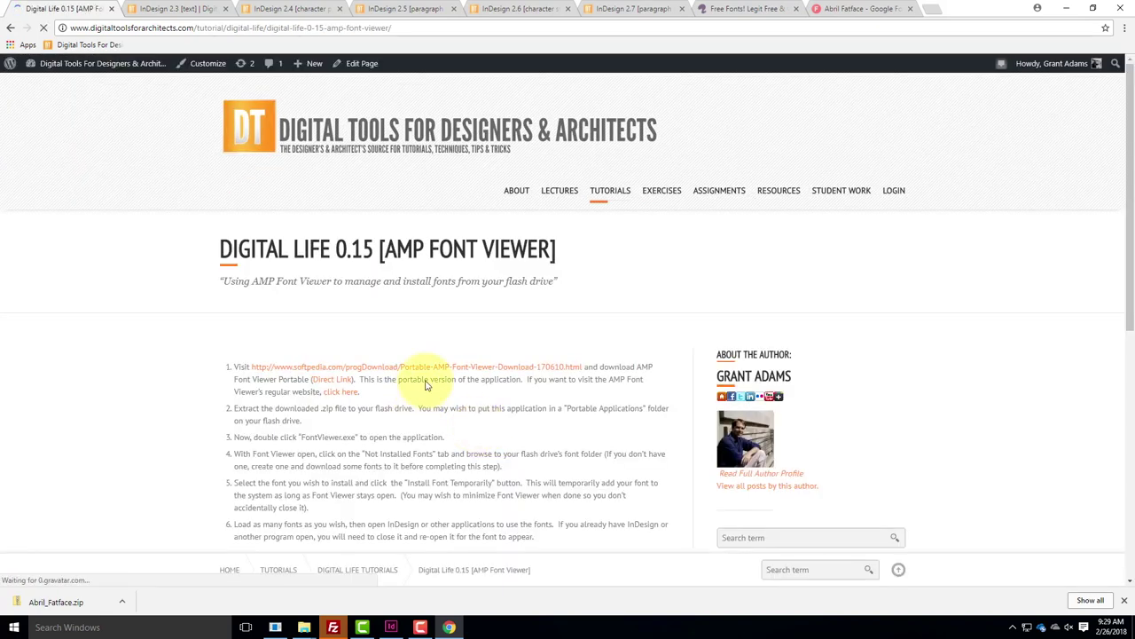
Follow the tutorial's link to Softpedia and download Portable AMP Font Viewer through Softpedia Secure Download (US)
scroll(432, 319, down, 1)
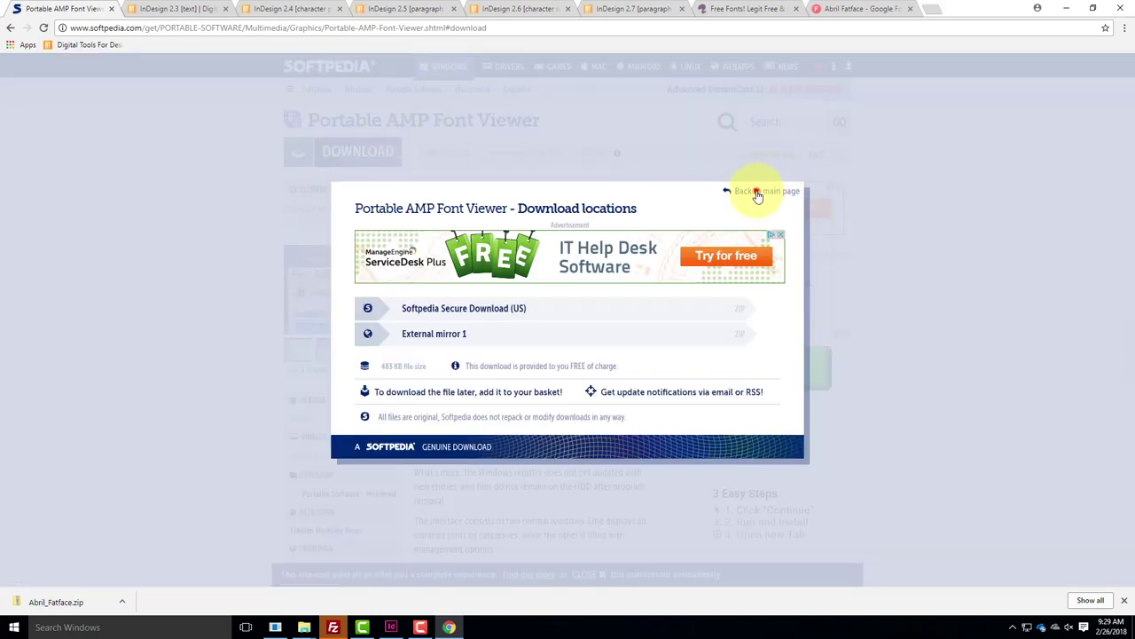
click(756, 193)
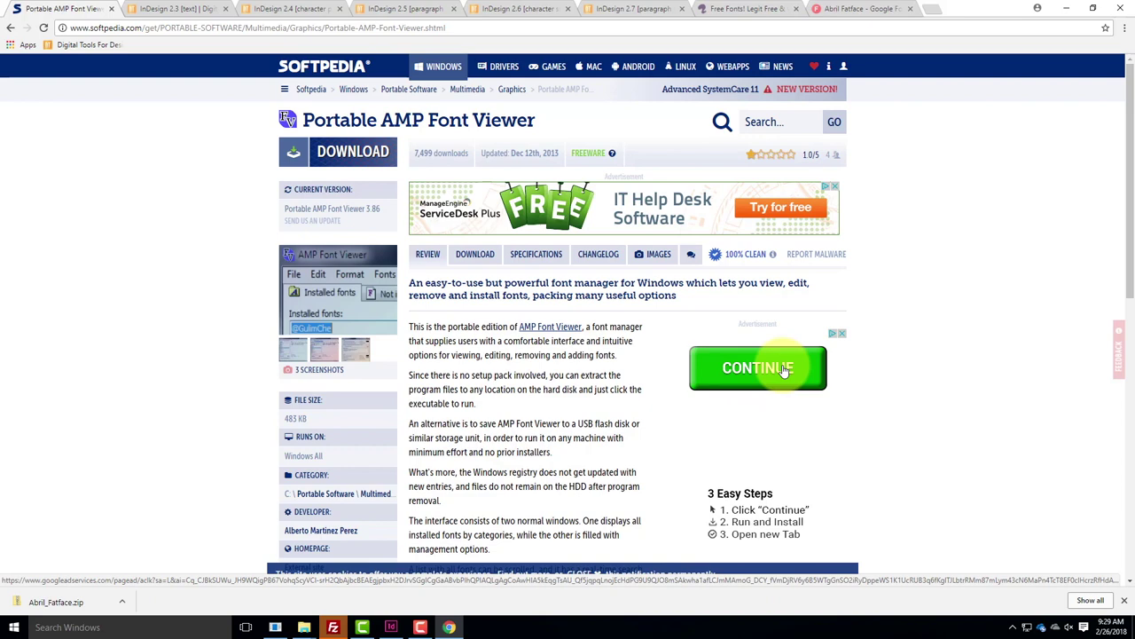
click(348, 154)
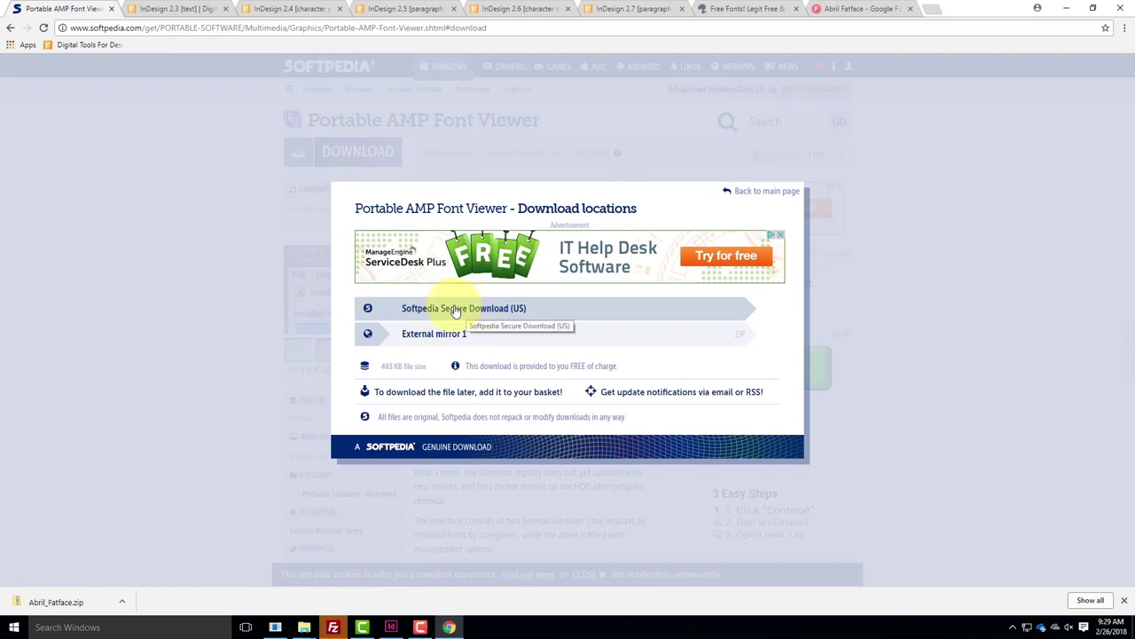
click(462, 307)
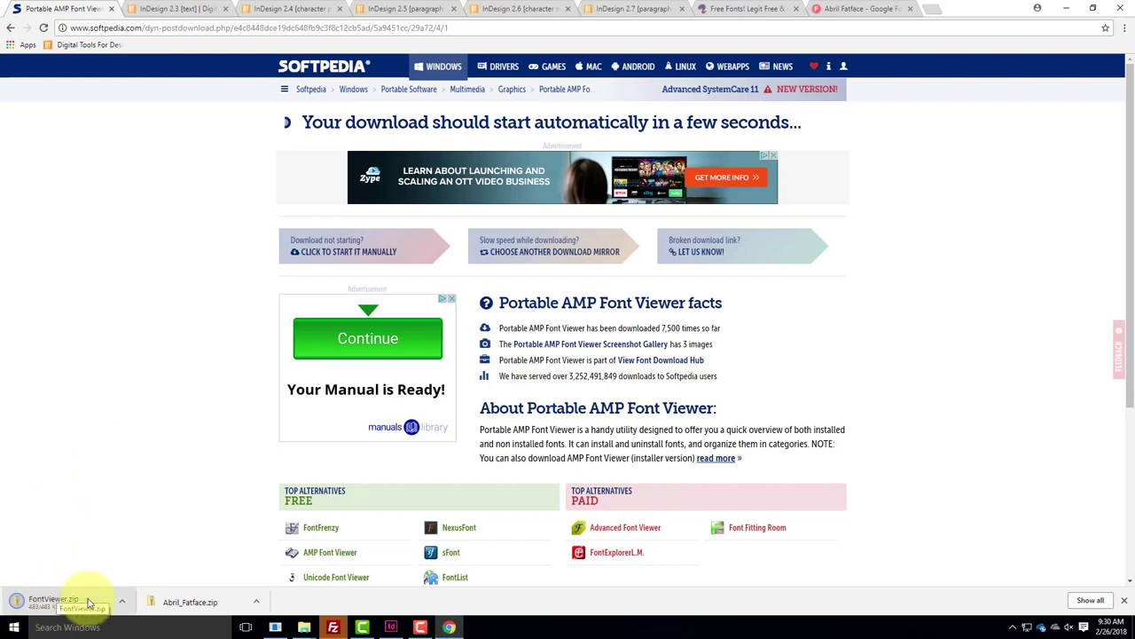
Show the downloaded FontViewer.zip in its folder
click(124, 602)
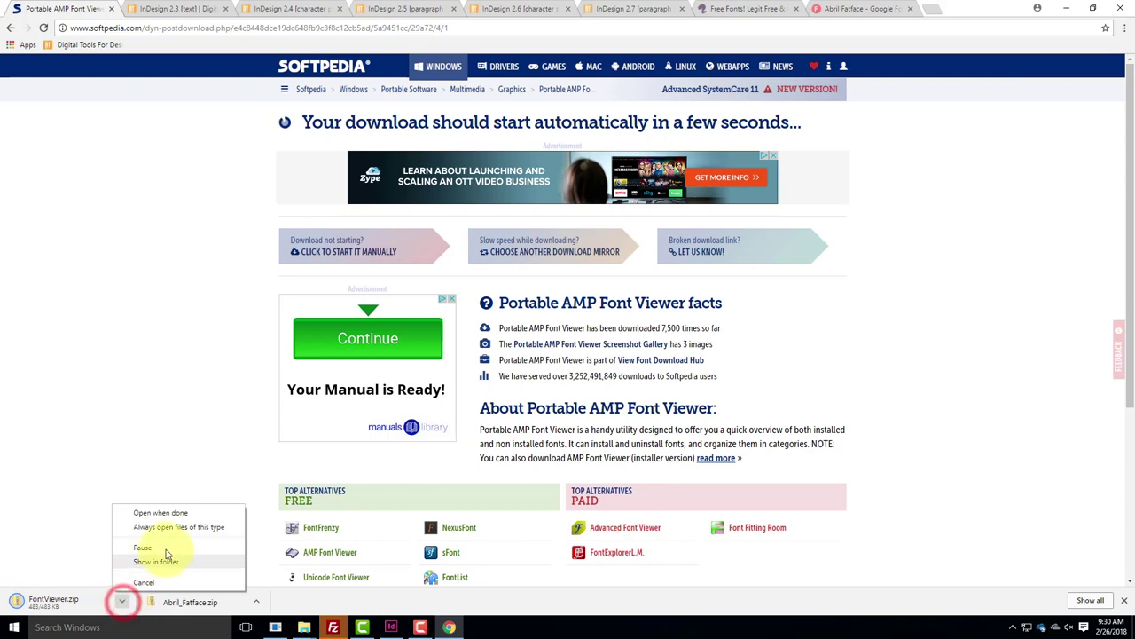
click(166, 562)
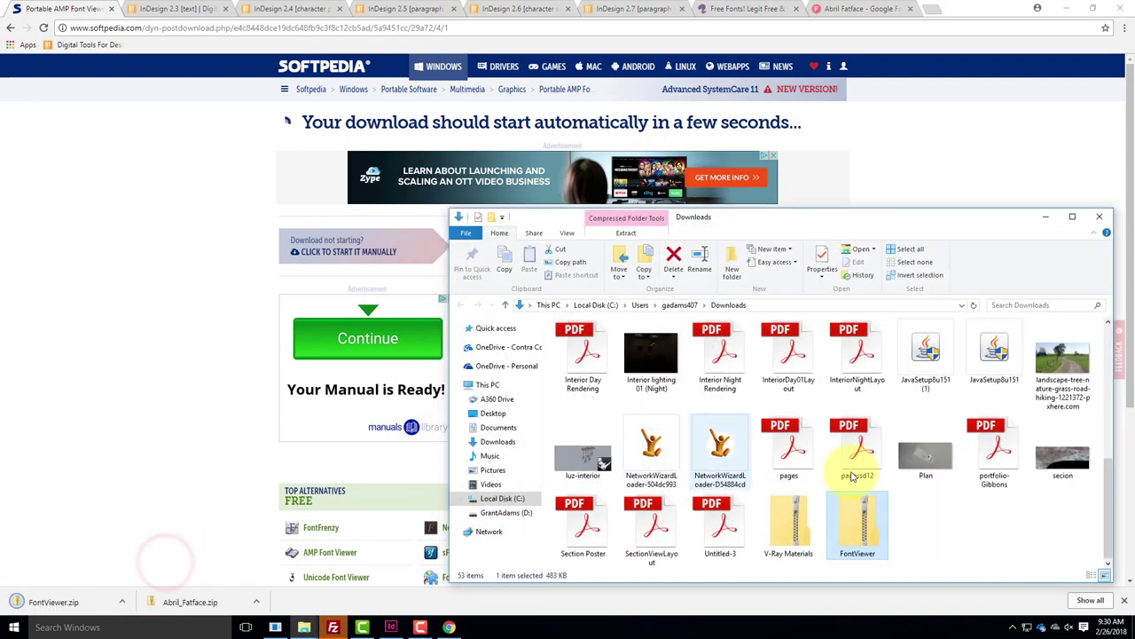
right_click(849, 525)
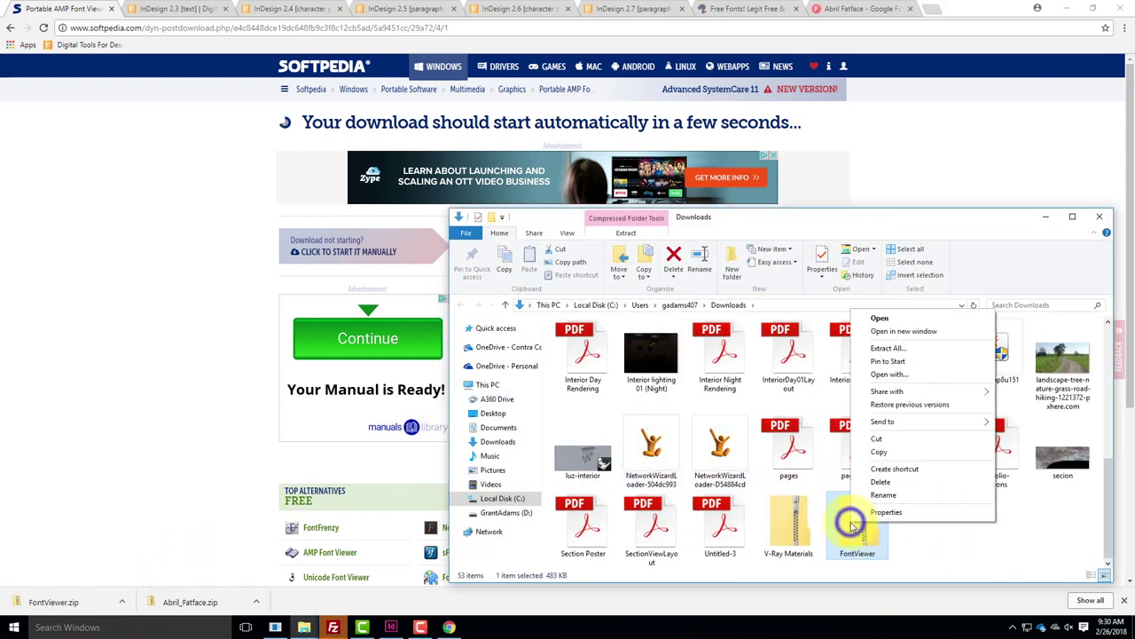
click(905, 351)
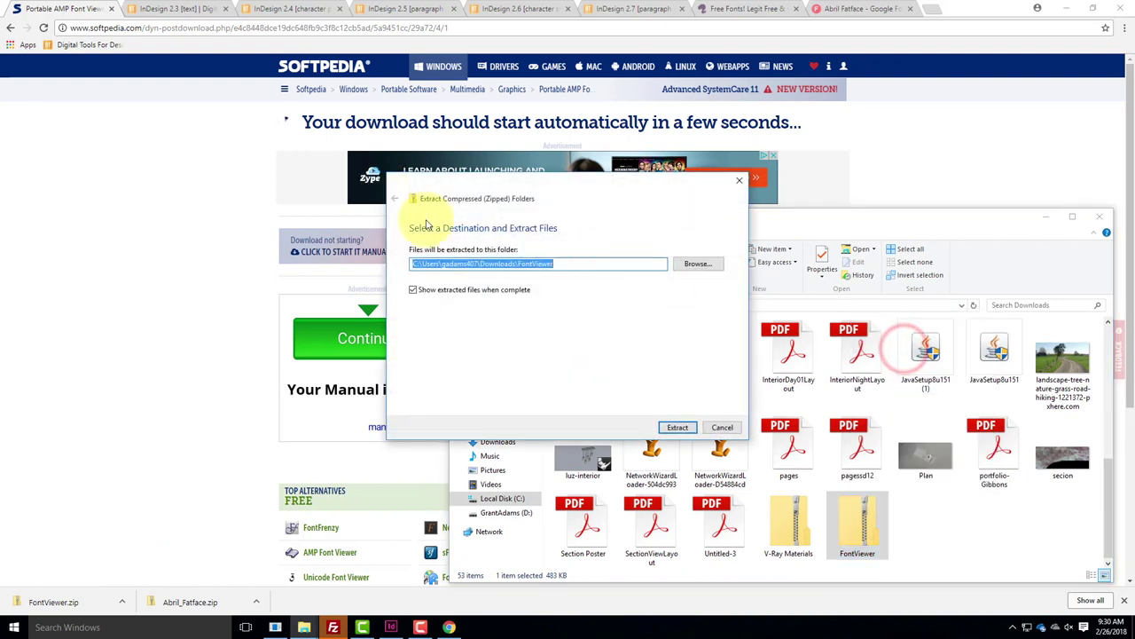
click(701, 263)
click(431, 279)
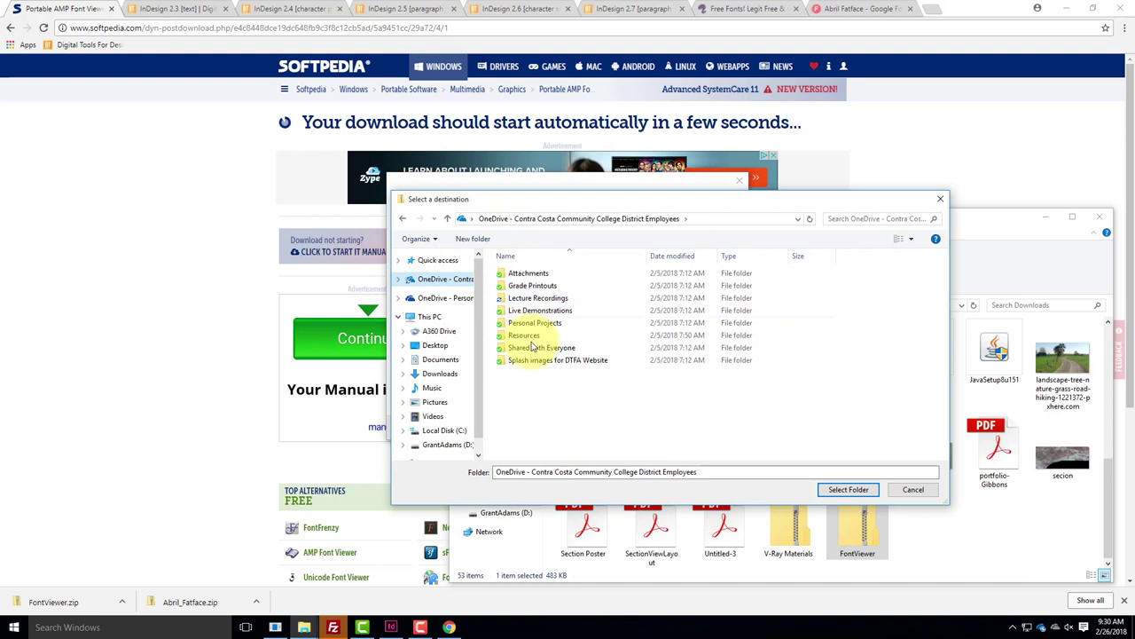
double_click(525, 334)
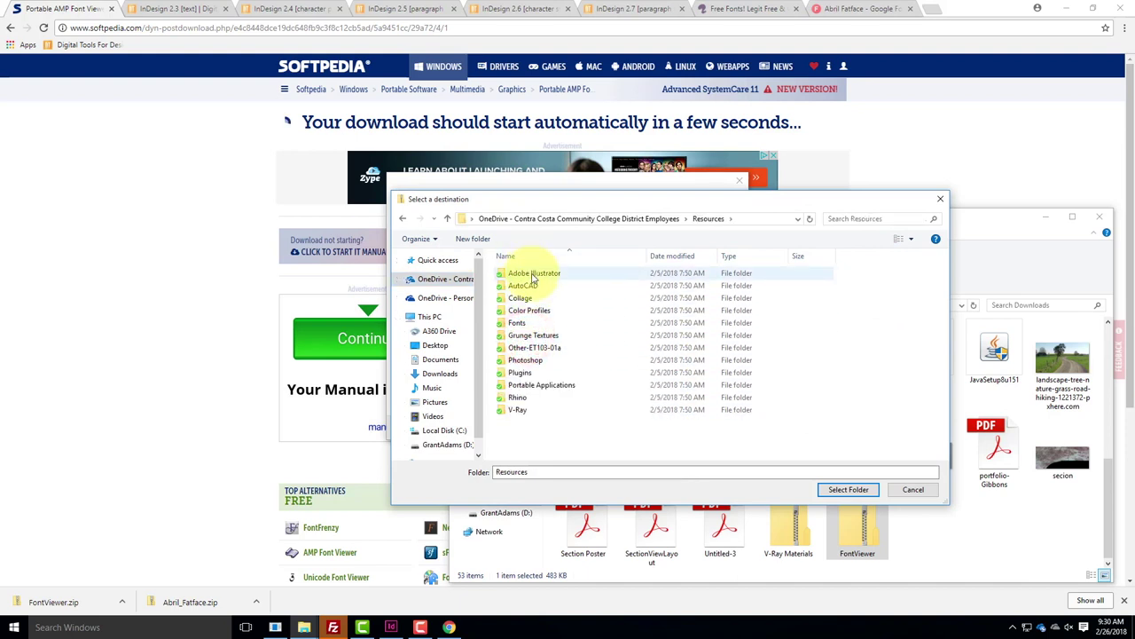
double_click(526, 387)
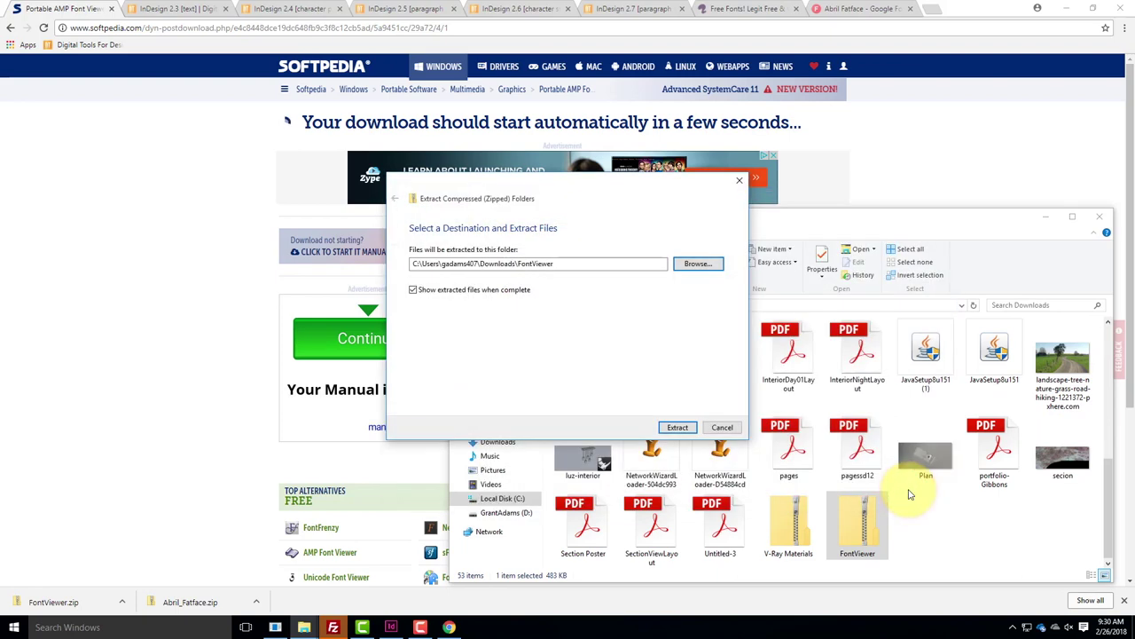
click(725, 428)
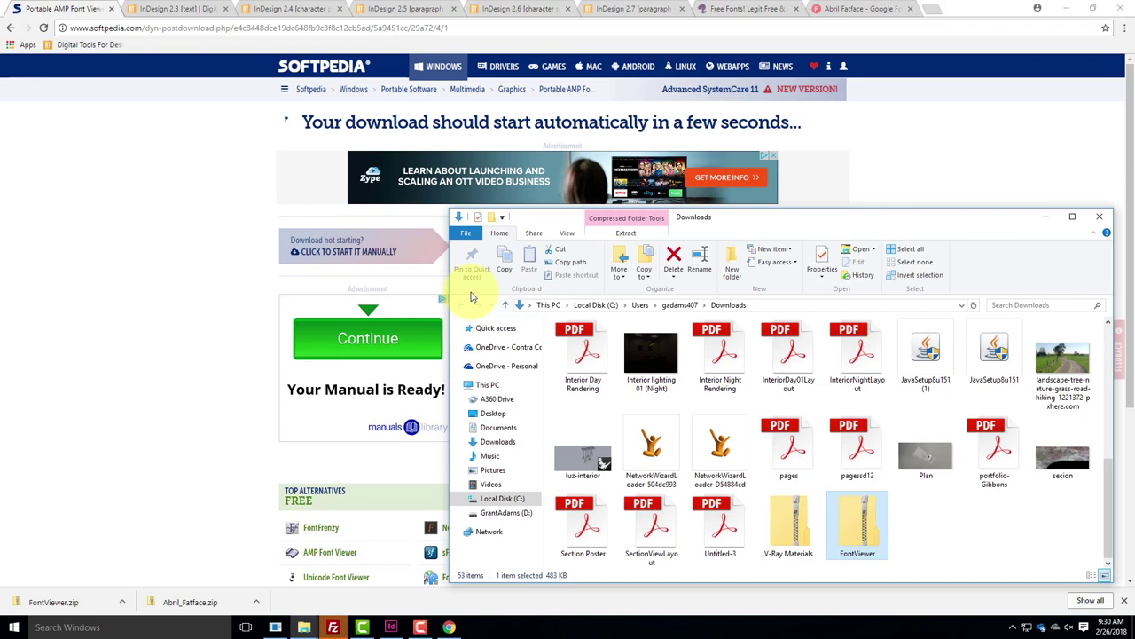
Launch FontViewer from the college OneDrive's Resources\Portable Applications\AMP Font Viewer folder, dismiss the missing-disk error and minimize the folder window
click(486, 347)
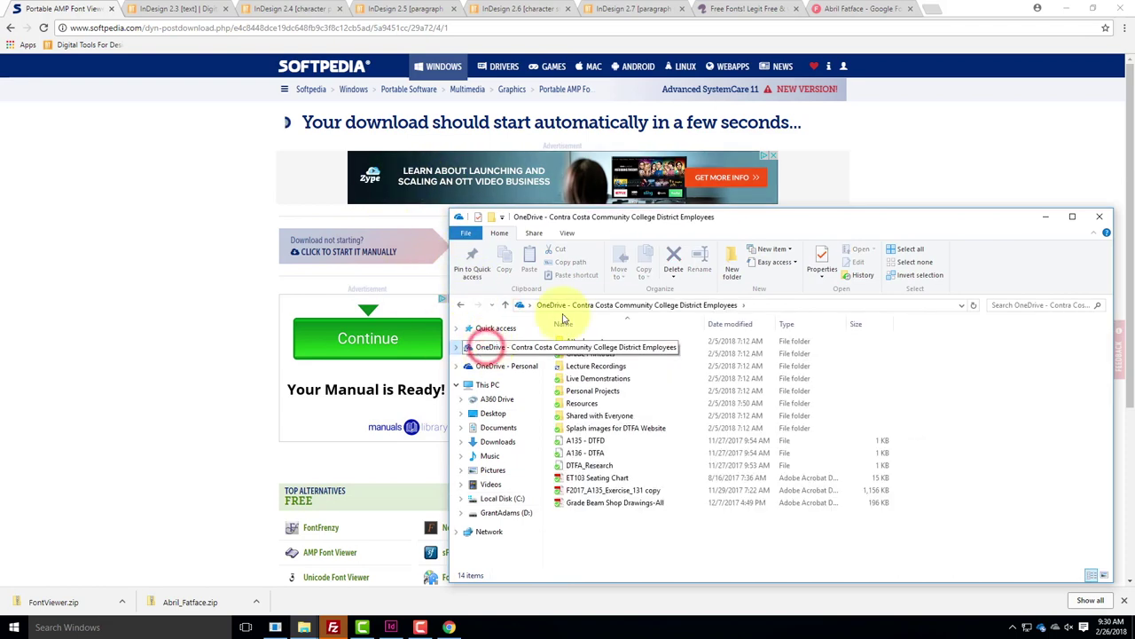
double_click(582, 402)
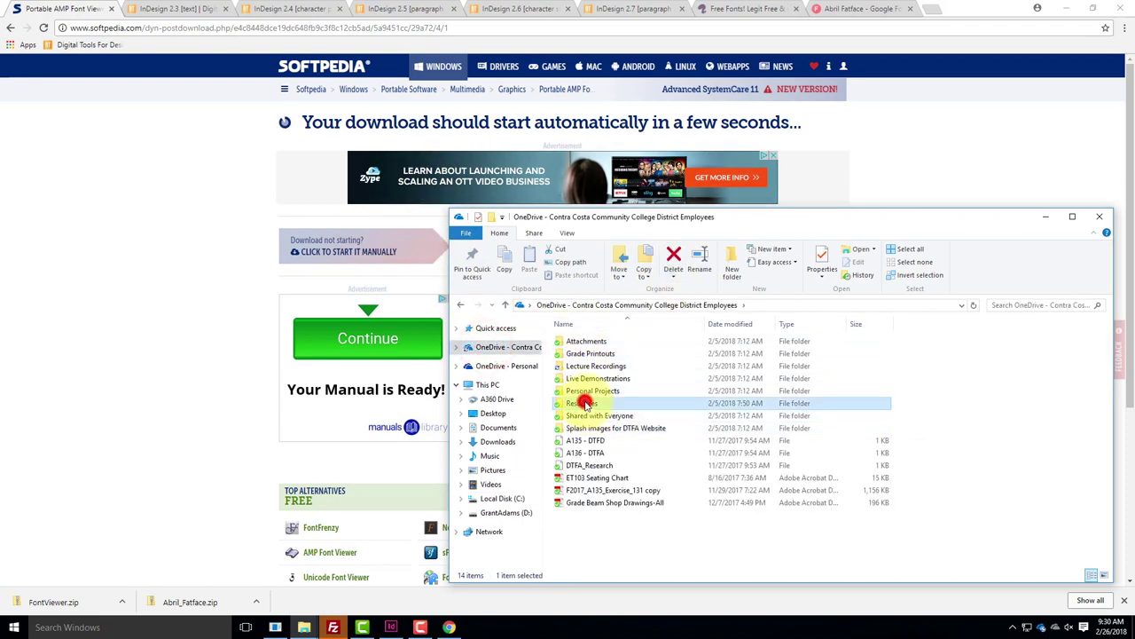
double_click(592, 452)
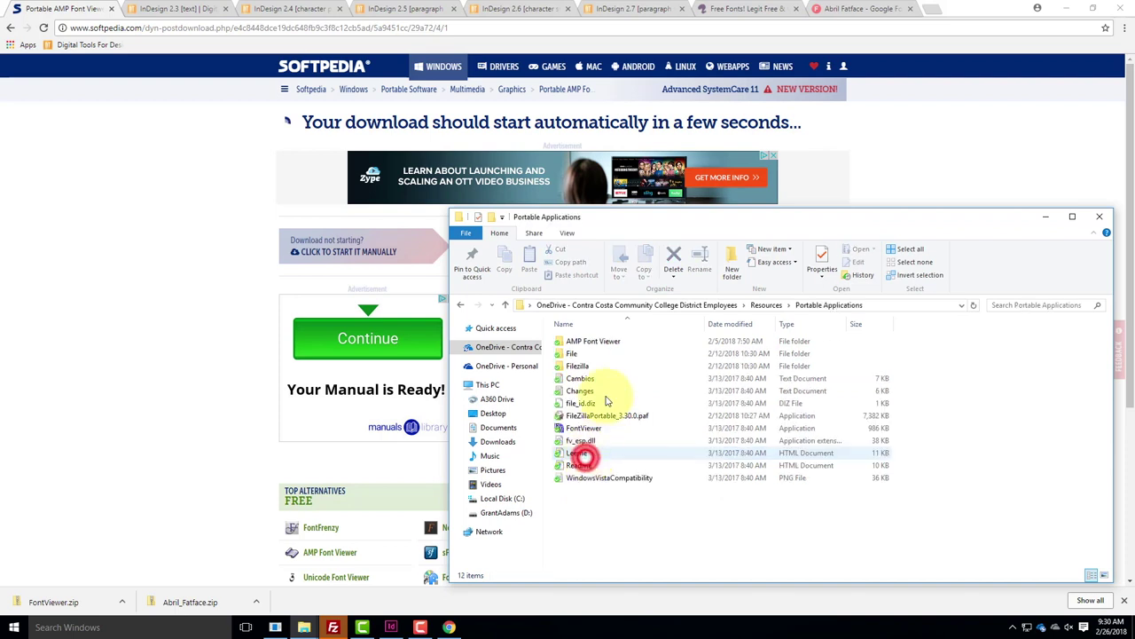
click(586, 341)
double_click(586, 341)
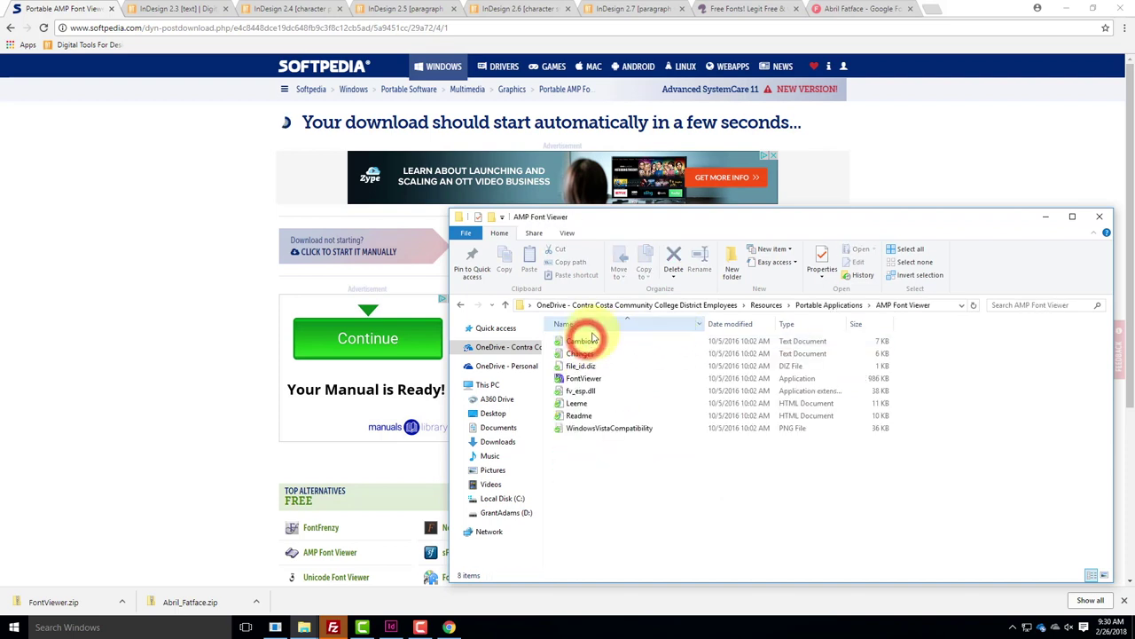
double_click(581, 380)
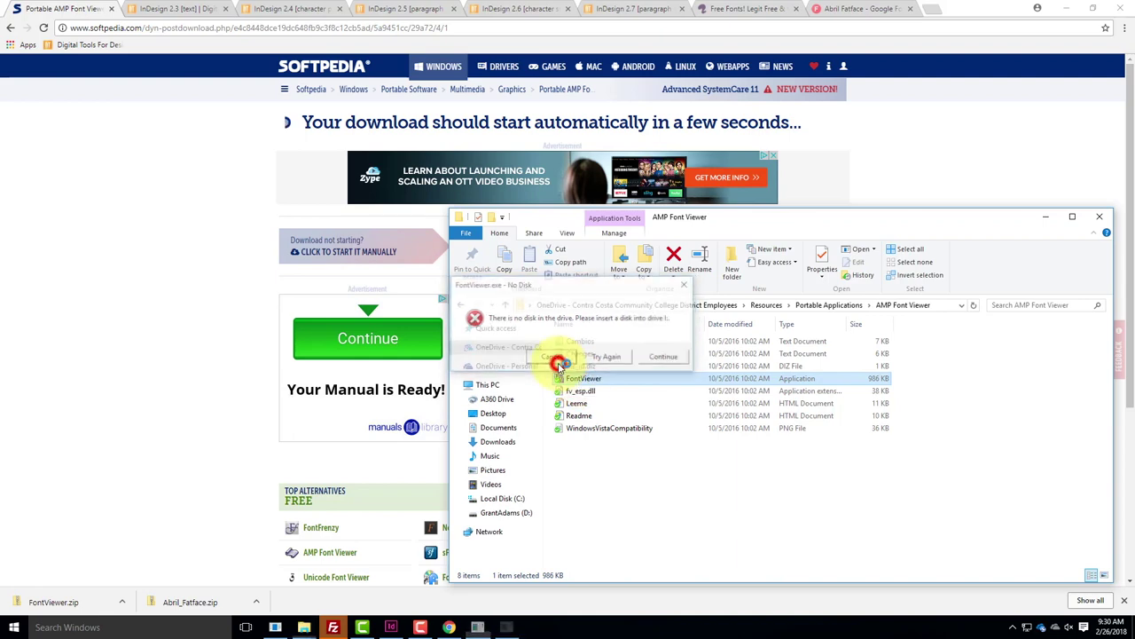
click(551, 357)
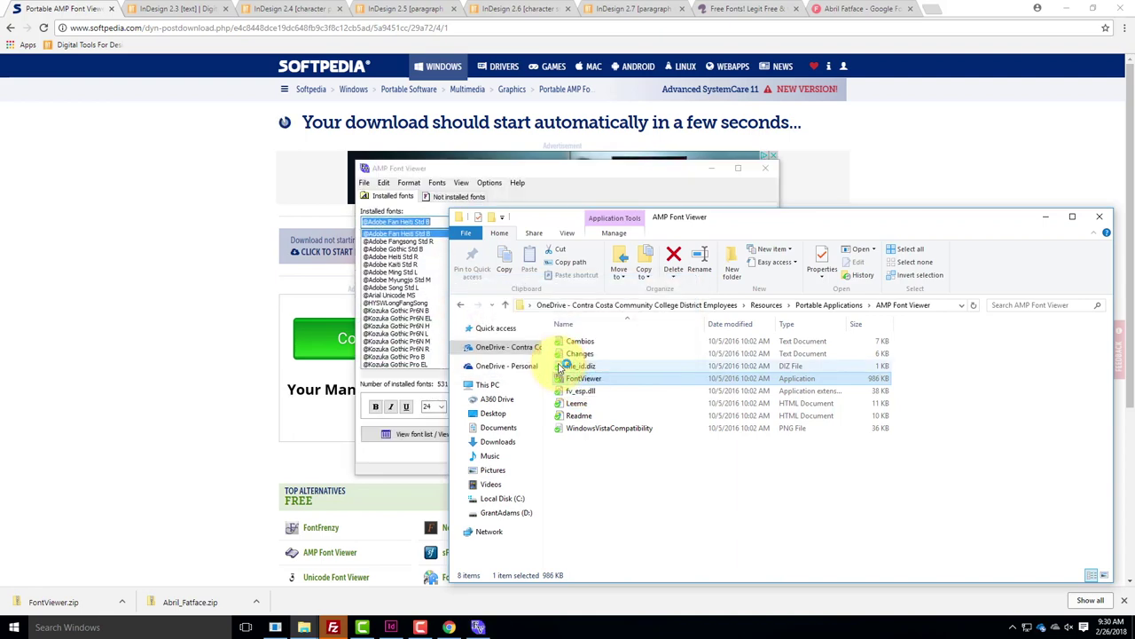
click(1047, 218)
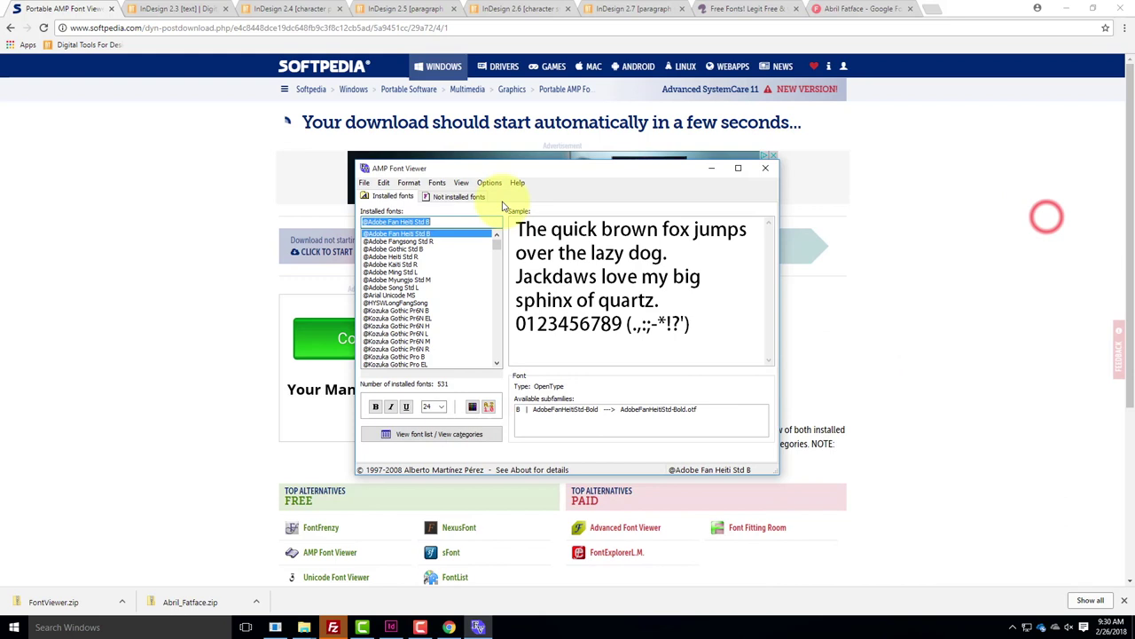
Under the not installed fonts, browse to the Resources\Fonts folder of the college OneDrive on drive D: and list its font files
click(451, 197)
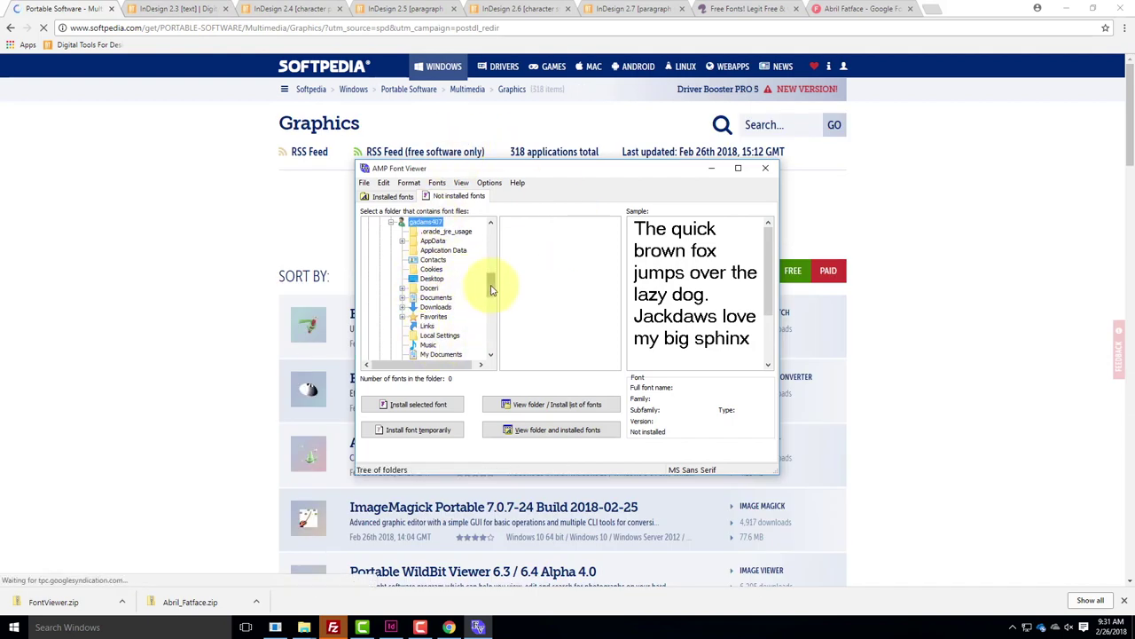
drag(490, 286, 498, 355)
click(411, 308)
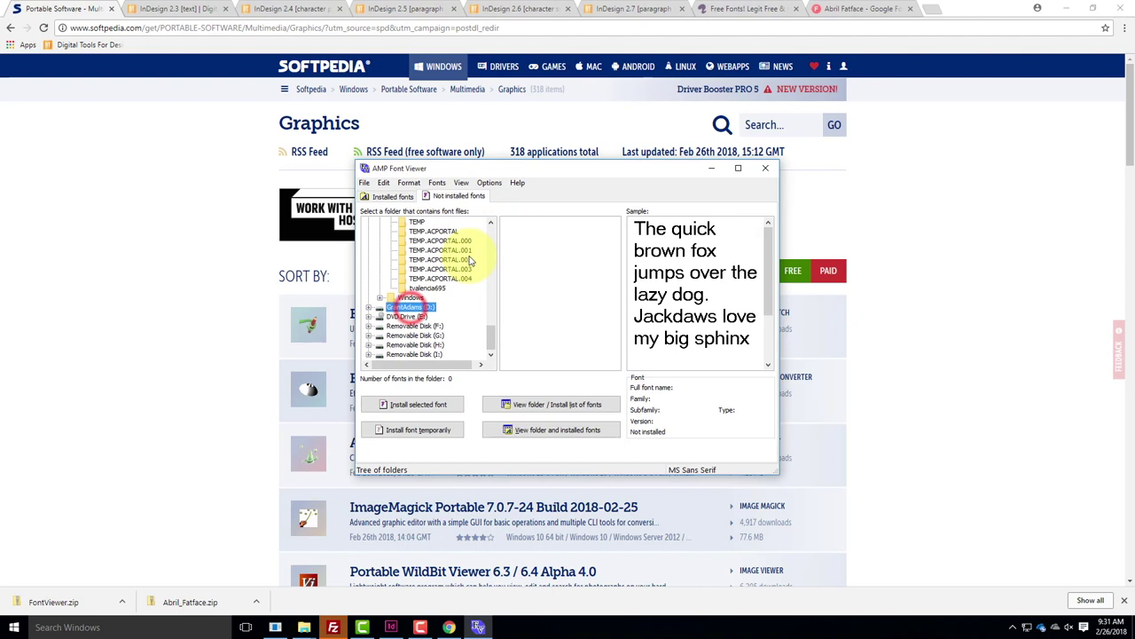
click(370, 308)
click(410, 336)
click(381, 336)
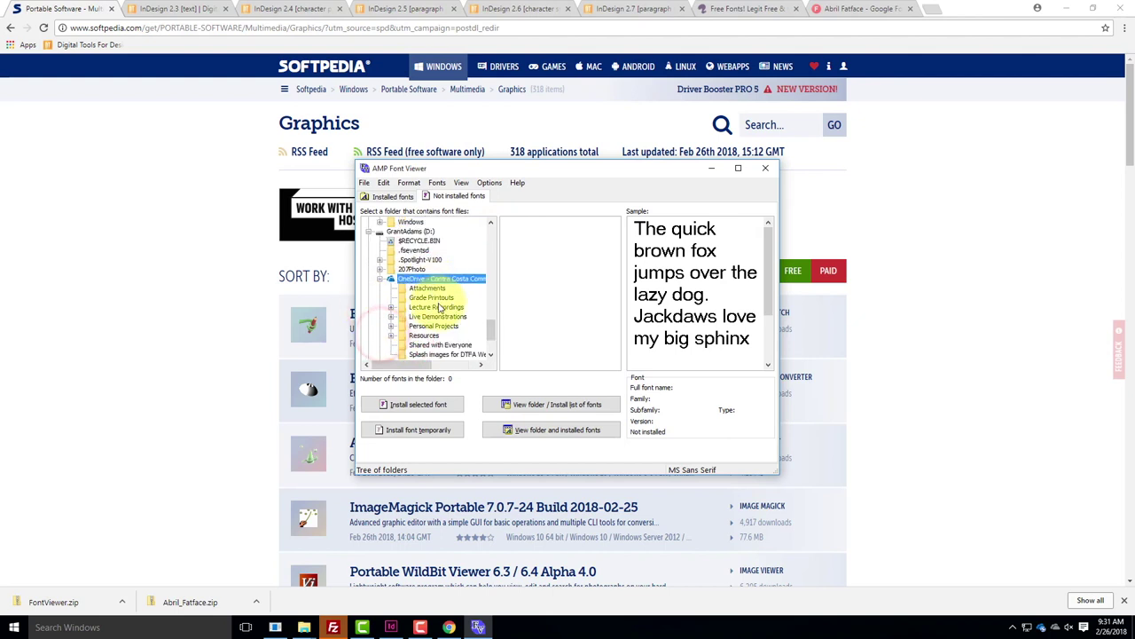
click(391, 335)
scroll(387, 330, down, 1)
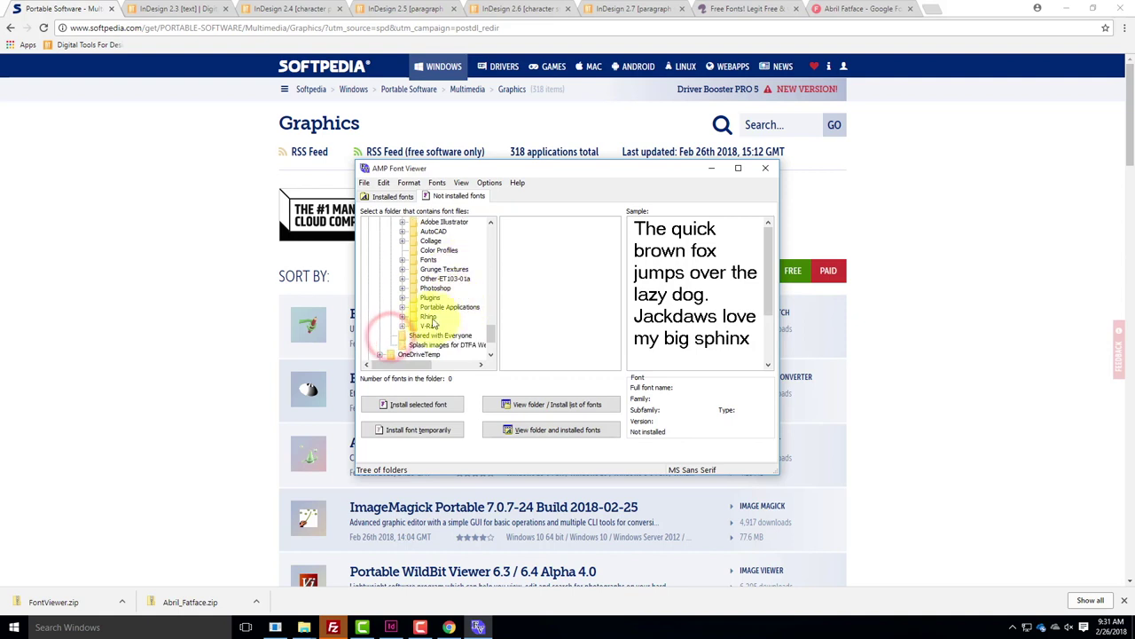
click(404, 264)
scroll(417, 266, down, 3)
scroll(417, 249, up, 2)
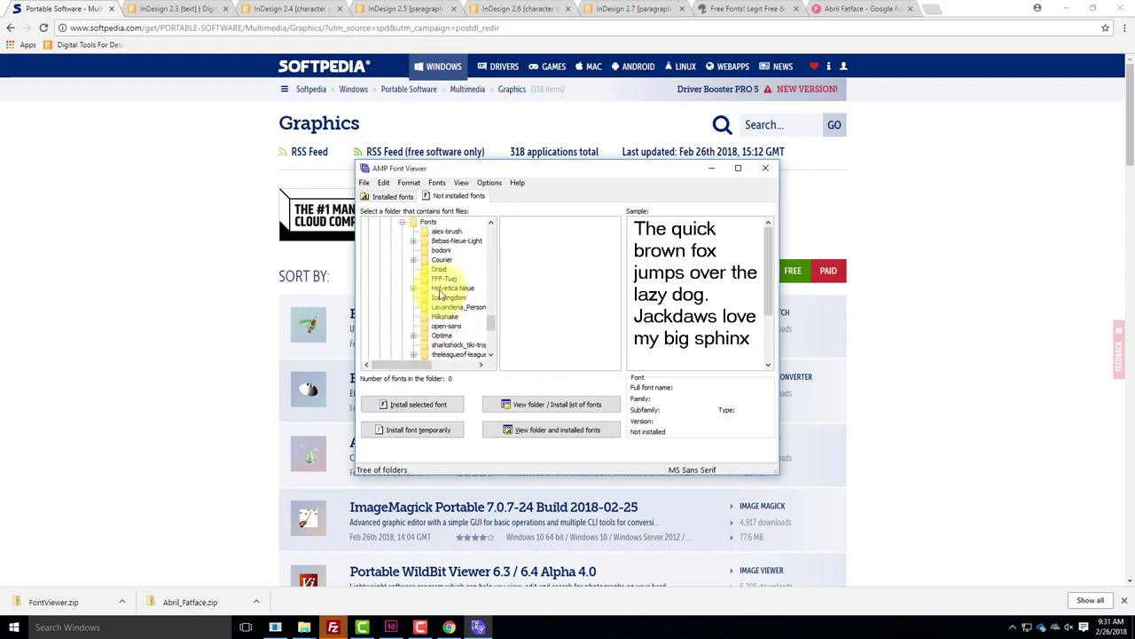
click(420, 222)
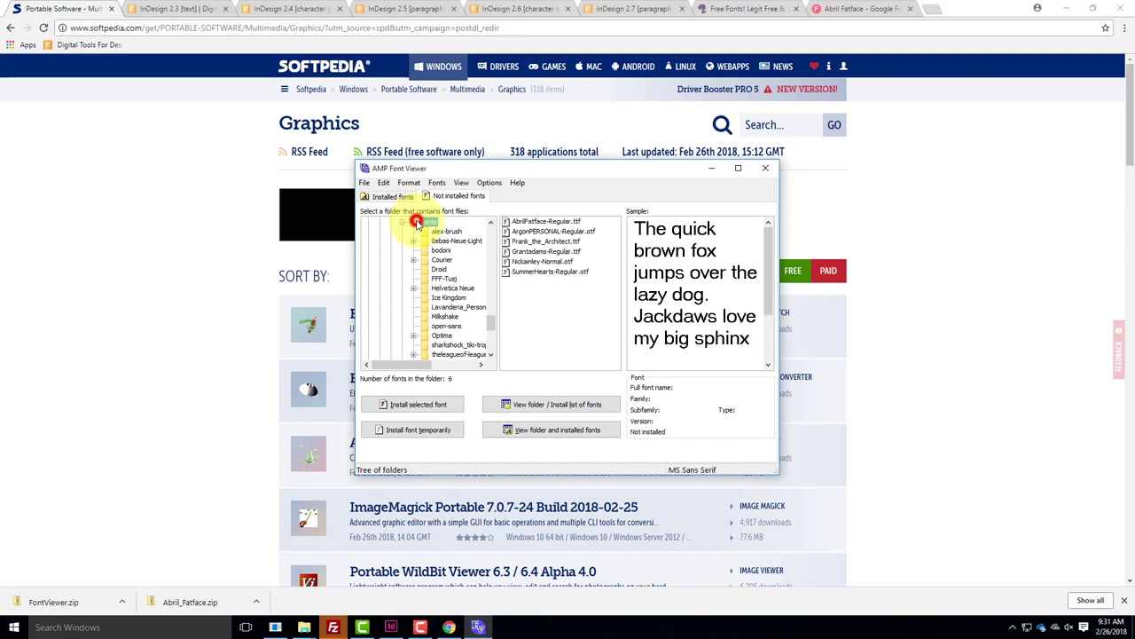
Install AbrilFatface-Regular.ttf temporarily and minimize the font viewer, leaving it running
click(545, 222)
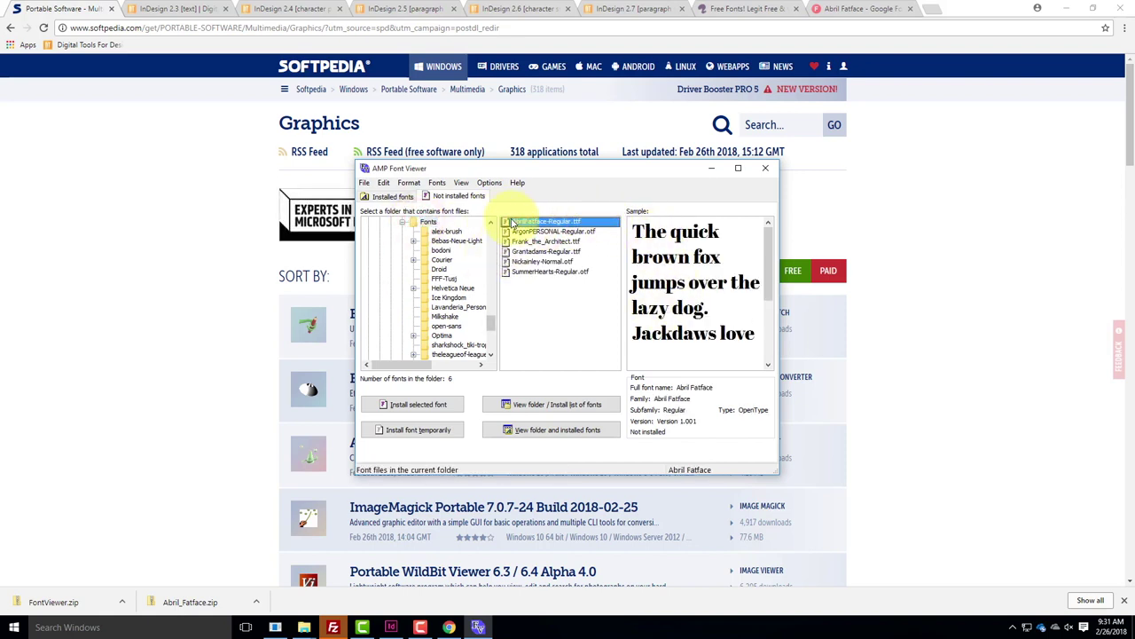
click(413, 431)
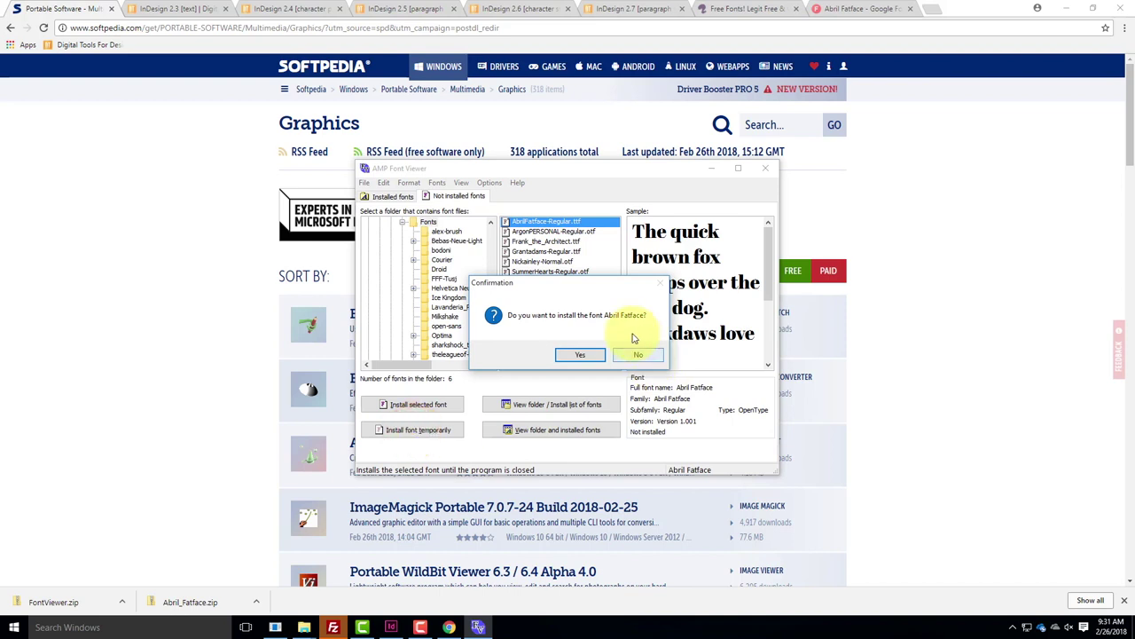
click(581, 355)
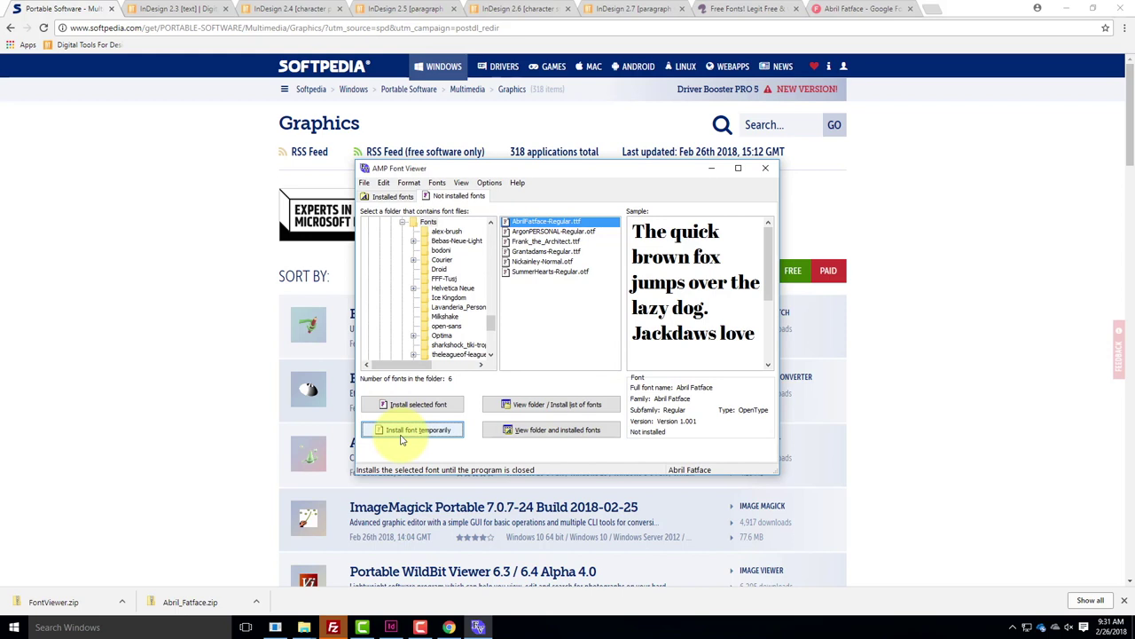
click(714, 169)
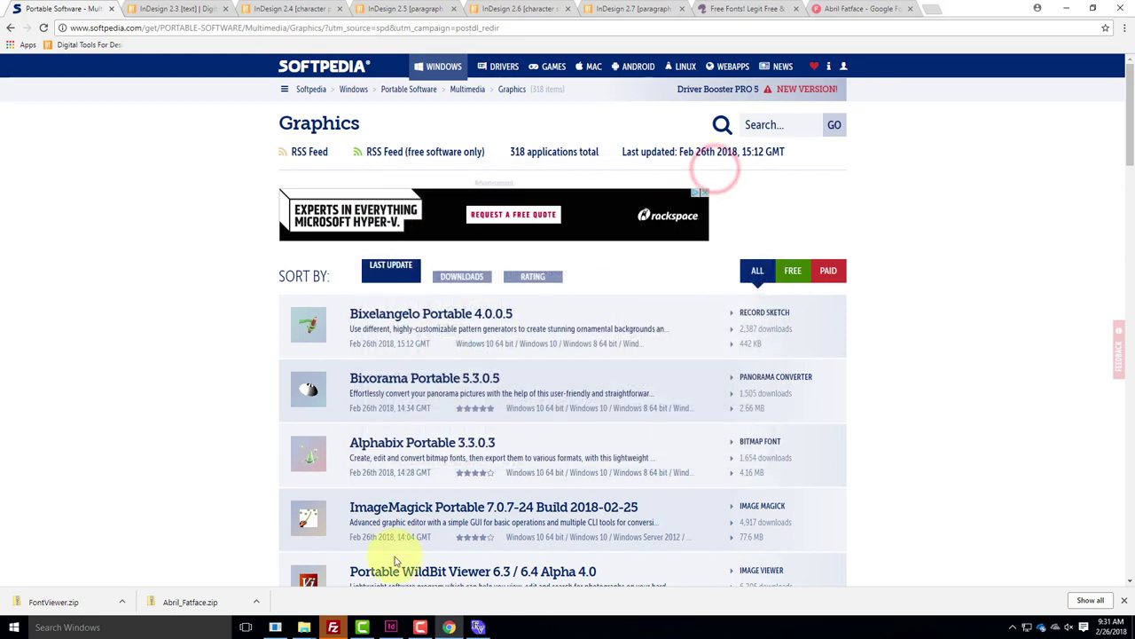
Switch to InDesign and select the last letter of the heading "THE EDUCATION OF THE ARCHITECT"
click(395, 624)
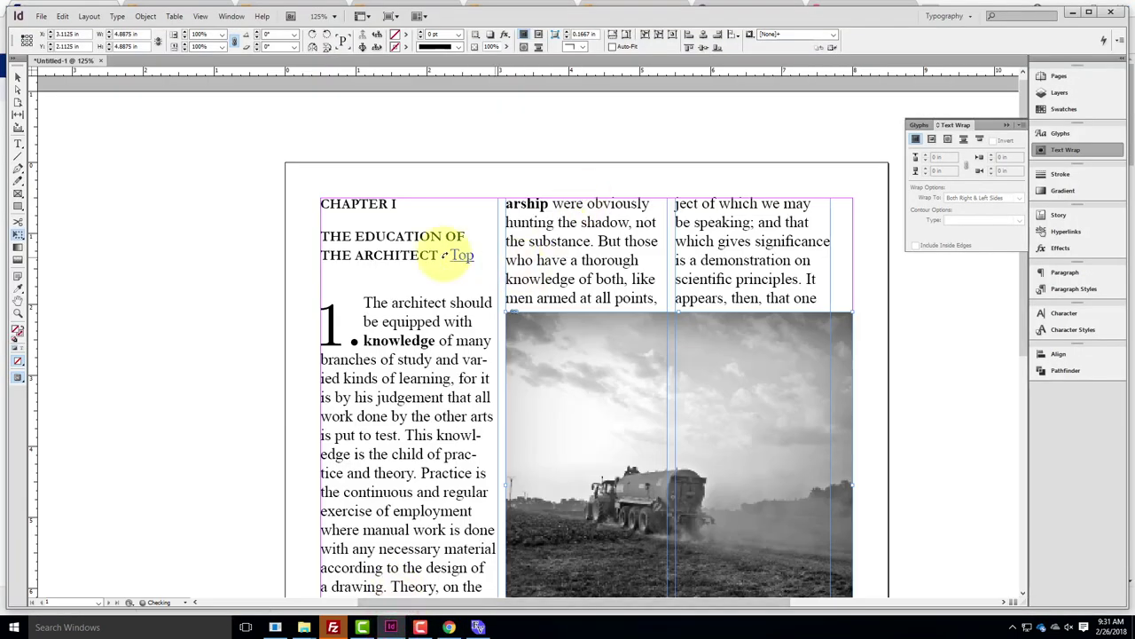
click(16, 78)
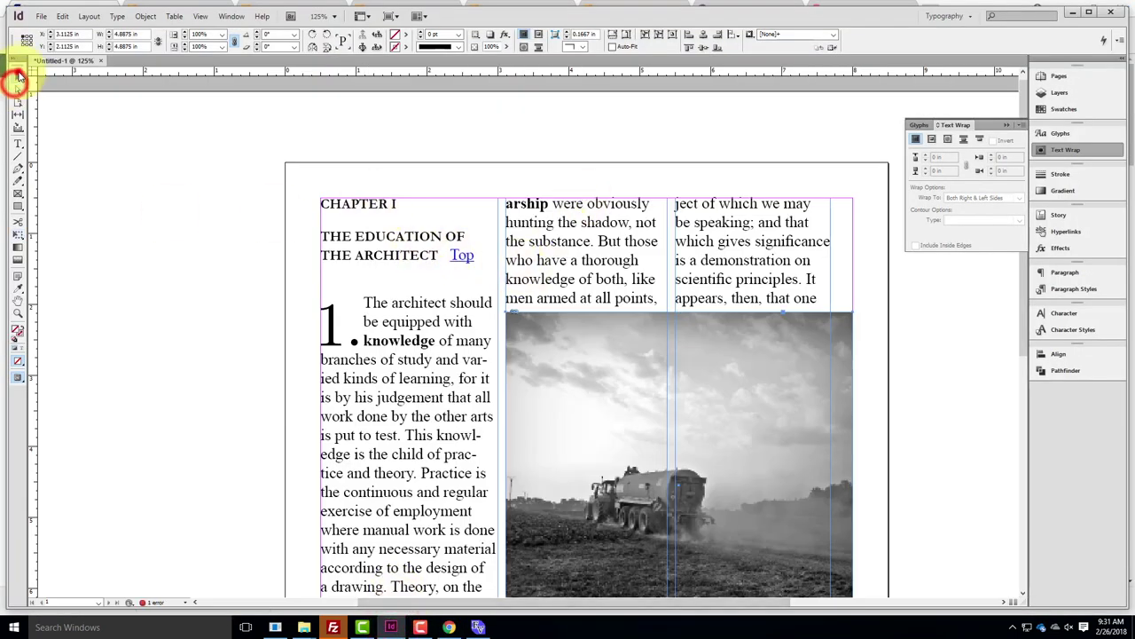
click(348, 236)
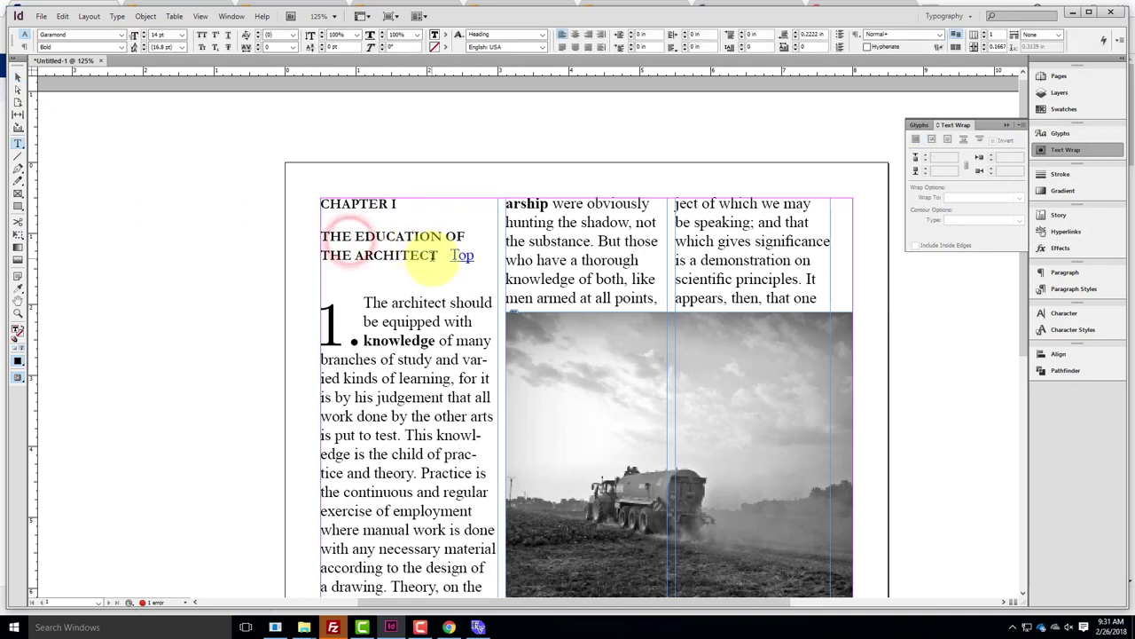
drag(438, 256, 430, 256)
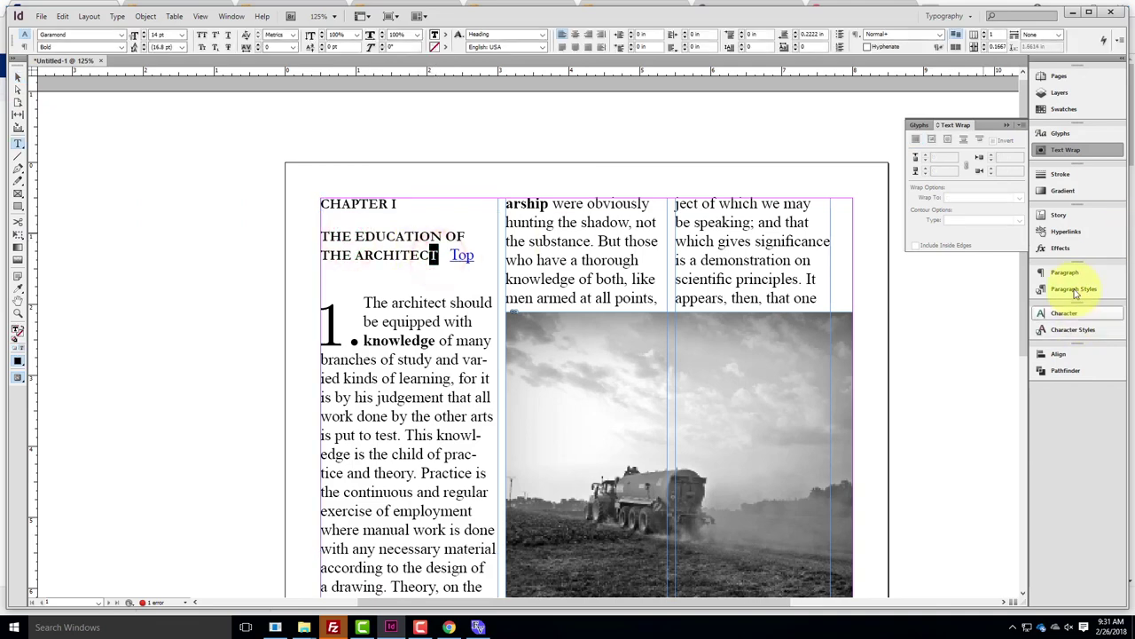
Set the Heading character style's font family to Abril Fatface, keeping the Regular style at 14 pt
click(1073, 330)
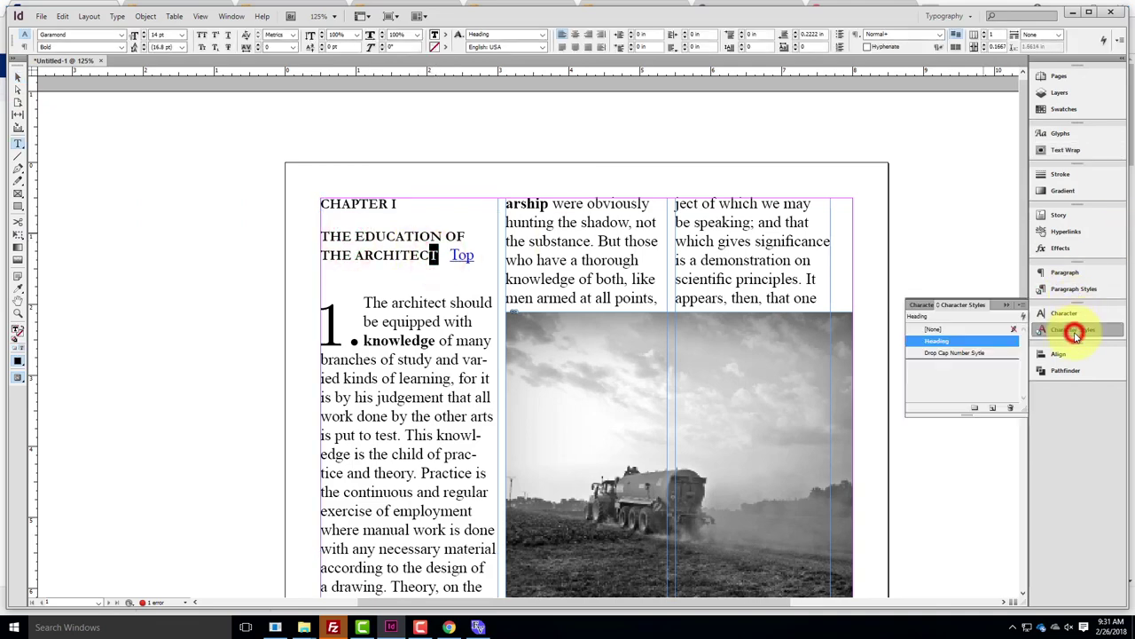
double_click(945, 343)
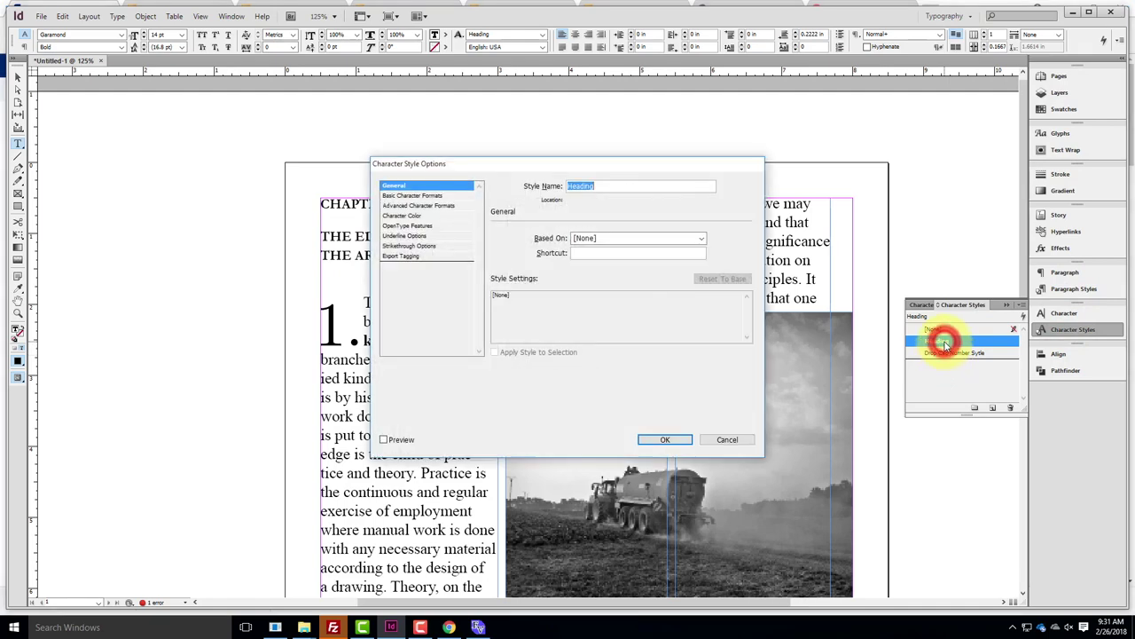
click(436, 194)
click(599, 244)
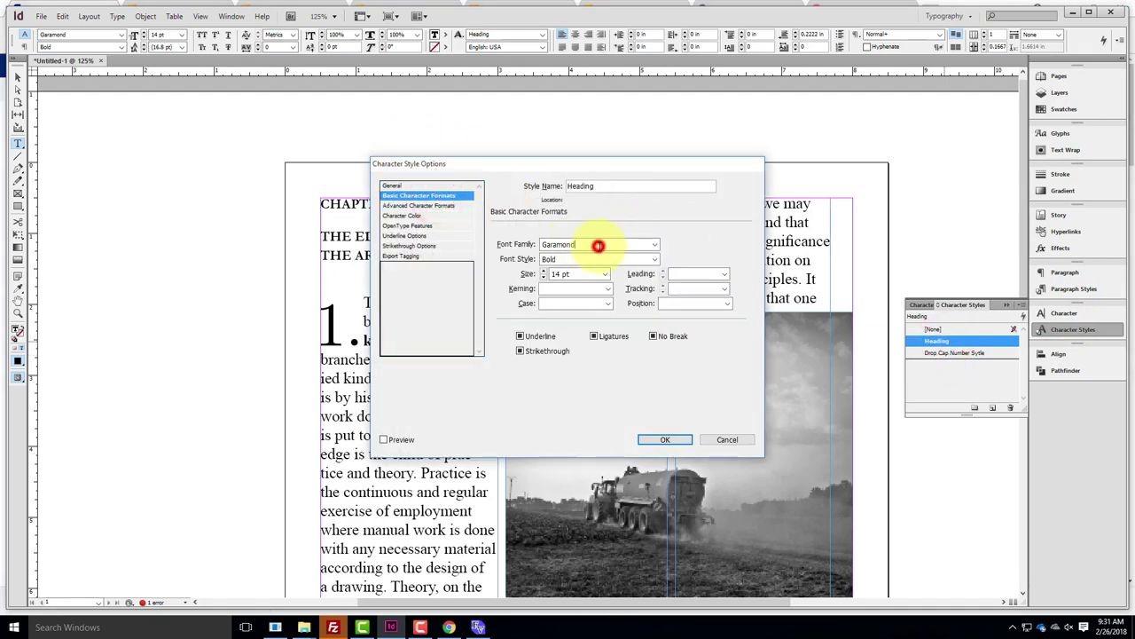
click(652, 248)
scroll(654, 233, up, 4)
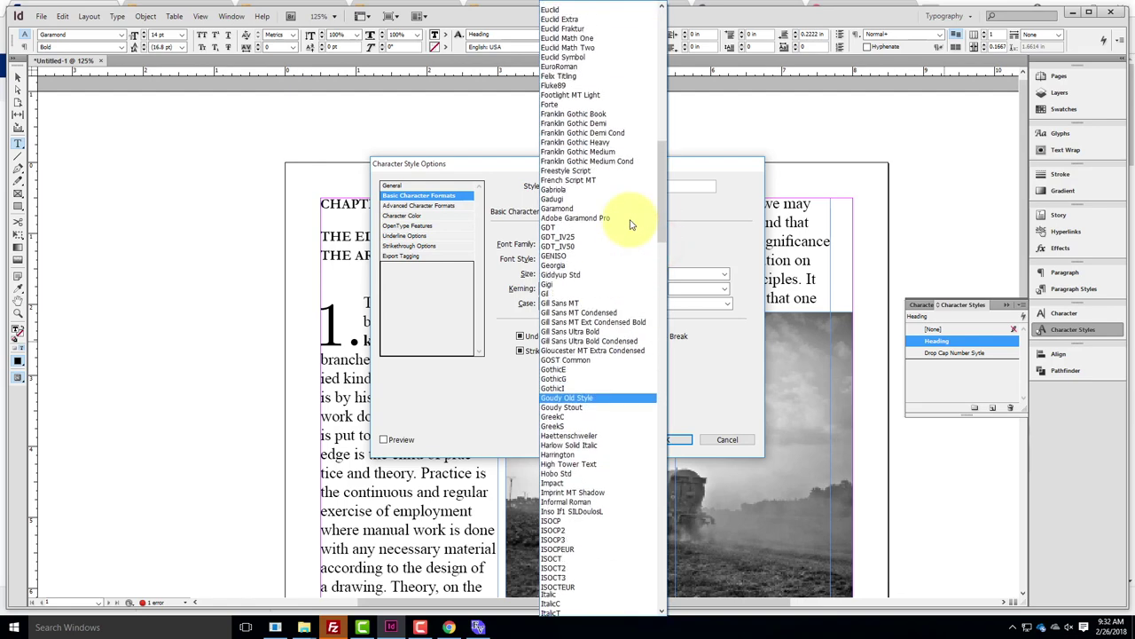
scroll(663, 162, up, 10)
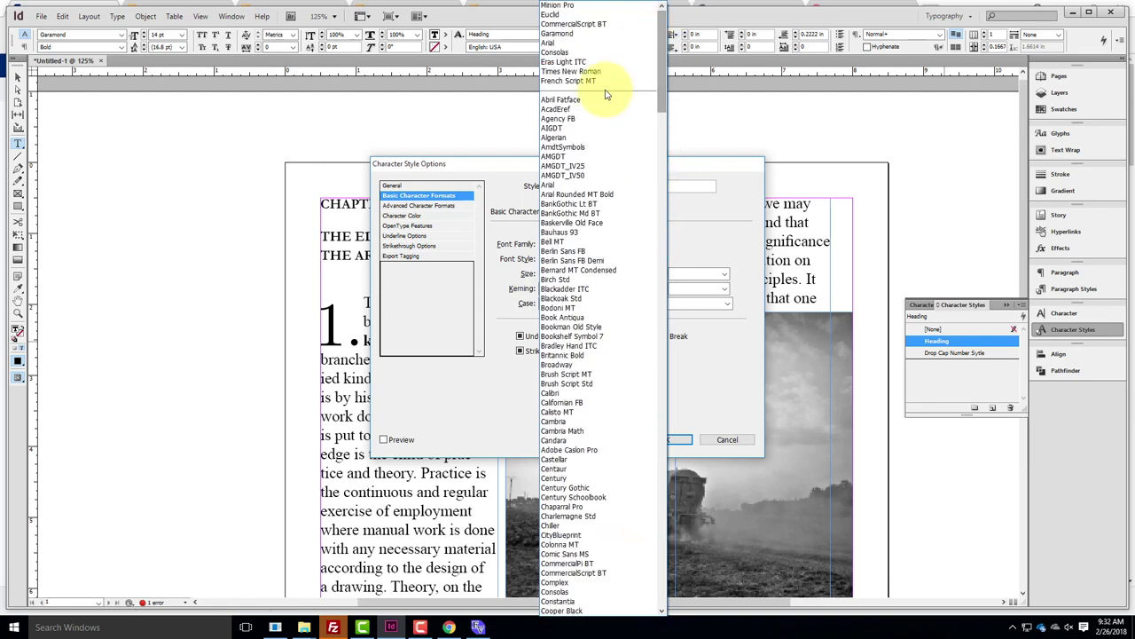
click(560, 102)
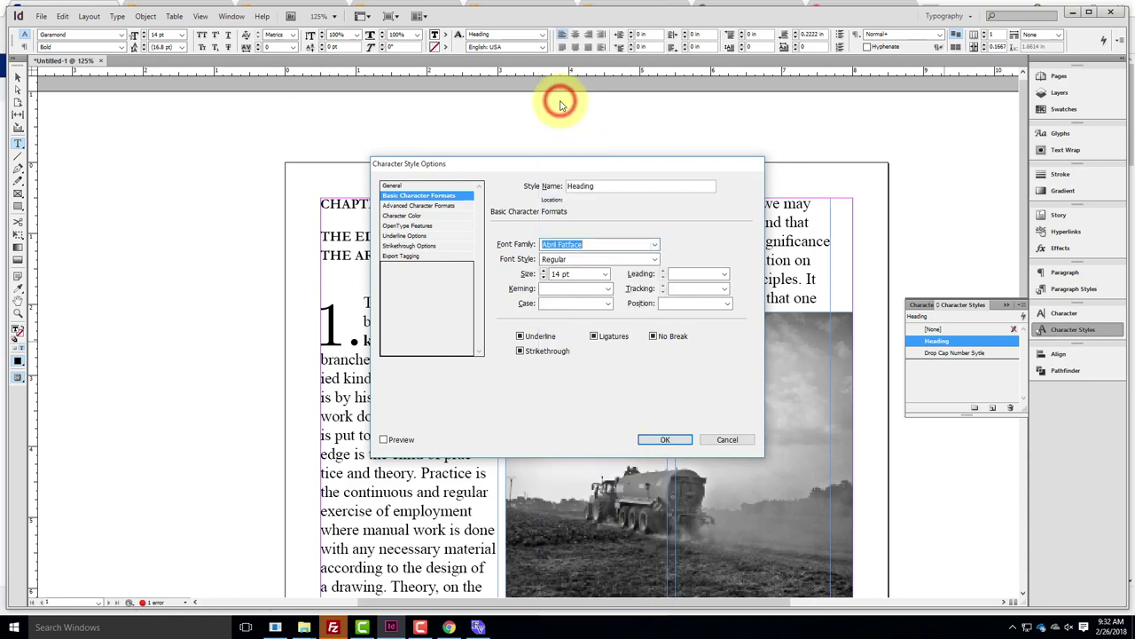
click(666, 441)
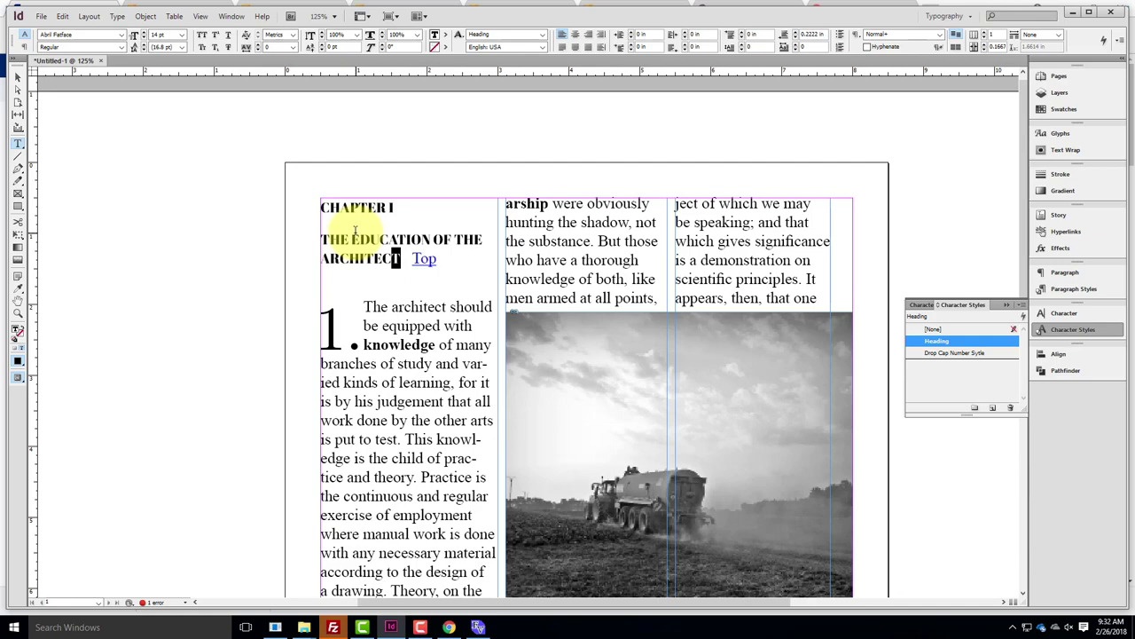
Switch to Chrome, replace the Abril Fatface page with images.google.com and search for images of "word art"
click(449, 627)
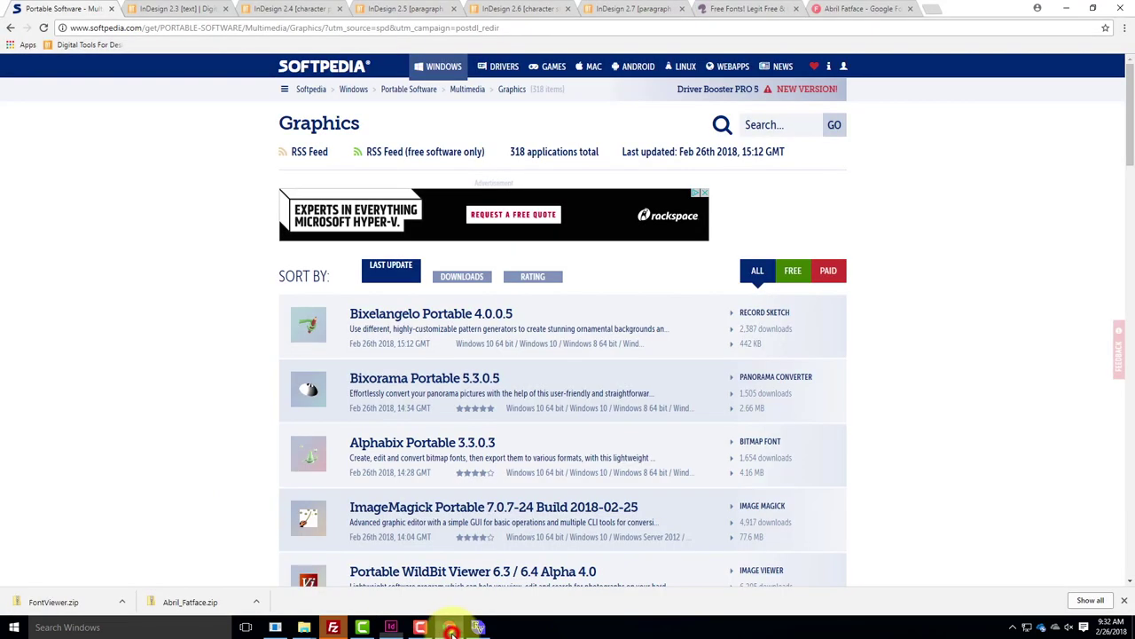
click(863, 9)
click(656, 27)
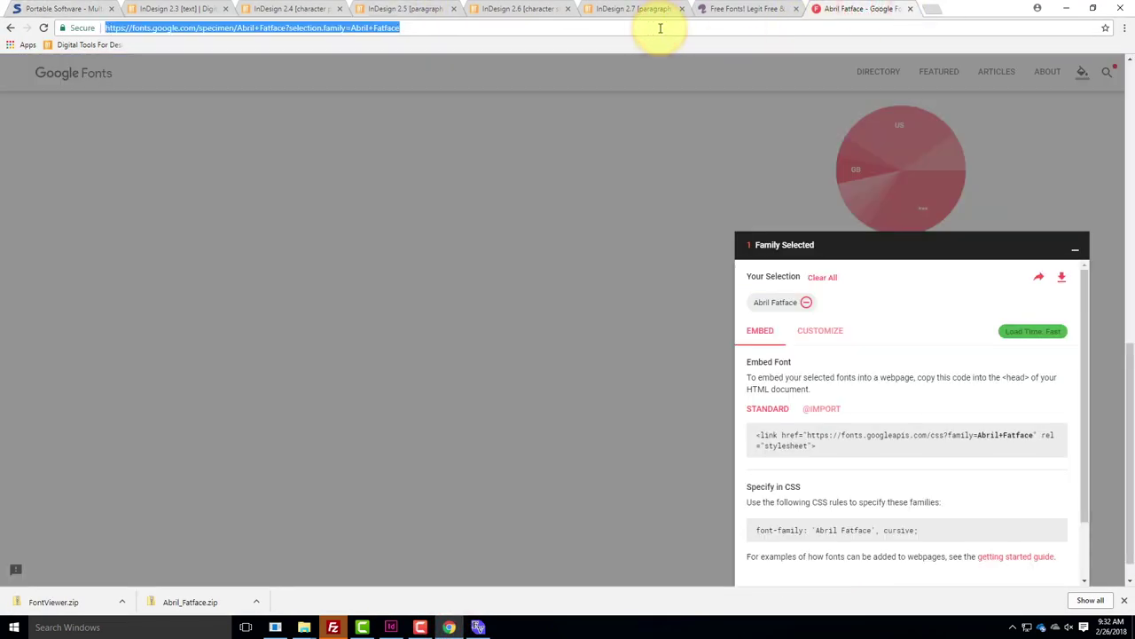
text(images.google.com)
key(Return)
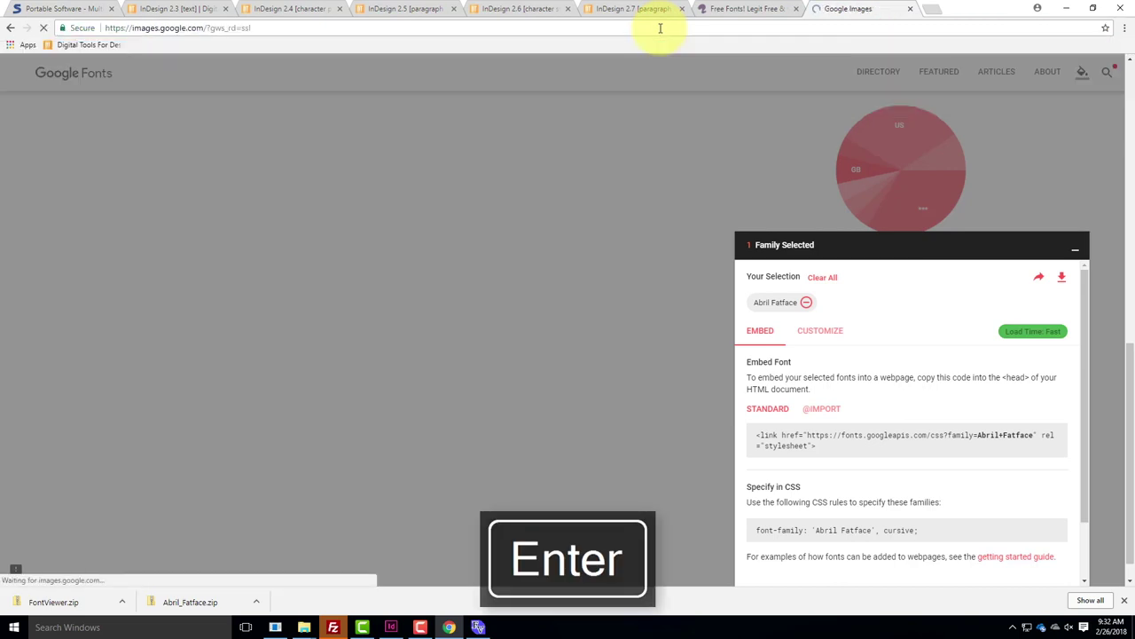
text(ord)
key(BackSpace)
key(BackSpace)
key(BackSpace)
text(word art)
key(Return)
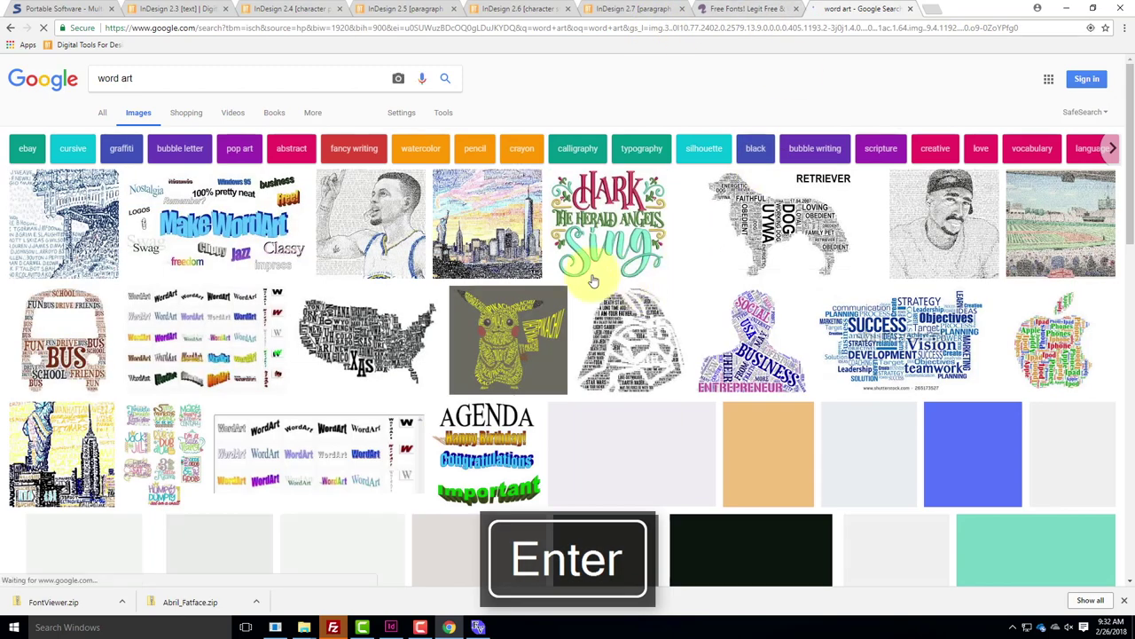
Preview the Steph Curry portrait made of words and the "certification" word cloud among the image results
click(355, 221)
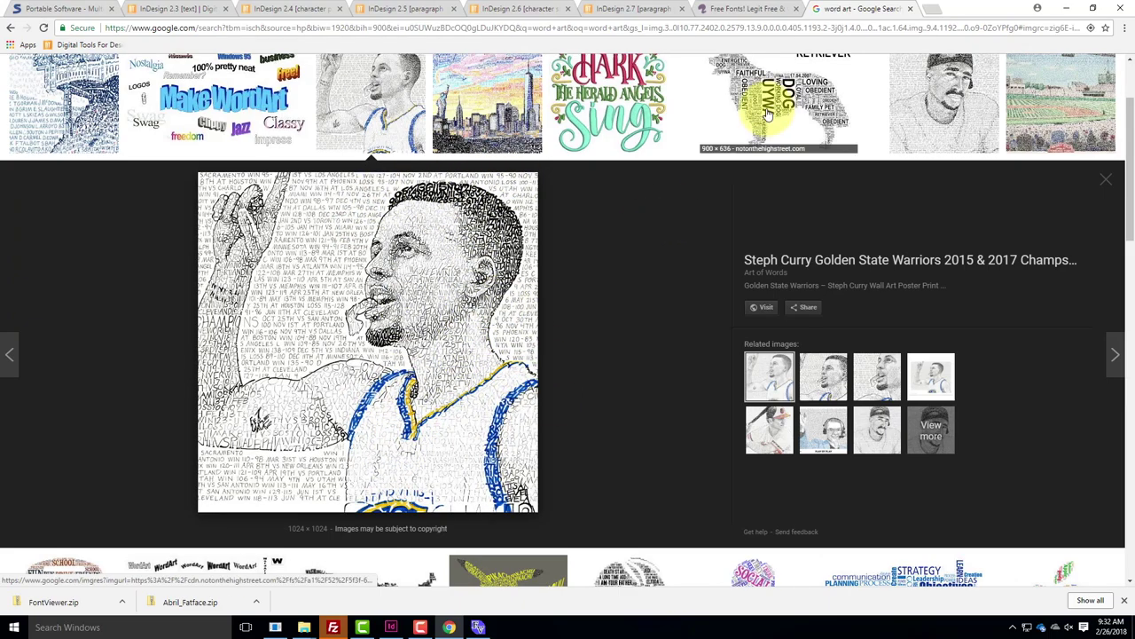
scroll(953, 94, down, 1)
scroll(887, 200, down, 3)
scroll(880, 202, down, 3)
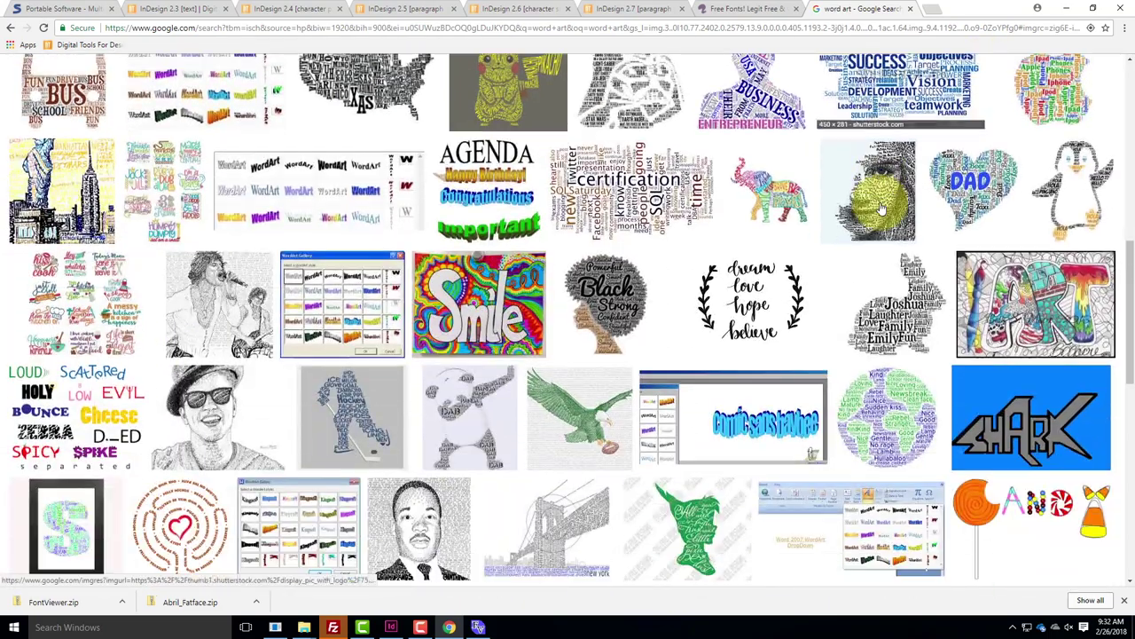
click(567, 170)
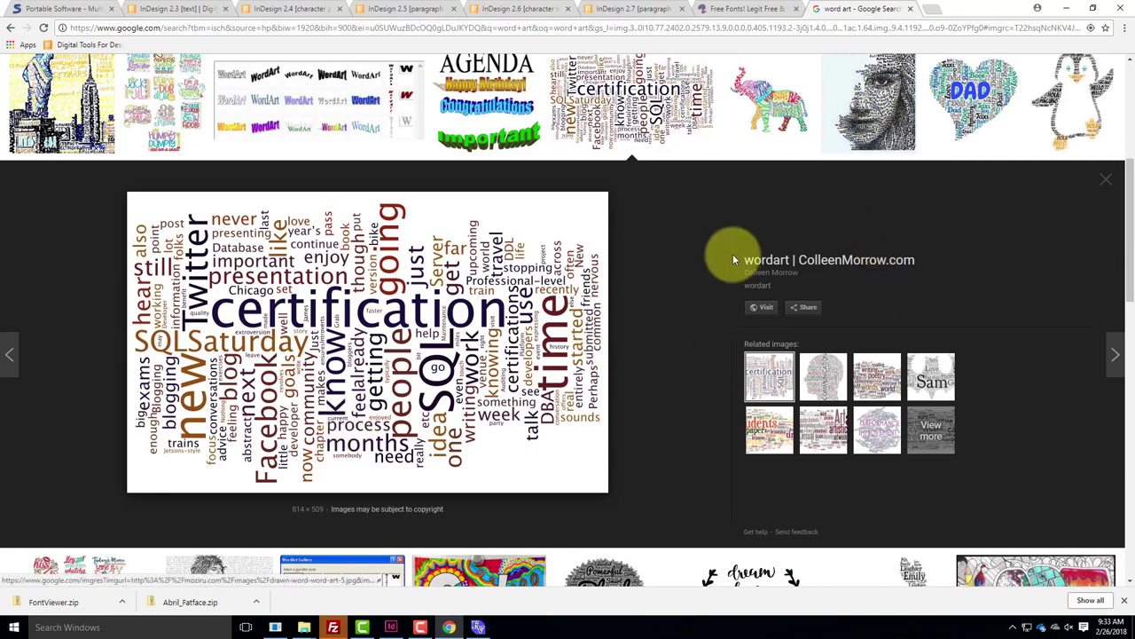
Look through the further word art image results for examples of decorative lettering and shapes built from words
scroll(864, 122, down, 4)
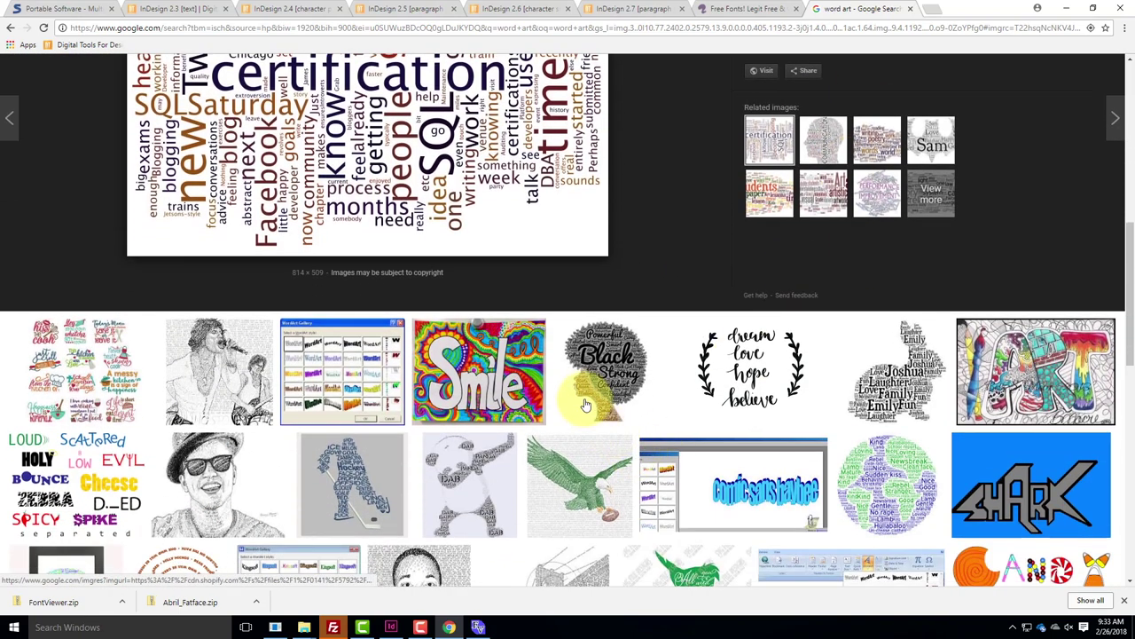
scroll(731, 365, down, 5)
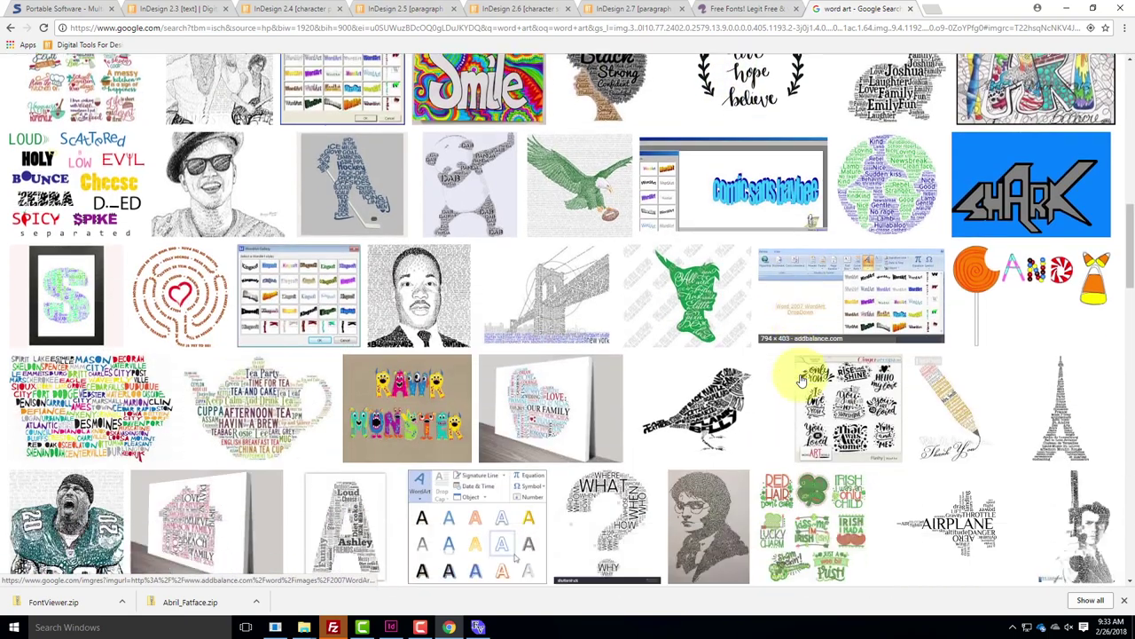
scroll(800, 380, down, 5)
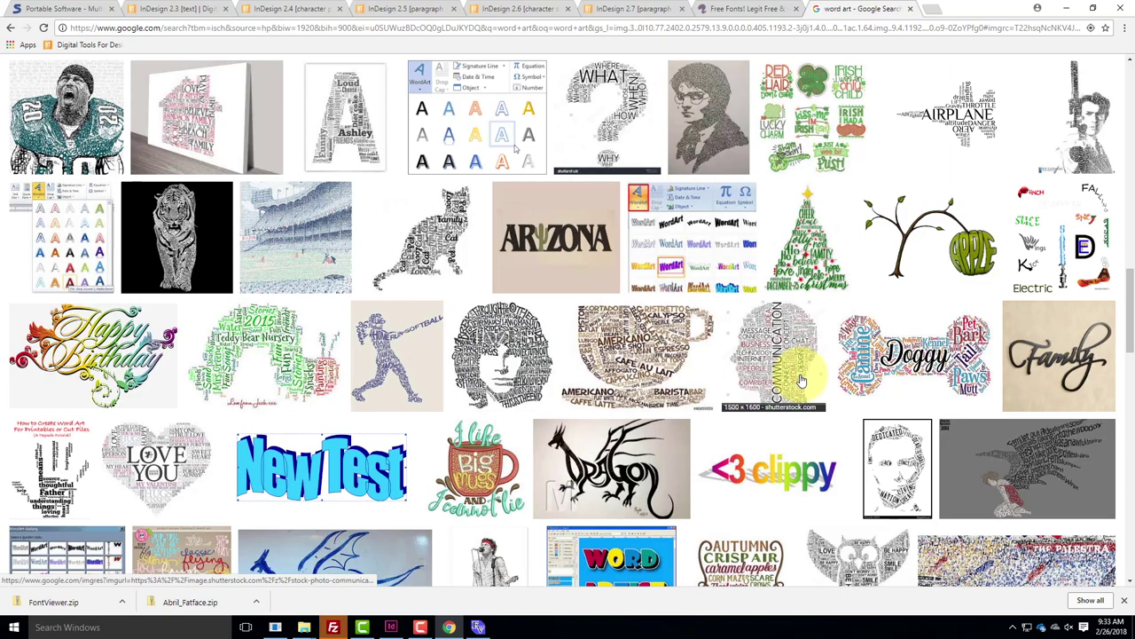
scroll(801, 379, down, 5)
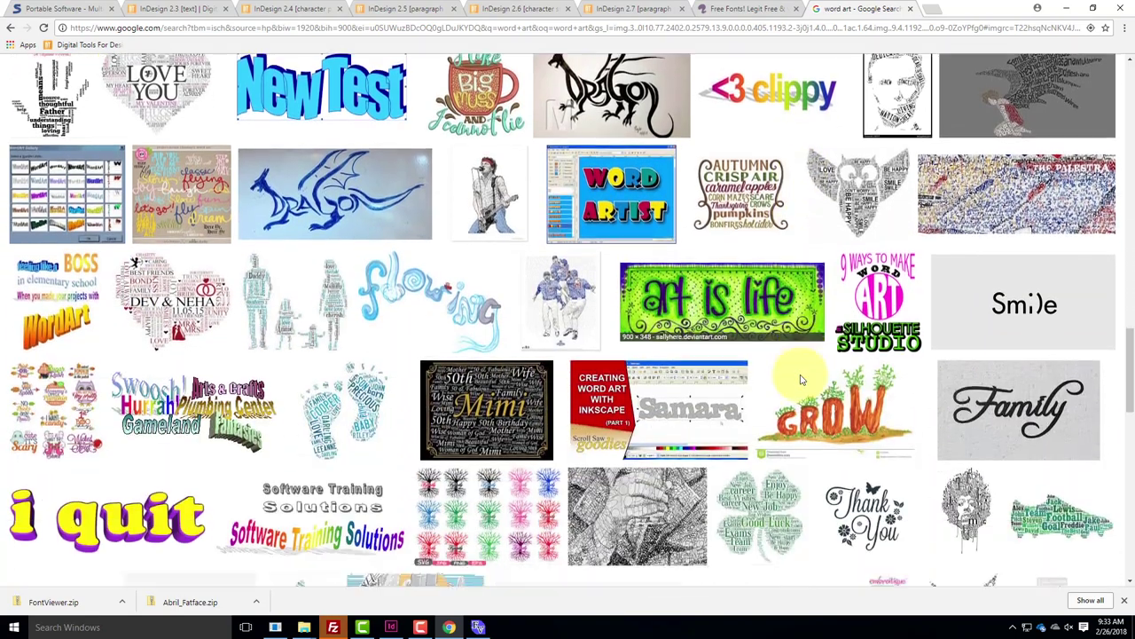
scroll(801, 380, down, 12)
scroll(801, 380, down, 5)
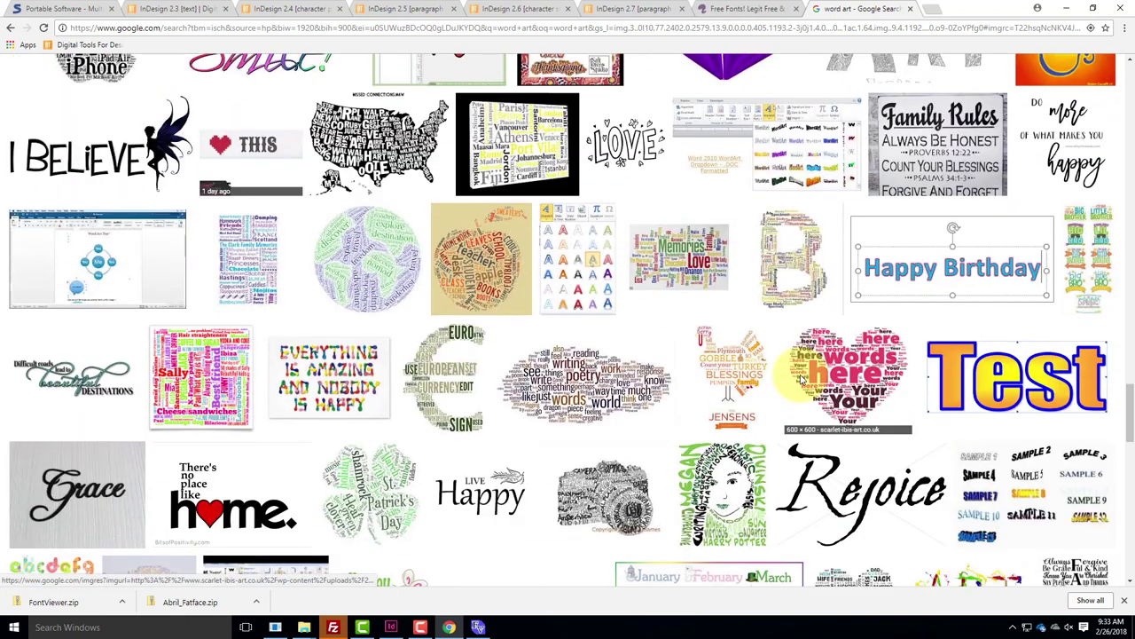
scroll(801, 379, down, 3)
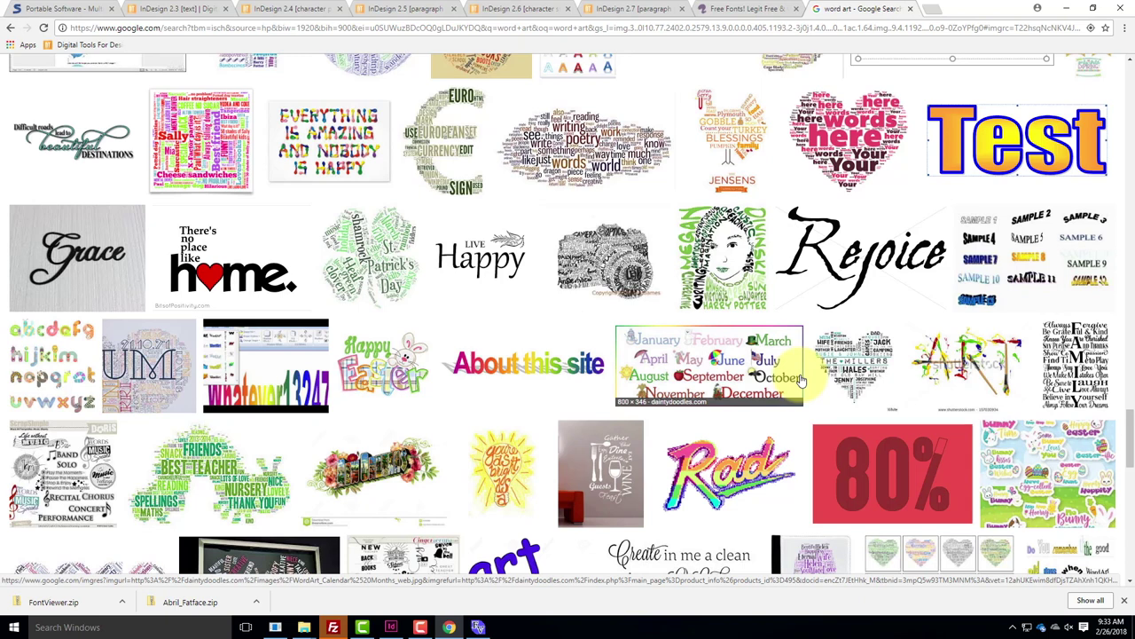
click(421, 627)
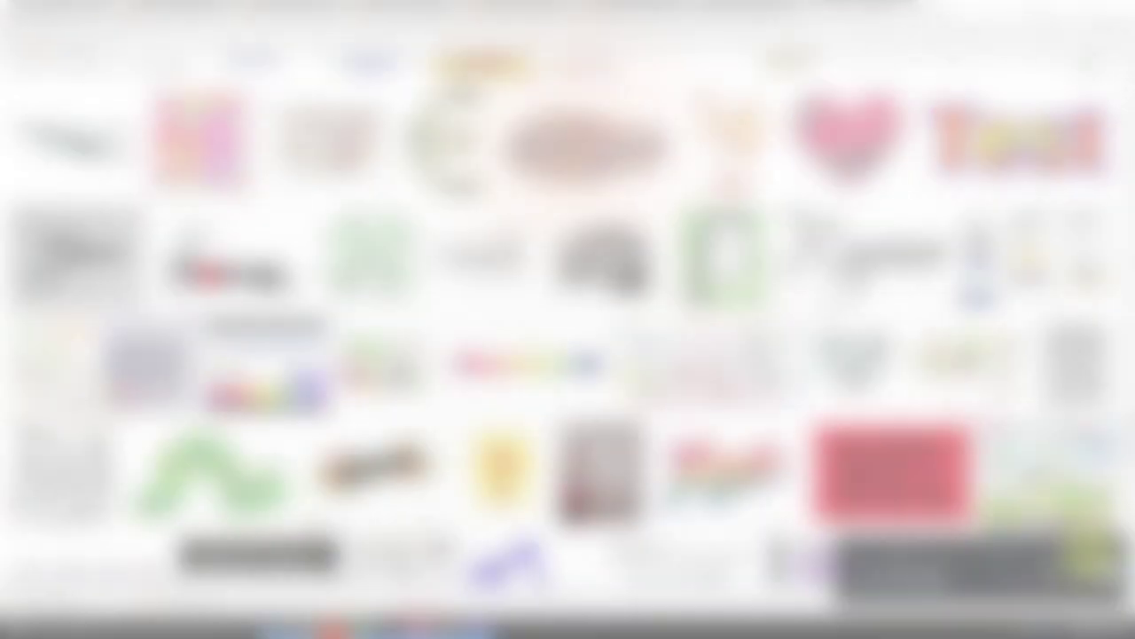